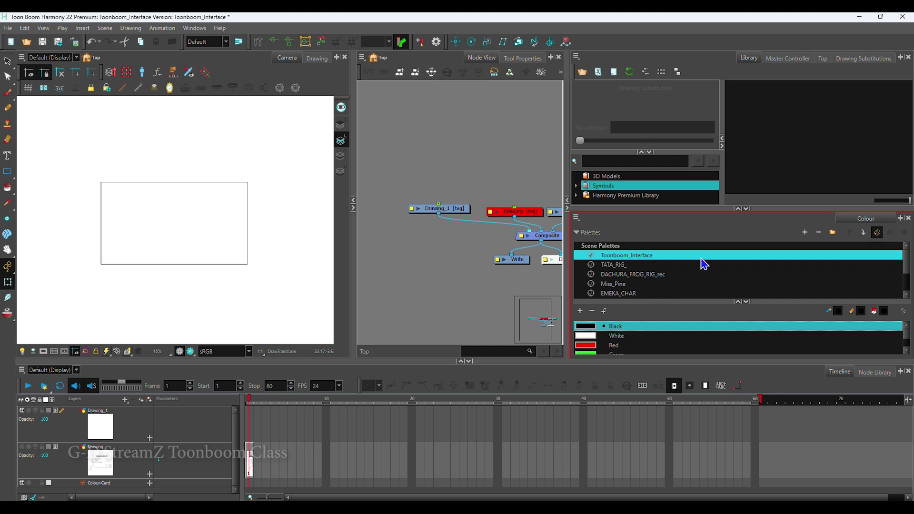
- Remove the listed unused palettes from the scene, keeping their files on disk
click(8, 29)
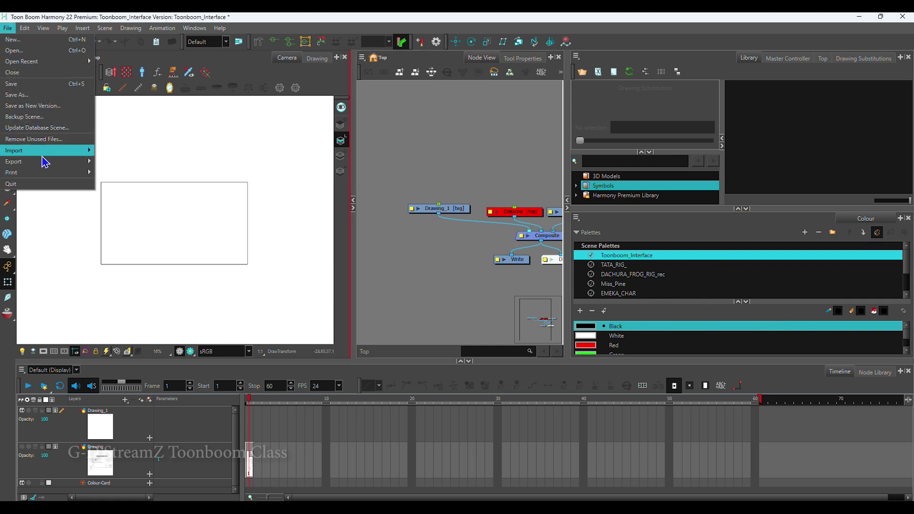
click(65, 139)
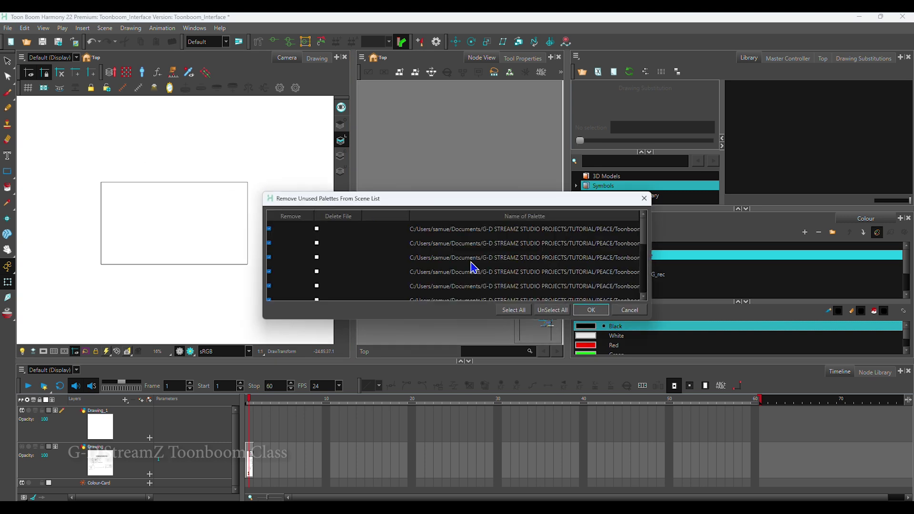
click(586, 311)
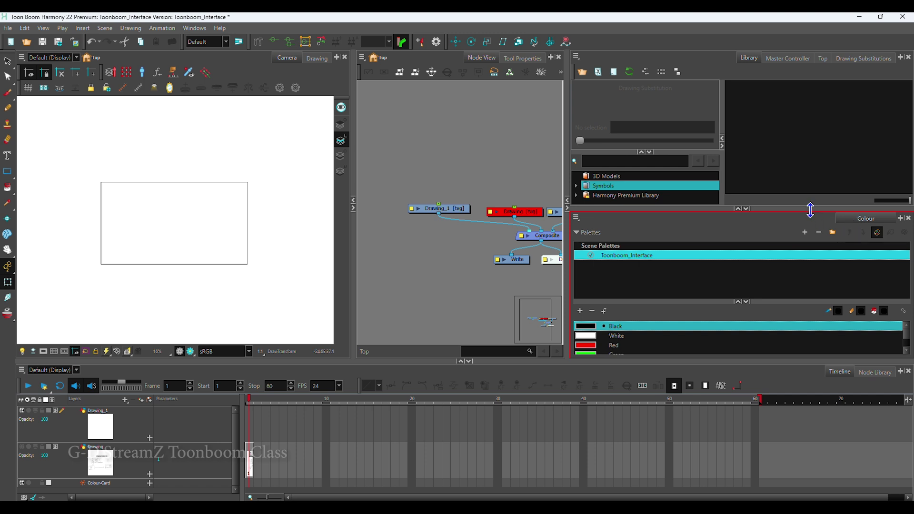
- Enlarge the Colour view and its swatch list to fit all swatches of the Toonboom_Interface palette
drag(810, 211, 811, 190)
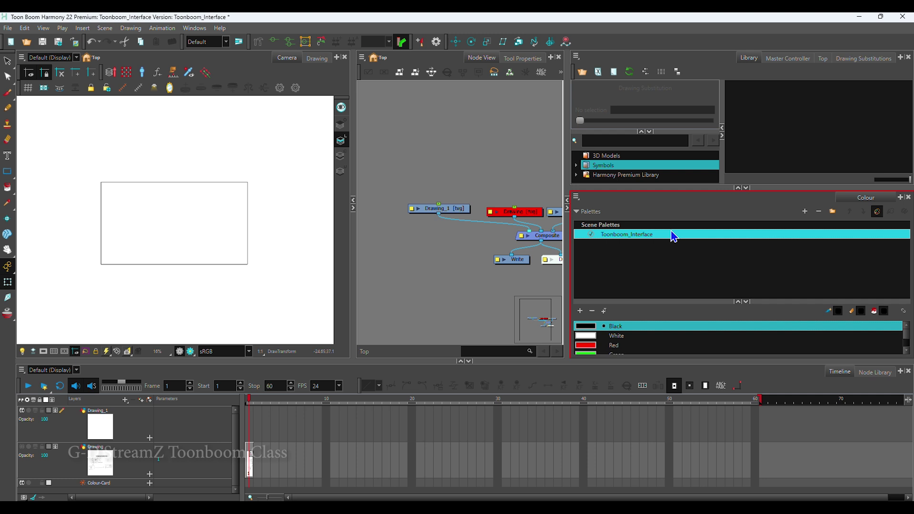
right_click(651, 238)
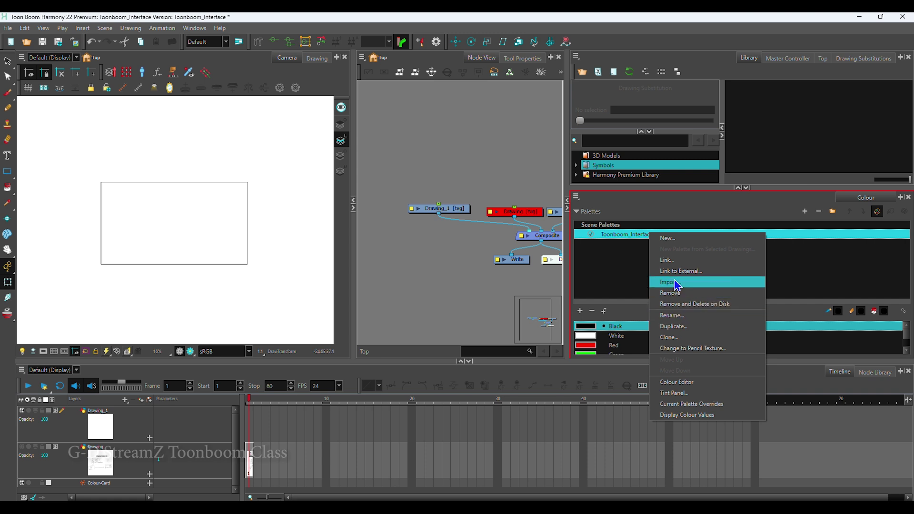
click(633, 245)
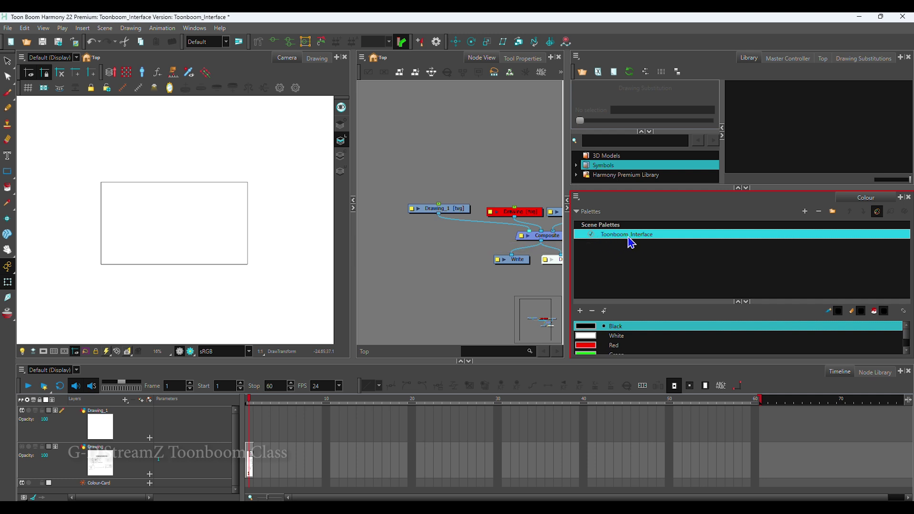
drag(643, 301, 626, 256)
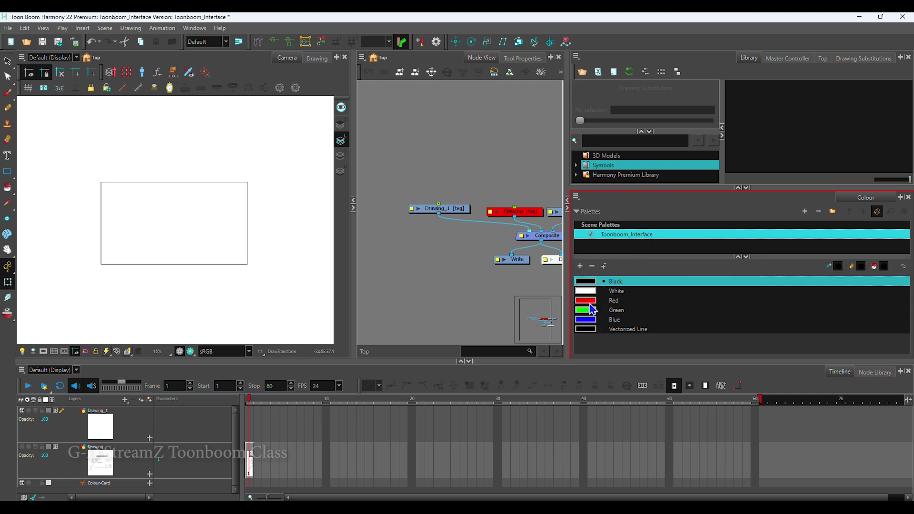
- Remove the Vectorized Line, Blue and Green swatches from the Toonboom_Interface palette
click(619, 330)
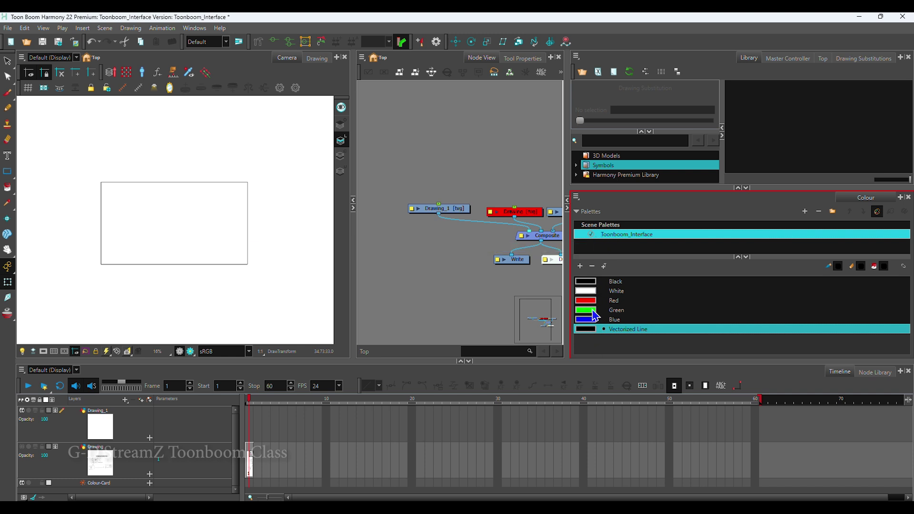
click(606, 330)
click(592, 266)
click(592, 266)
click(592, 266)
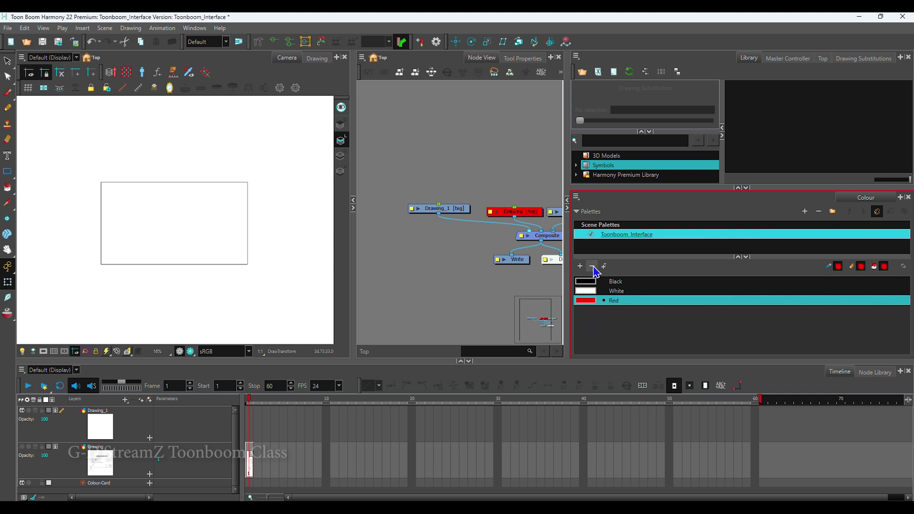
- Undo the removal of the Green, Blue and Vectorized Line swatches
key(ctrl+z)
key(ctrl+z)
key(ctrl+z)
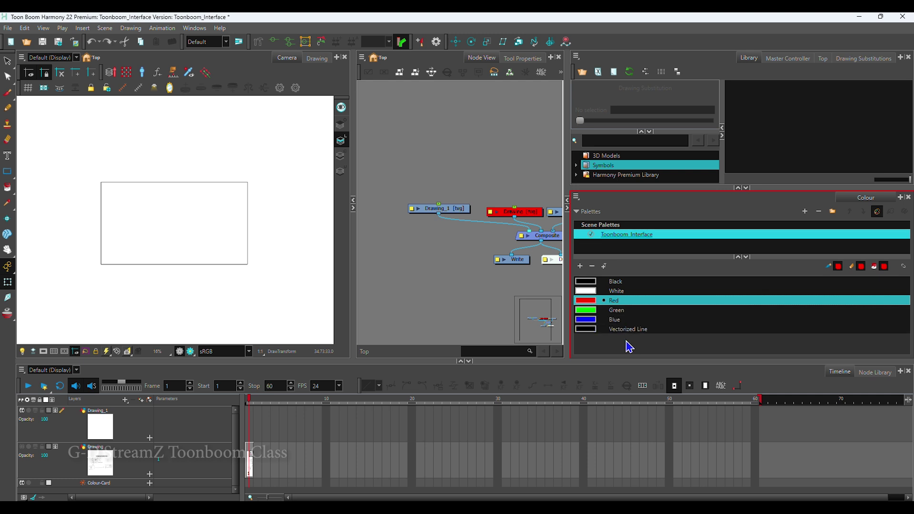
- Add five new black swatches to the palette, based on the Vectorized Line colour
click(598, 320)
click(597, 330)
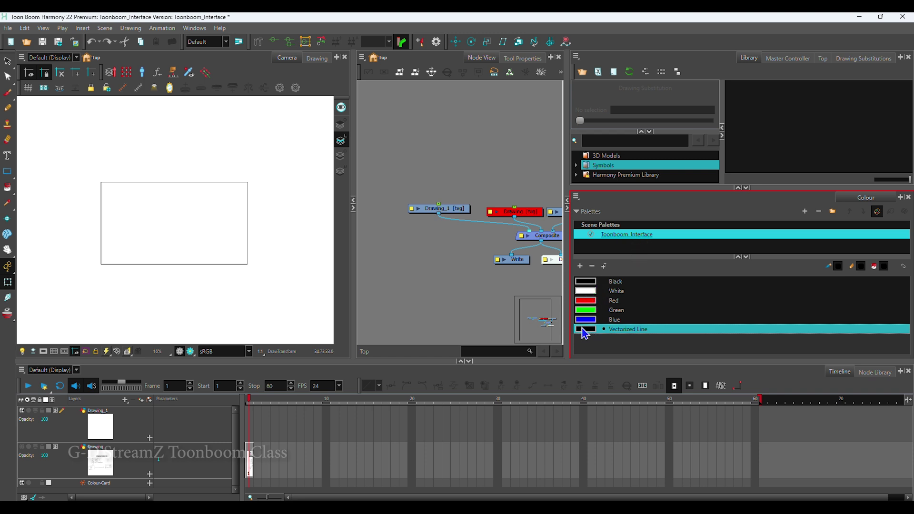
click(580, 266)
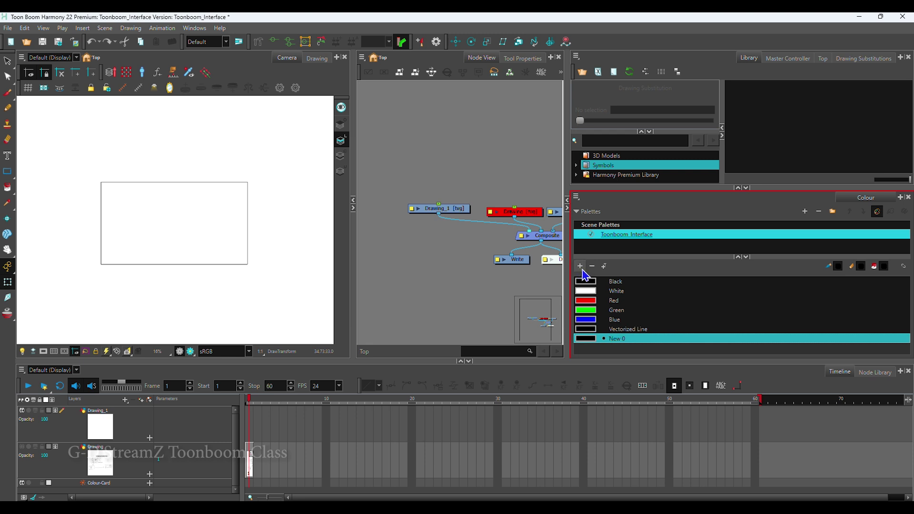
click(580, 266)
click(580, 265)
click(580, 266)
click(580, 266)
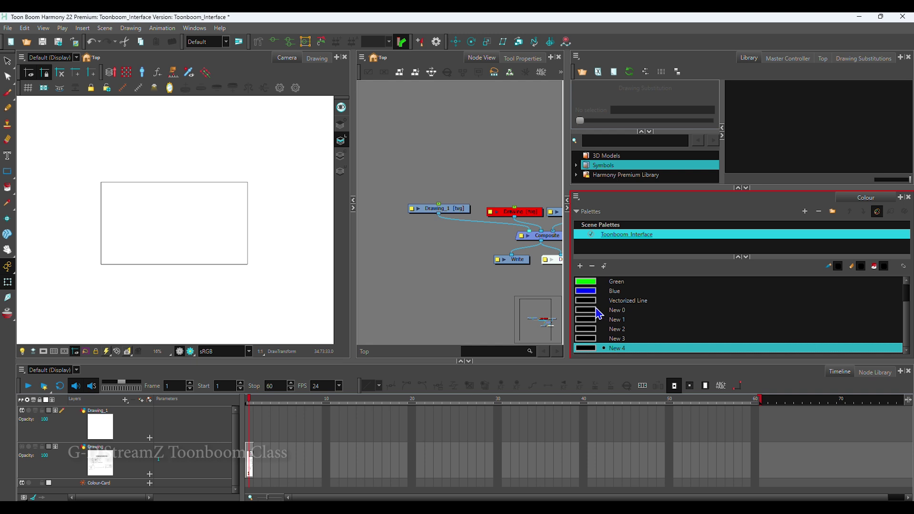
- Undo the addition of the five new black swatches
key(ctrl+z)
key(ctrl+z)
key(ctrl+z)
key(ctrl+z)
key(ctrl+z)
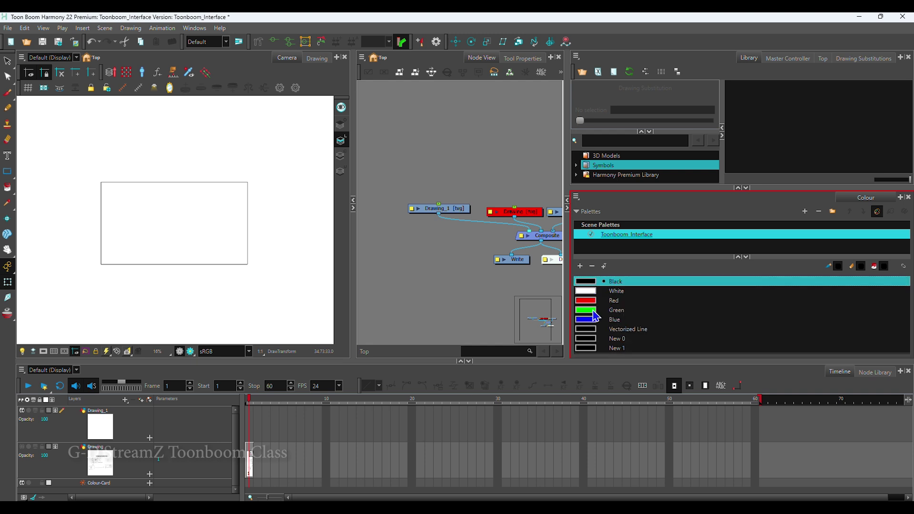
- Remove the Vectorized Line, Blue, Green and Red swatches, keeping Black and White in the palette
click(589, 330)
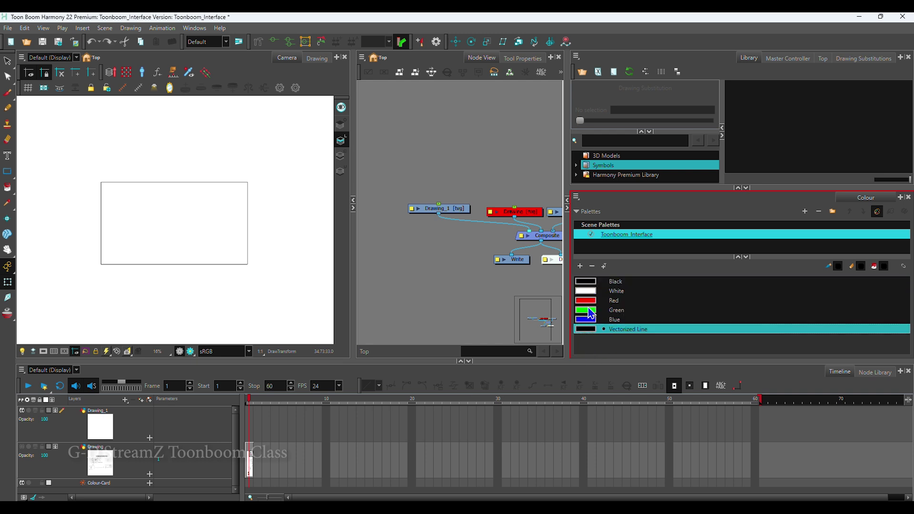
click(593, 267)
click(592, 267)
click(592, 267)
click(592, 266)
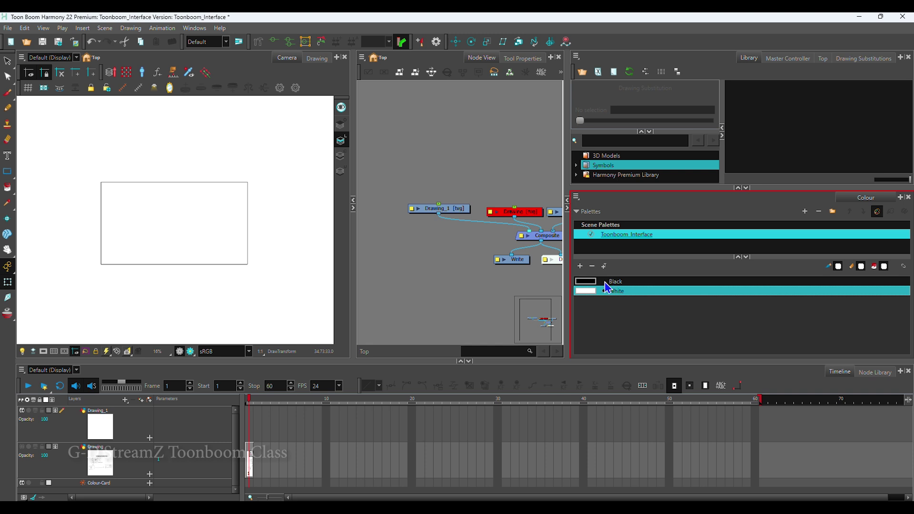
- Add four new swatches based on White and select the first of them
click(581, 267)
click(580, 268)
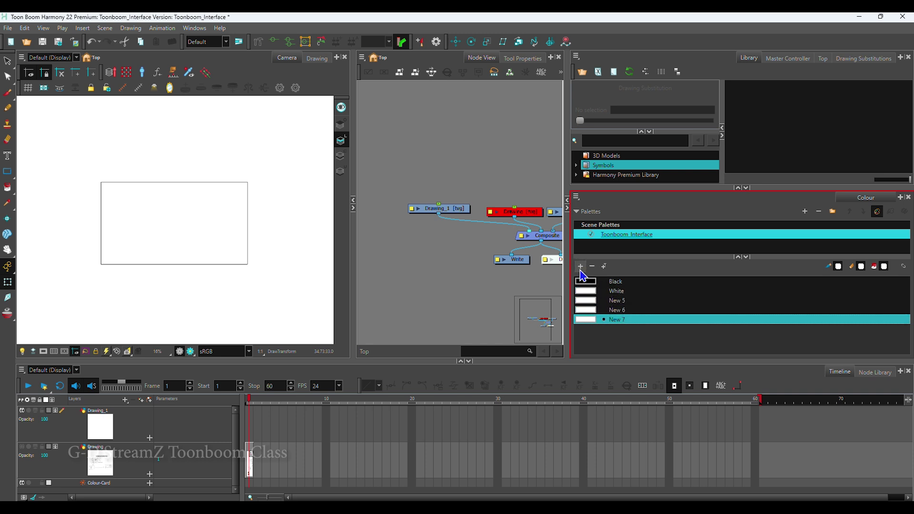
click(580, 267)
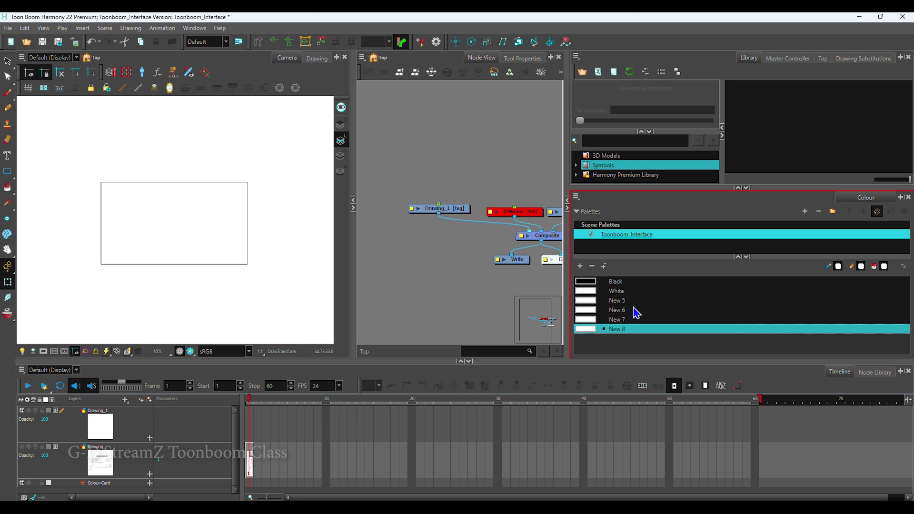
click(592, 304)
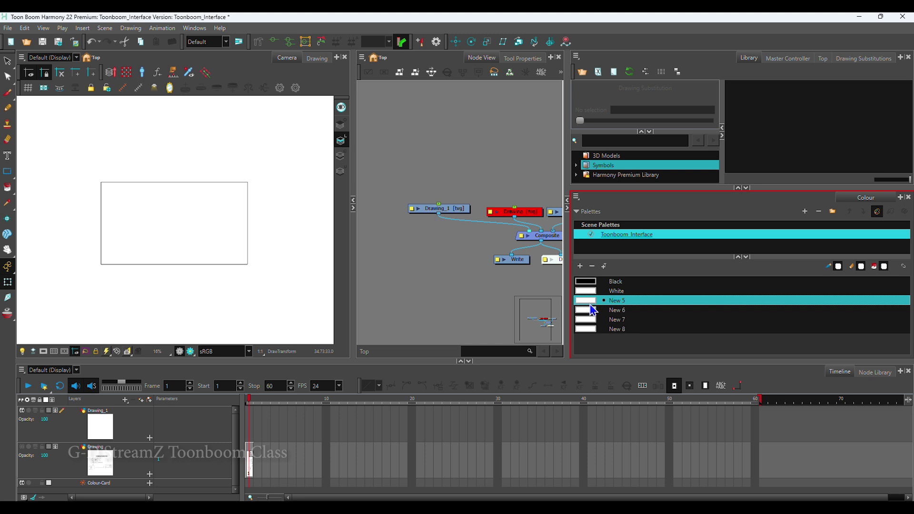
- Undo the four added white swatches and the removal of the Red swatch
key(ctrl+z)
key(ctrl+z)
key(ctrl+z)
key(ctrl+z)
key(ctrl+z)
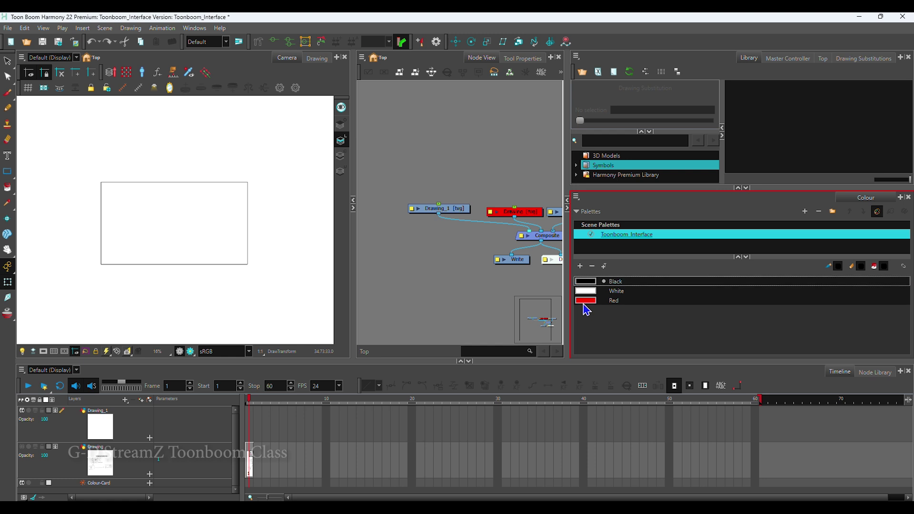
- Add one new swatch based on Red and four new swatches based on White
click(589, 303)
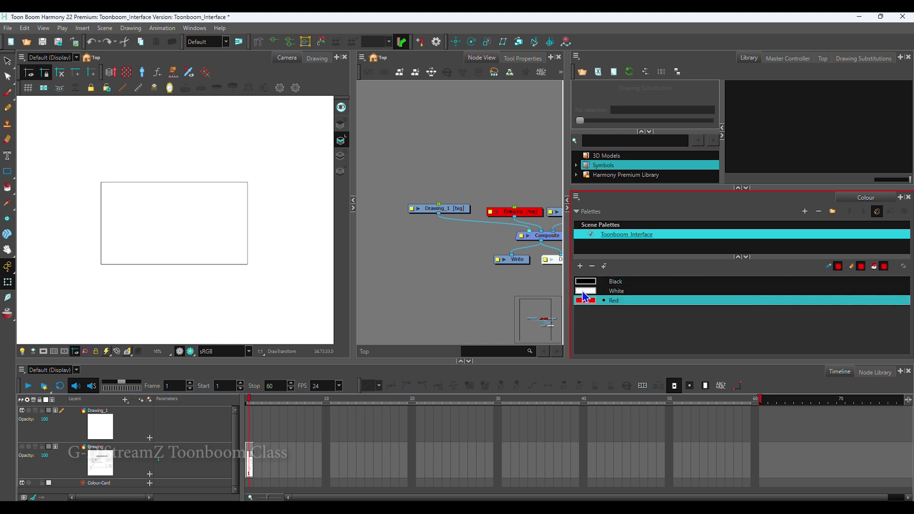
click(581, 267)
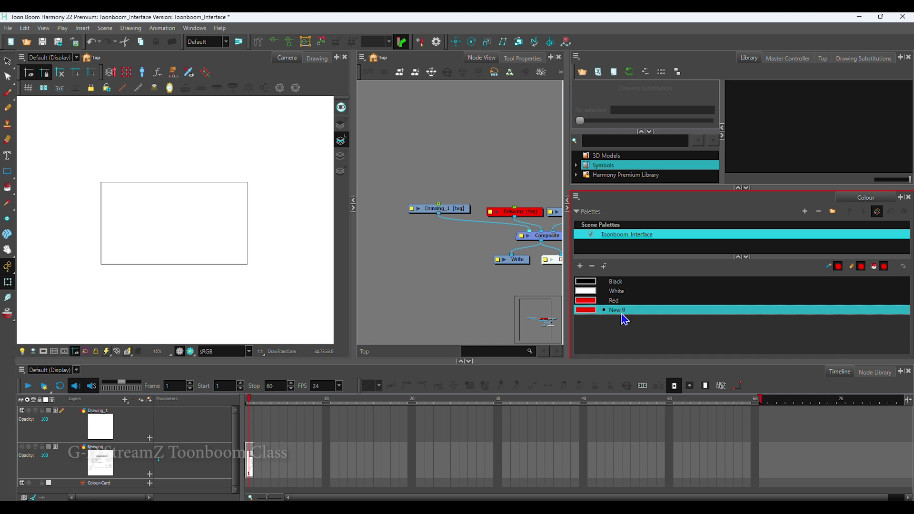
click(594, 294)
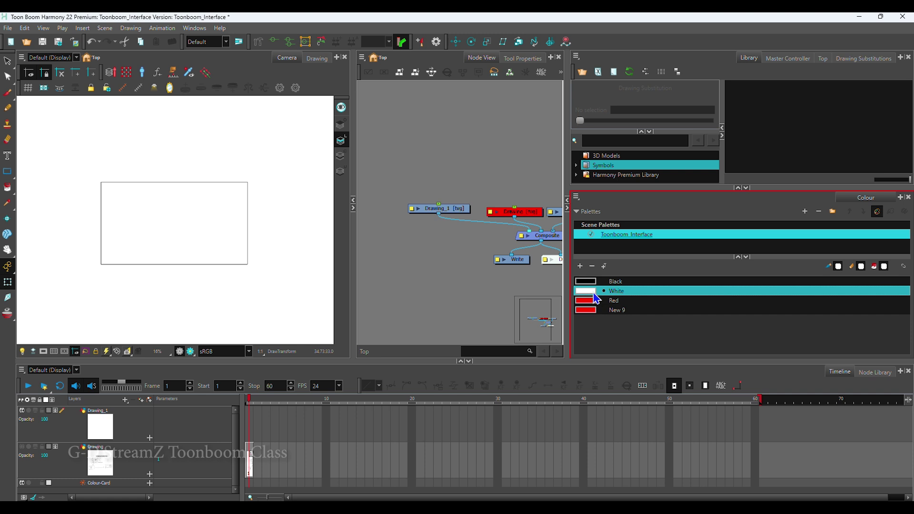
click(581, 268)
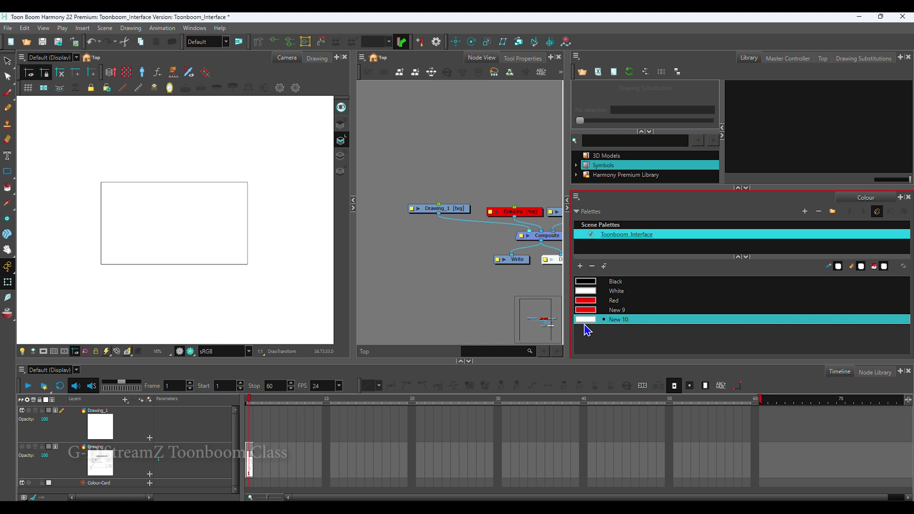
click(591, 338)
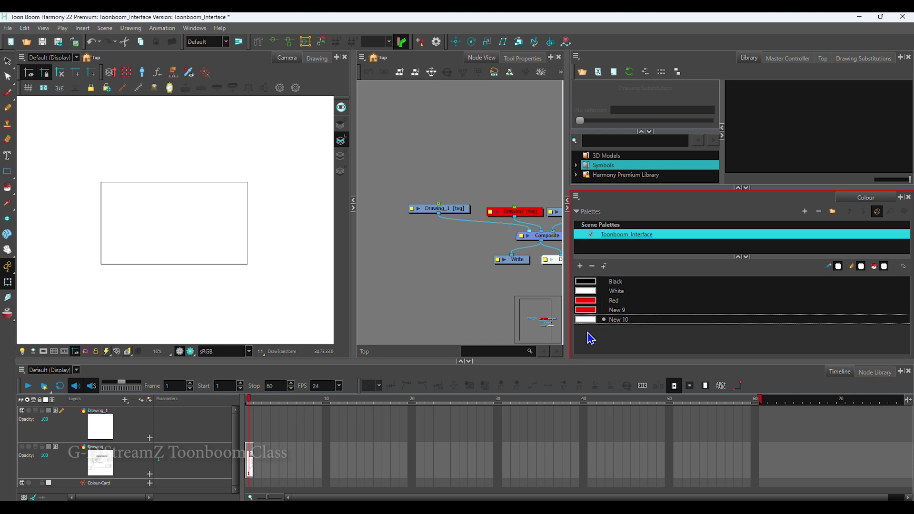
click(581, 267)
double_click(581, 267)
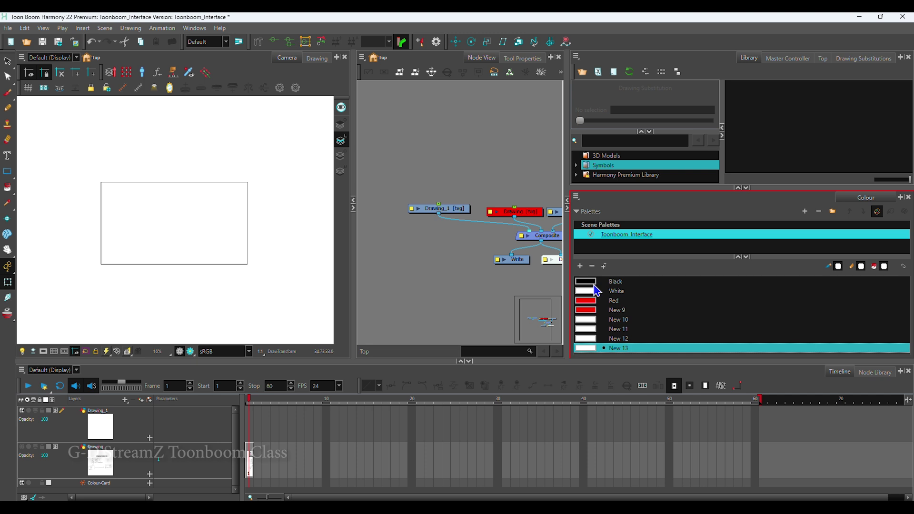
- Undo the added red and white swatches and restore the removed Green, Blue and Vectorized Line swatches
key(ctrl+z)
key(ctrl+z)
key(ctrl+z)
key(ctrl+z)
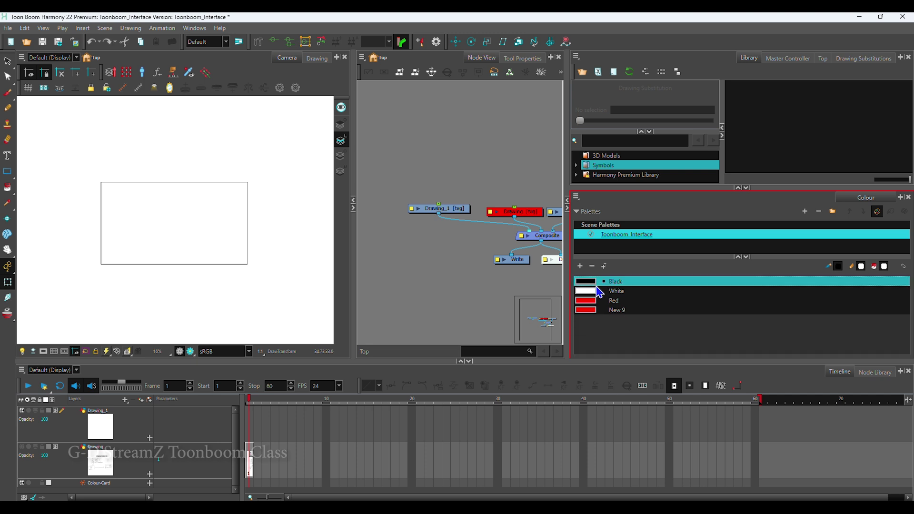
key(ctrl+z)
key(ctrl+z)
key(ctrl+z)
key(ctrl+z)
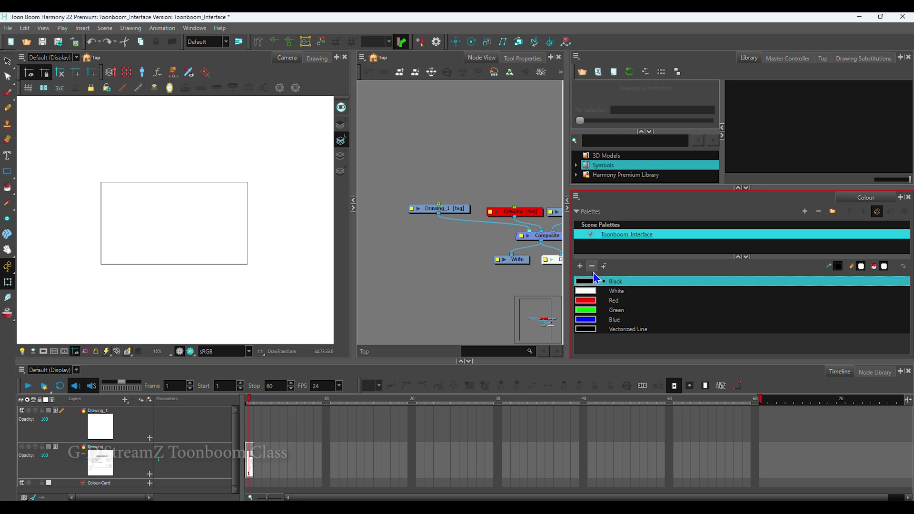
- Remove the Vectorized Line, Blue, Green and Red swatches from the palette and enlarge the palette list
click(596, 330)
click(592, 267)
click(592, 267)
click(592, 267)
click(592, 267)
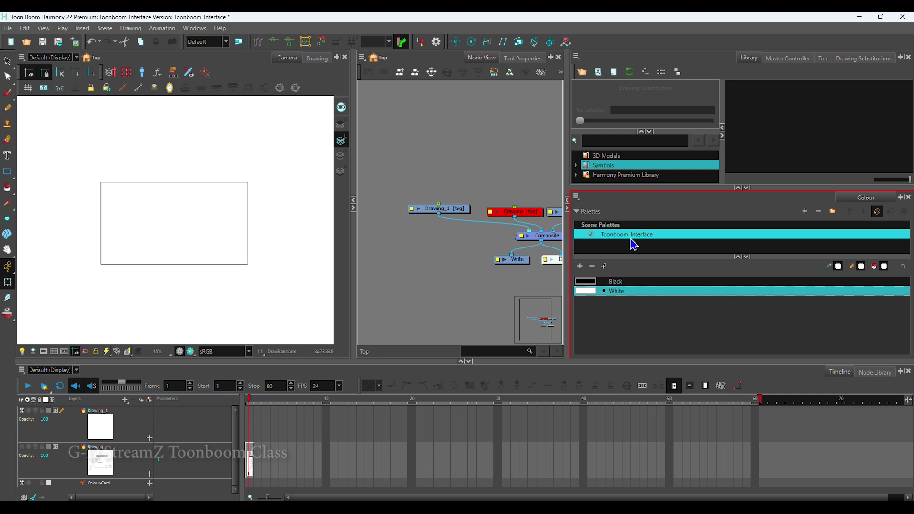
drag(615, 260, 617, 303)
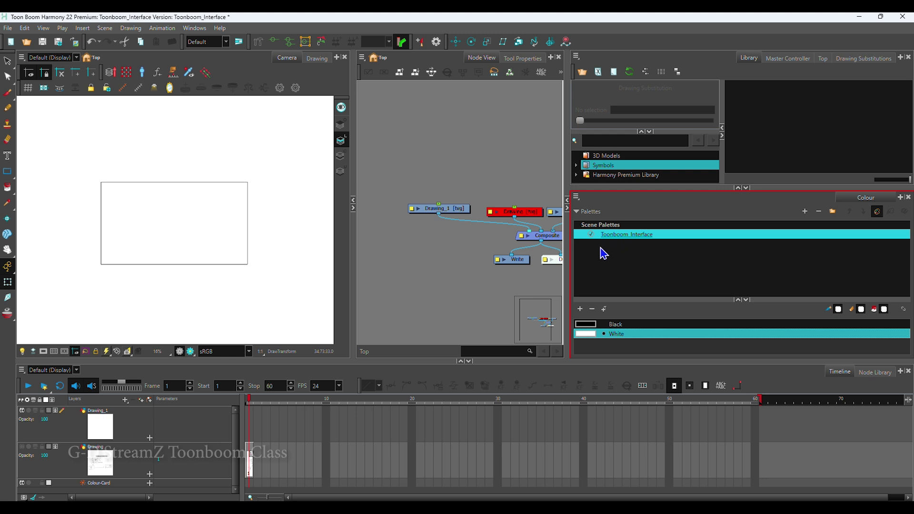
- Draw a small black rectangle on the Drawing_1 layer in the upper-left part of the camera frame
click(453, 210)
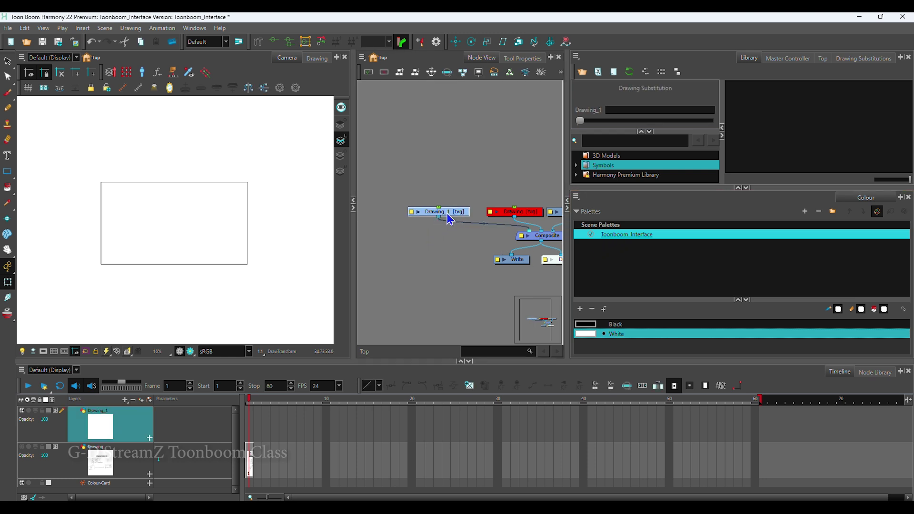
click(200, 210)
click(9, 168)
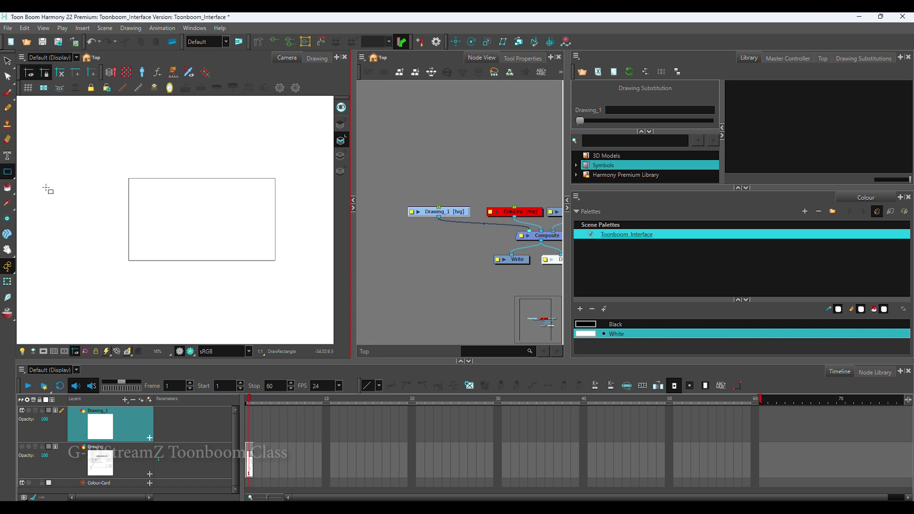
drag(182, 247, 142, 249)
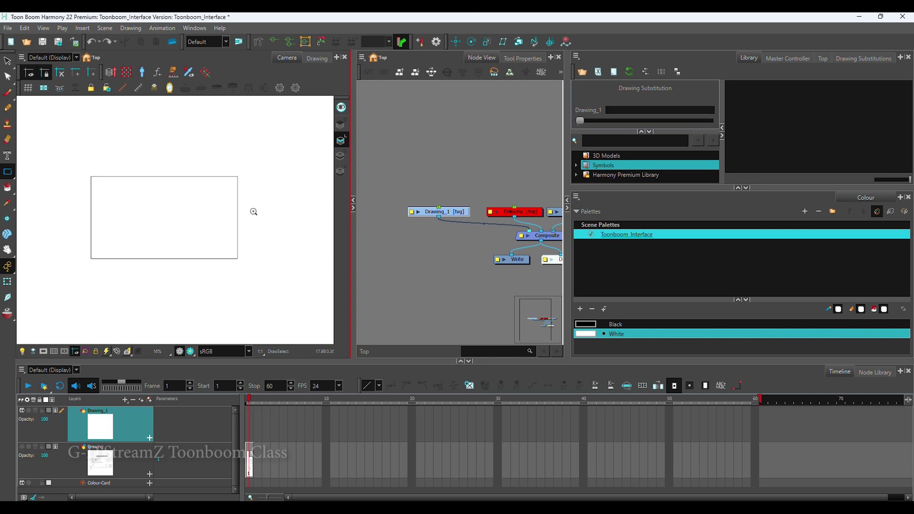
click(590, 327)
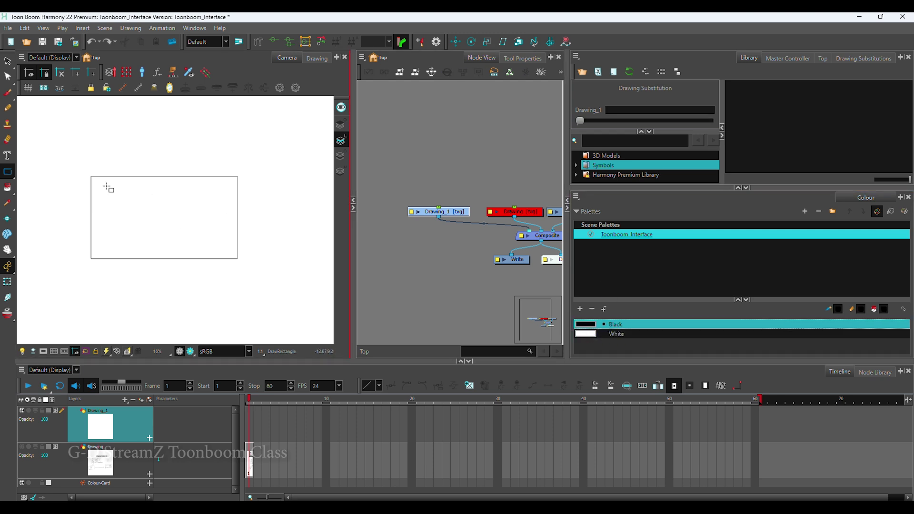
drag(97, 189, 146, 220)
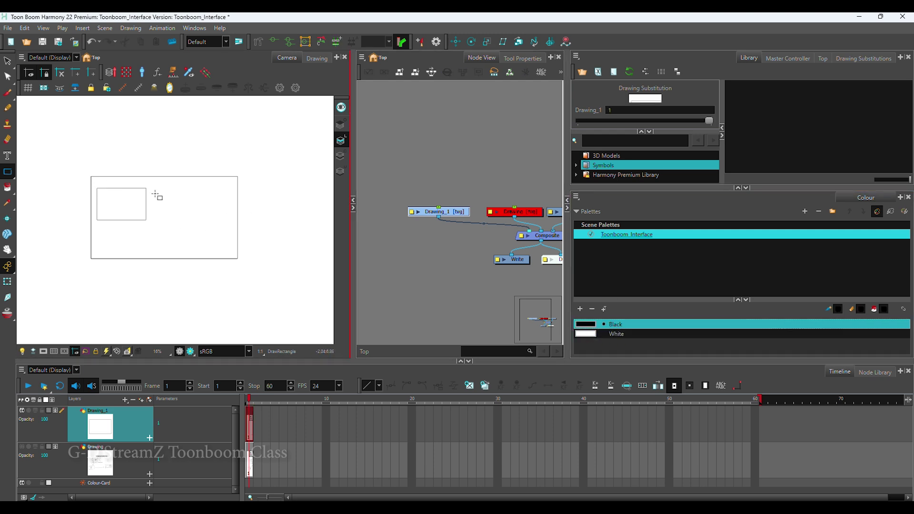
- Draw three more black rectangles inside the camera frame: one at upper right, one at lower left and a smaller one at lower right
drag(153, 189, 217, 221)
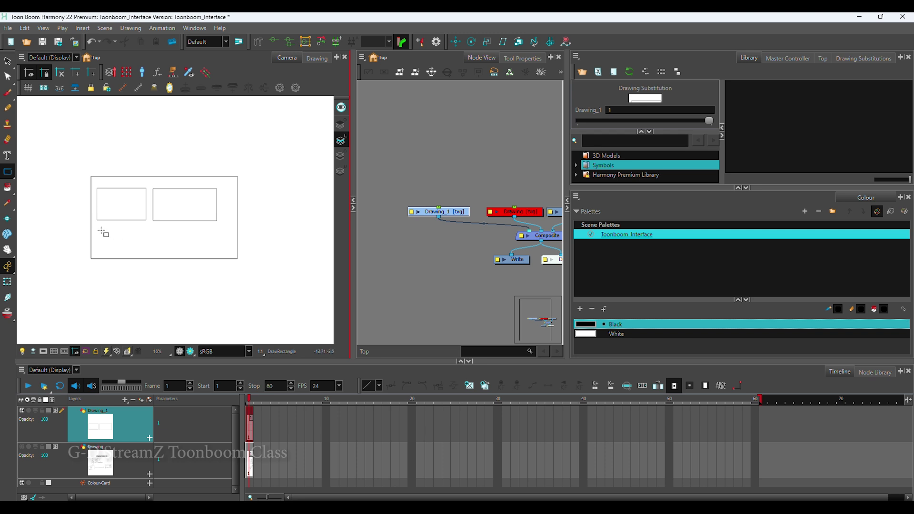
mouse_move(98, 231)
mouse_down()
mouse_move(157, 253)
mouse_move(211, 251)
mouse_up()
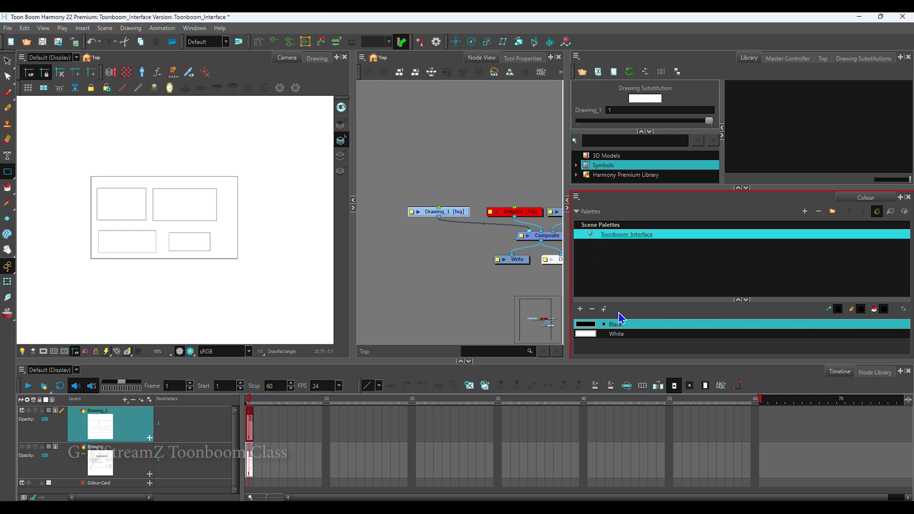
- Select each of the four rectangles in turn, finishing with the upper-right one
click(7, 61)
click(114, 188)
click(185, 189)
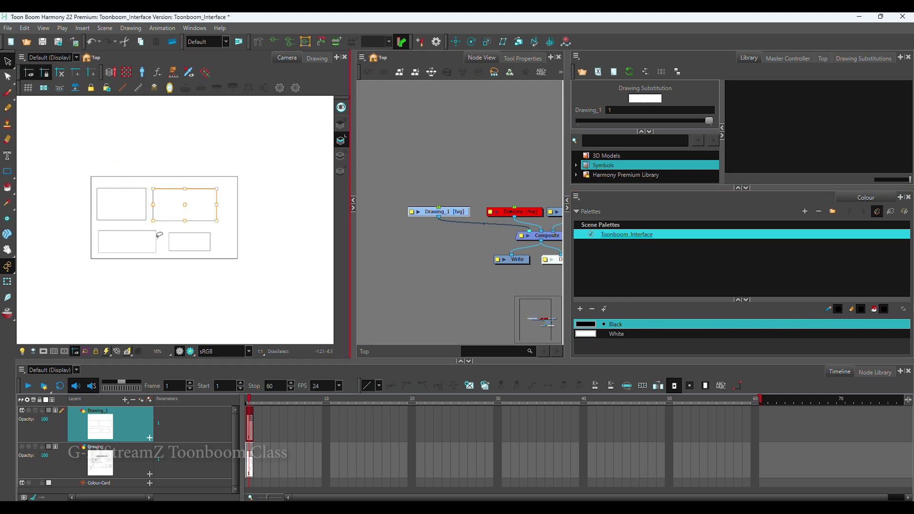
click(133, 230)
click(192, 251)
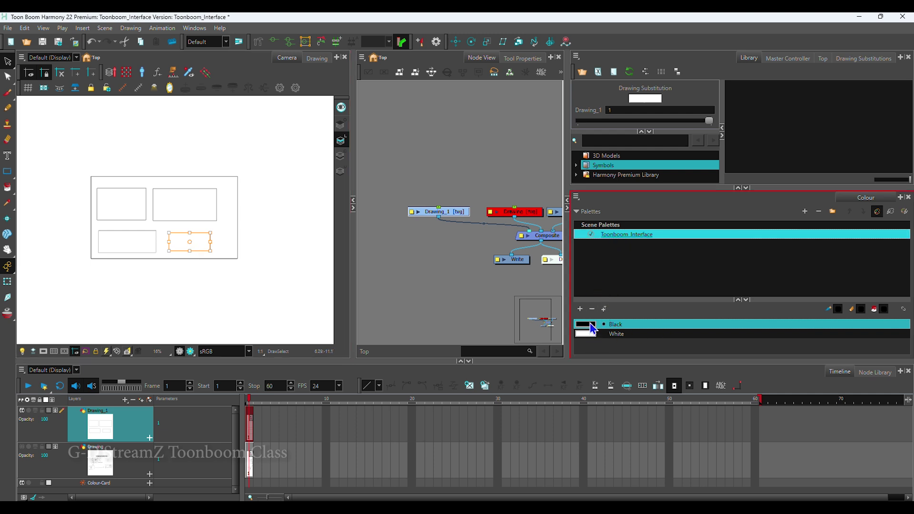
drag(238, 210, 171, 240)
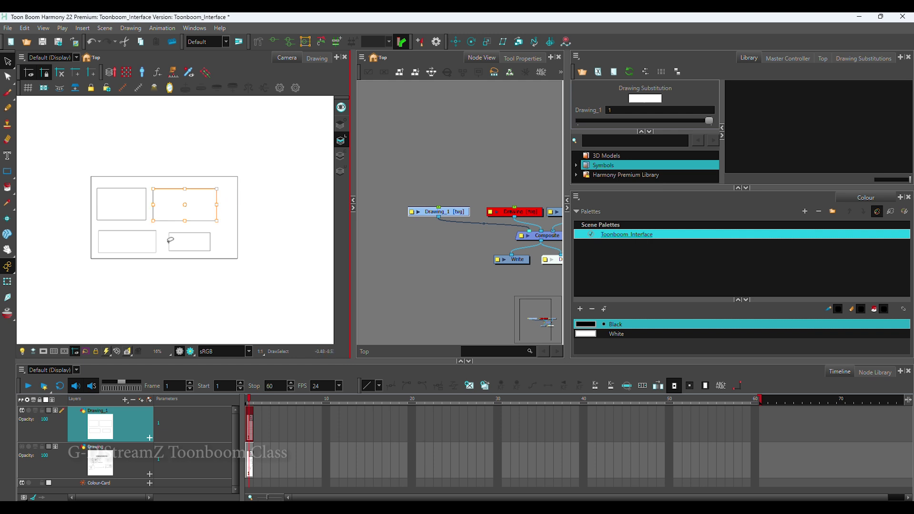
- Change the White swatch's colour to pink, RGB 255, 163, 246
double_click(586, 334)
click(435, 195)
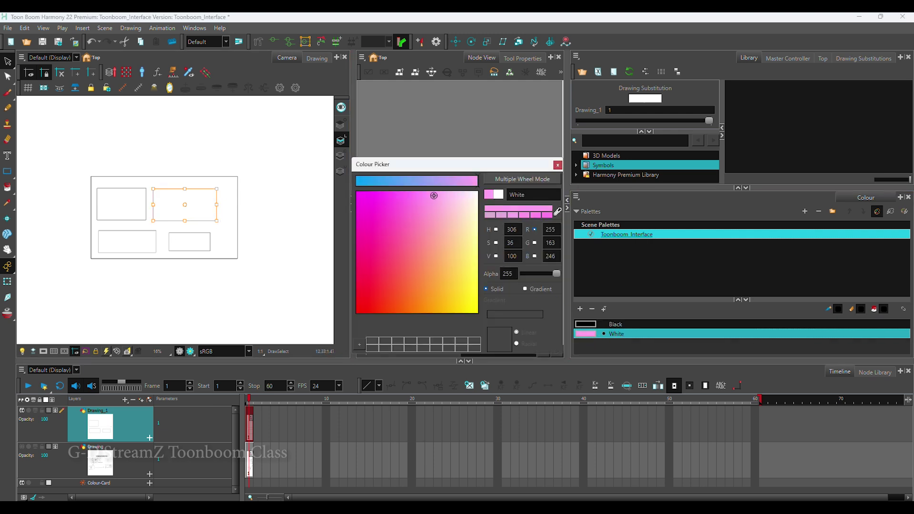
click(557, 164)
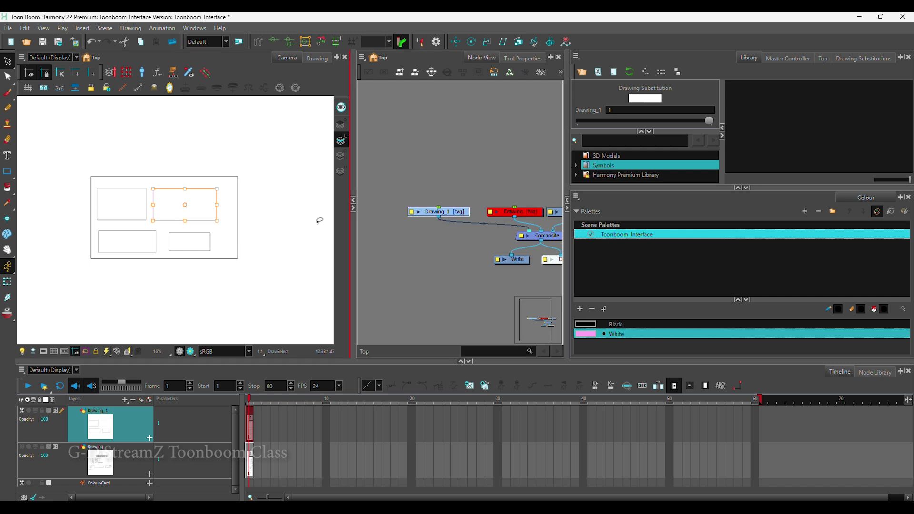
click(222, 182)
click(235, 190)
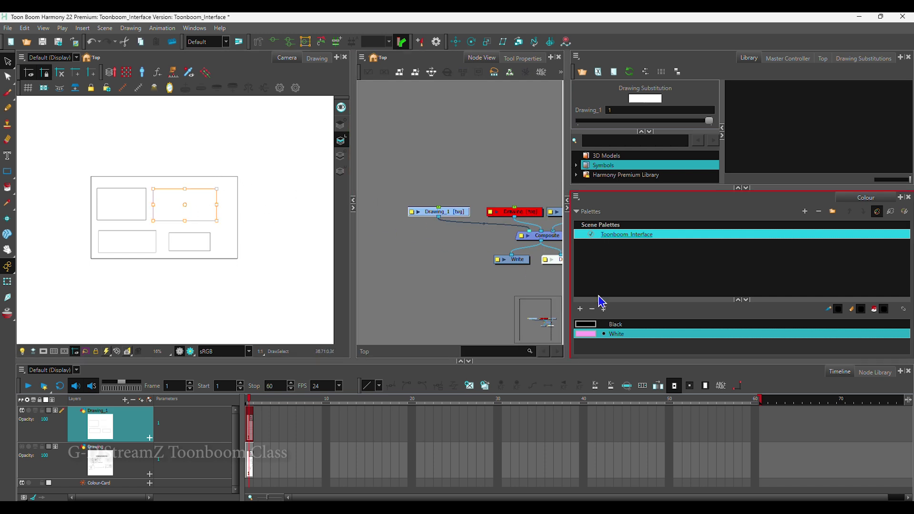
- Paint the upper-right rectangle with the Black swatch and repaint it with the pink White swatch
click(591, 324)
click(269, 227)
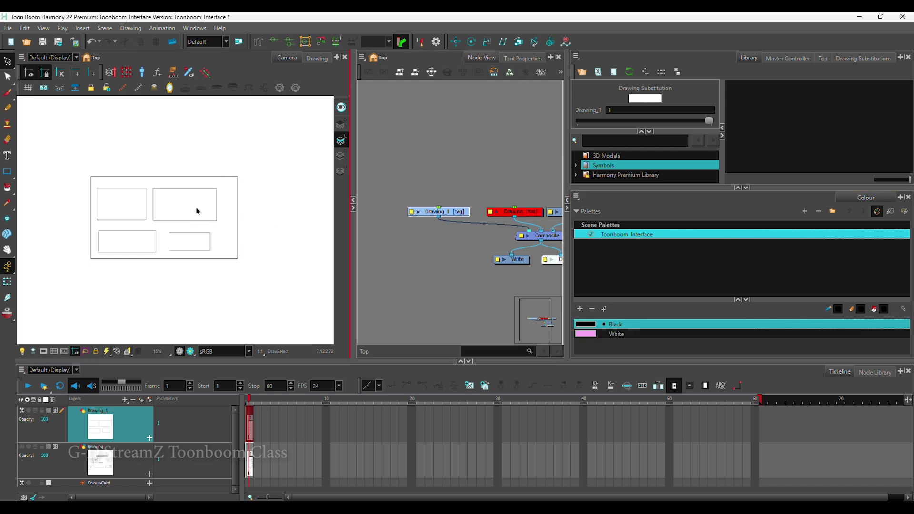
click(7, 187)
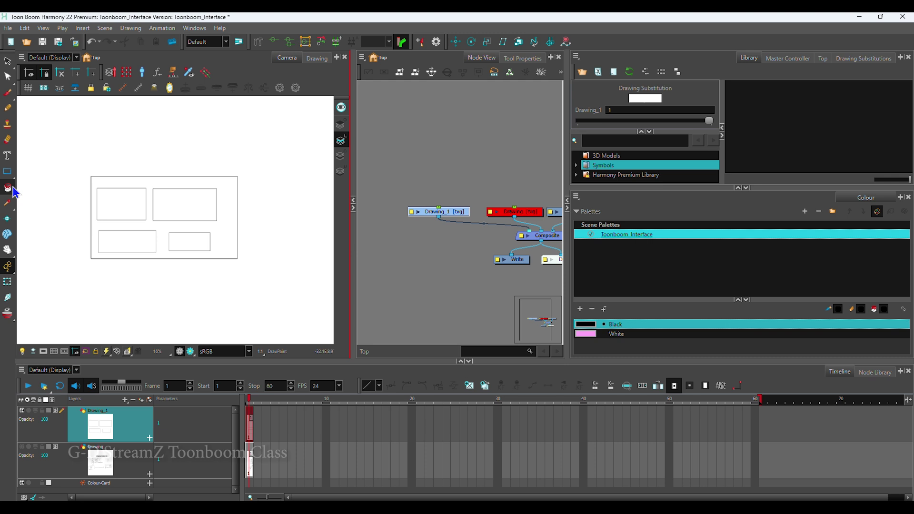
click(193, 203)
click(593, 335)
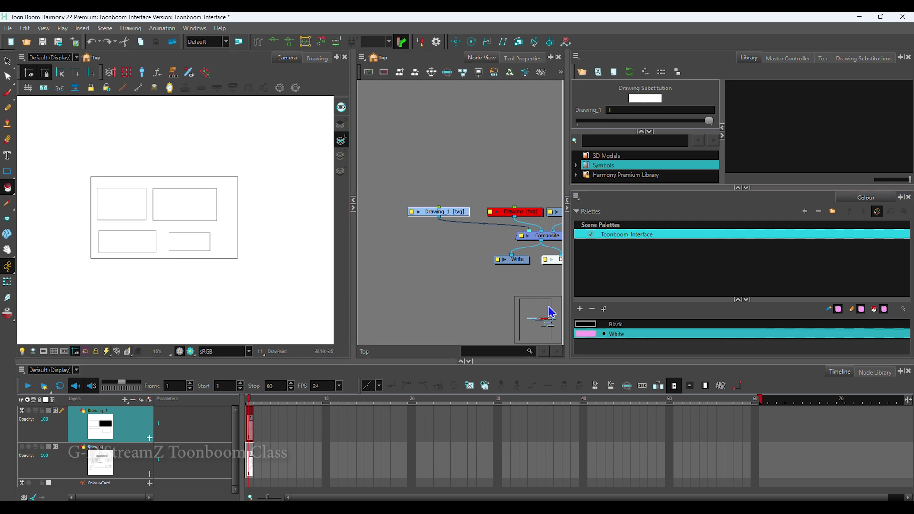
click(198, 202)
scroll(262, 273, up, 2)
drag(159, 246, 202, 244)
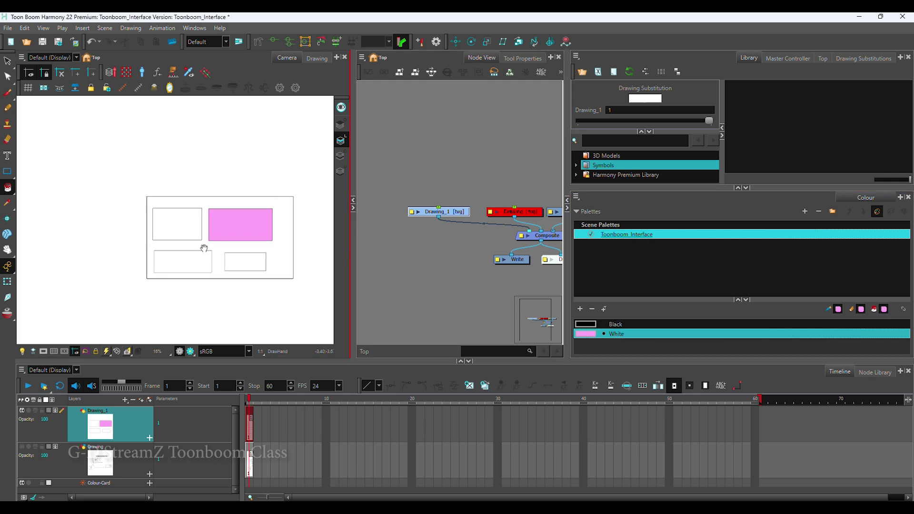
- Select the pink fill of the upper-right rectangle and remove the White swatch from the palette
click(7, 61)
click(177, 224)
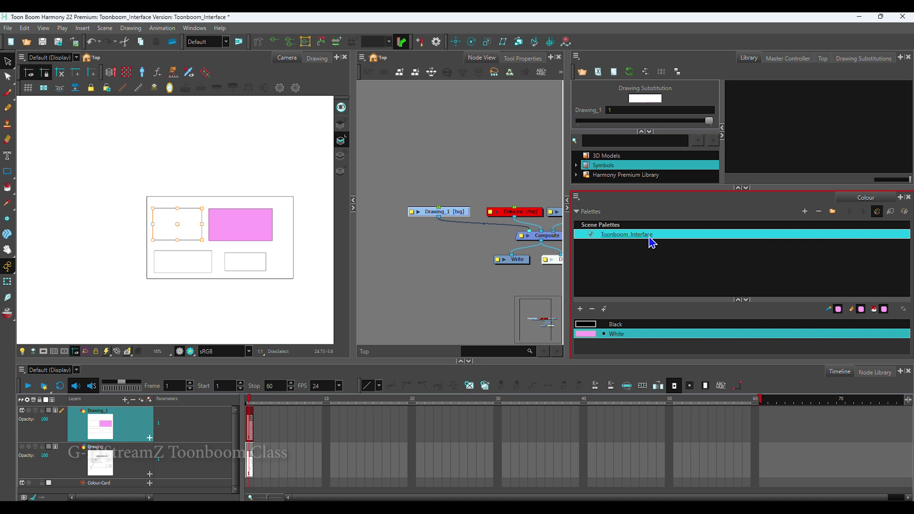
drag(650, 241, 599, 272)
click(403, 43)
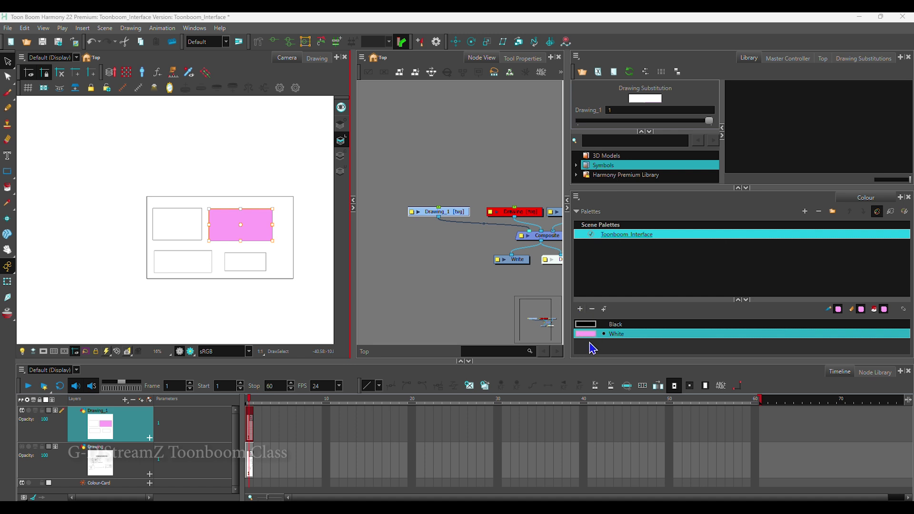
click(601, 298)
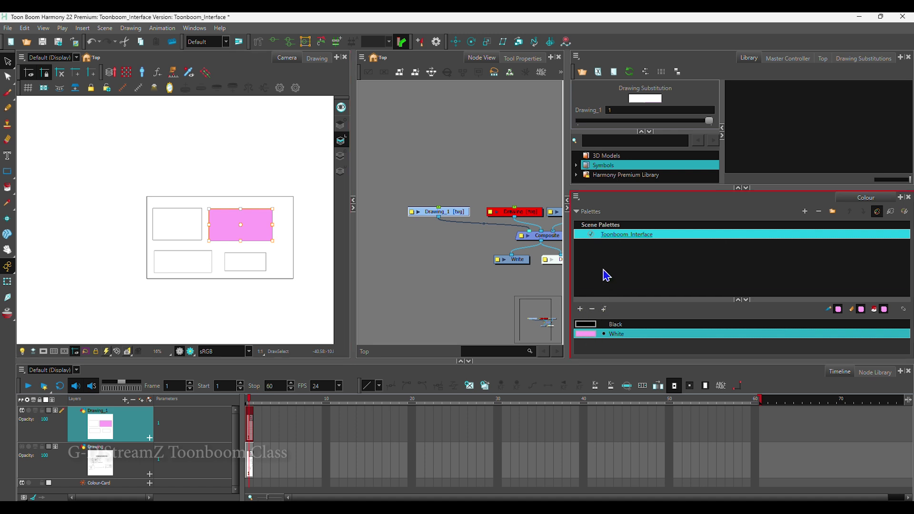
click(592, 309)
click(442, 281)
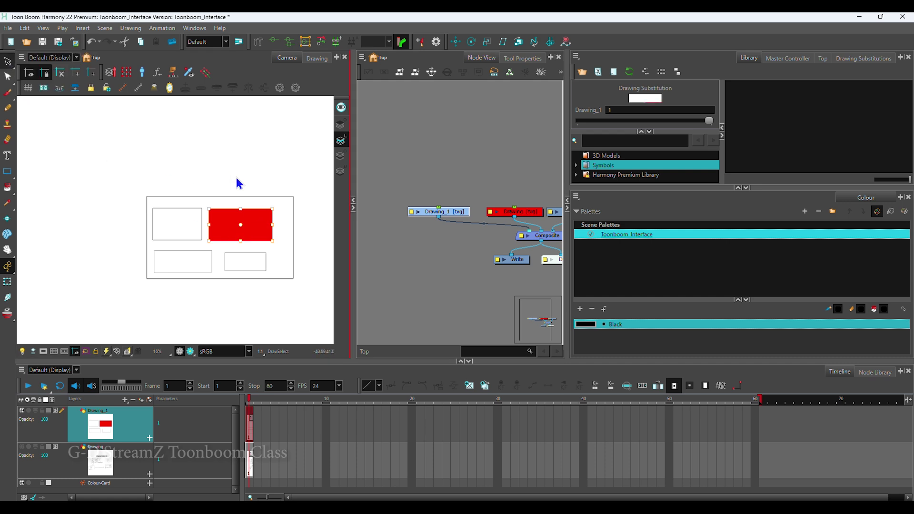
- Delete the red fill of the upper-right rectangle and return its outline to black
key(Delete)
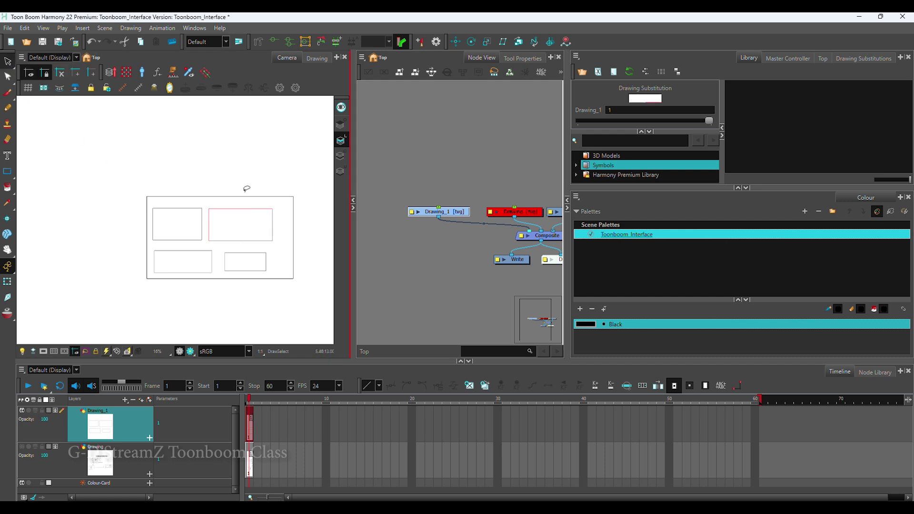
drag(234, 196, 243, 226)
key(2)
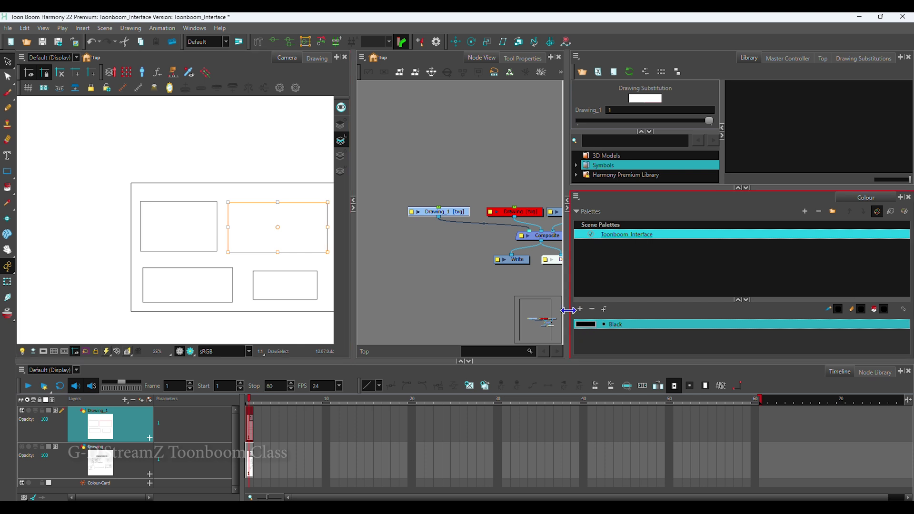
drag(317, 266, 219, 251)
click(245, 208)
key(2)
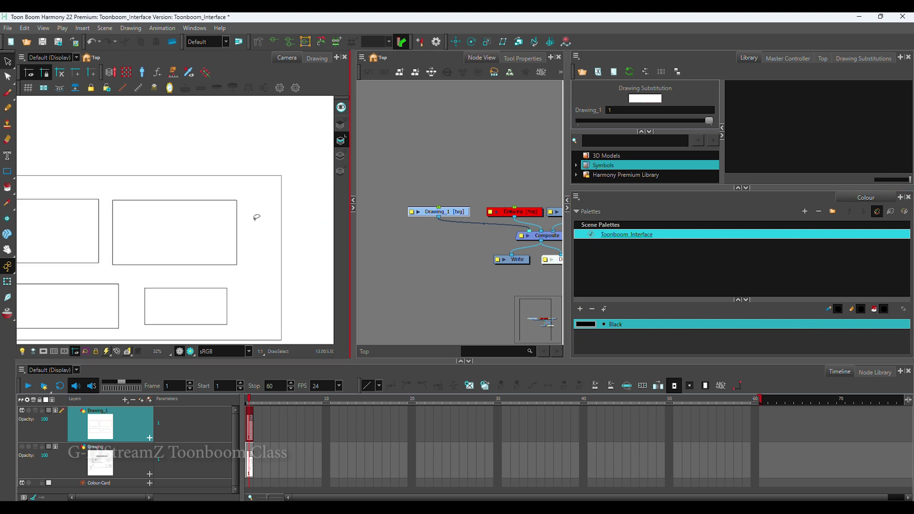
- Enlarge the colour swatch list by shrinking the palette list above it
key(1)
drag(619, 303, 617, 261)
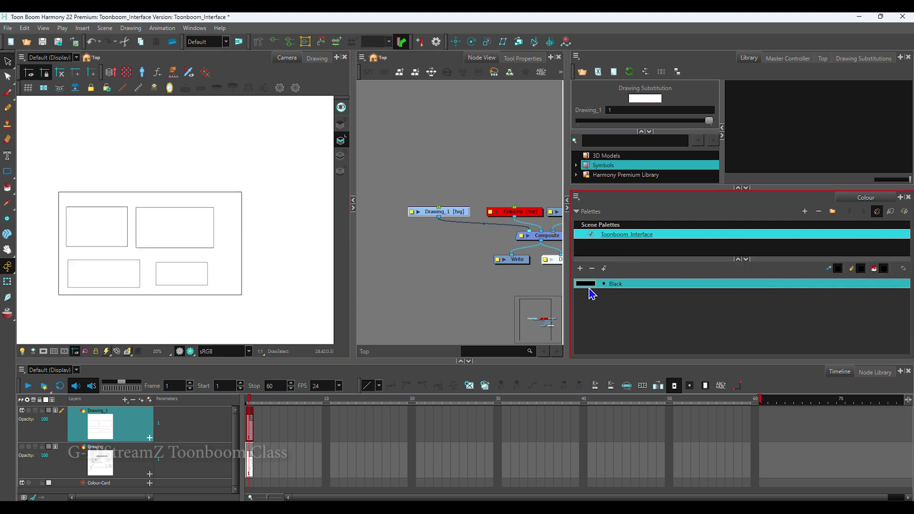
- Add five new swatches based on Black to the Toonboom_Interface palette
click(581, 269)
click(580, 269)
click(581, 269)
click(580, 270)
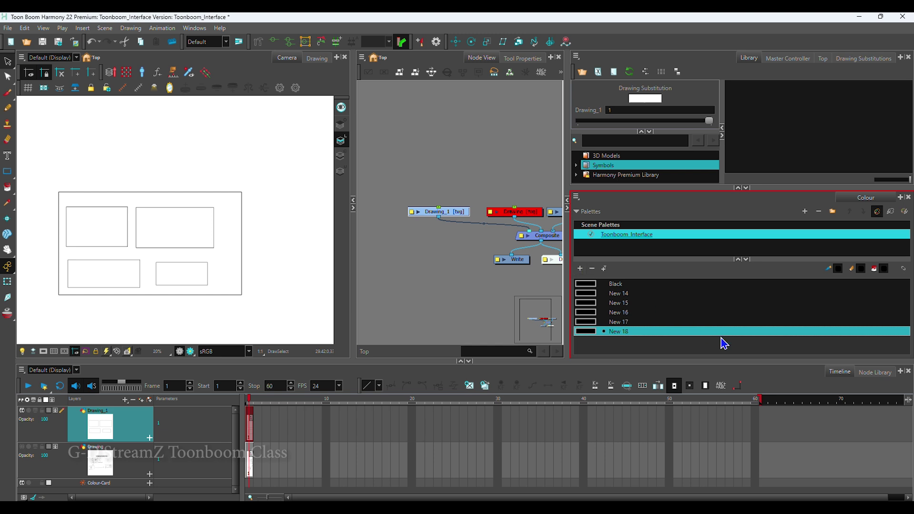
- Undo the five added swatches so only Black is in the palette
key(ctrl+z)
key(ctrl+z)
key(ctrl+z)
key(ctrl+z)
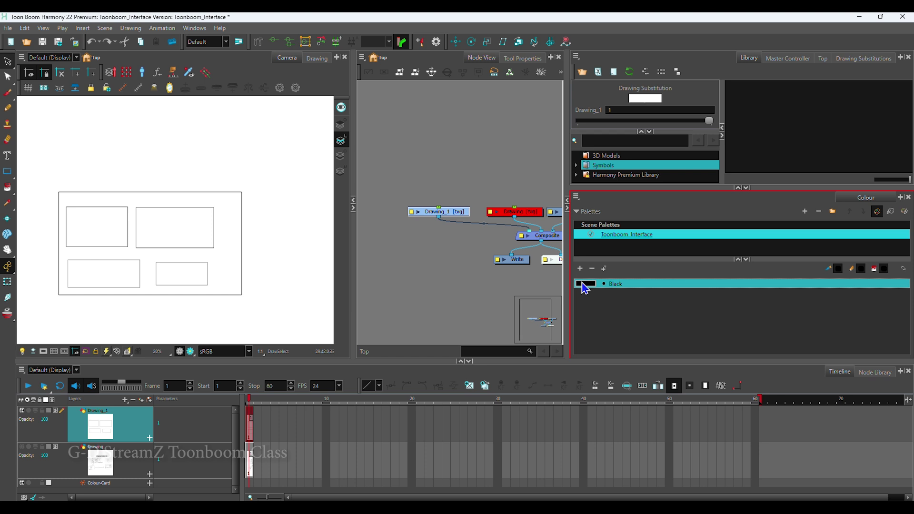
- Add a single new swatch to the palette and open its colour picker in Multiple Wheel Mode
click(591, 305)
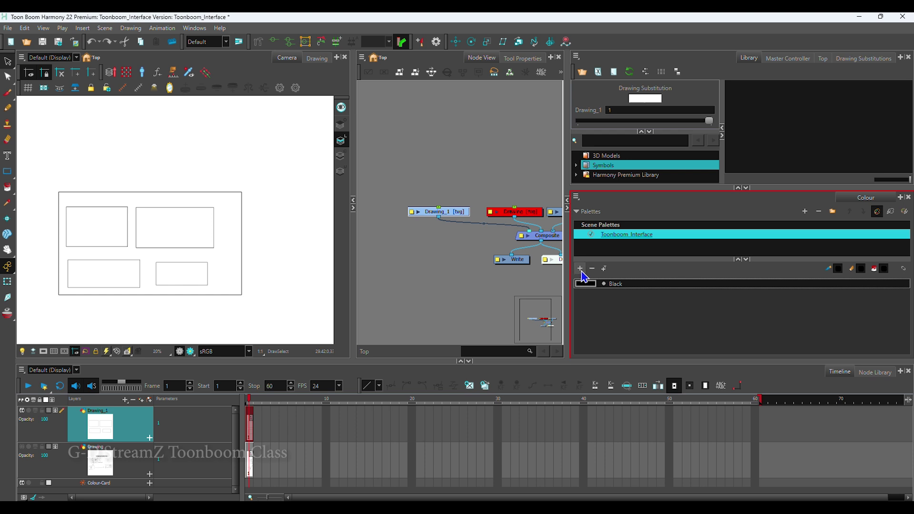
click(581, 271)
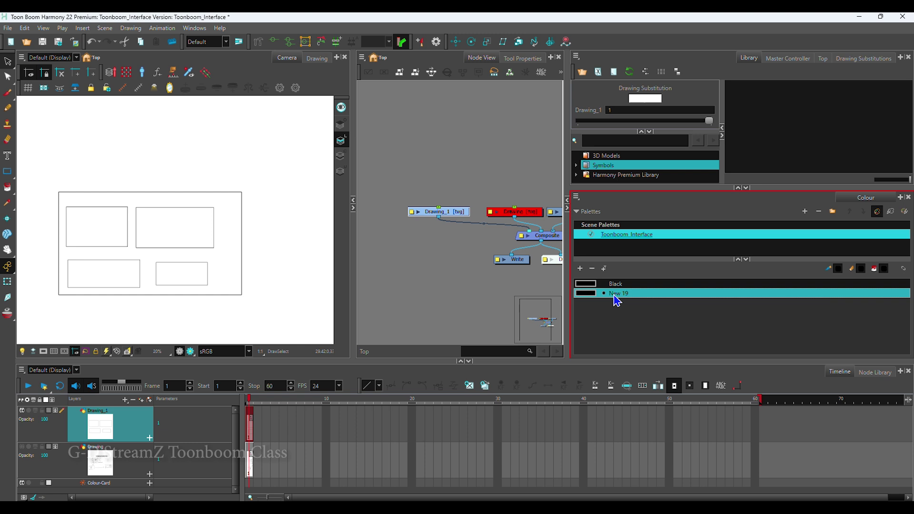
double_click(589, 296)
drag(496, 171, 284, 160)
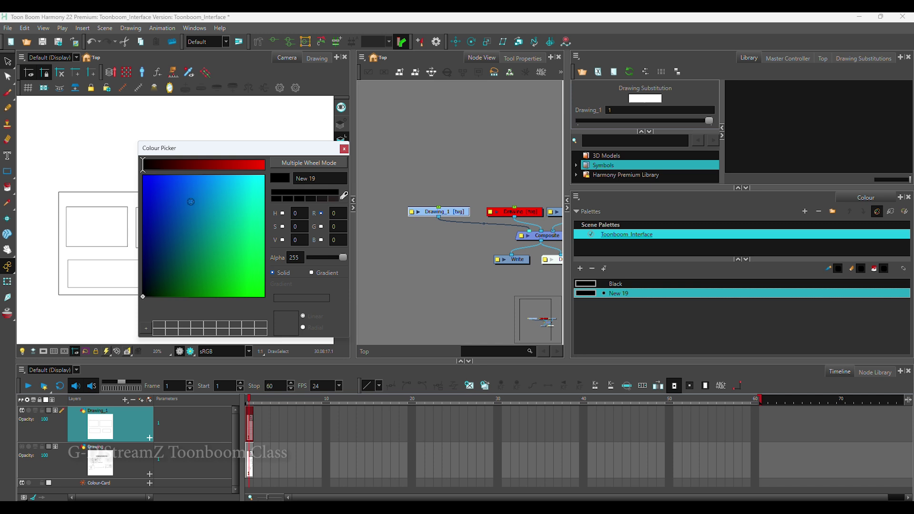
click(316, 170)
drag(332, 159, 290, 120)
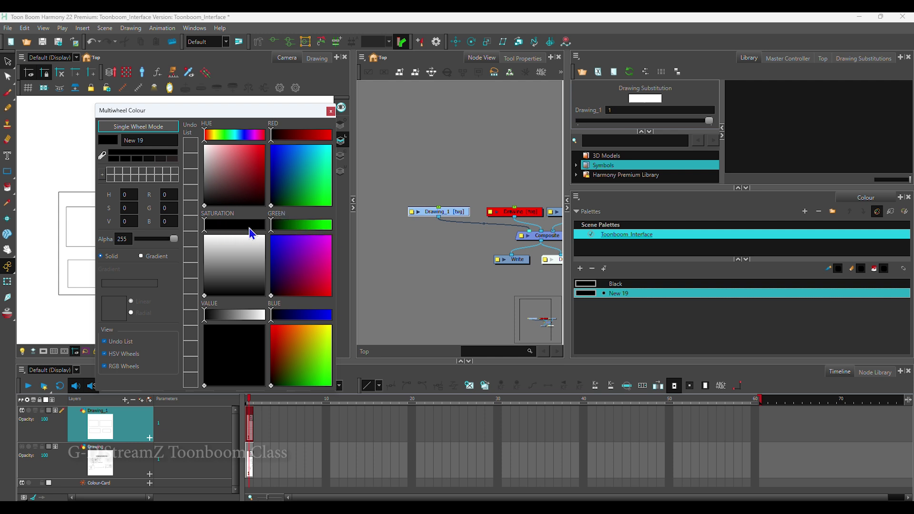
- Mix a bright purple for the New 19 swatch with the colour wheels, RGB 213, 40, 243, and close the picker
drag(221, 229, 201, 234)
click(202, 201)
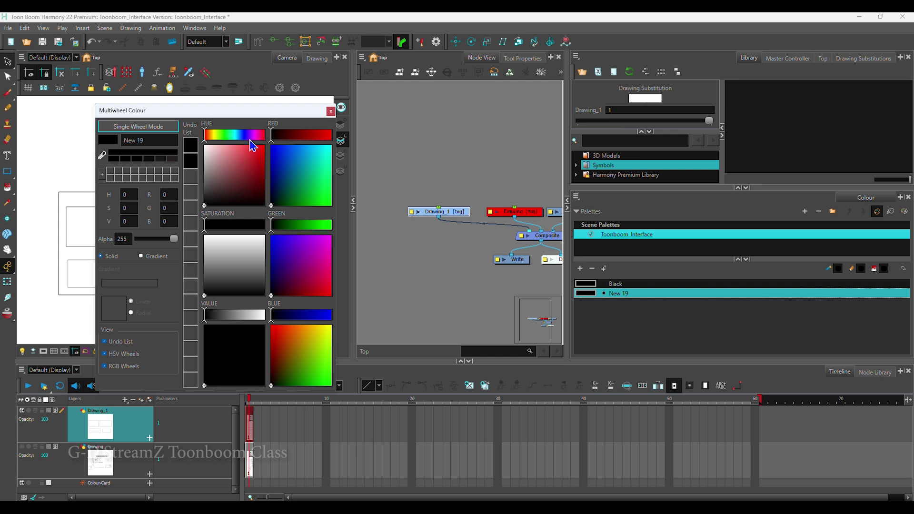
drag(204, 138, 255, 143)
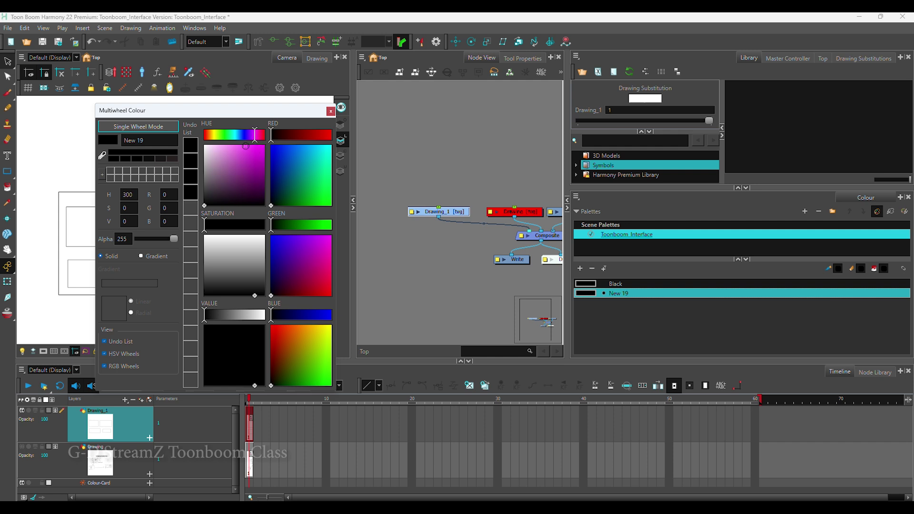
mouse_move(220, 173)
mouse_down()
mouse_move(234, 161)
mouse_move(278, 163)
mouse_move(292, 145)
mouse_move(261, 163)
mouse_move(259, 221)
mouse_move(273, 237)
mouse_move(310, 248)
mouse_up()
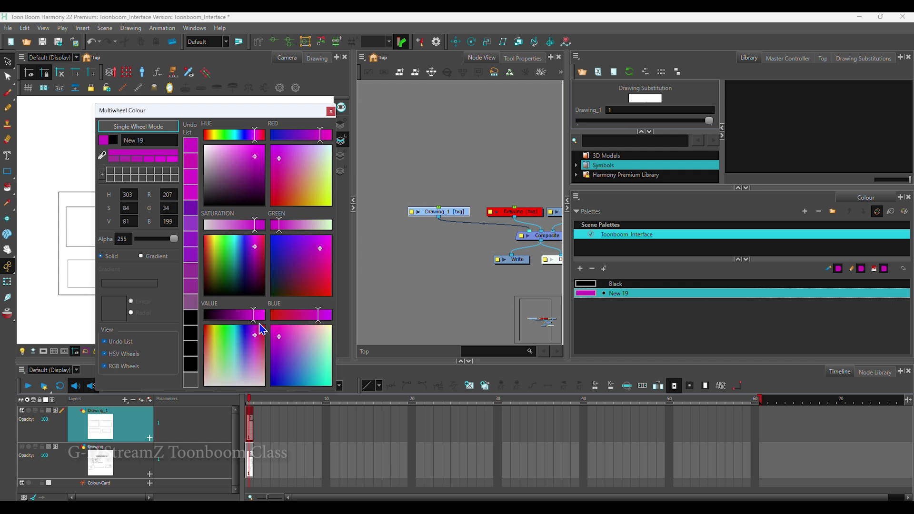
mouse_move(254, 315)
mouse_down()
mouse_move(254, 339)
mouse_move(256, 331)
mouse_up()
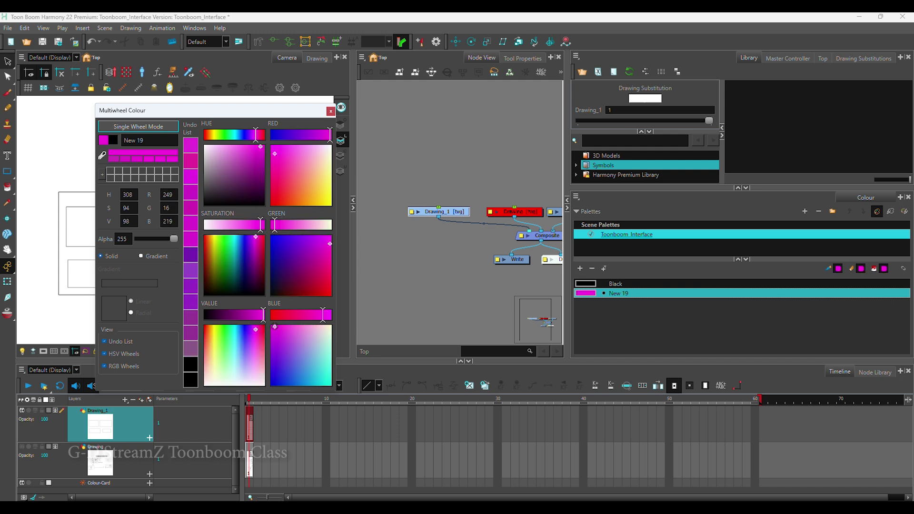
mouse_move(236, 164)
mouse_down()
mouse_move(256, 138)
mouse_move(209, 146)
mouse_move(253, 141)
mouse_move(239, 147)
mouse_move(251, 155)
mouse_up()
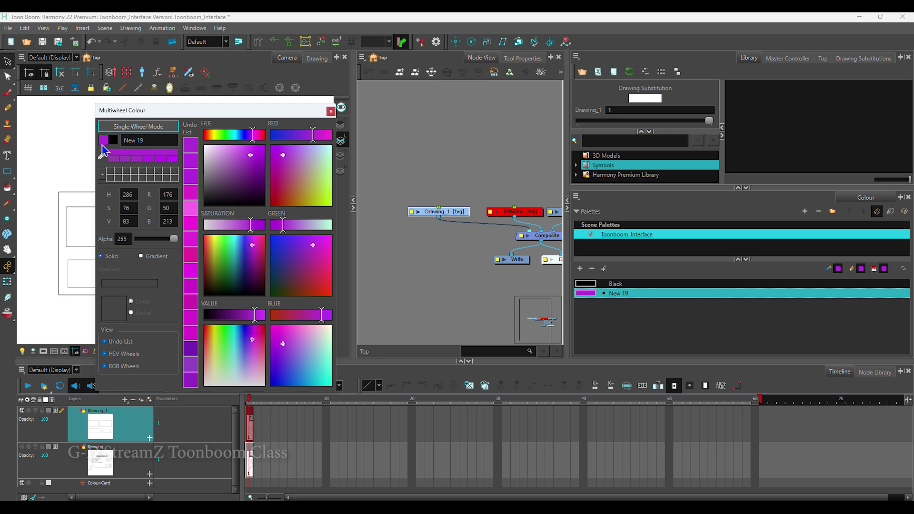
drag(103, 151, 323, 177)
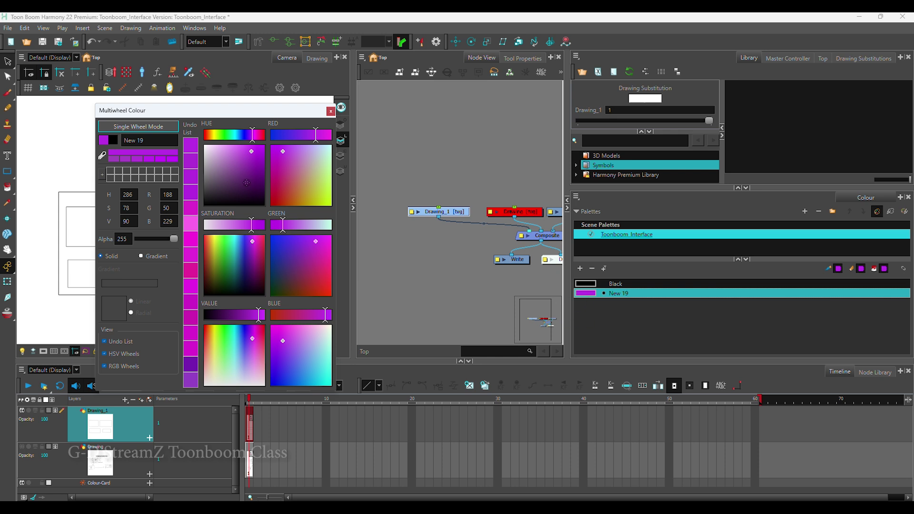
mouse_move(246, 182)
mouse_down()
mouse_move(267, 176)
mouse_move(278, 188)
mouse_move(272, 195)
mouse_move(259, 145)
mouse_move(228, 140)
mouse_move(254, 139)
mouse_move(233, 147)
mouse_move(255, 148)
mouse_up()
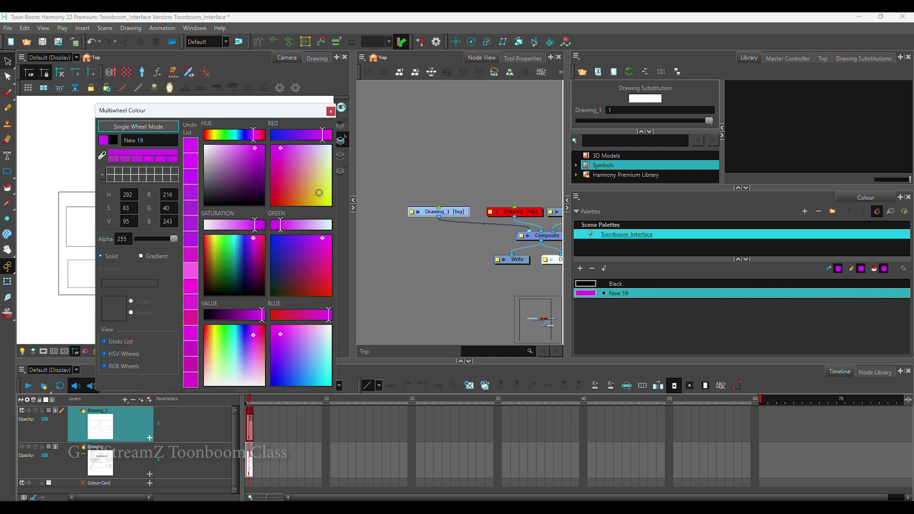
click(322, 135)
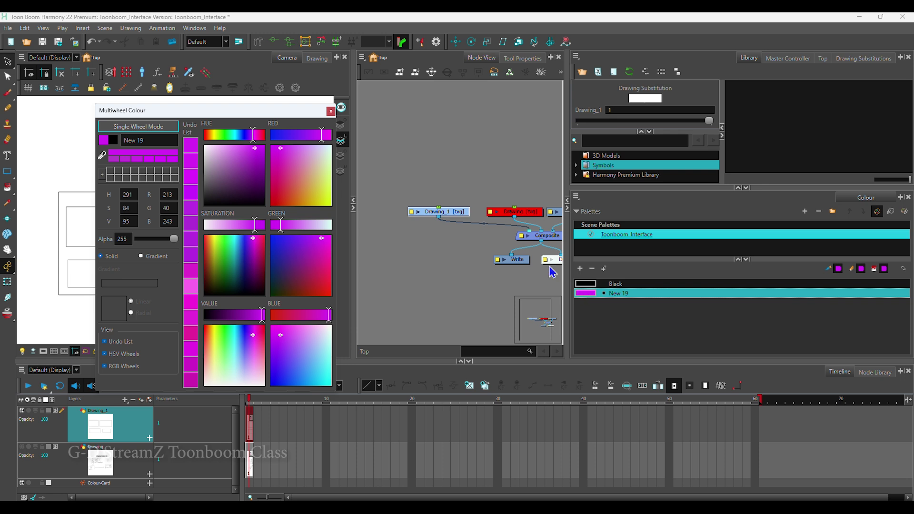
click(331, 112)
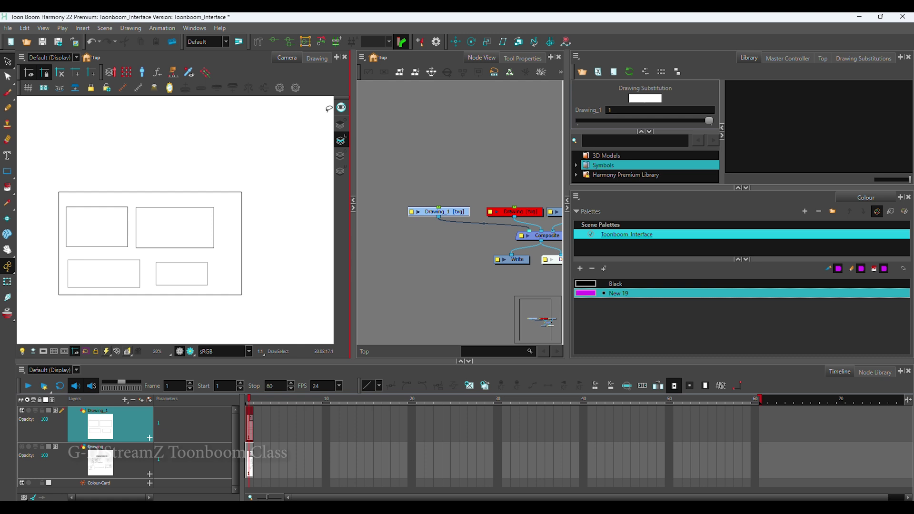
- Add six more swatches based on the purple New 19 swatch to the Toonboom_Interface palette
click(580, 269)
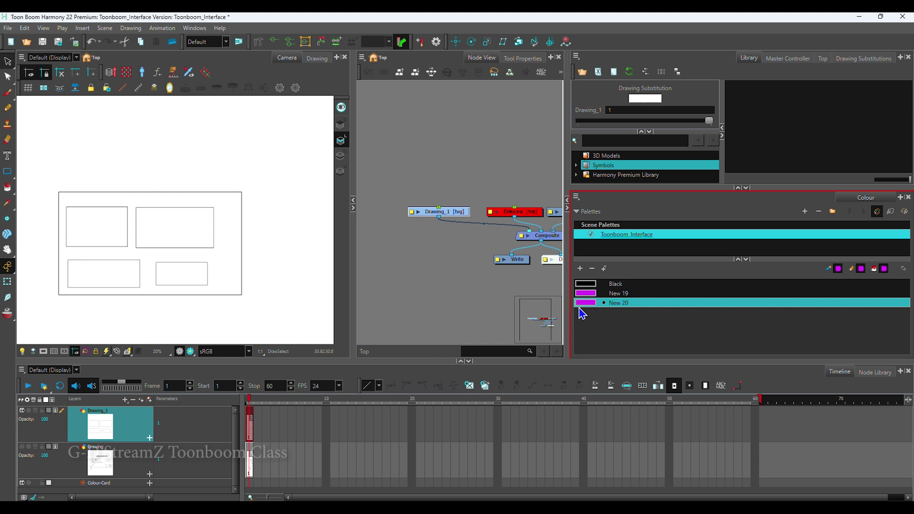
click(580, 270)
click(581, 270)
click(580, 270)
click(581, 270)
click(580, 269)
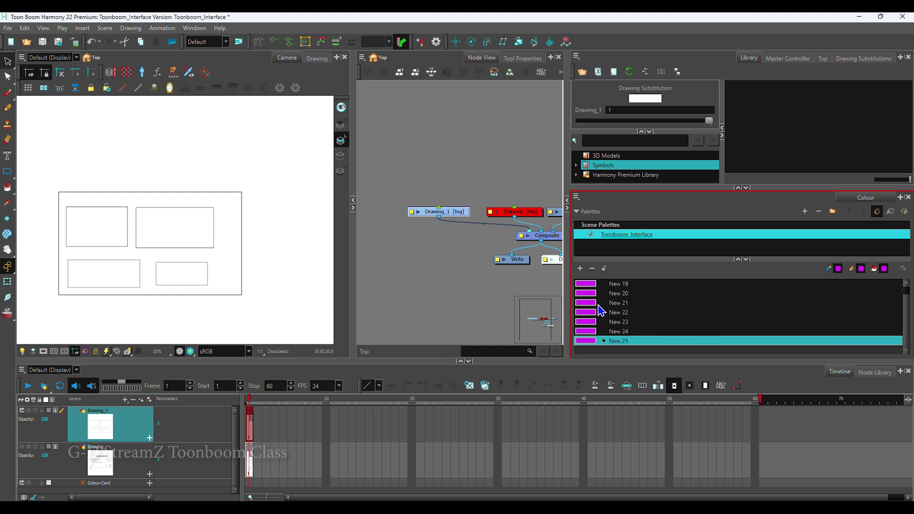
- Recolour the New 25 swatch bright yellow by shifting its hue in the colour picker, and close the picker
double_click(592, 342)
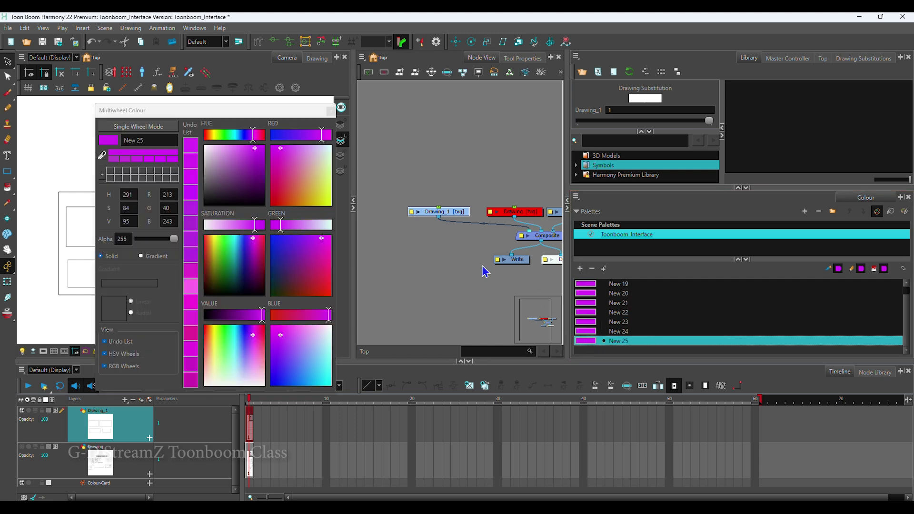
drag(254, 135, 215, 135)
click(331, 110)
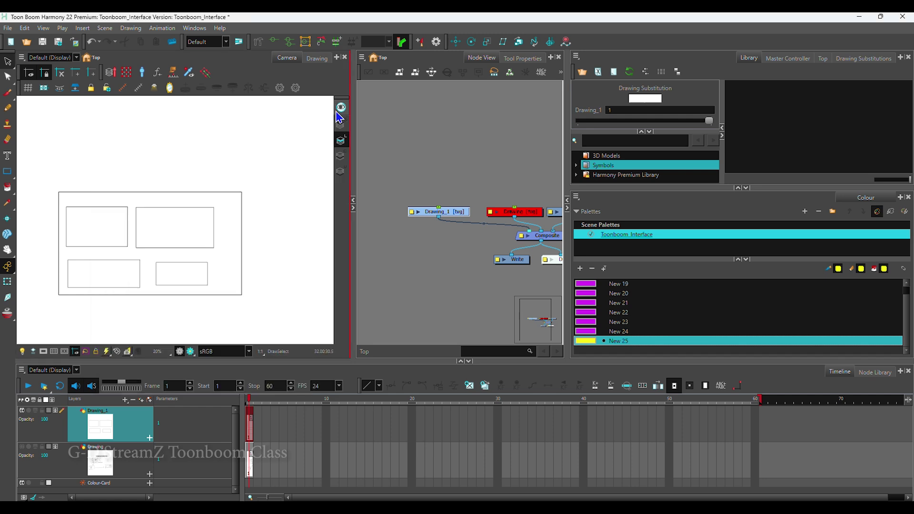
- Darken the New 23 swatch to a very dark purple, RGB 59, 10, 70, and close the colour picker
double_click(592, 323)
click(256, 189)
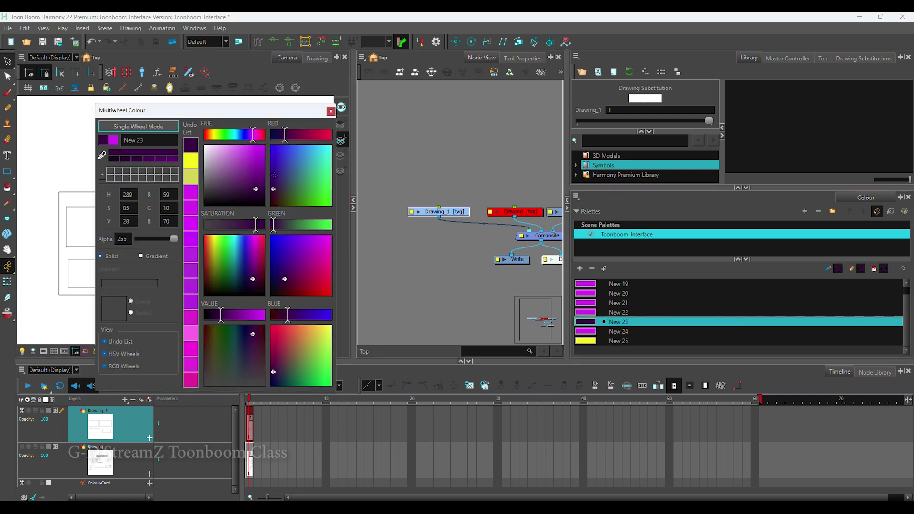
click(330, 110)
- Mix a medium green for the New 21 swatch, RGB 57, 191, 55, and close the colour picker
double_click(592, 304)
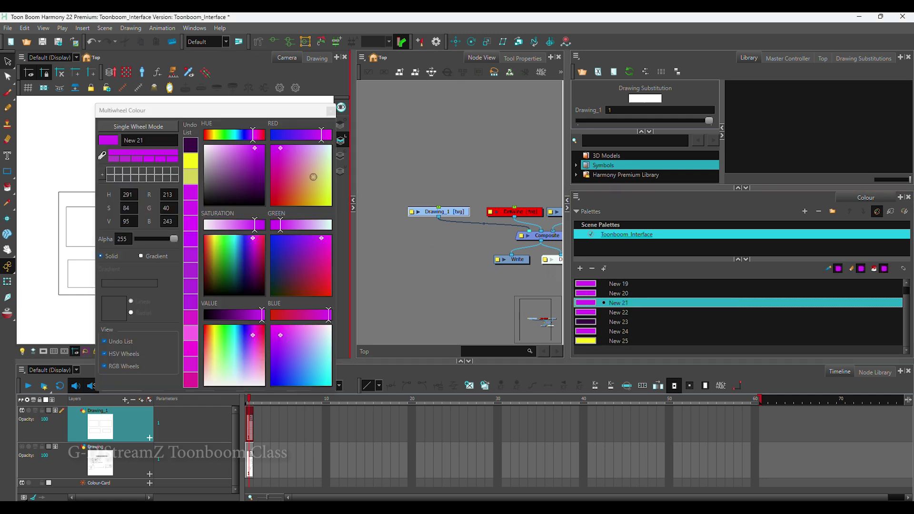
click(224, 135)
click(247, 160)
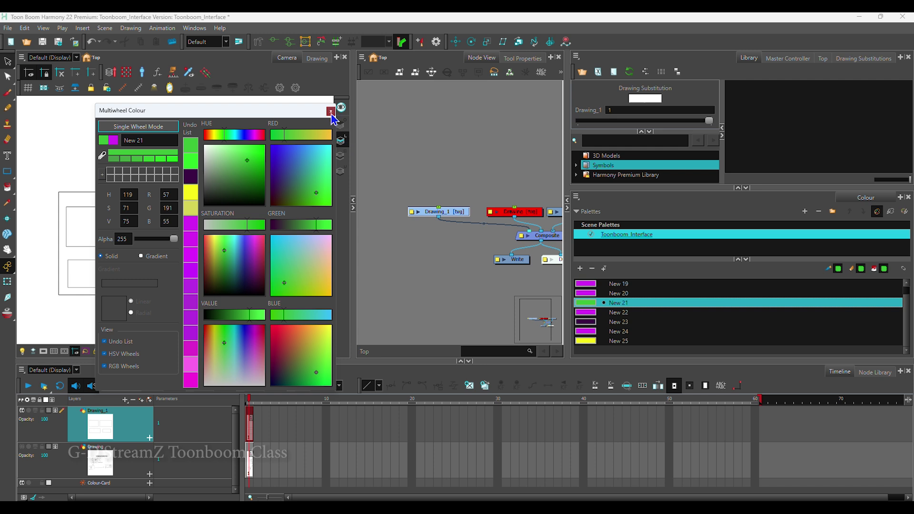
click(330, 110)
- Mix a light blue for the New 22 swatch with the colour wheels and close the picker
double_click(586, 313)
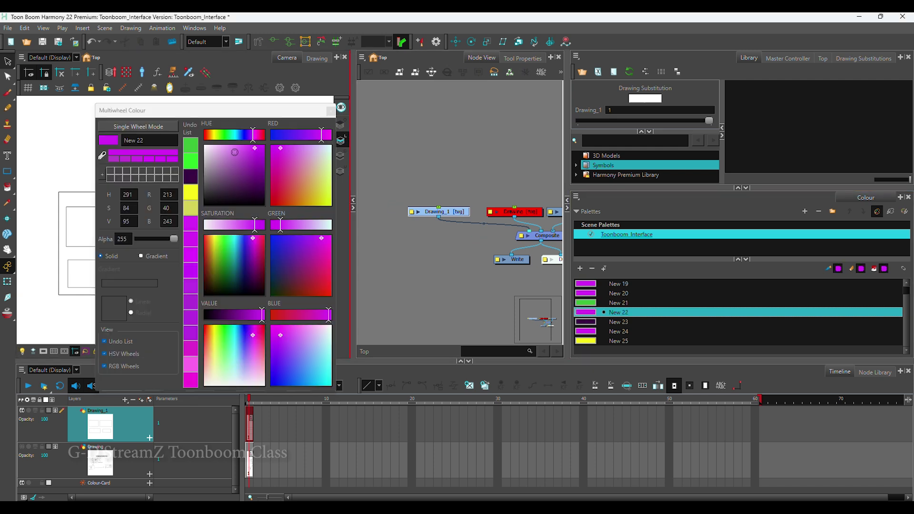
click(224, 156)
click(225, 134)
click(242, 136)
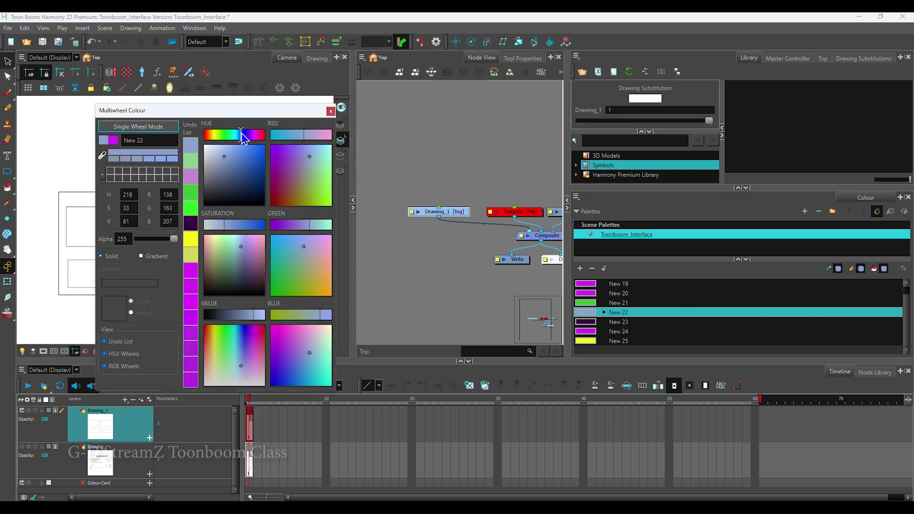
click(332, 112)
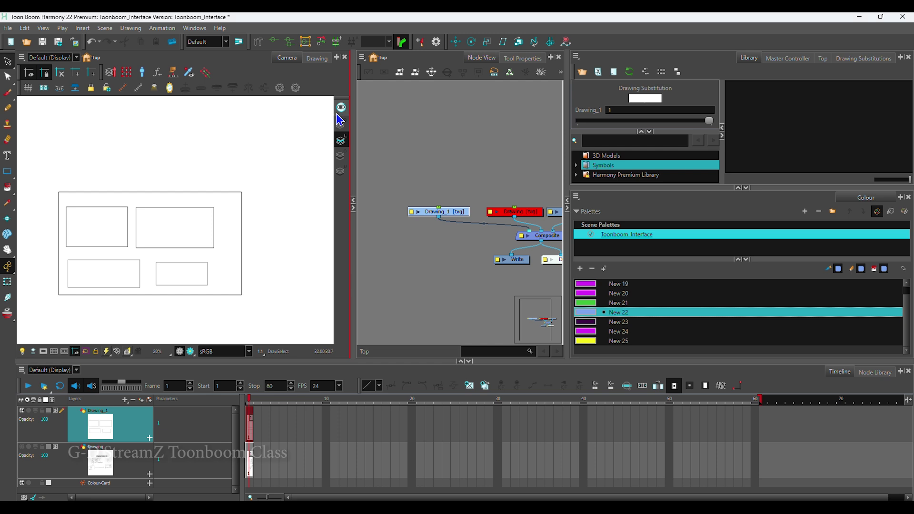
- Change the New 20 swatch to red with the colour wheels and close the picker
click(591, 322)
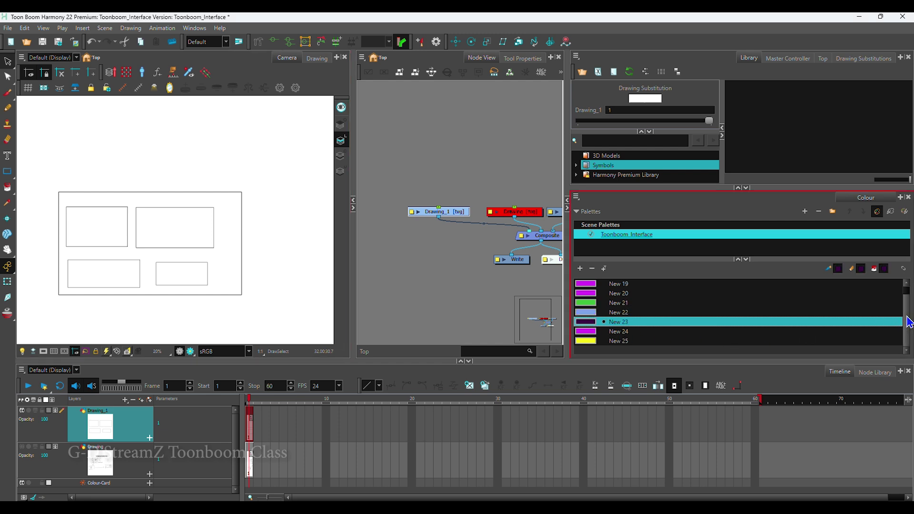
scroll(896, 315, up, 1)
double_click(865, 303)
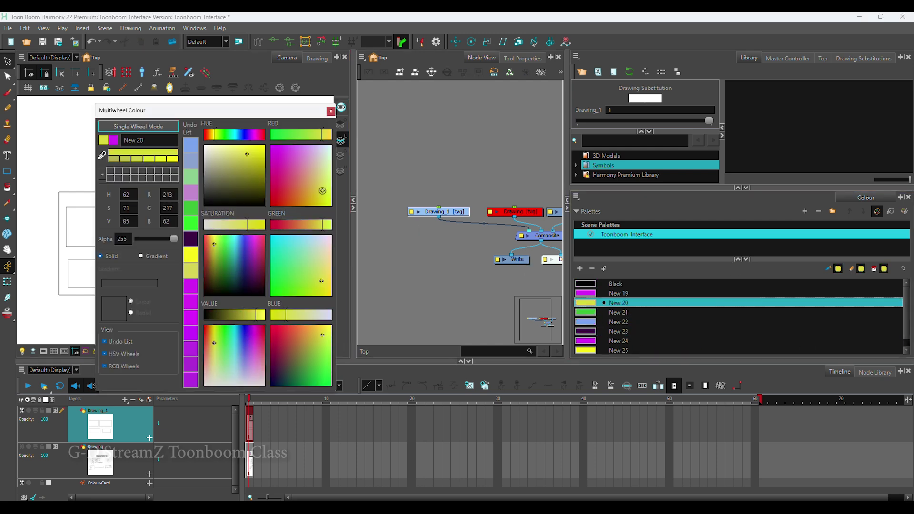
drag(323, 191, 293, 189)
click(330, 111)
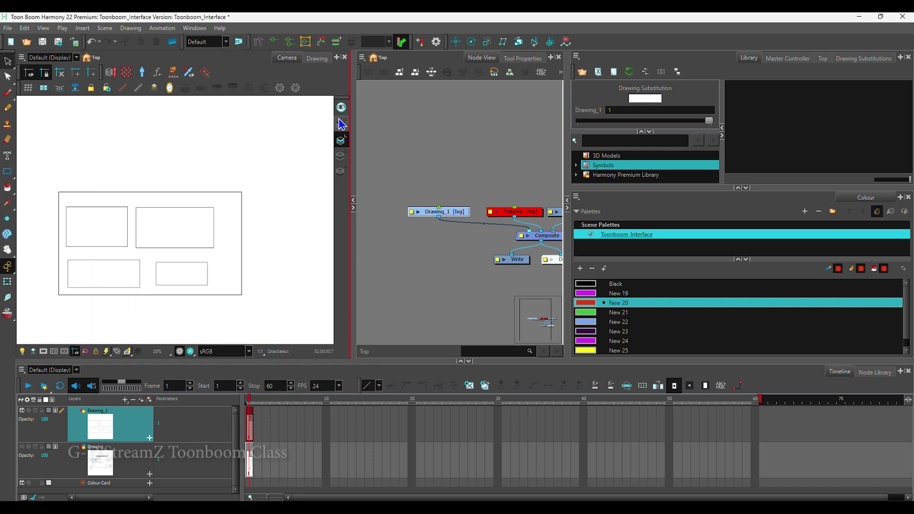
- Mix a pink for the New 24 swatch with the colour wheels and close the picker
click(598, 314)
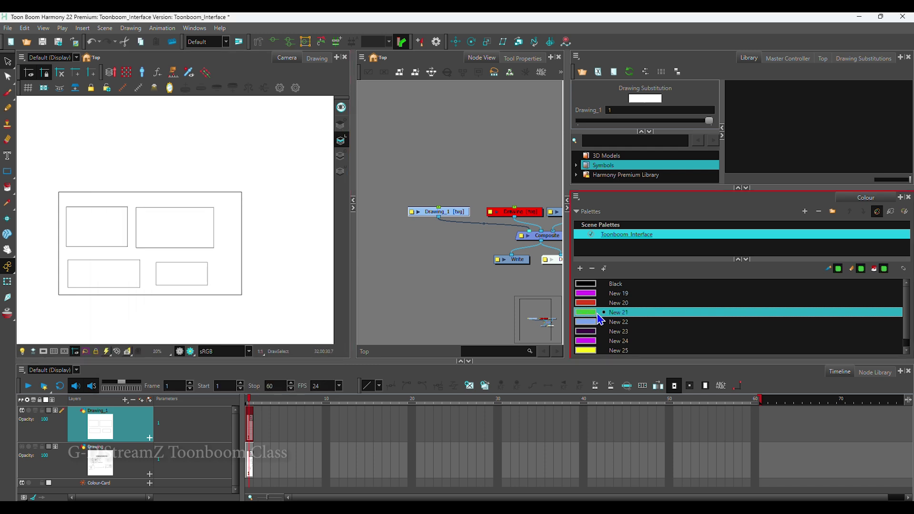
double_click(618, 341)
drag(229, 176, 248, 155)
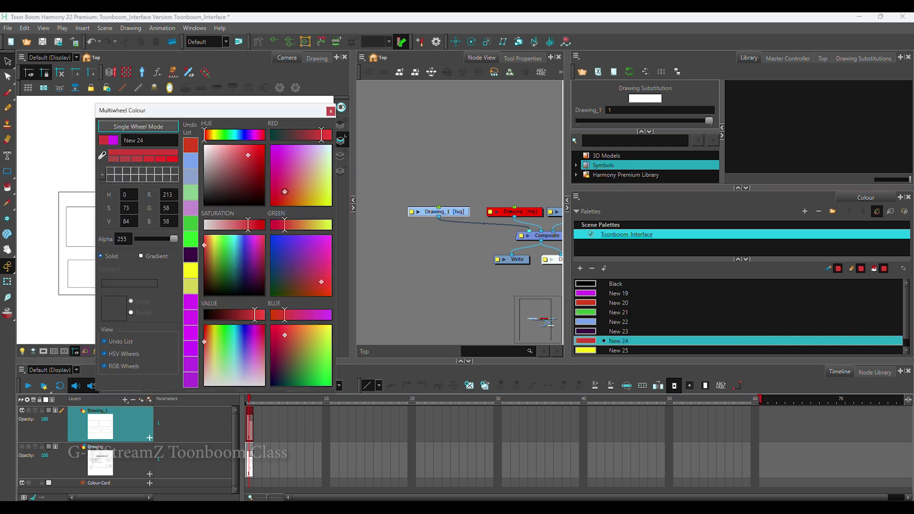
drag(285, 192, 293, 172)
click(331, 111)
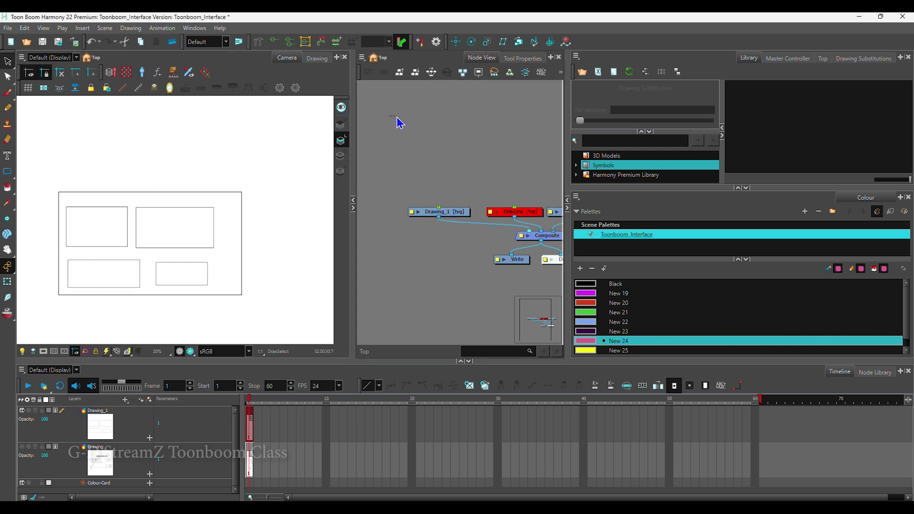
drag(399, 123, 388, 120)
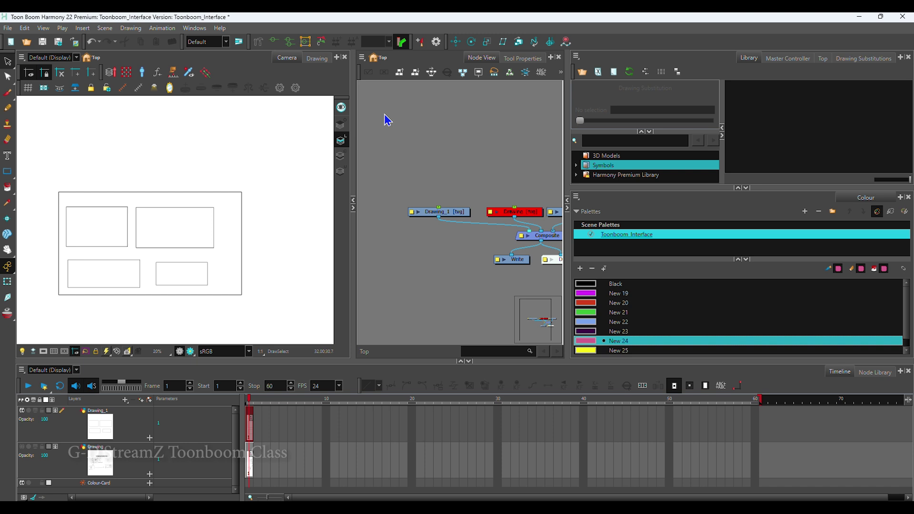
click(619, 252)
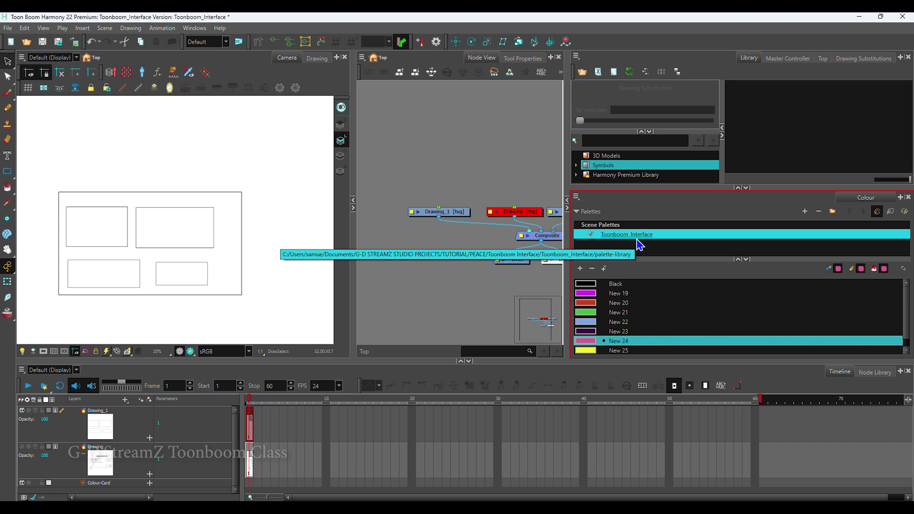
click(624, 295)
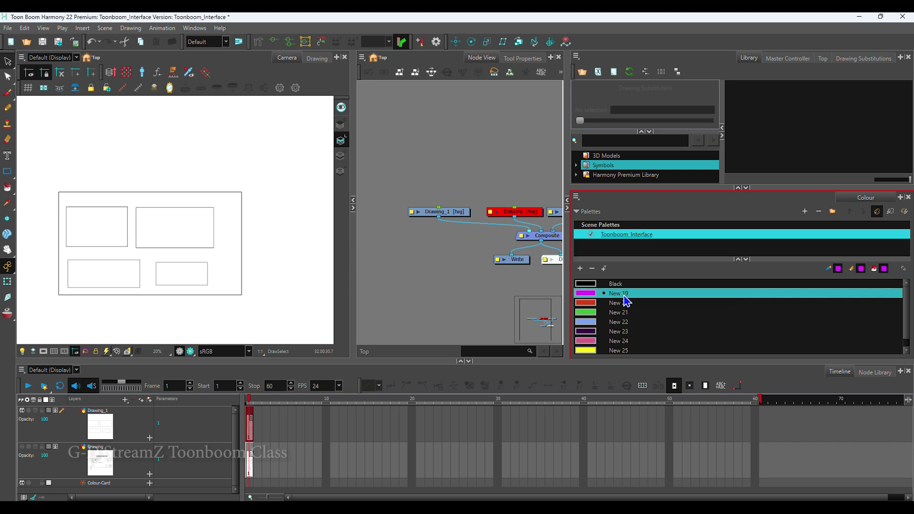
- Rename the Toonboom_Interface palette to Colourcase1
right_click(634, 237)
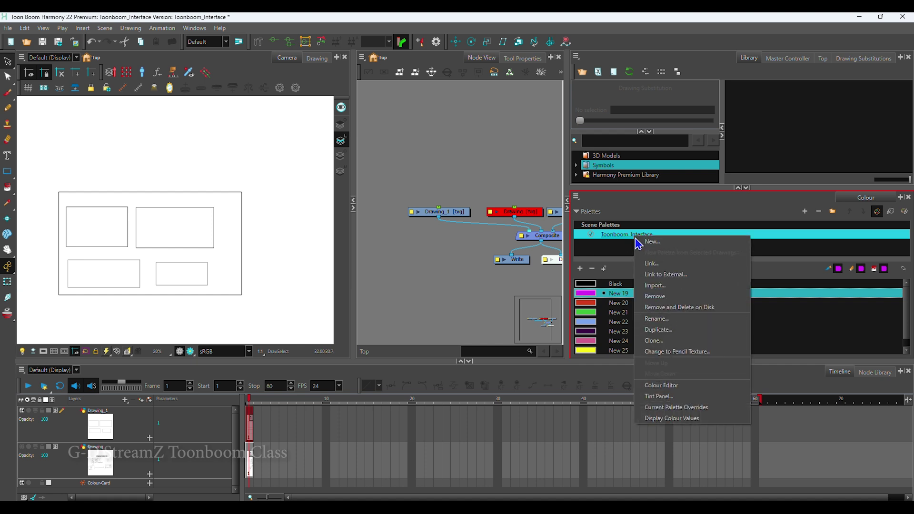
click(669, 322)
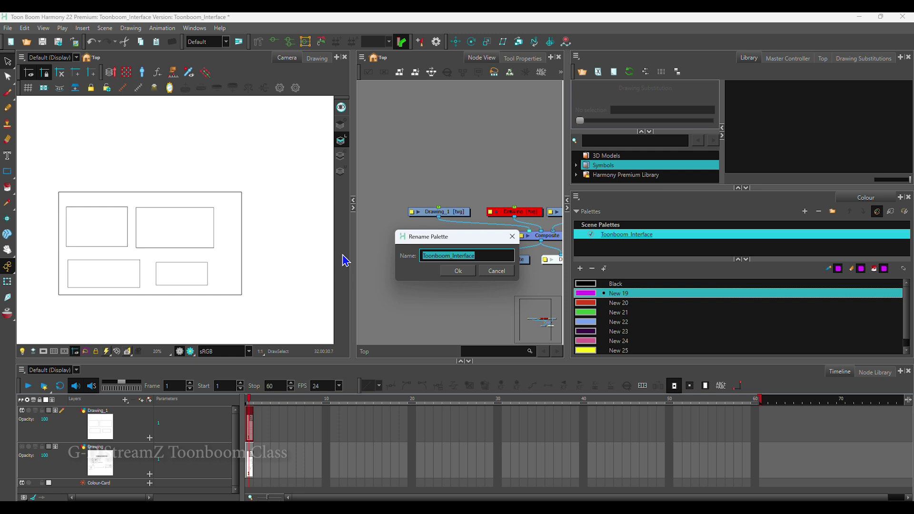
key(BackSpace)
key(Return)
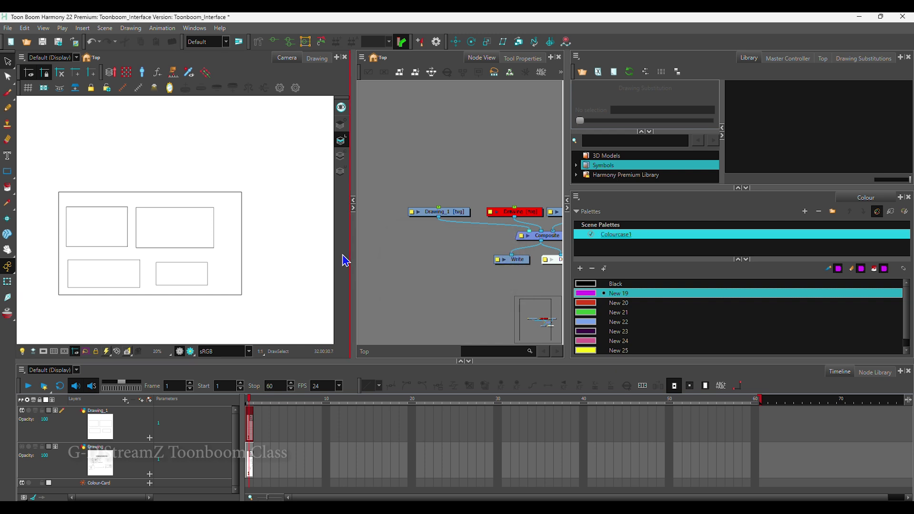
click(610, 272)
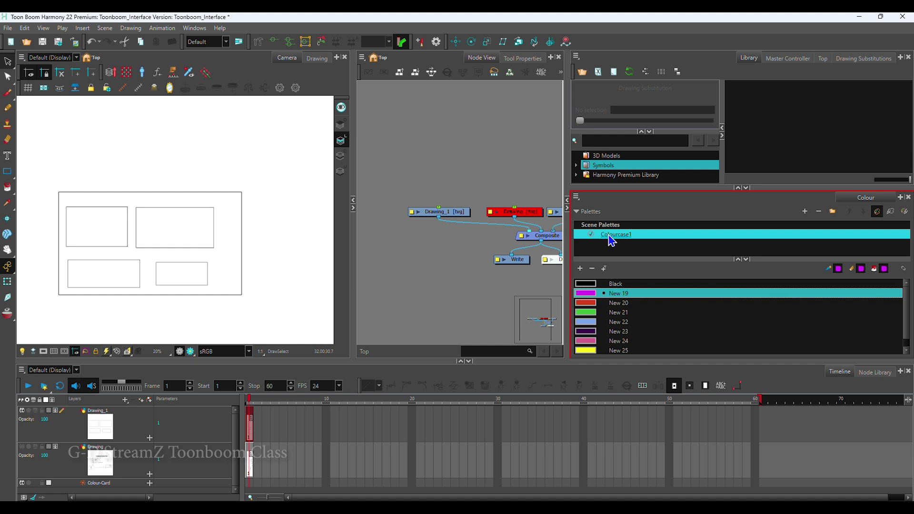
- Create a new scene-level Colour palette named Colourcase2 in the Scene Palette List
click(805, 211)
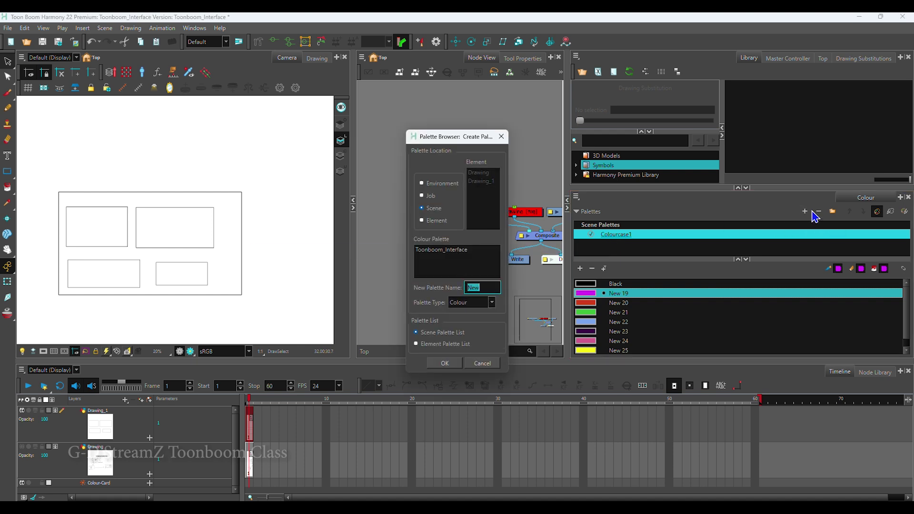
click(501, 137)
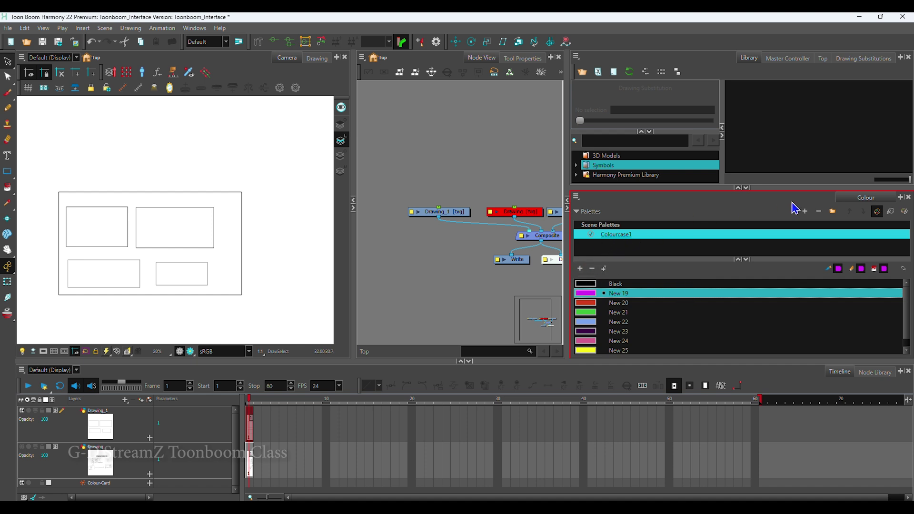
click(805, 212)
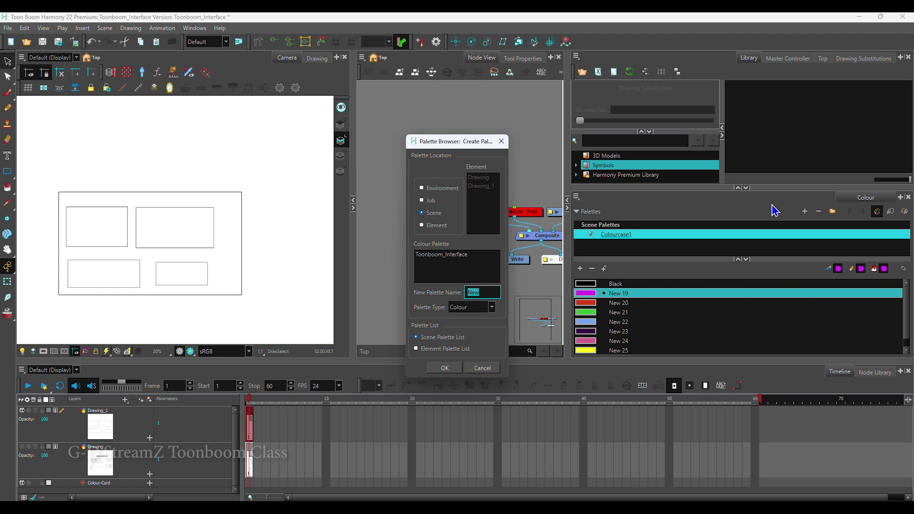
drag(465, 138, 430, 103)
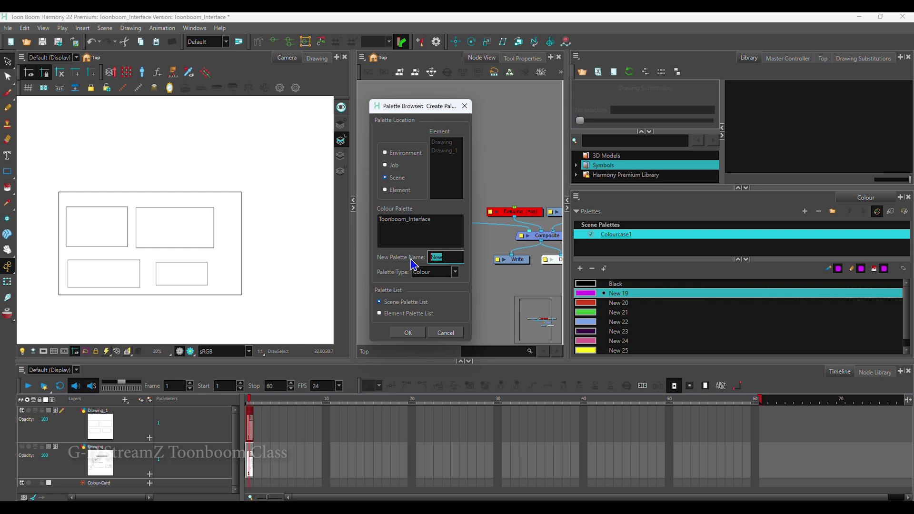
text(C)
text(1)
click(405, 220)
click(408, 334)
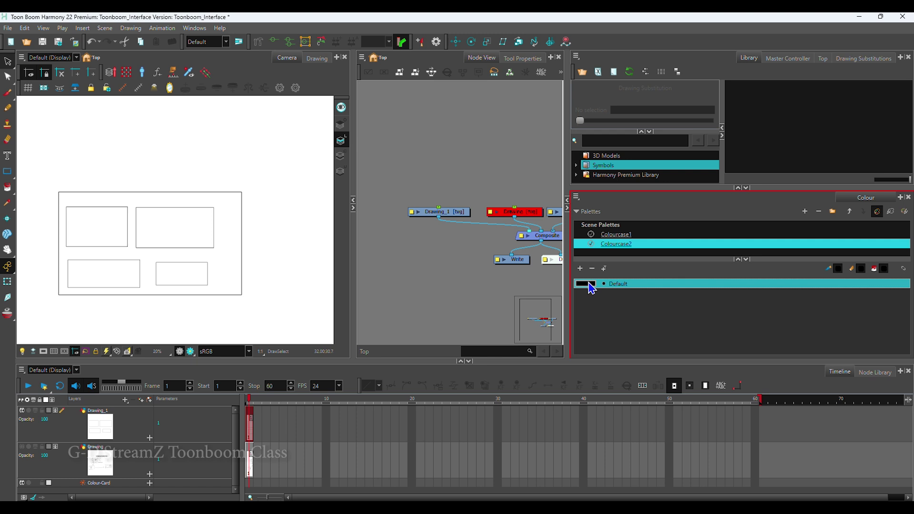
- Compare the swatches of the Colourcase1 and Colourcase2 palettes, leaving Colourcase2 as the current one
click(621, 238)
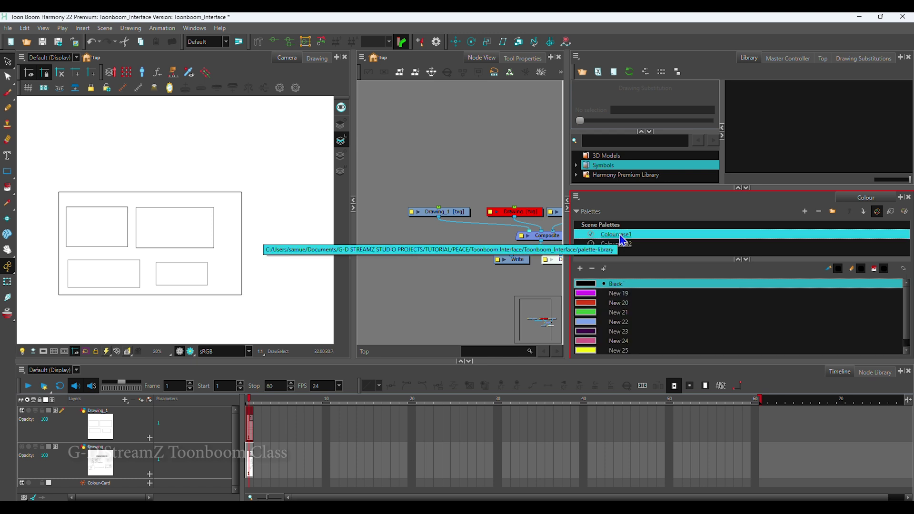
click(623, 245)
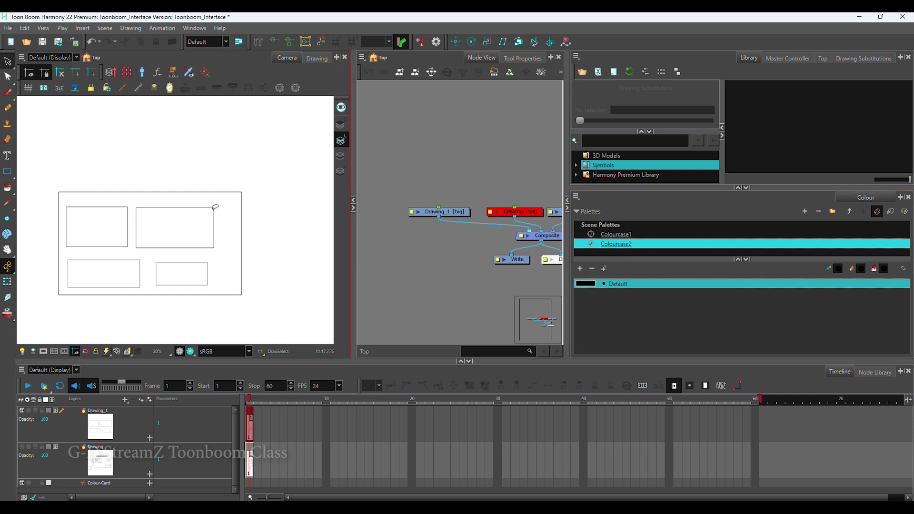
- Reshape the upper-right inner rectangle with the Contour Editor, pulling its upper edge up to a peak and both side edges inward
click(209, 207)
key(alt+q)
scroll(173, 206, up, 2)
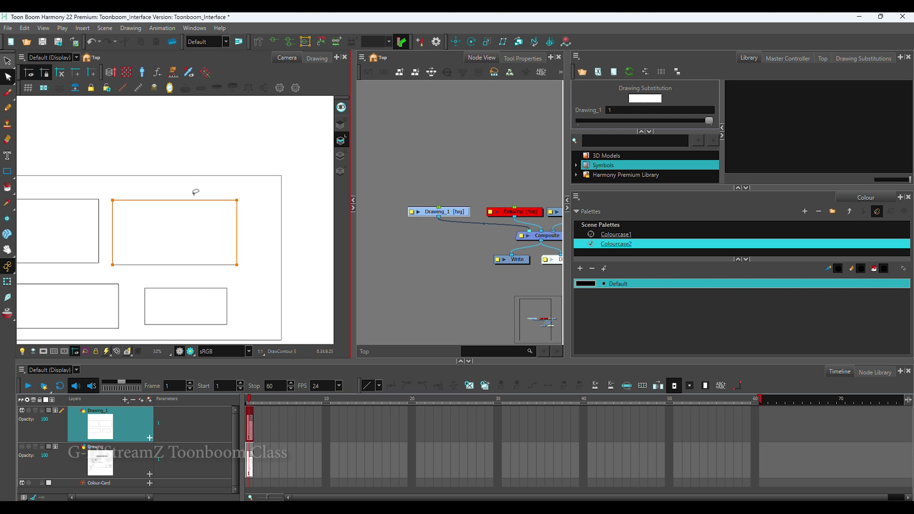
drag(176, 200, 178, 153)
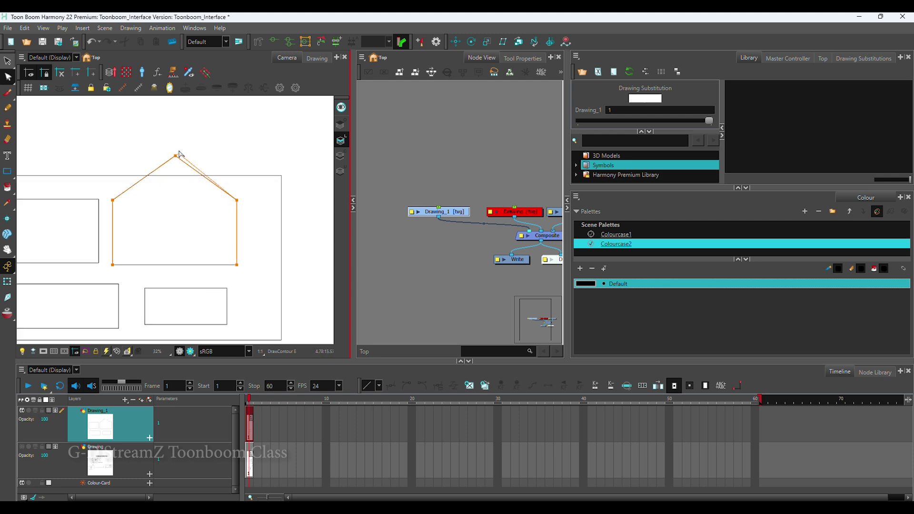
drag(117, 221, 139, 233)
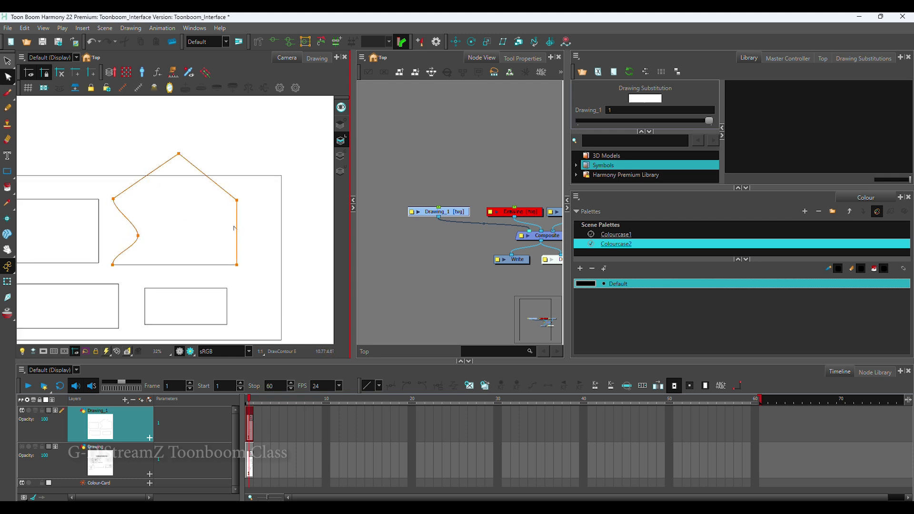
drag(239, 233, 218, 235)
click(235, 234)
click(241, 225)
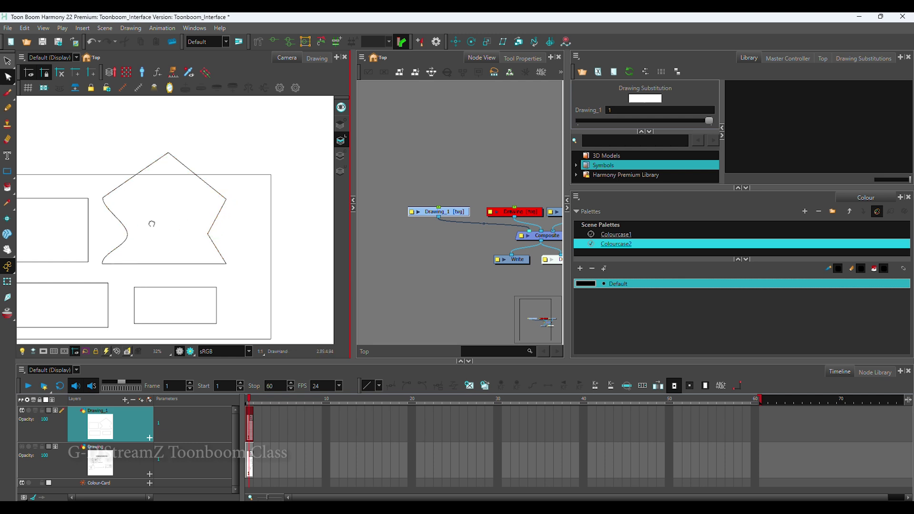
- Draw two small square eyes and a wide rectangular mouth inside the peaked shape with the Rectangle tool
click(11, 176)
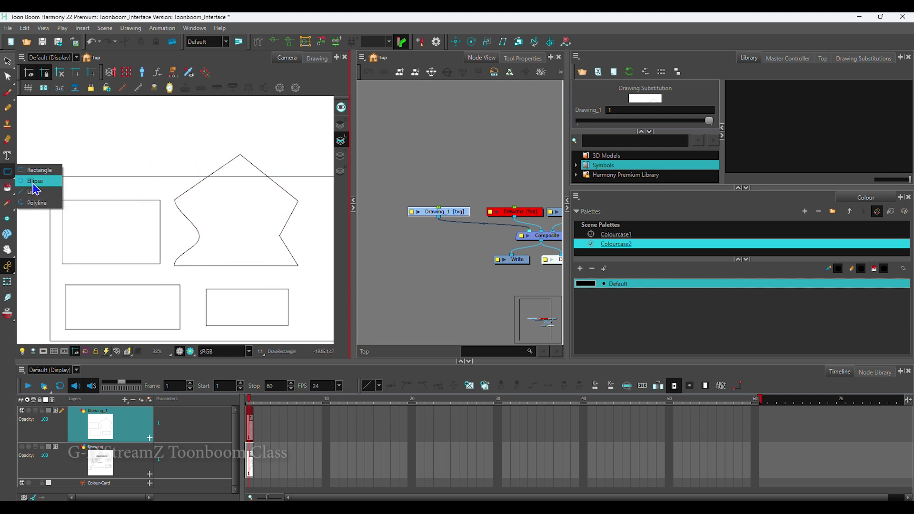
mouse_move(209, 220)
mouse_down()
mouse_move(200, 196)
mouse_move(217, 224)
mouse_up()
key(ctrl+z)
drag(259, 204, 279, 223)
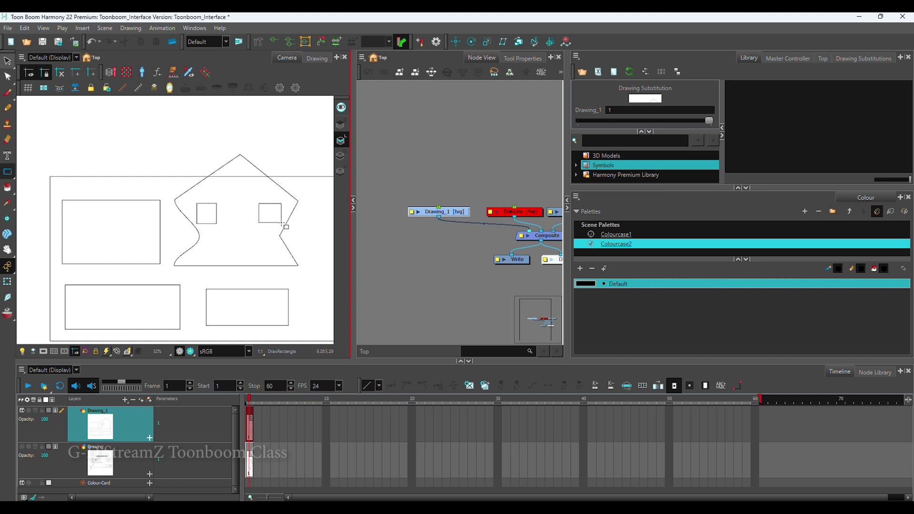
scroll(206, 265, down, 2)
scroll(226, 231, right, 2)
drag(195, 217, 242, 233)
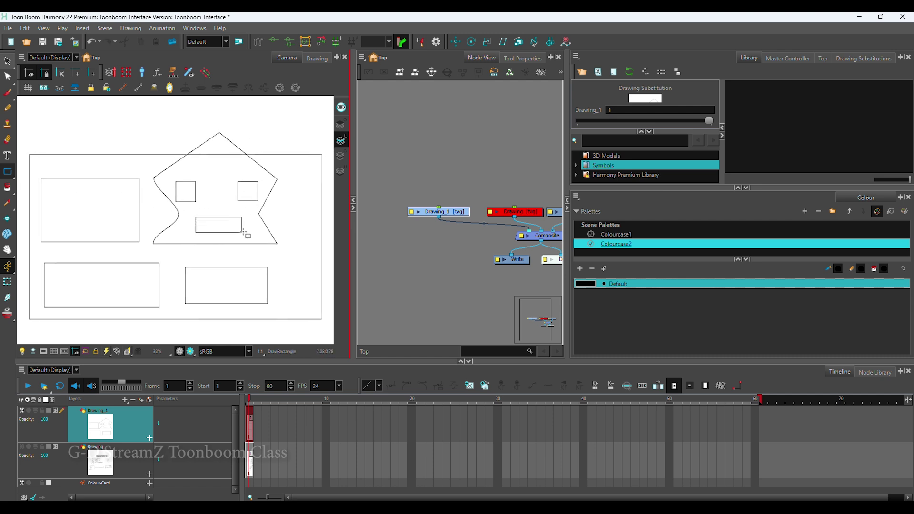
- Reshape the upper-left inner rectangle with the Contour Editor, rounding its upper-left corner and pulling its right edge inward into an angular notch
scroll(224, 248, left, 2)
scroll(167, 209, up, 3)
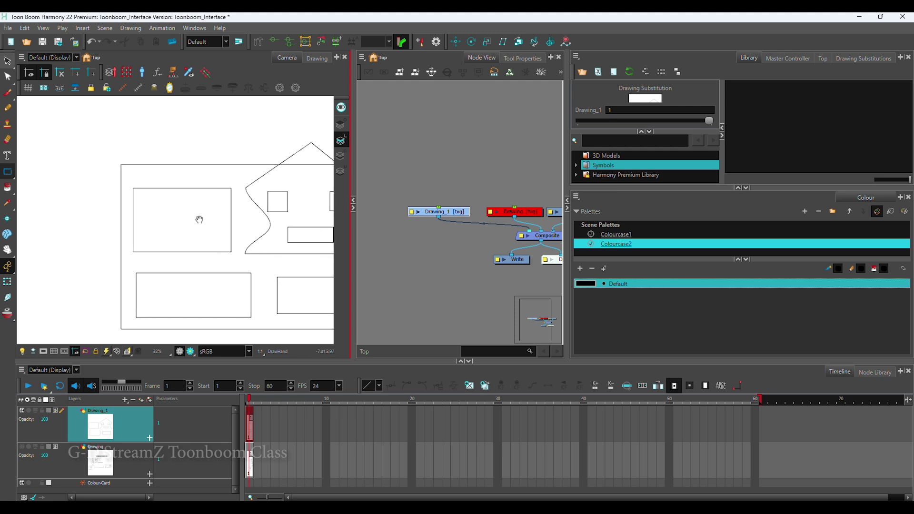
click(9, 110)
click(8, 77)
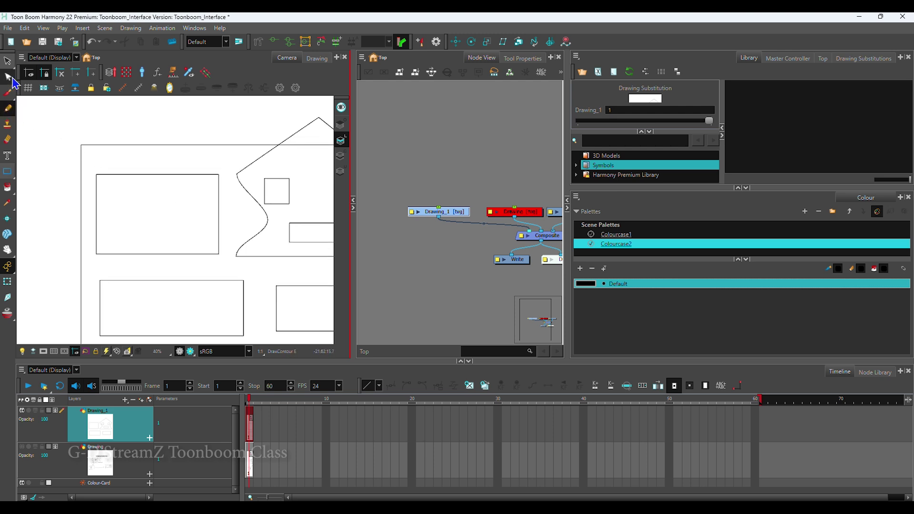
click(96, 174)
drag(97, 175, 67, 205)
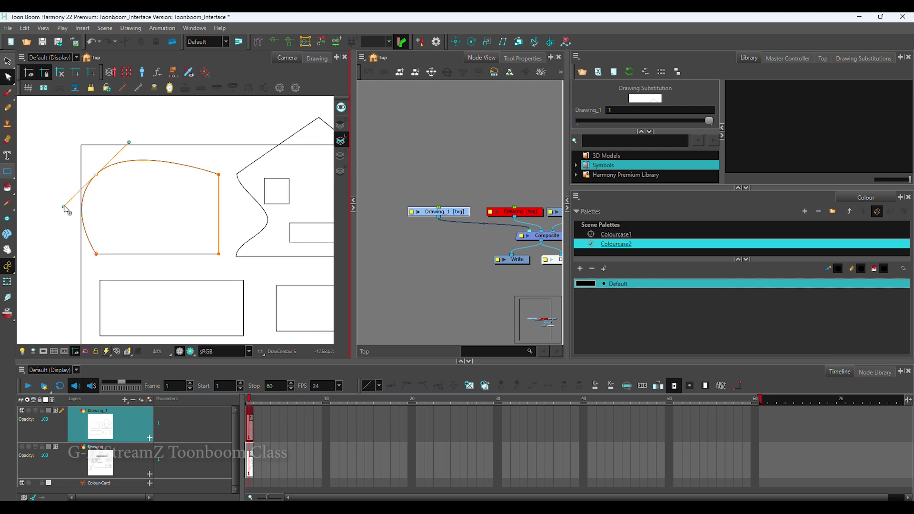
click(219, 208)
drag(219, 208, 177, 206)
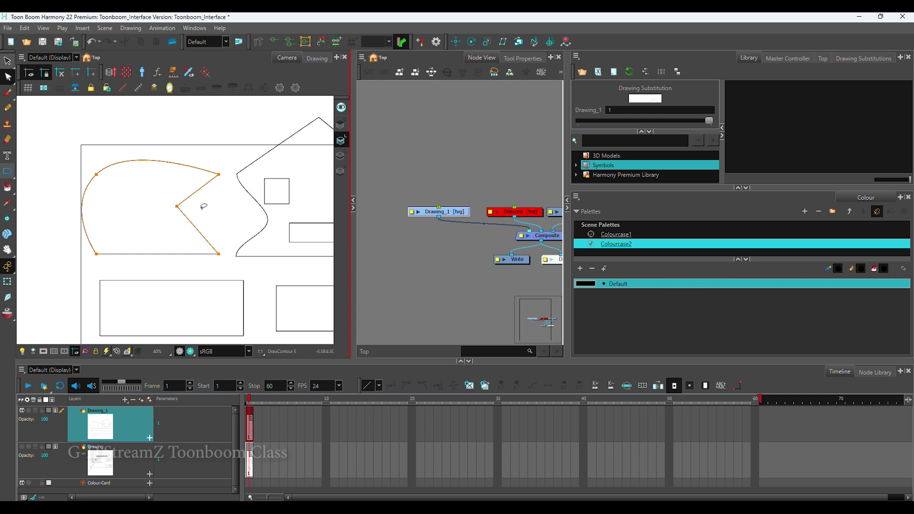
drag(206, 239, 183, 245)
click(182, 246)
scroll(177, 241, up, 1)
scroll(178, 241, down, 1)
- Draw an elliptical eye and a curved smile line inside the notched upper-left shape
click(12, 175)
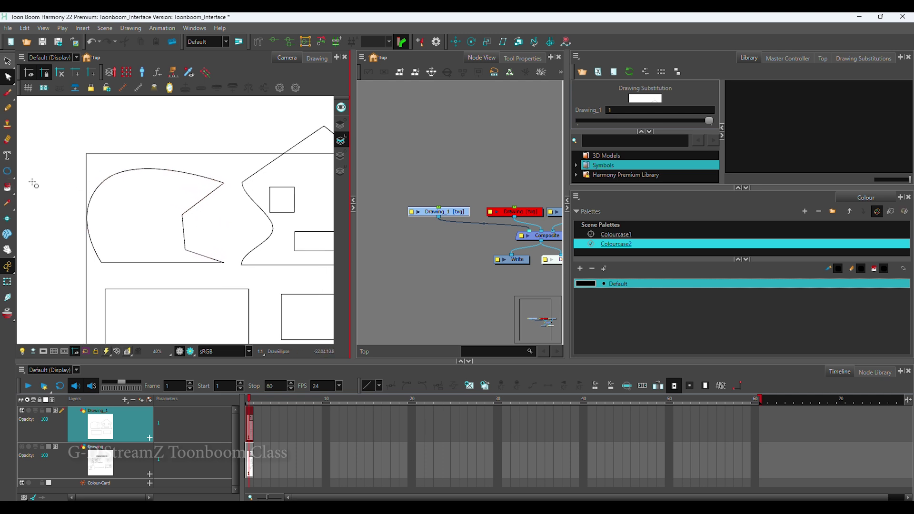
click(34, 181)
mouse_move(127, 191)
mouse_down()
mouse_move(164, 221)
mouse_move(156, 223)
mouse_up()
scroll(176, 236, up, 1)
scroll(72, 200, down, 1)
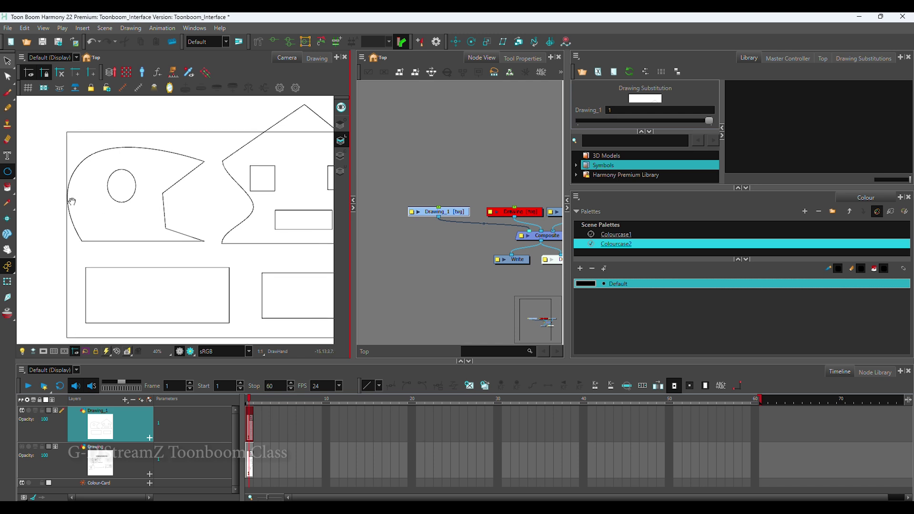
click(12, 175)
click(44, 189)
drag(120, 210, 158, 218)
scroll(209, 231, down, 2)
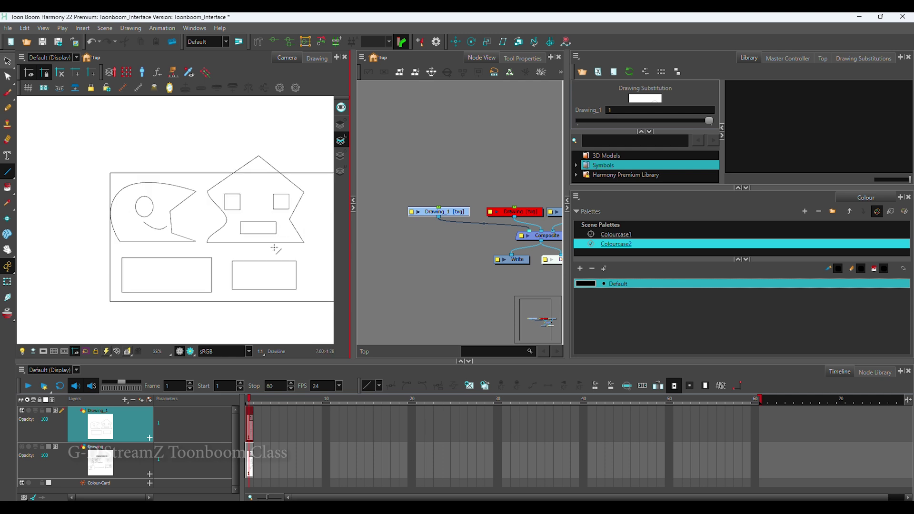
- Bend the lower edge of the lower-left inner rectangle into a wave with the Contour Editor
drag(245, 281, 232, 262)
scroll(227, 257, up, 1)
drag(227, 257, 201, 223)
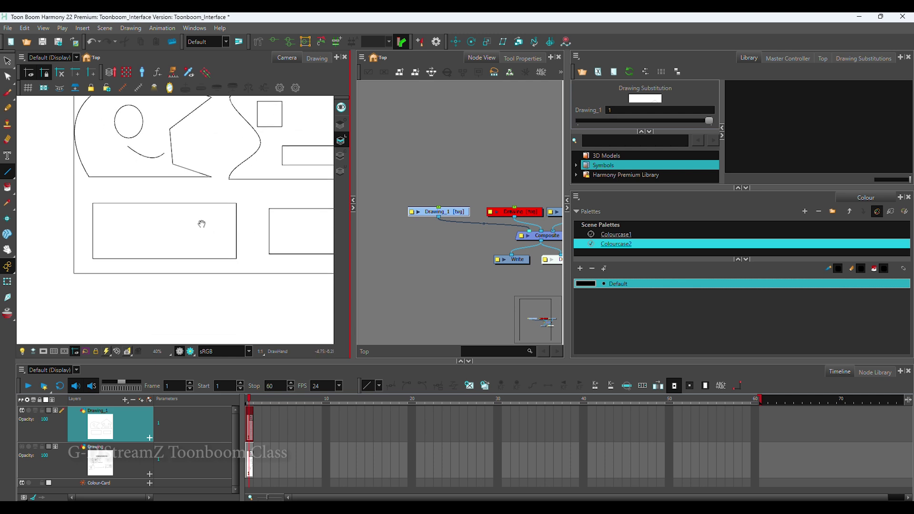
click(8, 76)
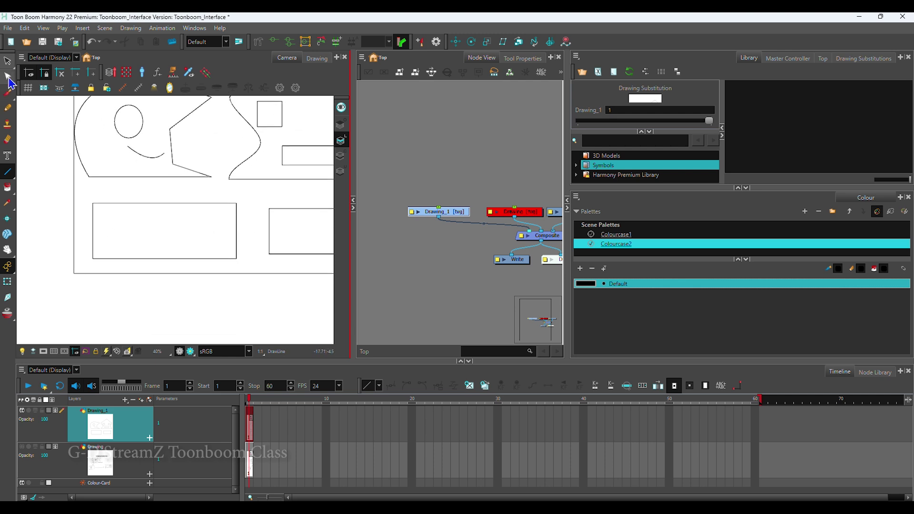
click(135, 260)
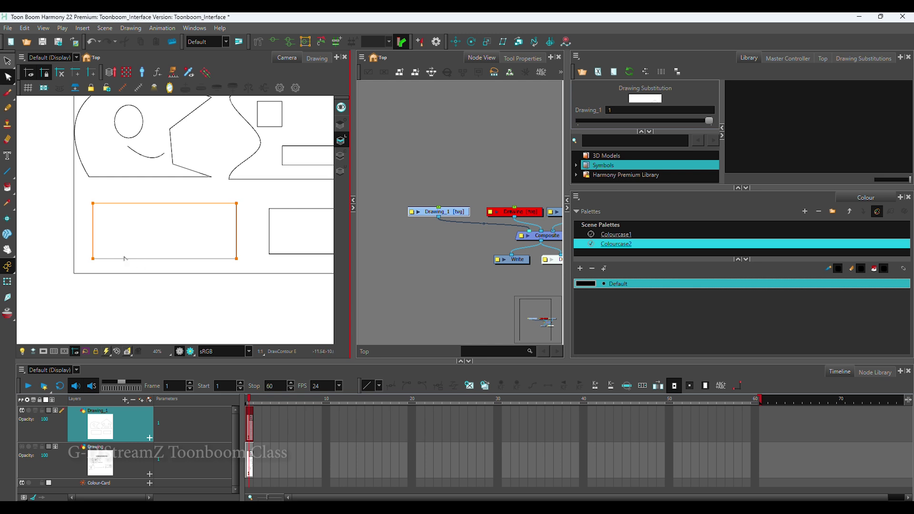
drag(134, 259, 157, 275)
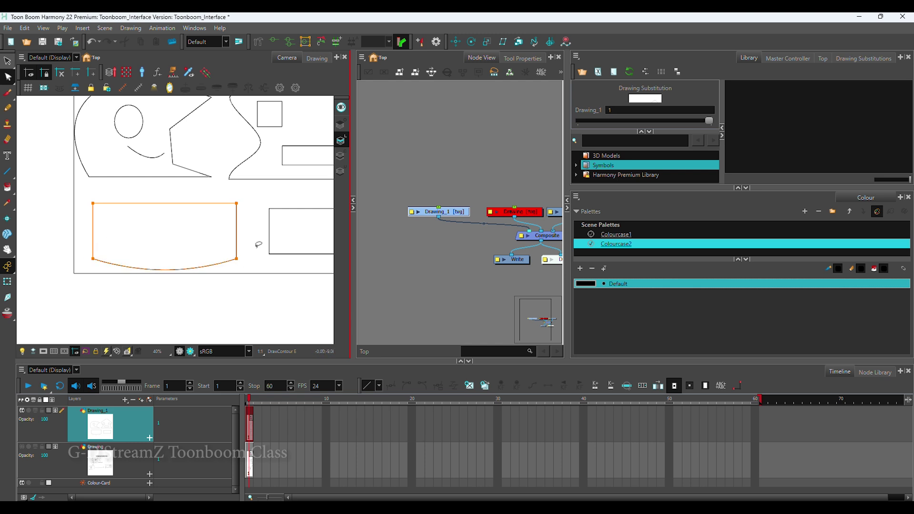
drag(237, 259, 178, 222)
click(150, 290)
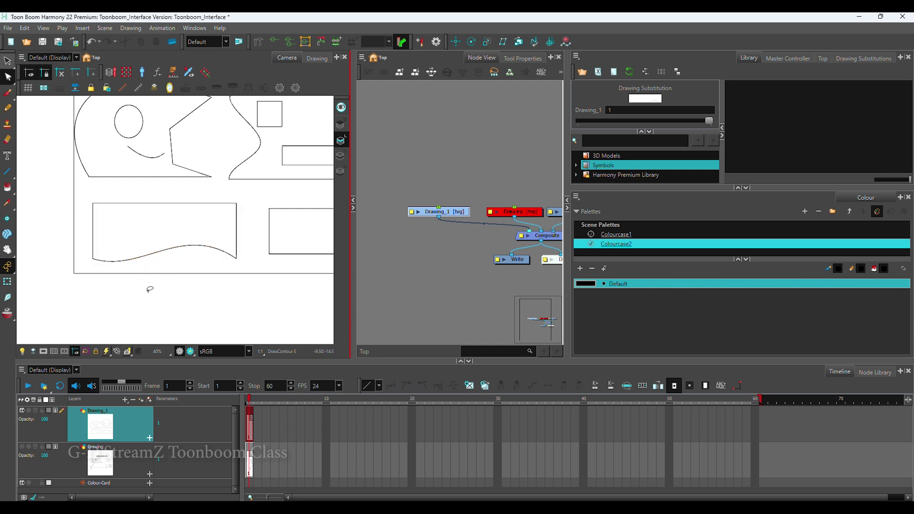
click(135, 261)
drag(134, 261, 151, 294)
- Round off the two upper corners of the wavy lower-left shape with the Contour Editor
key(shift+n)
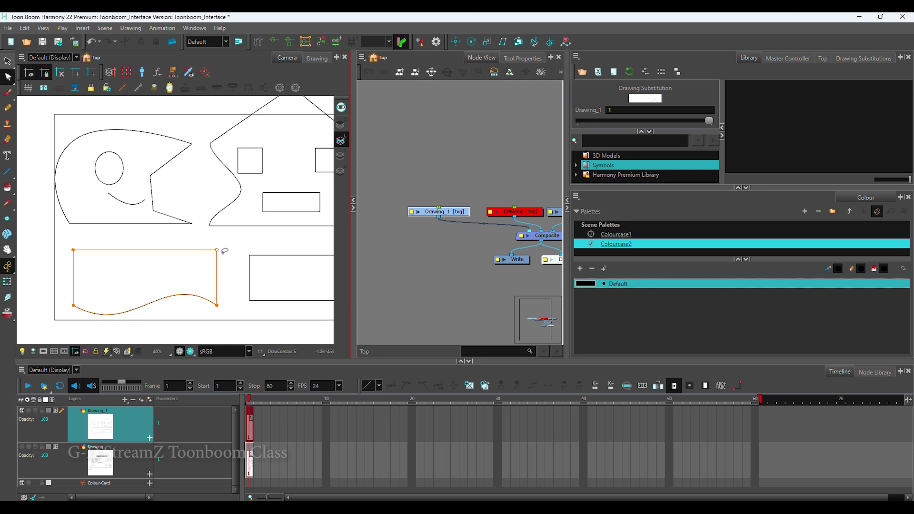
drag(225, 251, 194, 232)
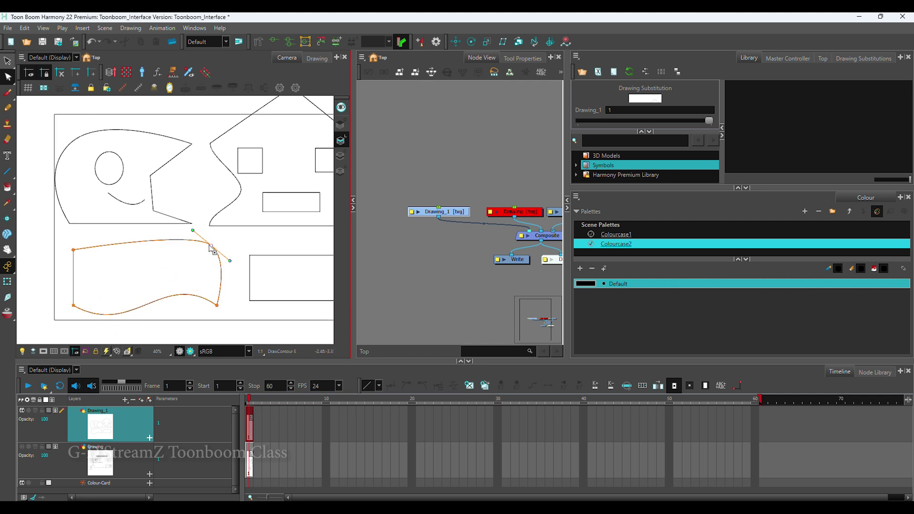
click(90, 259)
click(116, 260)
mouse_move(90, 258)
mouse_down()
mouse_move(132, 266)
mouse_move(113, 267)
mouse_move(116, 254)
mouse_up()
click(153, 265)
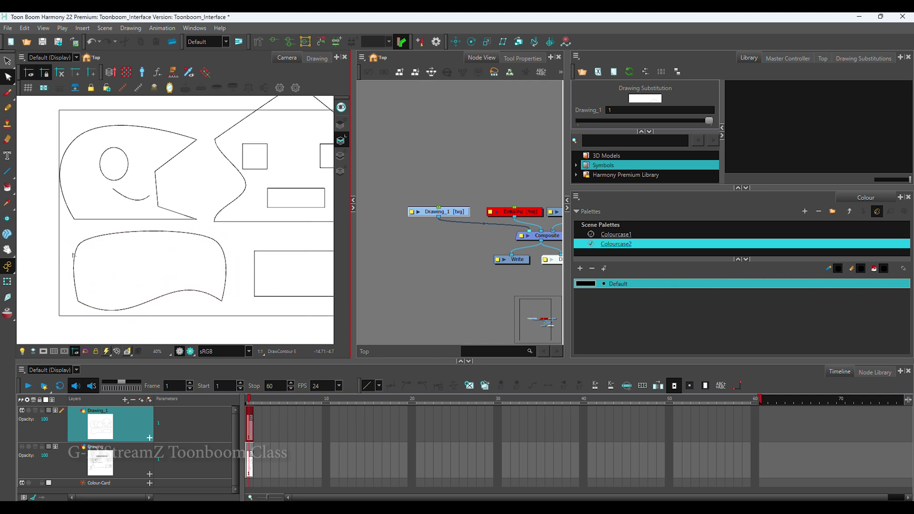
- Draw a large and a small elliptical eye with pupils, plus a small oval between them, inside the lower-left shape
click(7, 171)
click(36, 186)
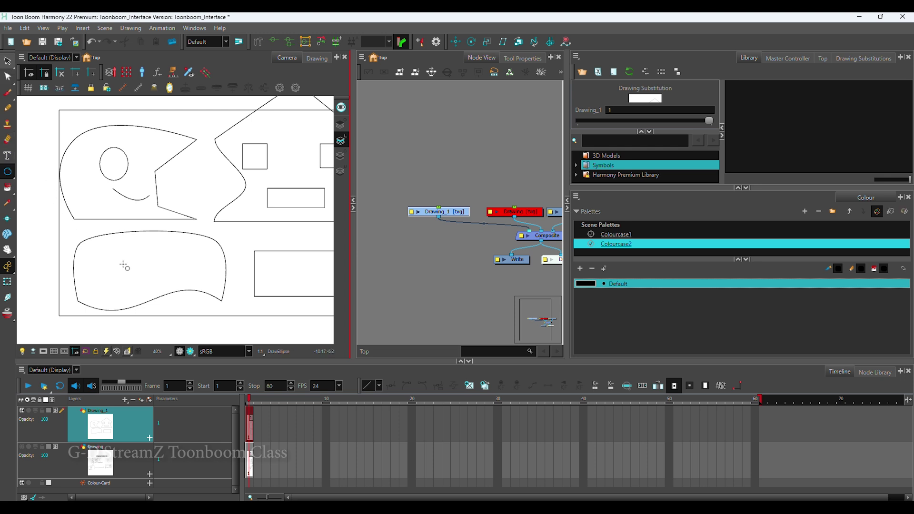
drag(99, 249, 131, 296)
drag(187, 256, 203, 267)
drag(112, 270, 123, 293)
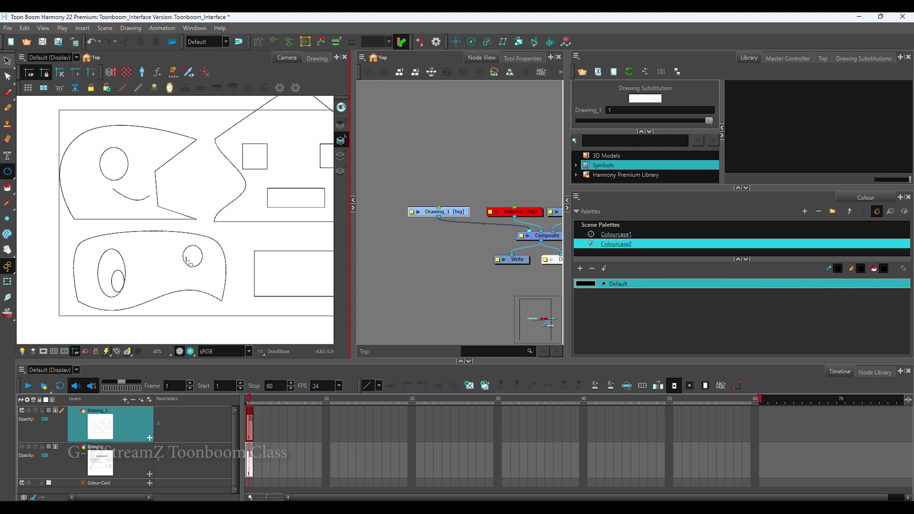
scroll(186, 276, up, 2)
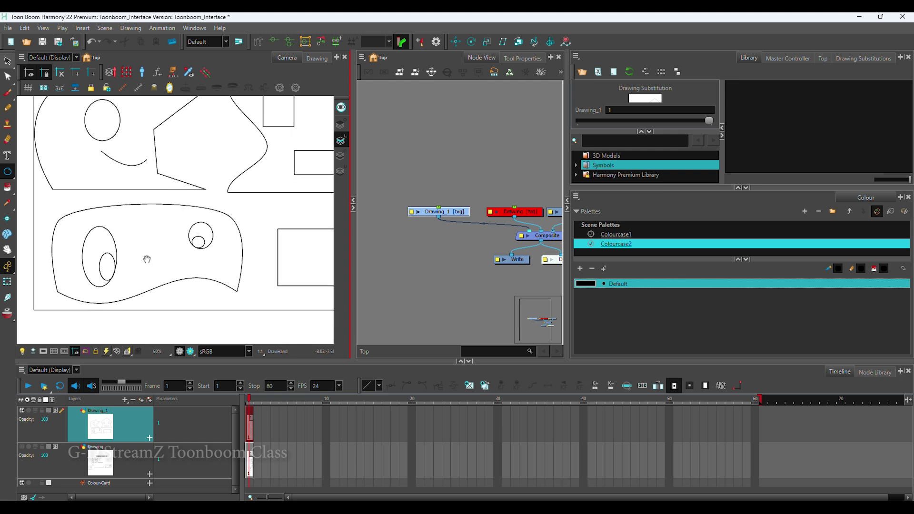
drag(146, 261, 161, 273)
scroll(172, 274, down, 2)
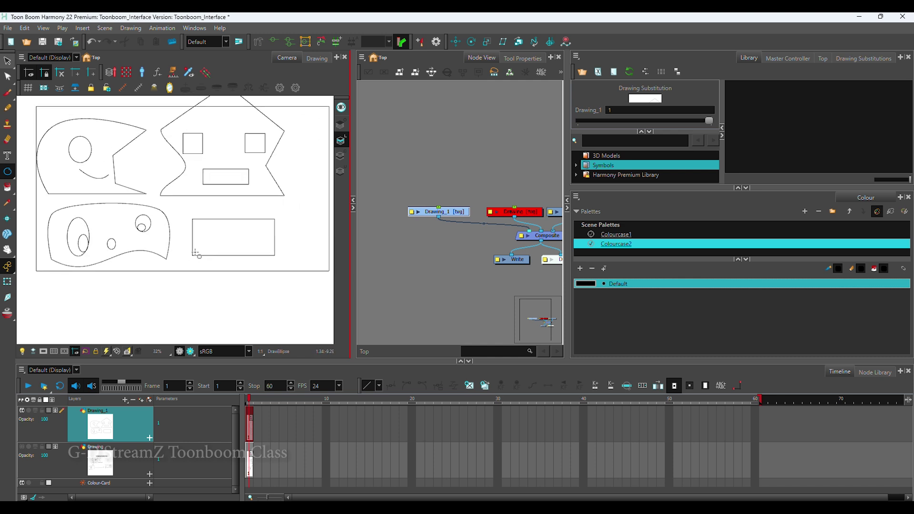
- Reshape the lower-right inner rectangle into a curvy head with the Contour Editor, bulging its top, narrowing its sides and rounding its bottom into a chin
scroll(195, 253, up, 3)
key(alt+b)
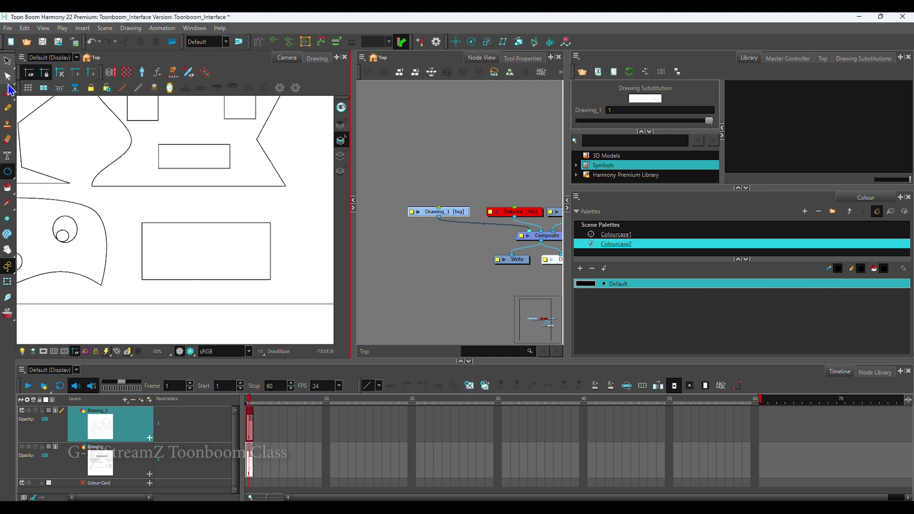
click(7, 76)
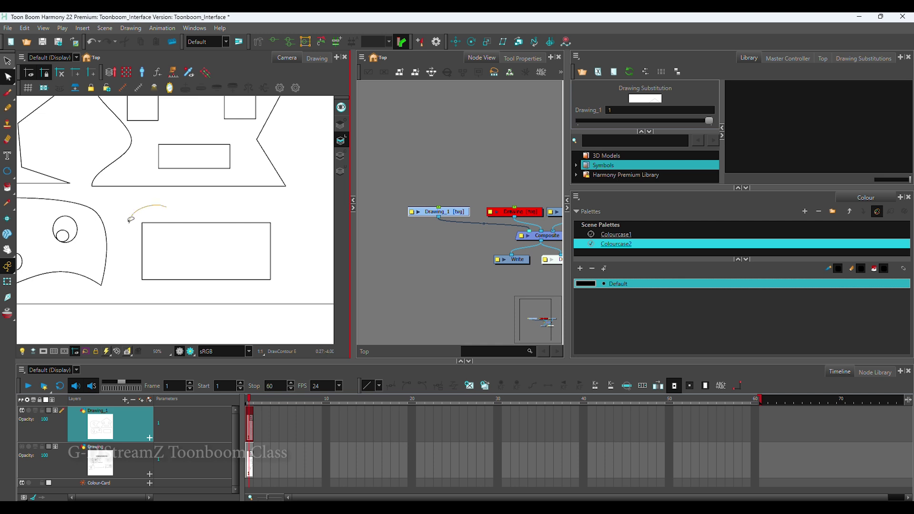
click(261, 227)
drag(142, 223, 119, 185)
drag(158, 250, 200, 271)
mouse_move(271, 222)
mouse_down()
mouse_move(241, 249)
mouse_move(255, 221)
mouse_up()
click(142, 281)
drag(143, 281, 154, 301)
drag(275, 278, 222, 302)
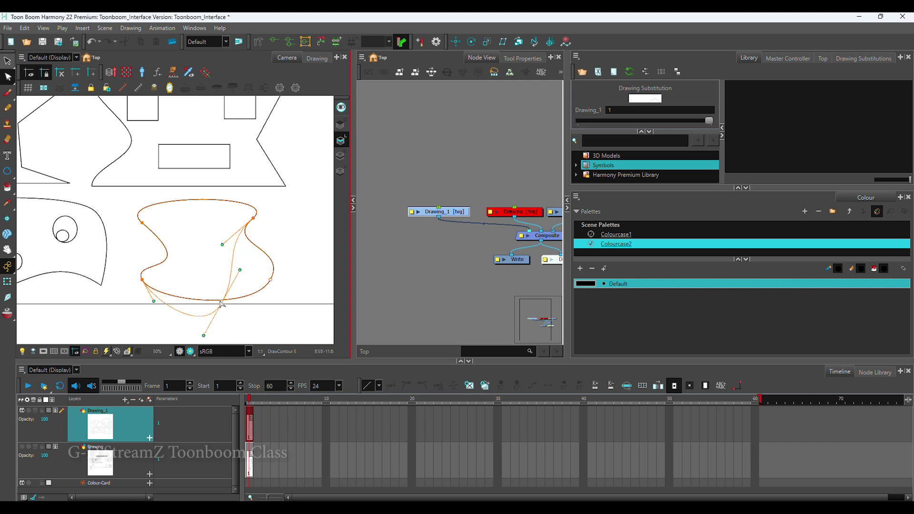
drag(241, 270, 287, 260)
click(223, 245)
- Draw a larger and a smaller square eye and a curved frown line inside the lower-right shape
key(space)
drag(7, 171, 38, 170)
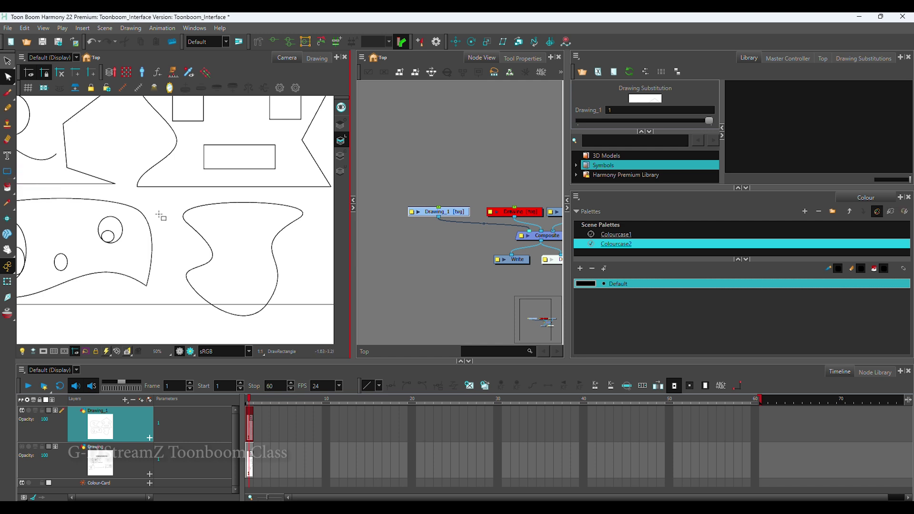
mouse_move(225, 217)
mouse_down()
mouse_move(266, 250)
mouse_move(251, 239)
mouse_move(278, 230)
mouse_up()
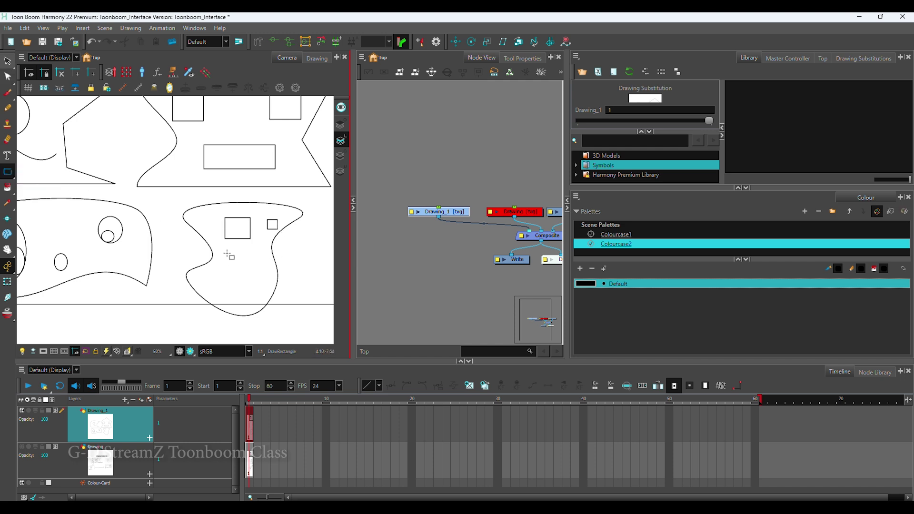
mouse_move(7, 172)
mouse_down()
mouse_move(37, 201)
mouse_move(33, 192)
mouse_up()
drag(231, 279, 271, 278)
scroll(307, 257, down, 2)
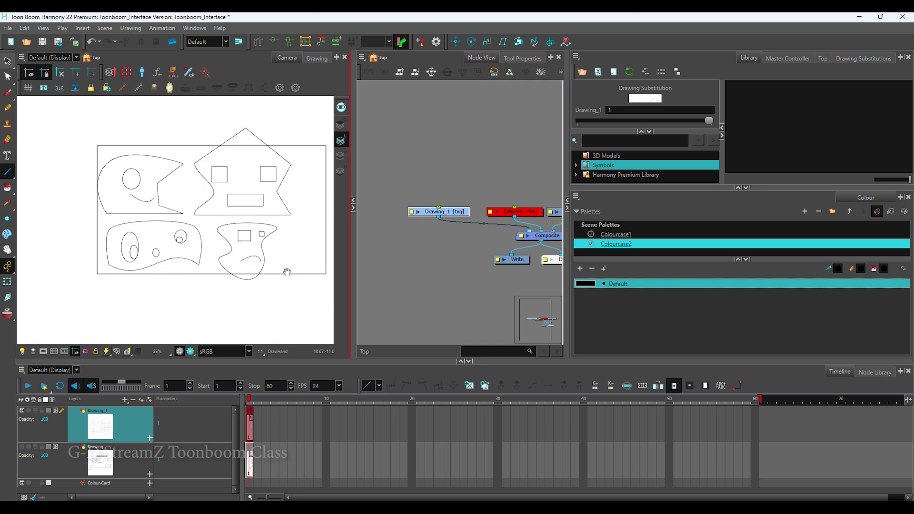
drag(287, 272, 278, 283)
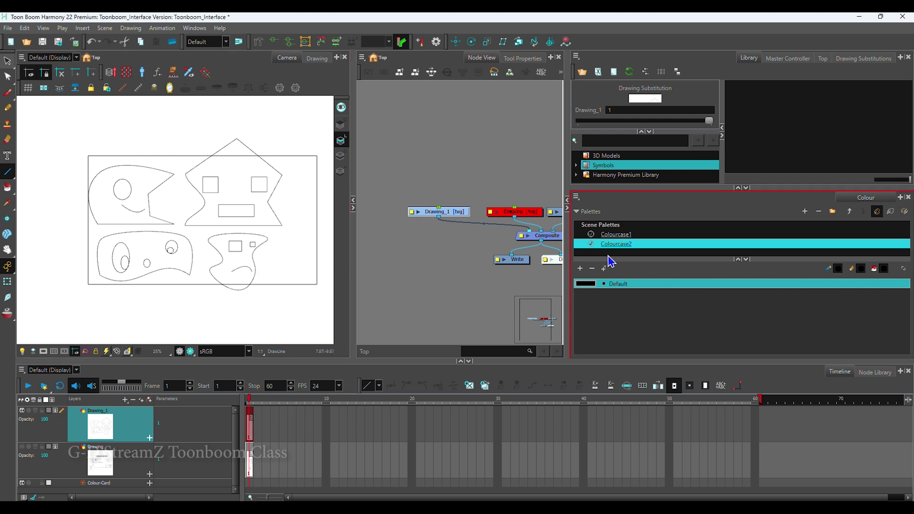
- Enlarge the palette list area and rename the Colourcase1 palette to Character1
drag(606, 257, 609, 297)
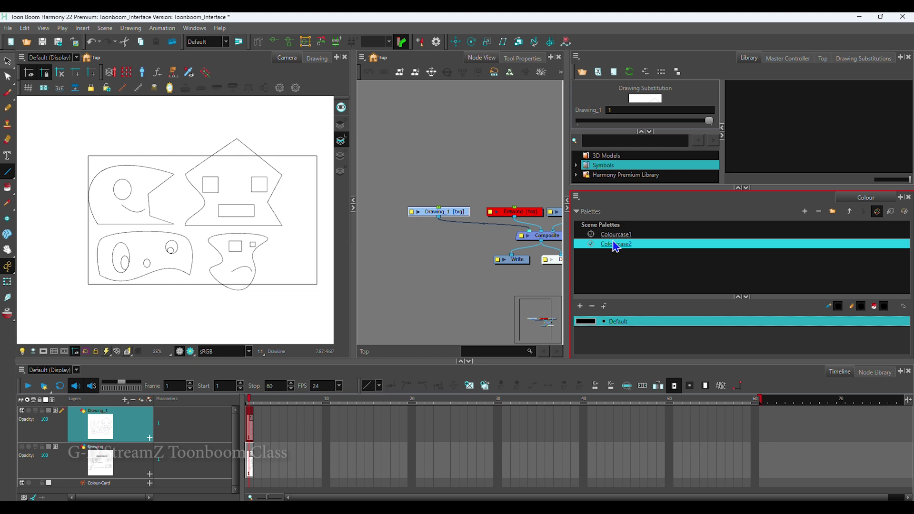
drag(614, 246, 645, 174)
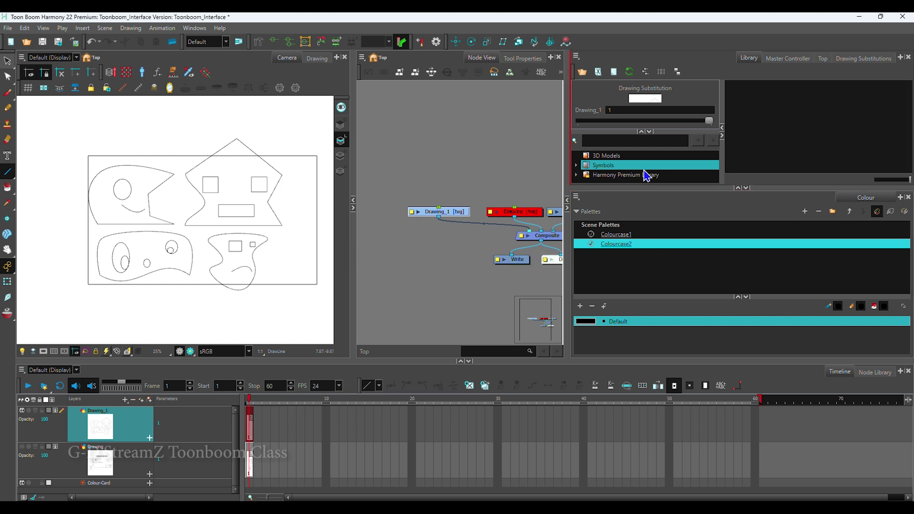
click(629, 235)
right_click(629, 233)
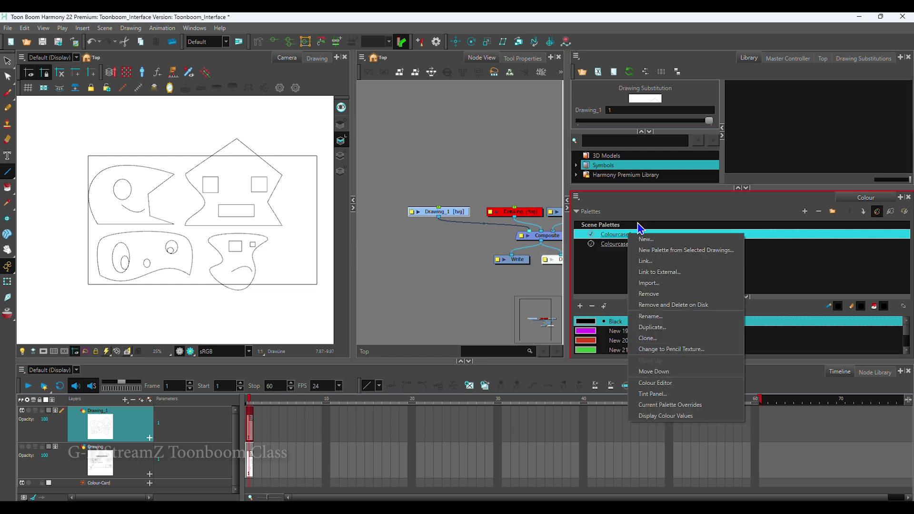
click(676, 318)
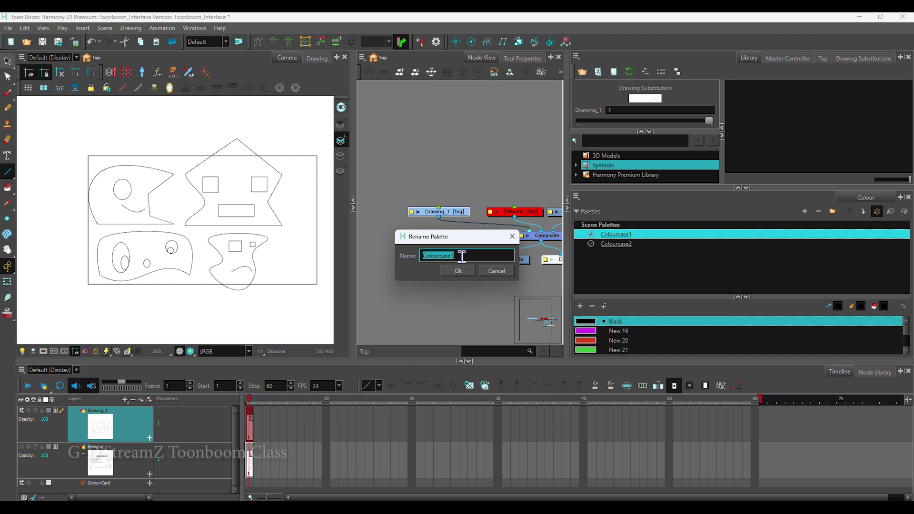
text(CX)
drag(461, 256, 422, 255)
key(ctrl+c)
click(455, 271)
- Rename the Colourcase2 palette to Character2
click(628, 246)
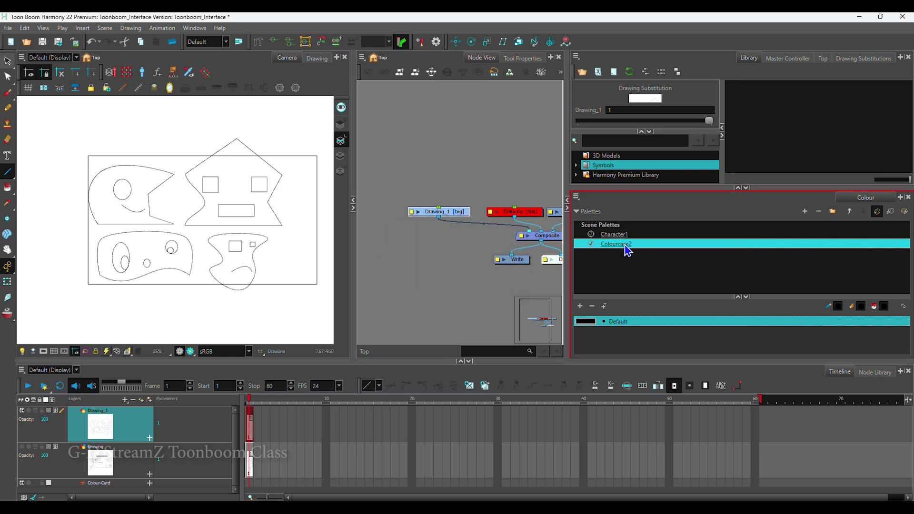
right_click(625, 247)
click(647, 328)
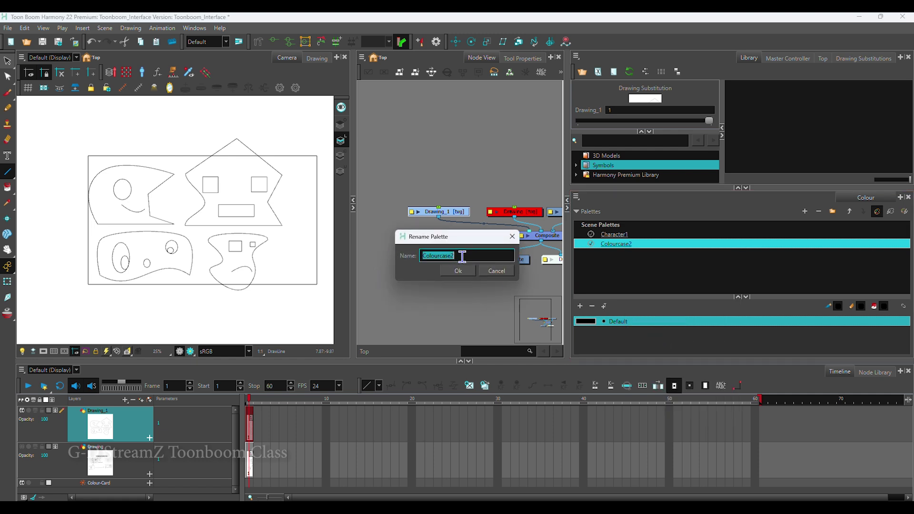
key(ctrl+v)
click(458, 271)
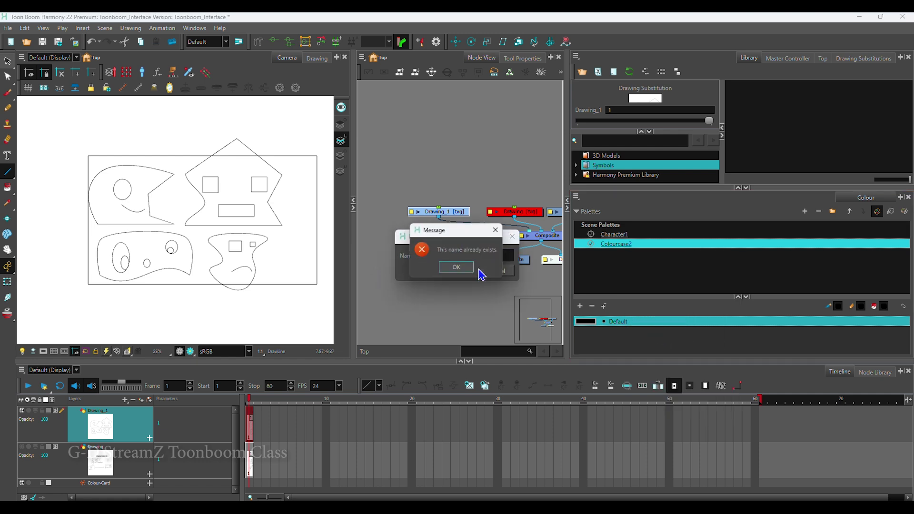
click(476, 270)
click(473, 254)
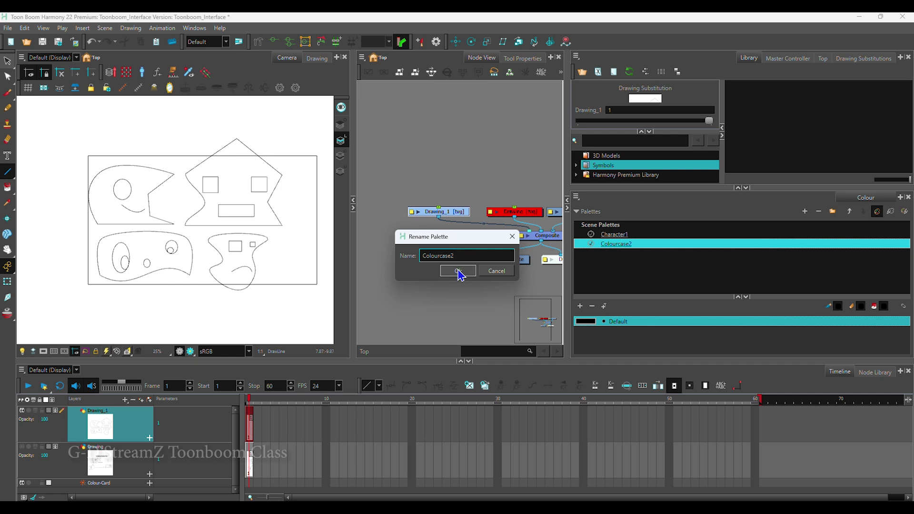
drag(465, 255, 423, 255)
key(ctrl+v)
key(Return)
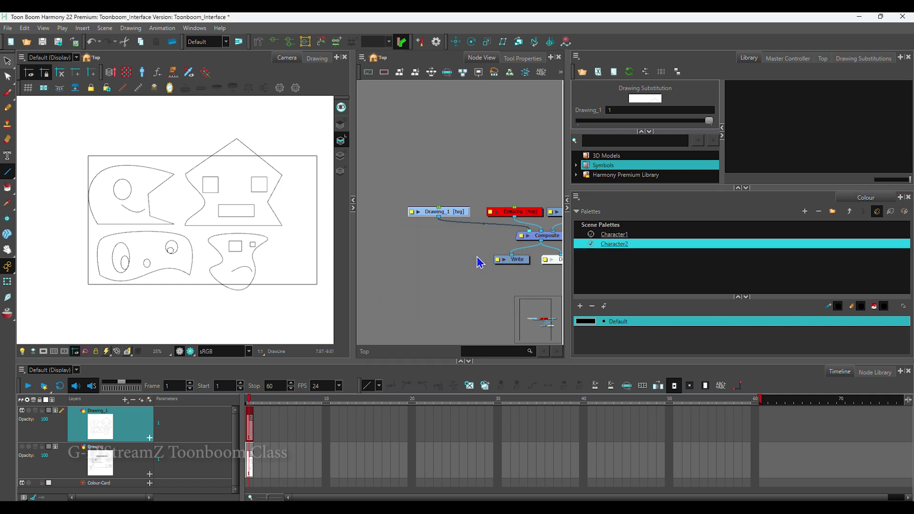
- Create two new colour palettes in the scene palette list, named Character3 and Character4
click(805, 212)
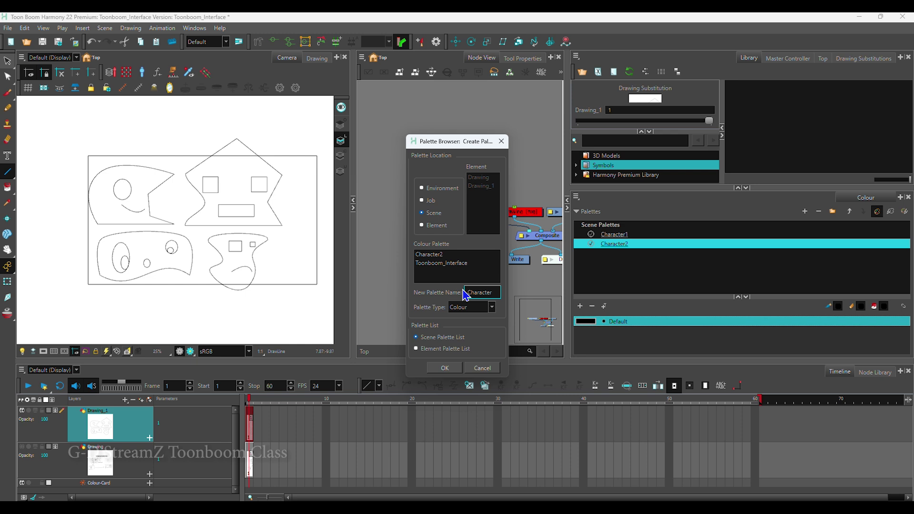
click(450, 369)
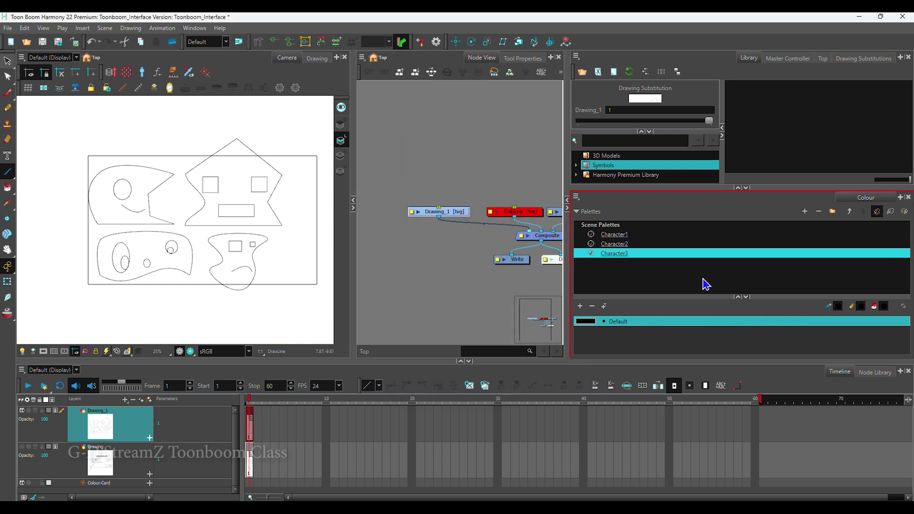
click(804, 211)
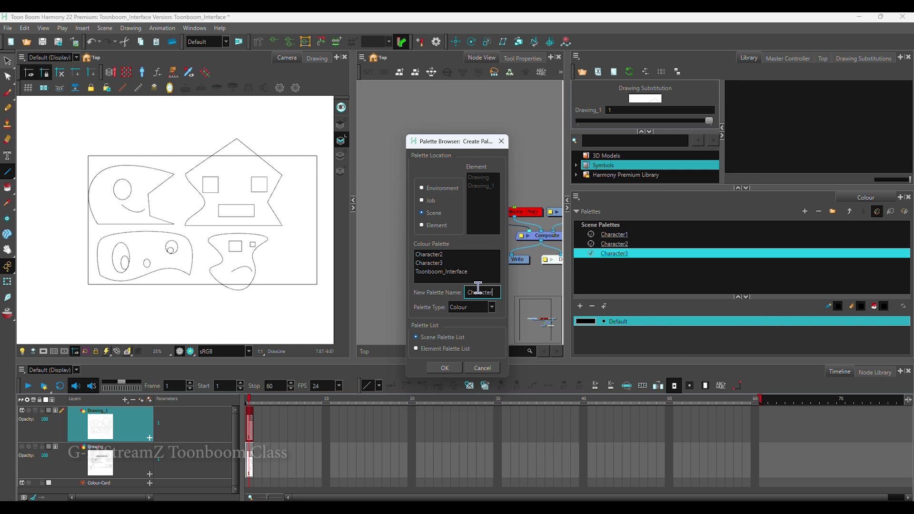
click(454, 369)
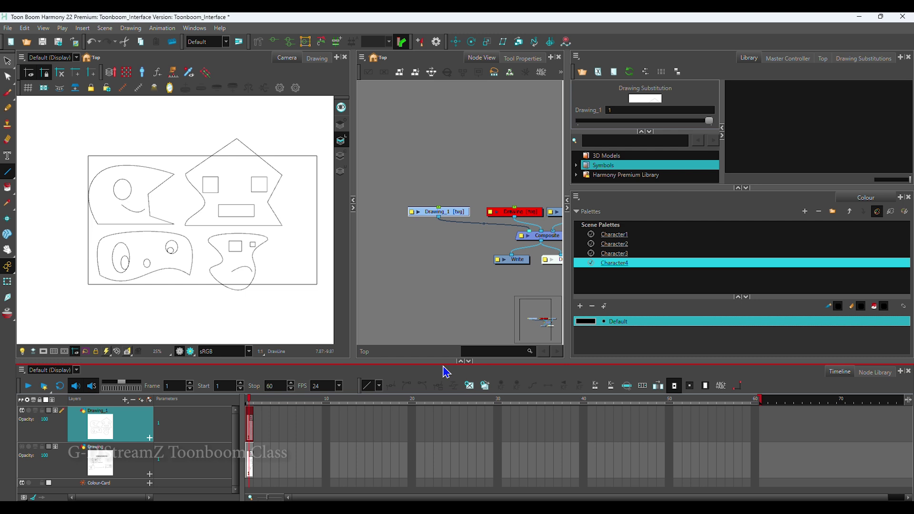
drag(214, 272, 228, 259)
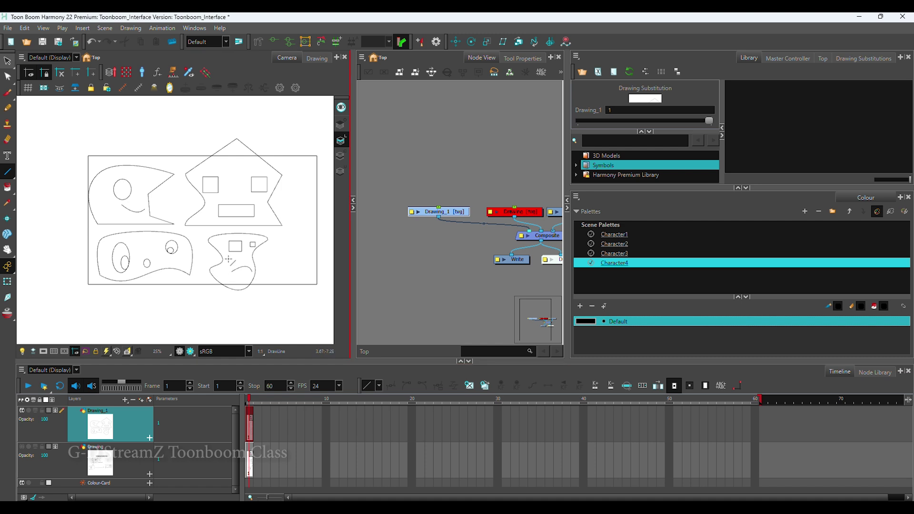
key(alt+s)
click(154, 221)
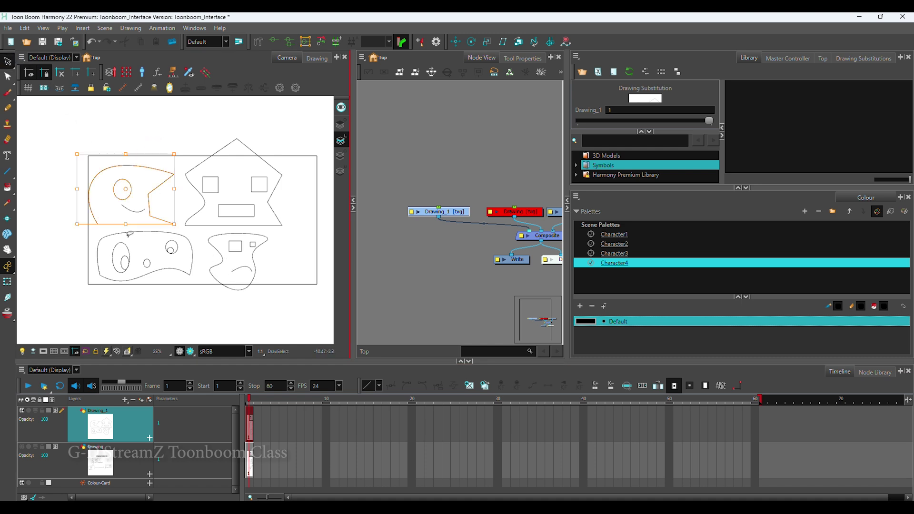
mouse_move(298, 133)
mouse_down()
mouse_move(194, 171)
mouse_move(296, 224)
mouse_up()
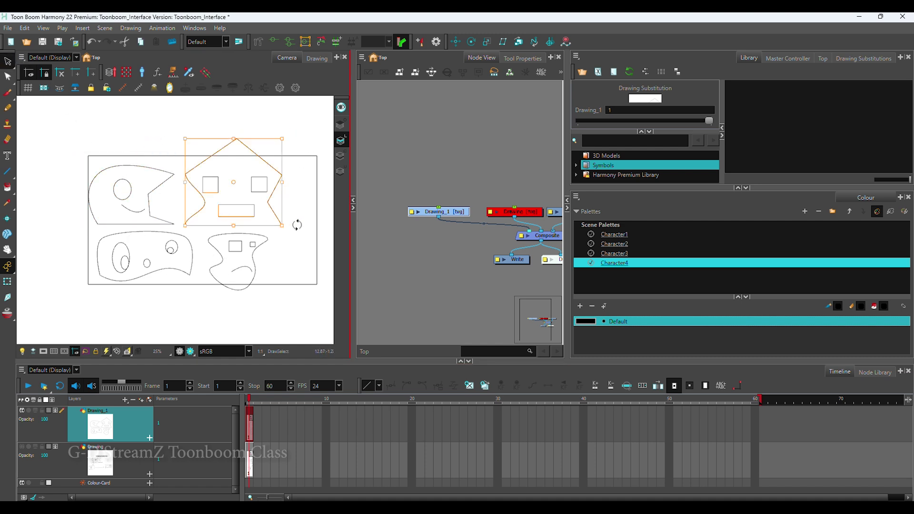
click(299, 220)
- Number the faces with the Pencil tool: 1 for the pentagonal head, 2 for the upper-left, 3 for the lower-left, 4 for the lower-right
click(7, 110)
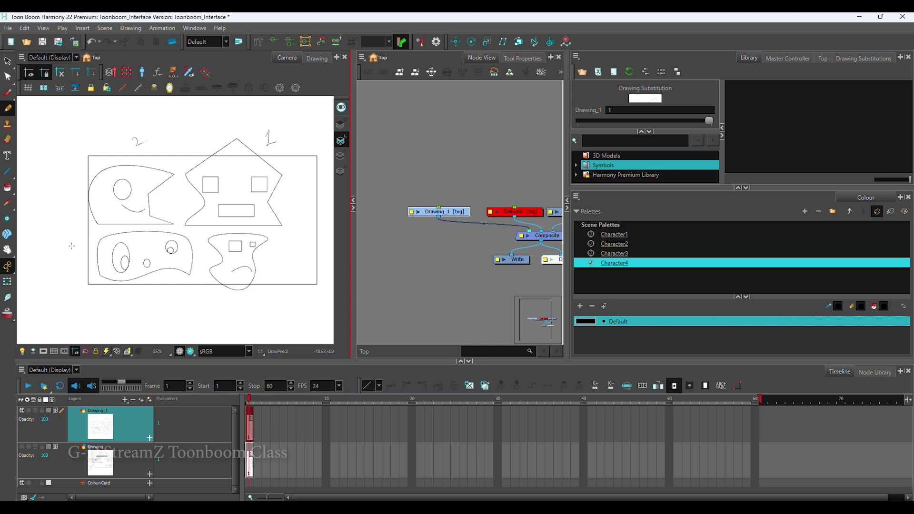
mouse_move(296, 238)
mouse_down()
mouse_move(289, 257)
mouse_move(262, 251)
mouse_move(268, 259)
mouse_up()
click(7, 61)
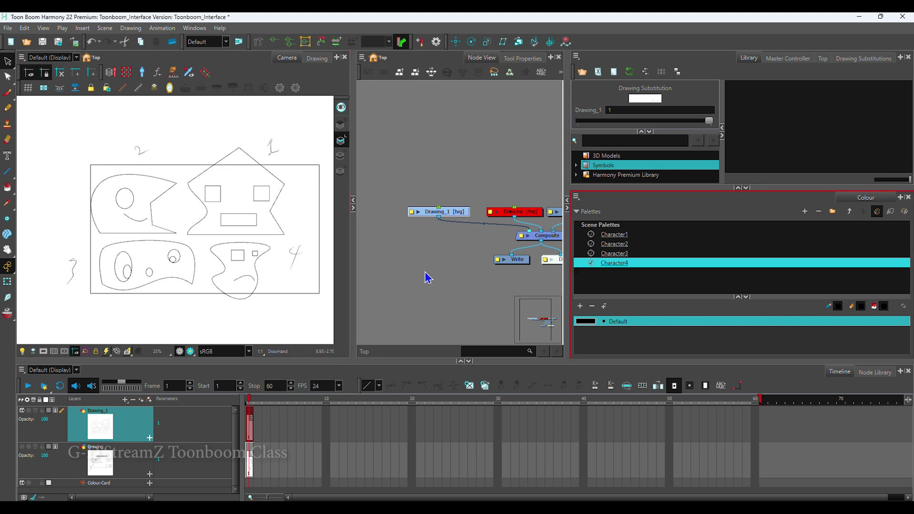
- Paint the head of face 1 with the purple New 19 swatch from the Character1 palette
drag(427, 276, 428, 256)
click(619, 235)
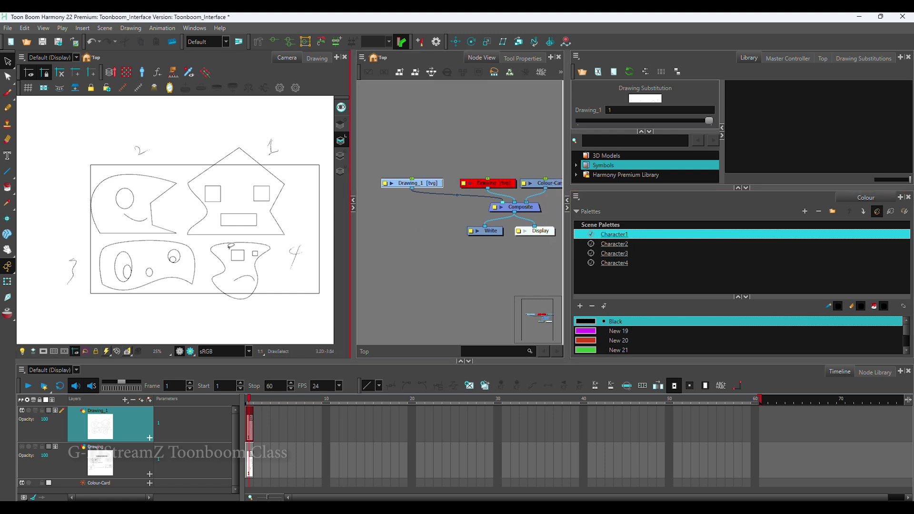
drag(607, 297, 607, 262)
click(587, 297)
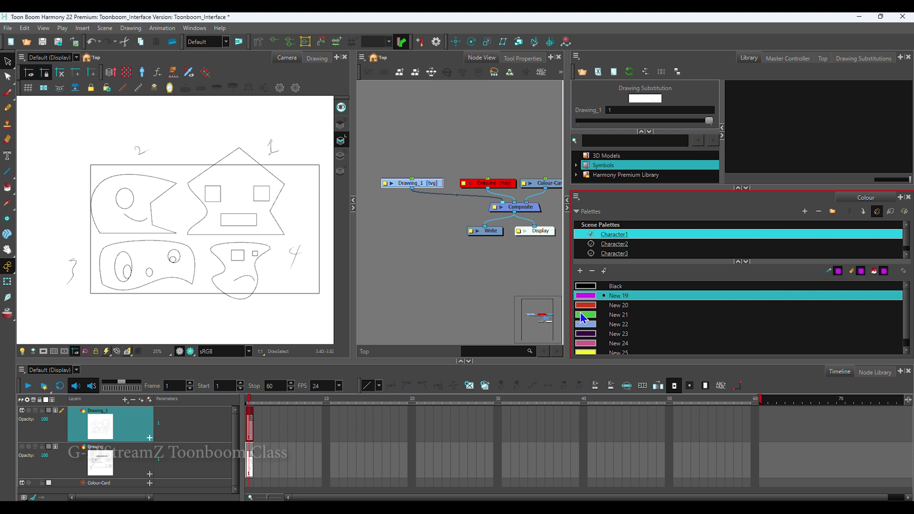
scroll(230, 236, up, 2)
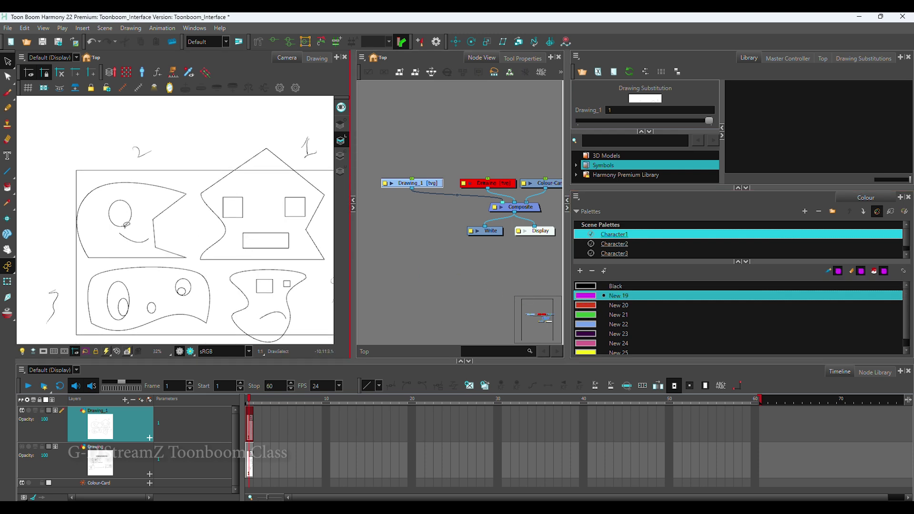
click(7, 187)
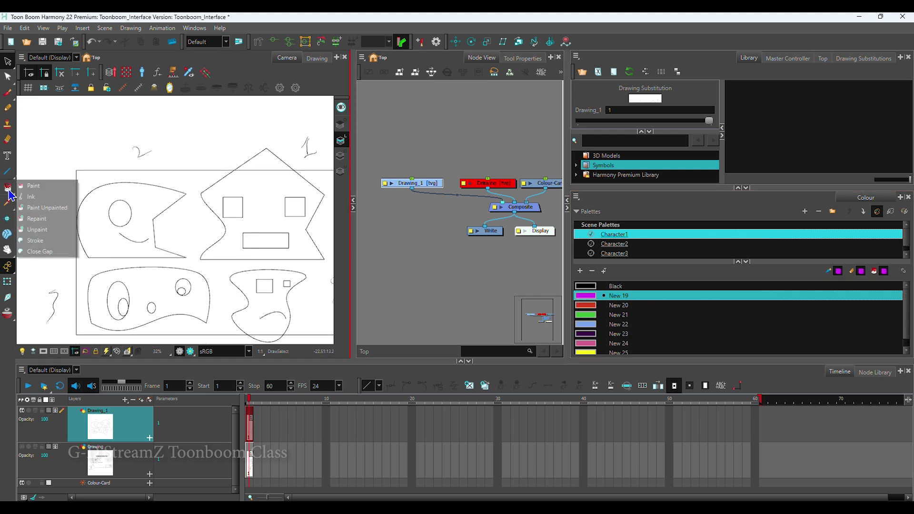
click(38, 187)
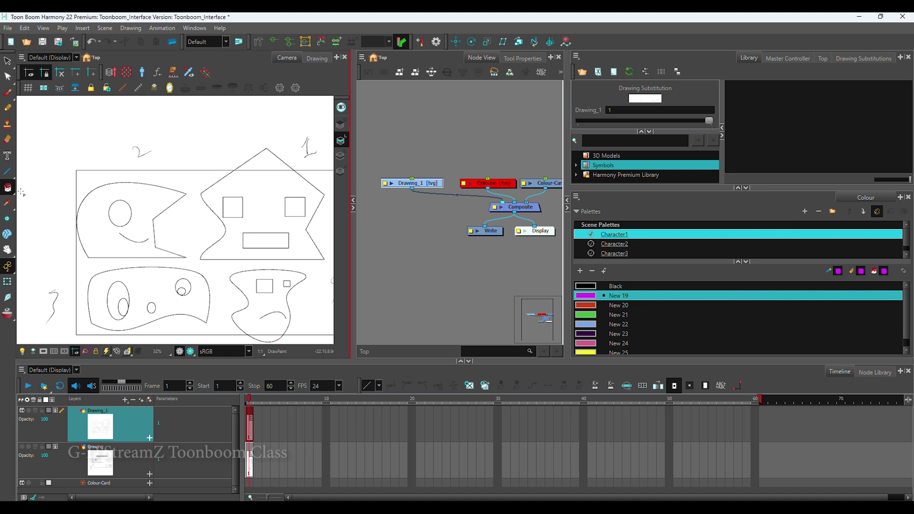
click(263, 200)
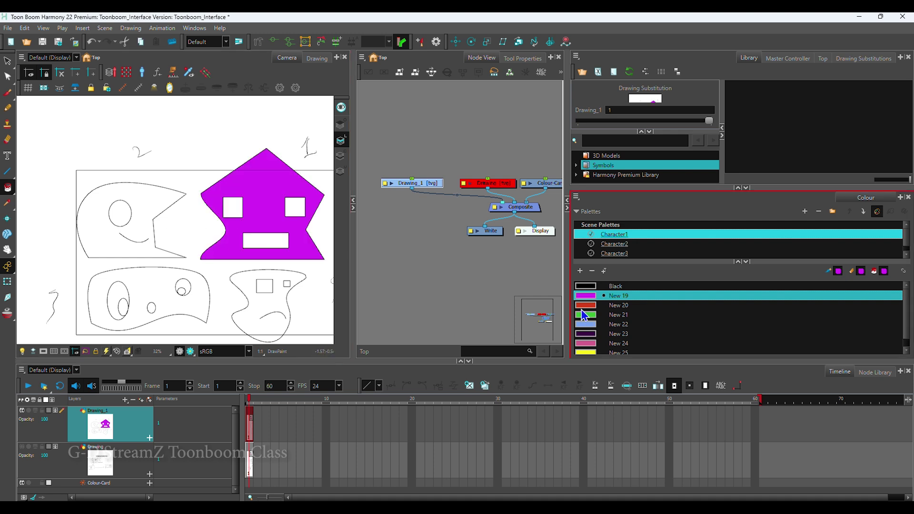
- Paint face 1's two square eyes with the red New 20 swatch and its mouth with the green New 21 swatch
click(600, 305)
click(295, 207)
click(239, 206)
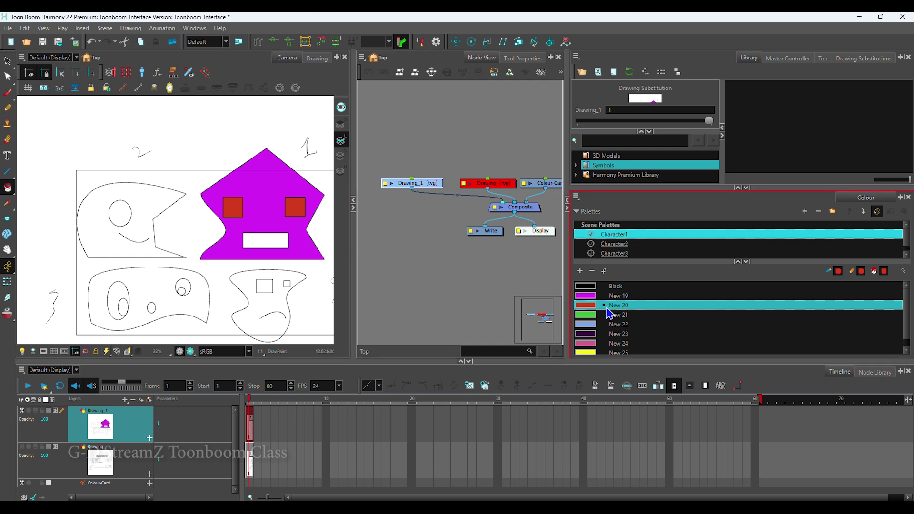
click(602, 315)
click(266, 240)
- Add three new colour swatches to the Character2 palette
key(2)
key(2)
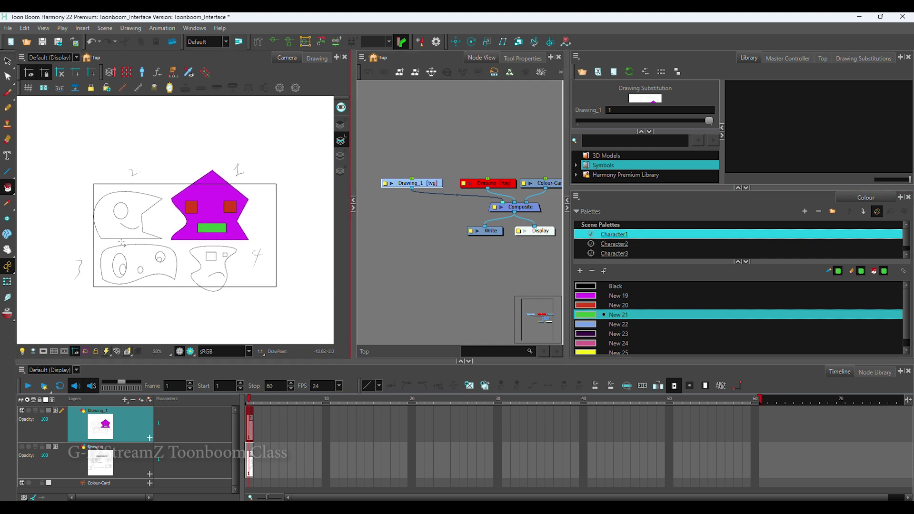
click(615, 244)
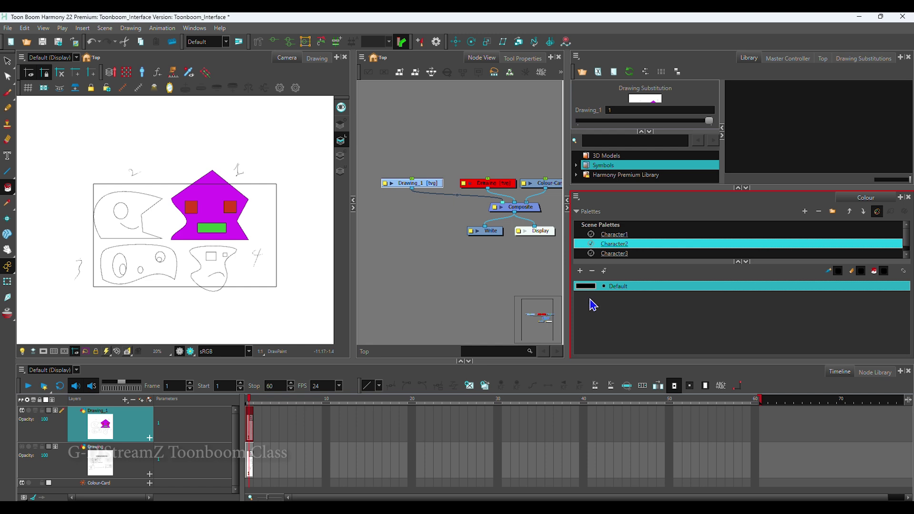
scroll(174, 236, up, 3)
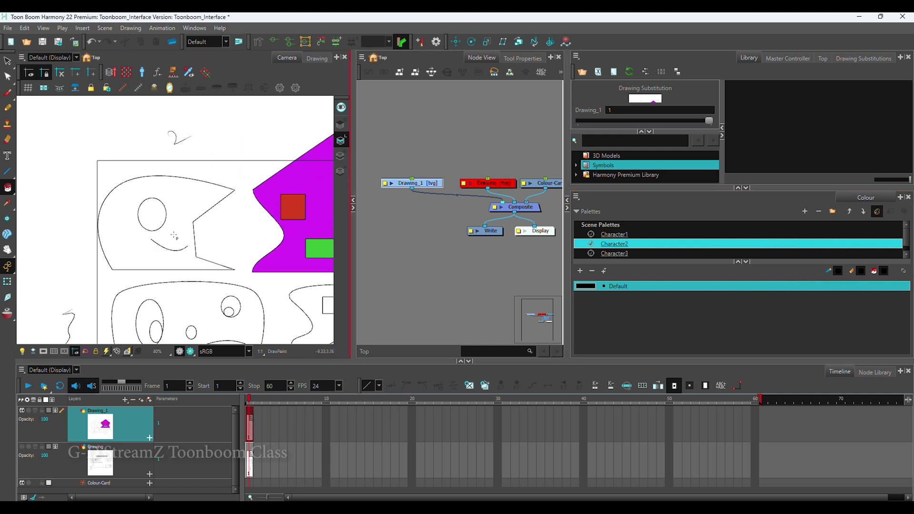
drag(184, 268, 175, 258)
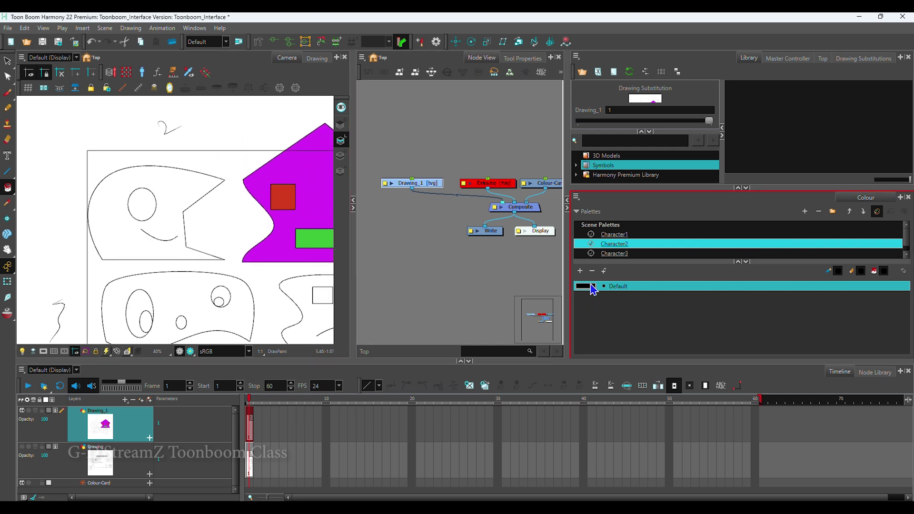
click(581, 270)
click(580, 271)
click(580, 270)
- Change the New 26 swatch in the Character2 palette to a bright teal green
double_click(587, 296)
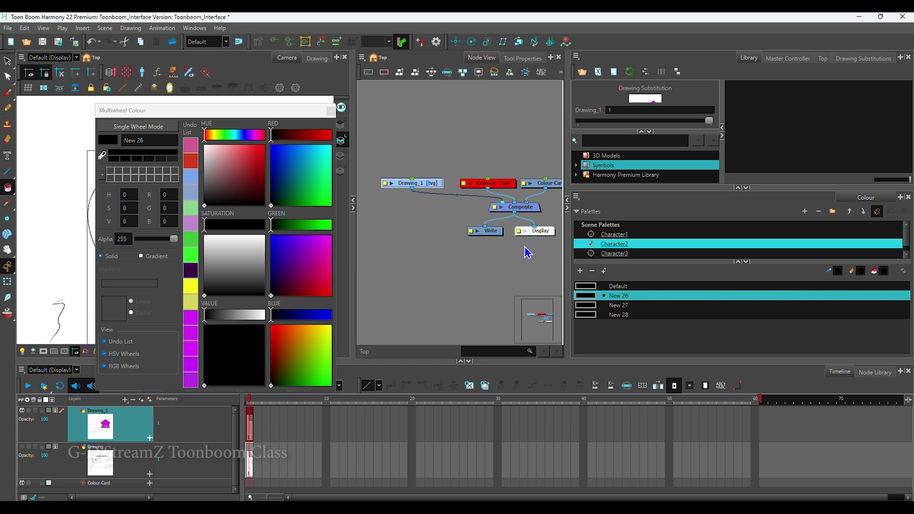
click(300, 194)
drag(305, 225, 294, 226)
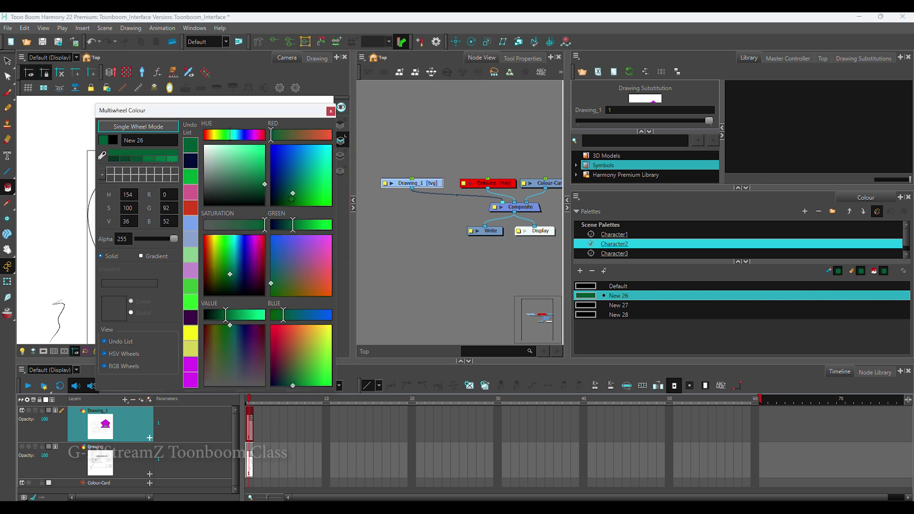
drag(293, 193, 314, 170)
click(331, 112)
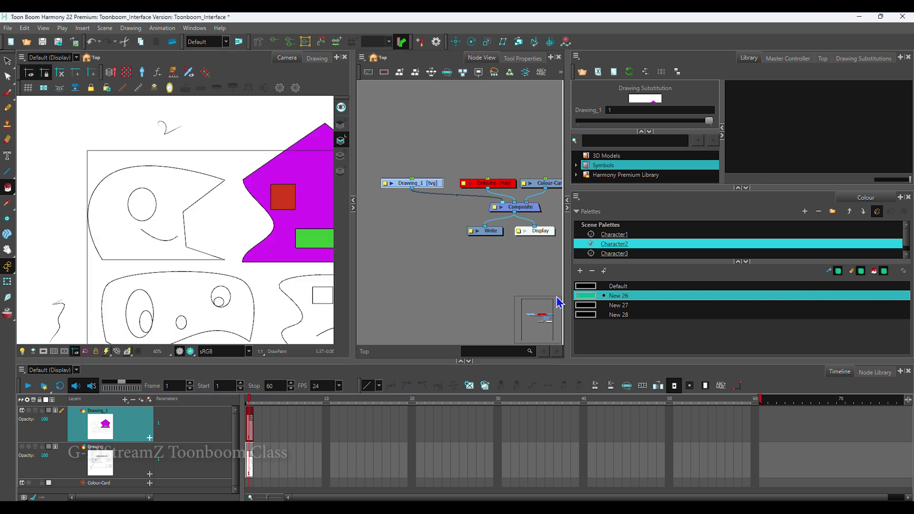
- Change the New 27 swatch in the Character2 palette to a bright yellow
double_click(588, 306)
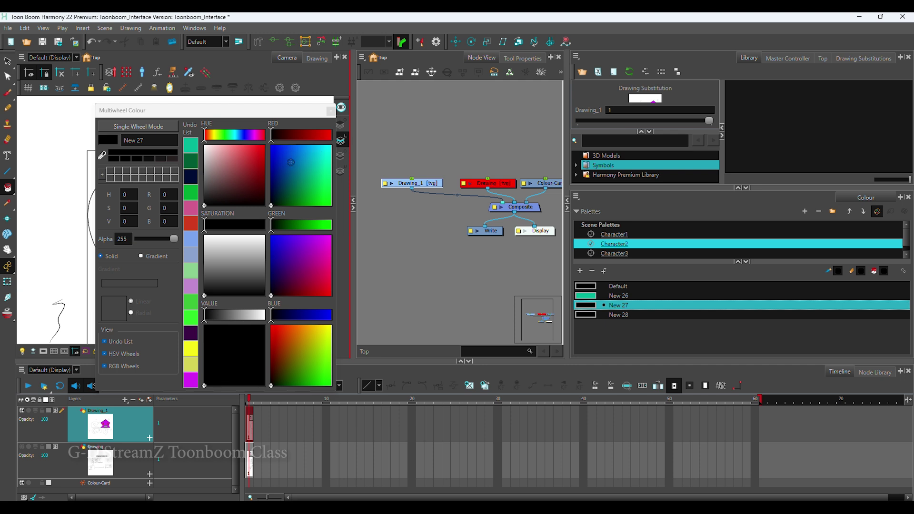
click(241, 154)
mouse_move(209, 134)
mouse_down()
mouse_move(251, 135)
mouse_move(214, 135)
mouse_up()
click(251, 151)
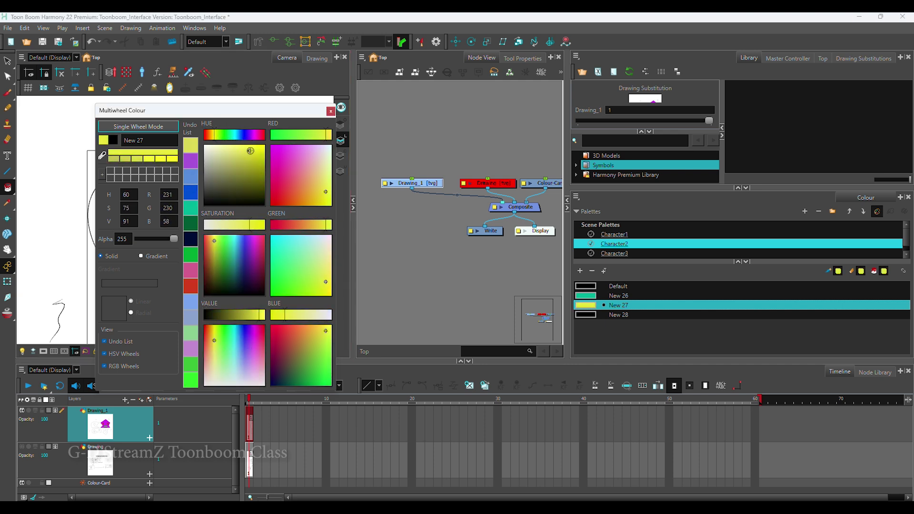
click(331, 112)
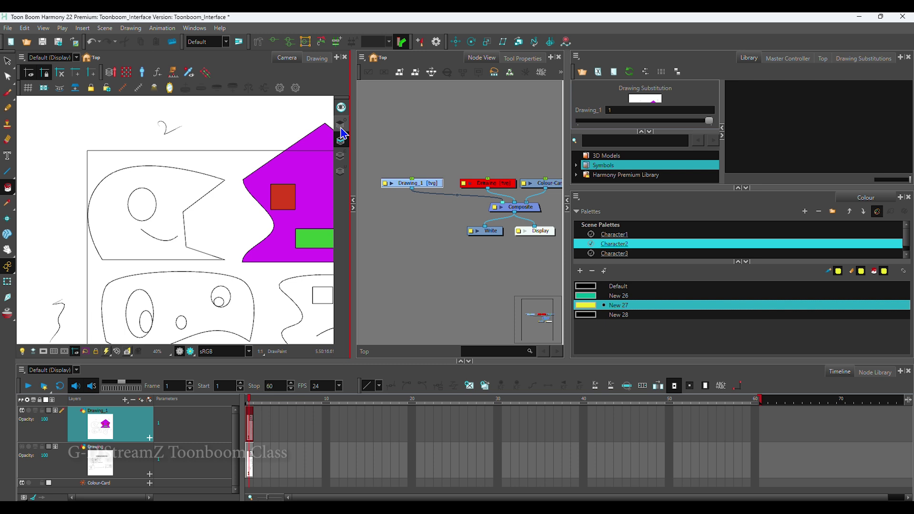
- Change the New 28 swatch to a muted pink with RGB values 213, 141, 141
double_click(588, 315)
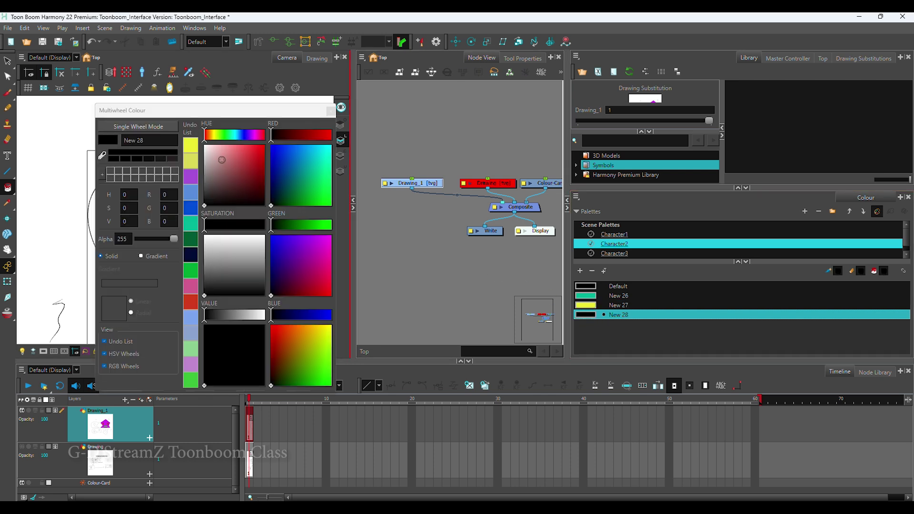
click(222, 156)
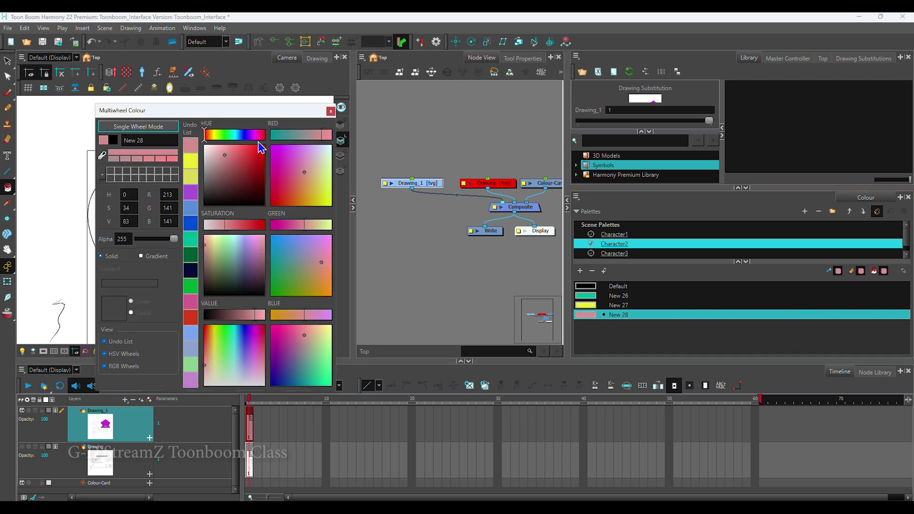
click(331, 111)
- Fill the face shape of character 2 with the teal green New 26 swatch from the Character2 palette
scroll(154, 261, down, 2)
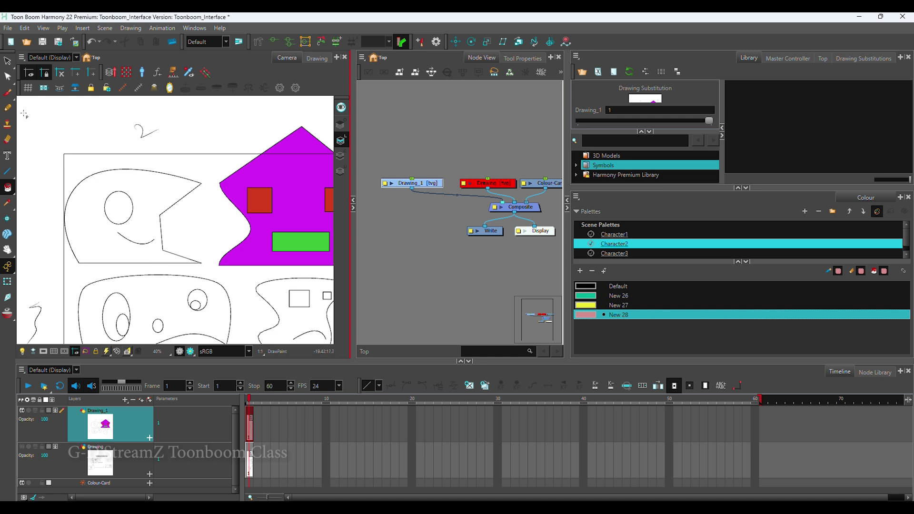
click(14, 193)
click(56, 185)
scroll(187, 244, down, 1)
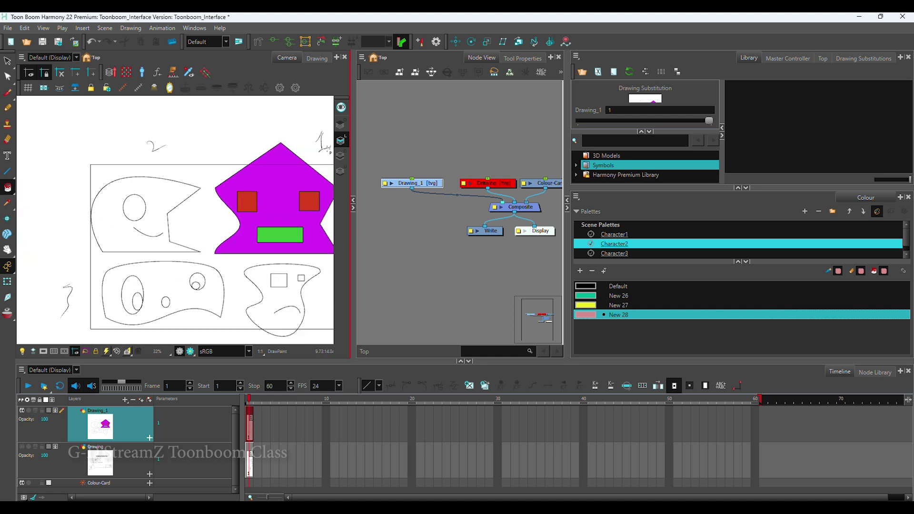
click(339, 147)
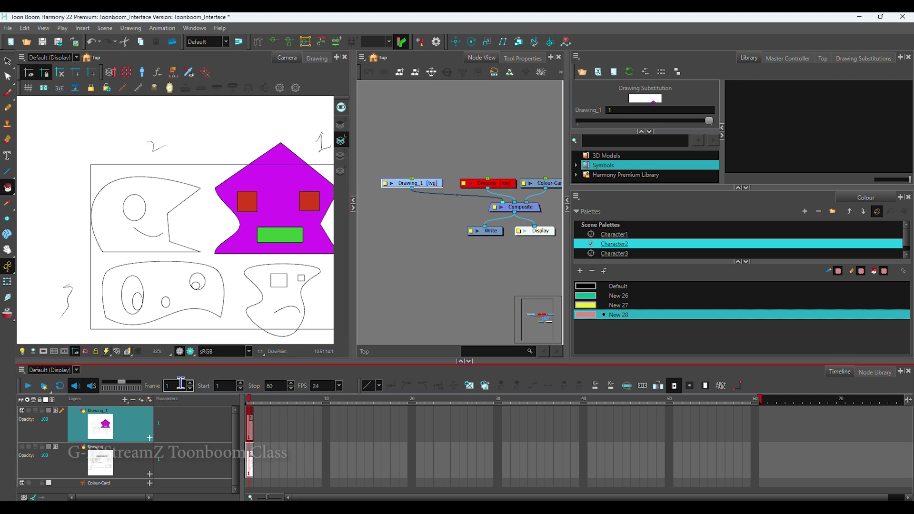
click(589, 296)
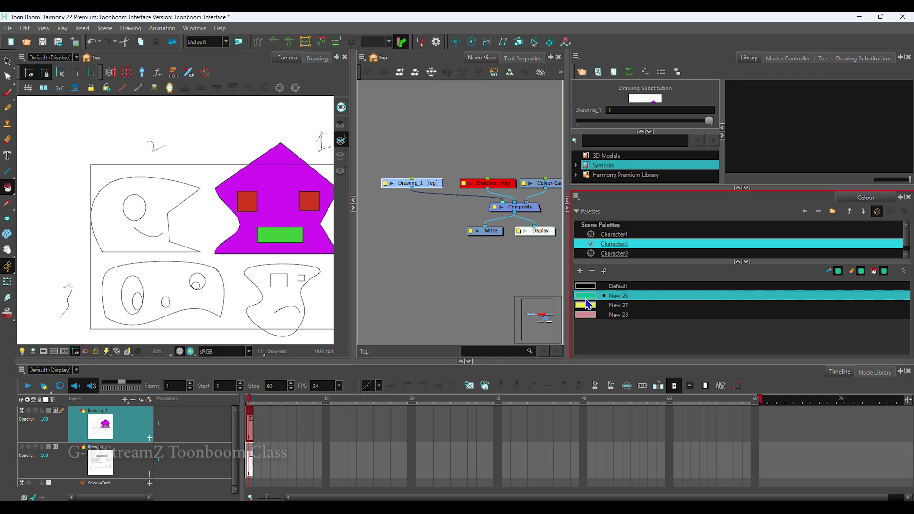
click(157, 231)
drag(157, 231, 173, 235)
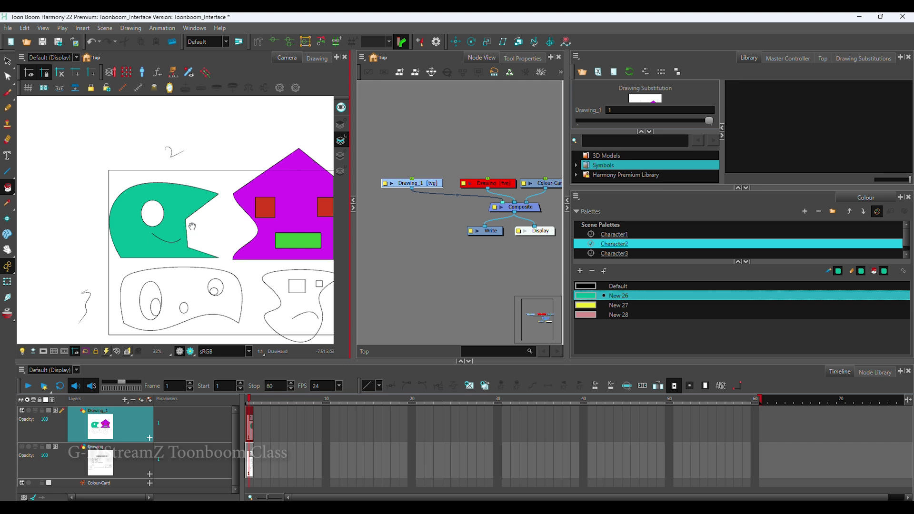
- Fill the eye of character 2 with the yellow New 27 swatch
scroll(192, 227, up, 1)
click(589, 305)
click(136, 223)
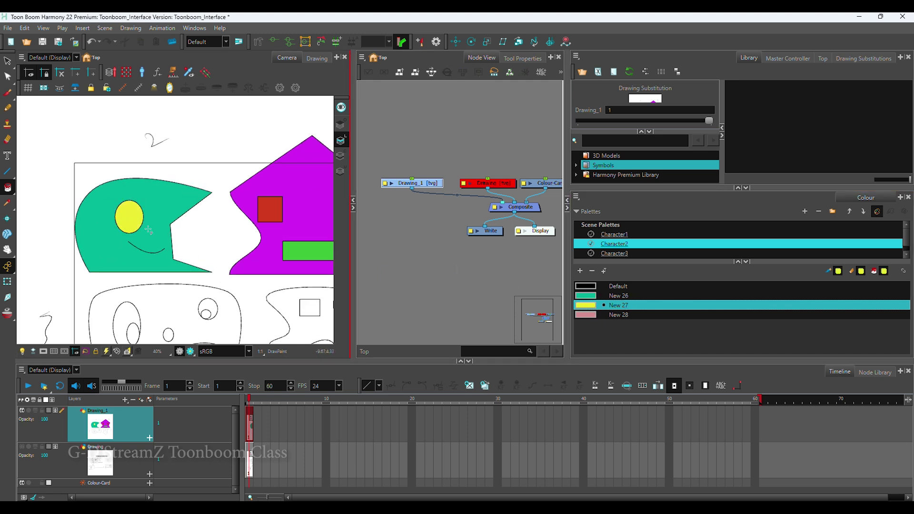
scroll(101, 145, down, 3)
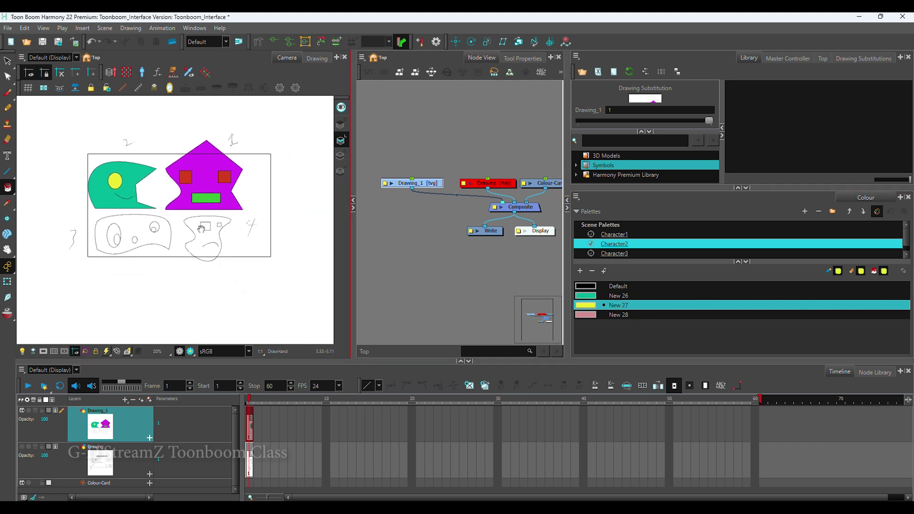
- Select the Character3 palette, enlarge the palette list and add three new colour swatches to that palette
click(615, 254)
drag(615, 261, 626, 290)
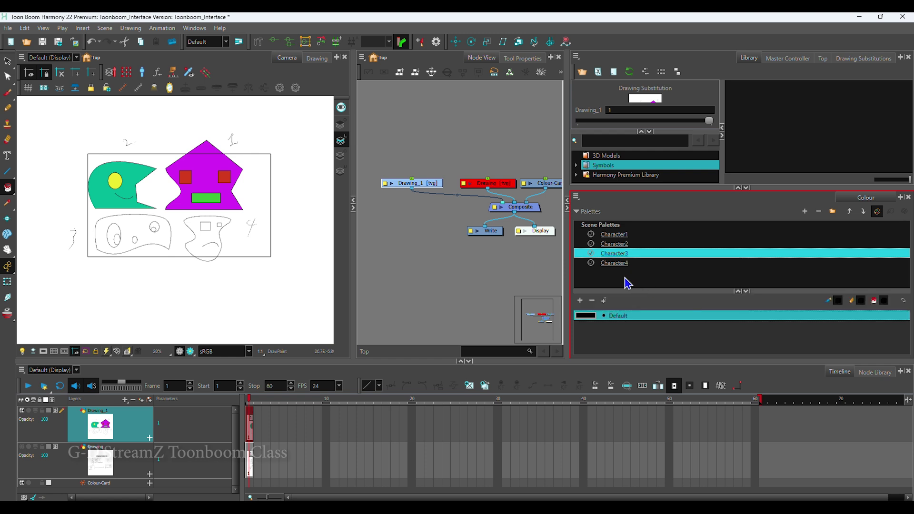
click(580, 300)
click(580, 300)
click(581, 300)
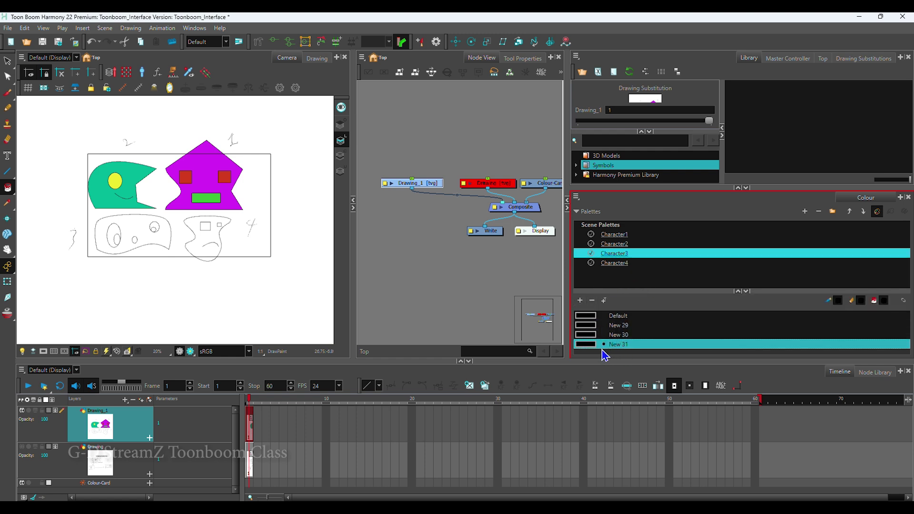
- Change the New 31 swatch in the Character3 palette to a light lilac with RGB values 220, 180, 231
double_click(588, 345)
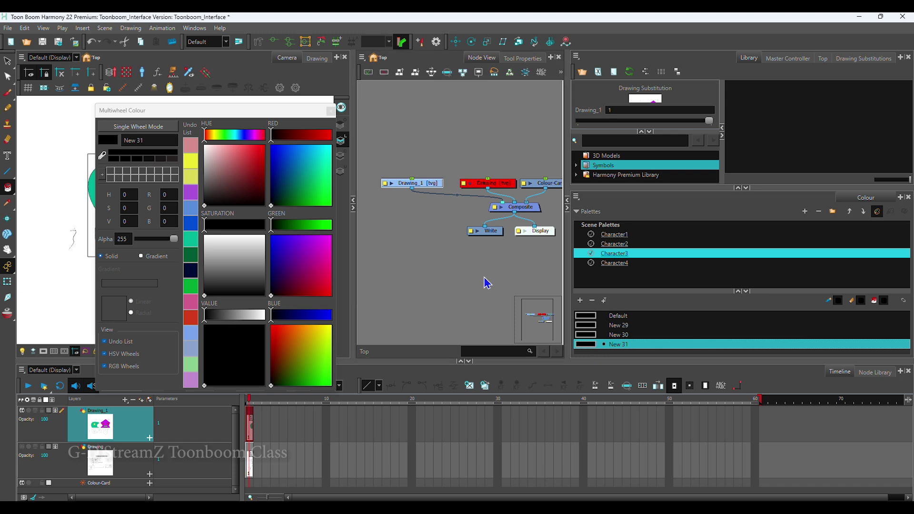
click(257, 263)
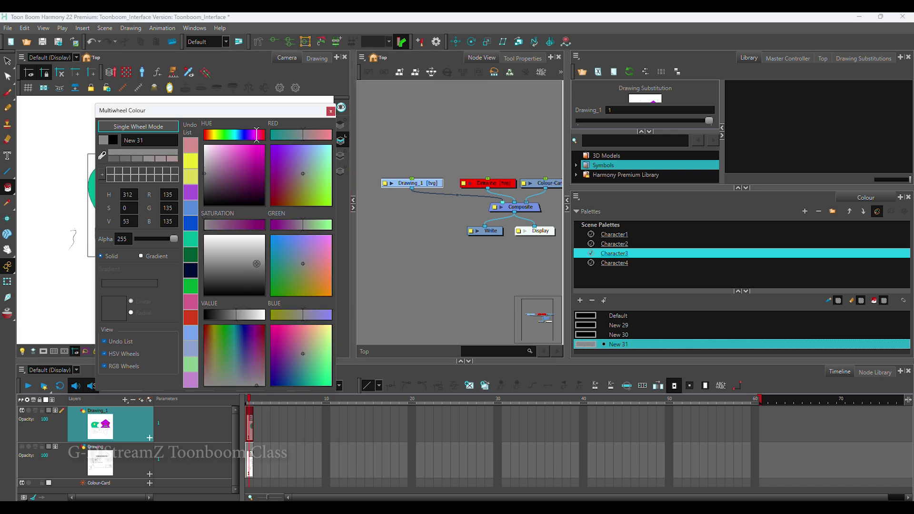
drag(256, 263, 205, 272)
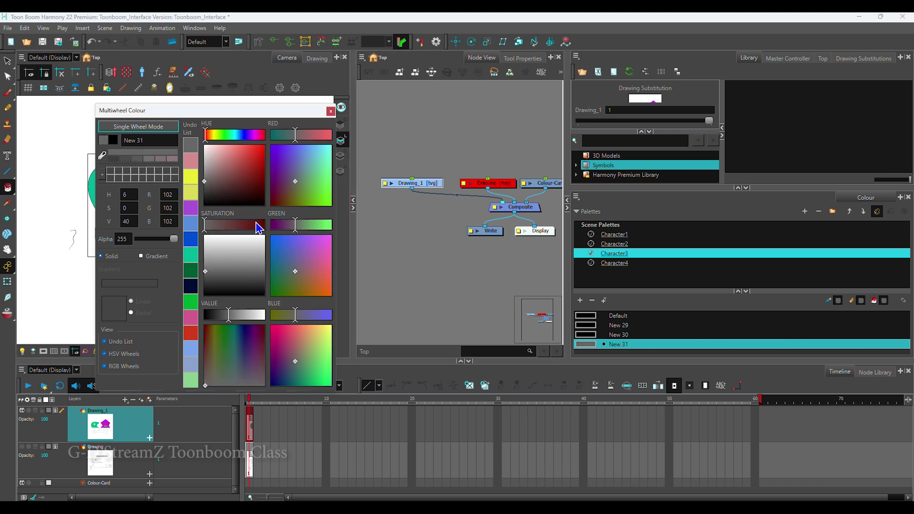
drag(262, 152, 208, 153)
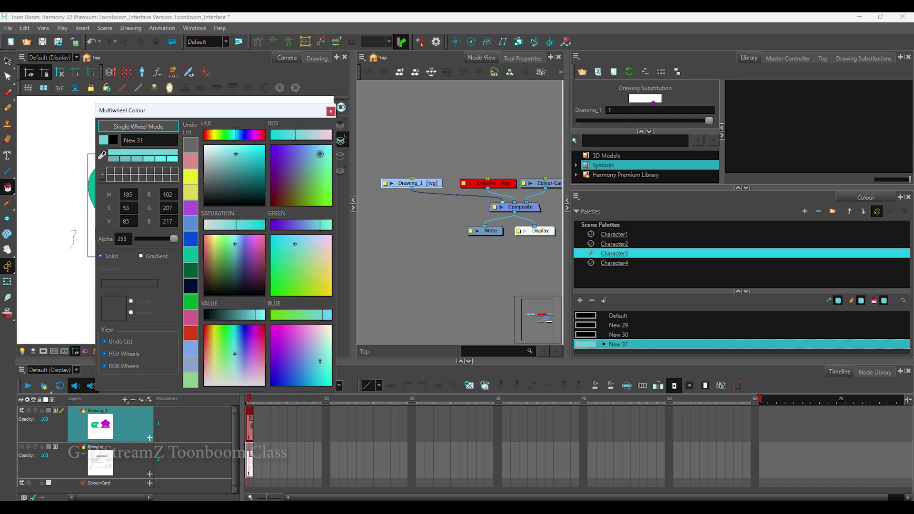
click(302, 134)
drag(305, 135, 326, 141)
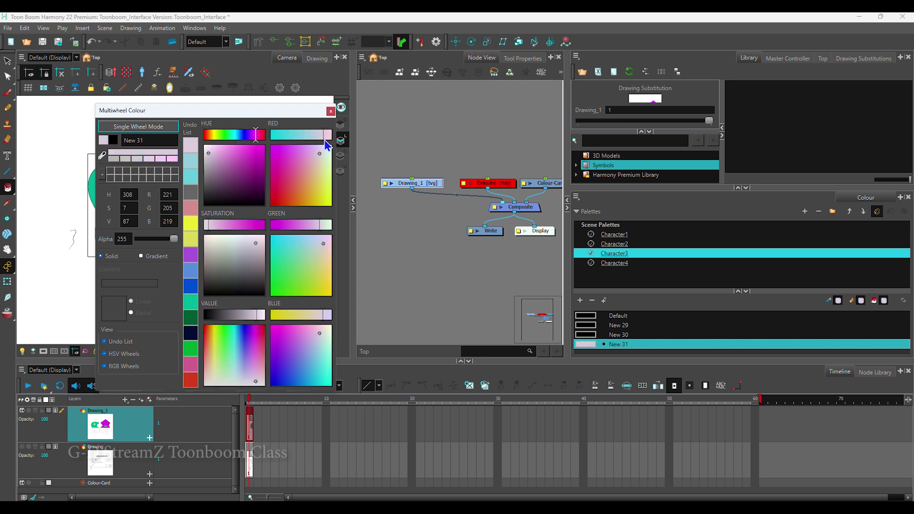
click(316, 146)
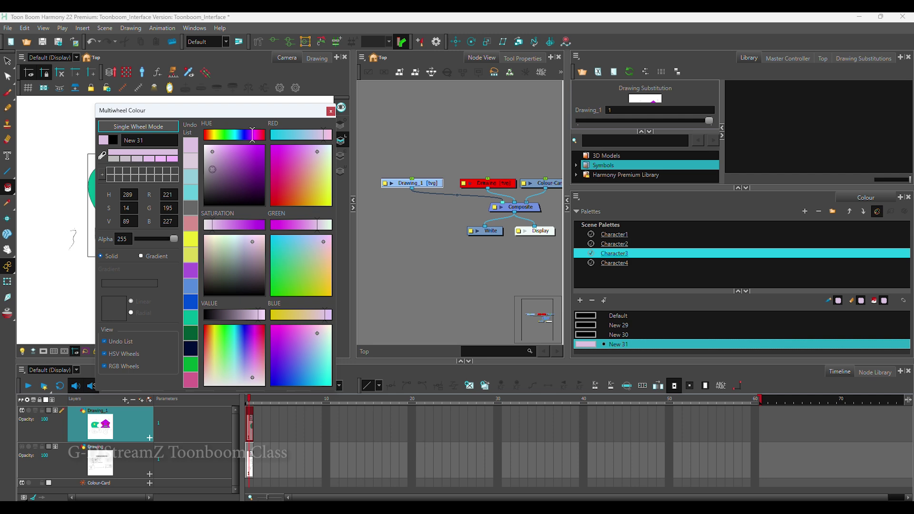
drag(213, 169, 217, 151)
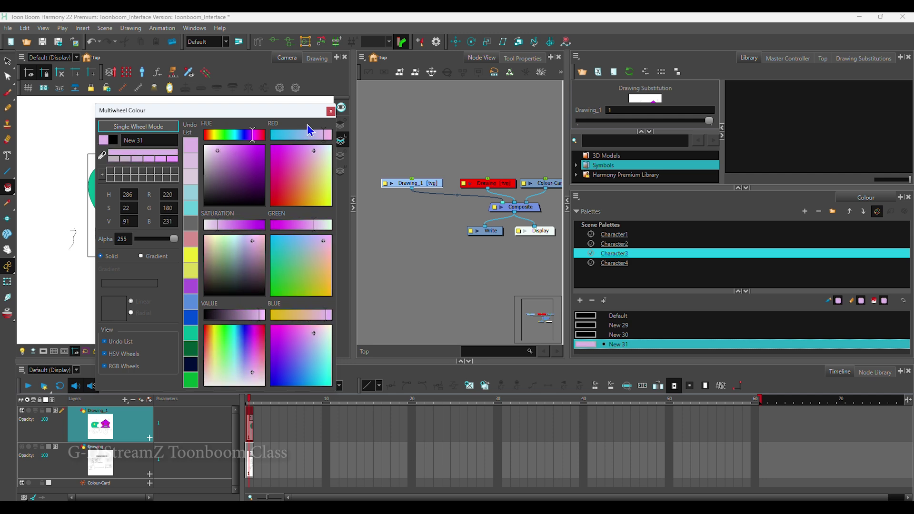
click(331, 111)
- Change the New 29 swatch in the Character3 palette to a muted green with RGB values 102, 133, 106
click(589, 316)
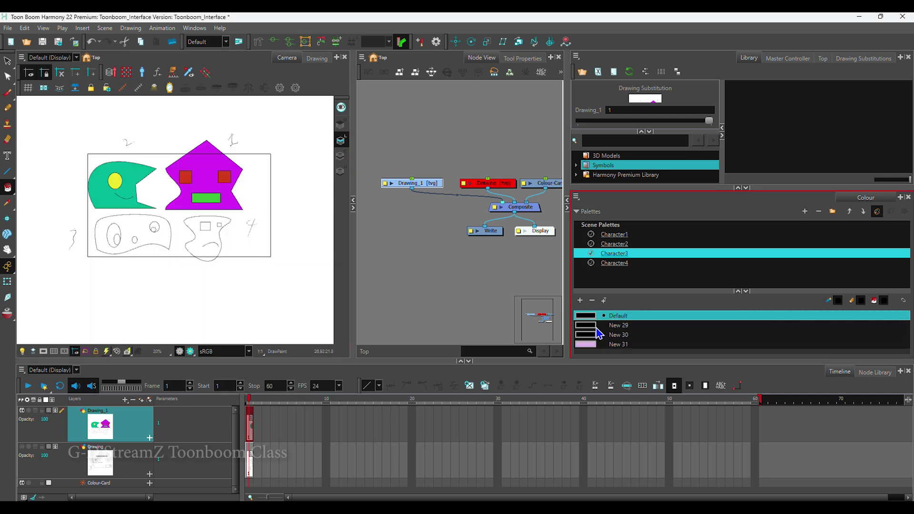
double_click(596, 328)
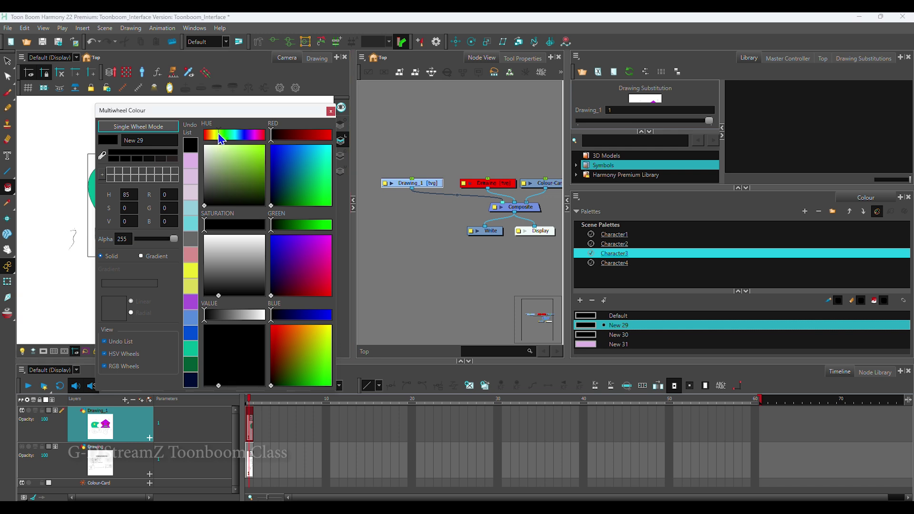
drag(221, 135, 218, 174)
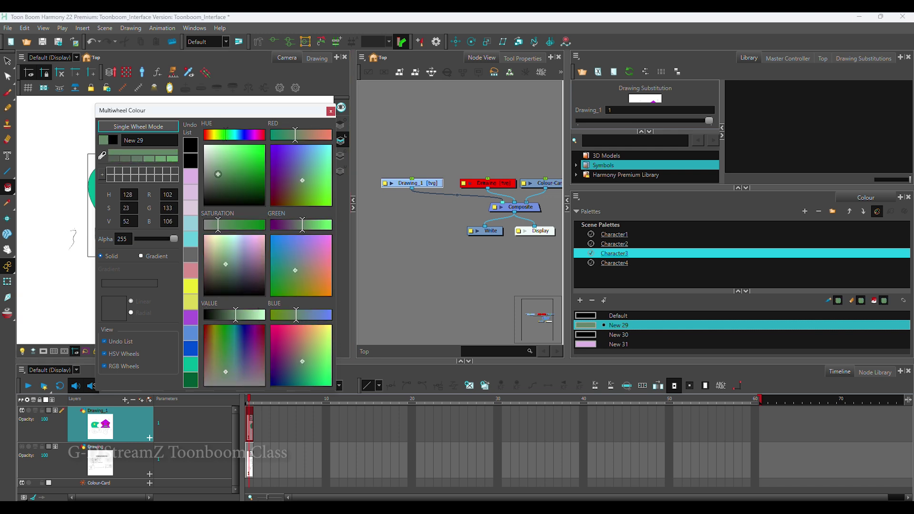
click(330, 111)
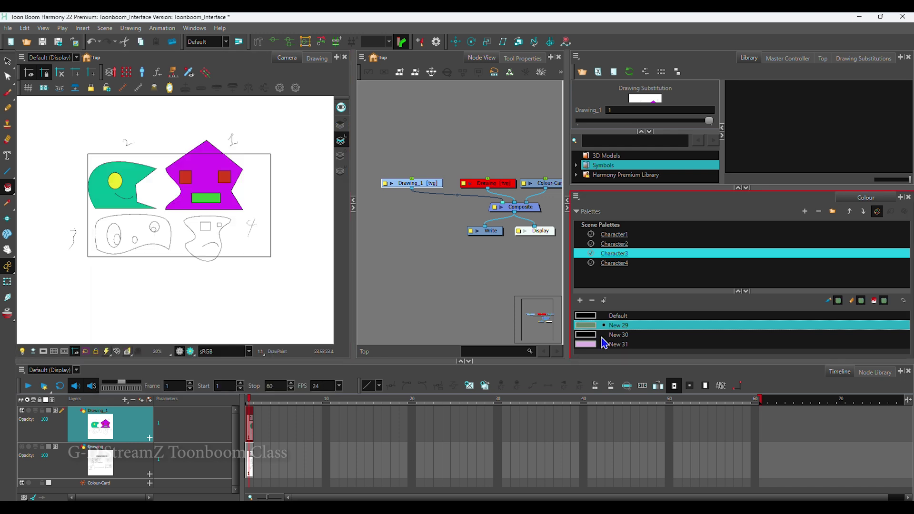
- Try a vivid purple and a muted blue-grey for the New 30 swatch in the Character3 palette
double_click(587, 335)
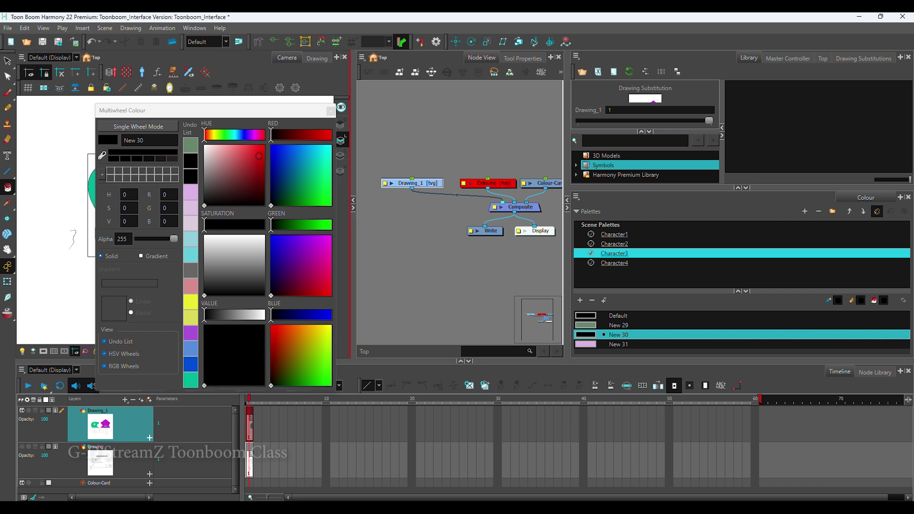
click(299, 254)
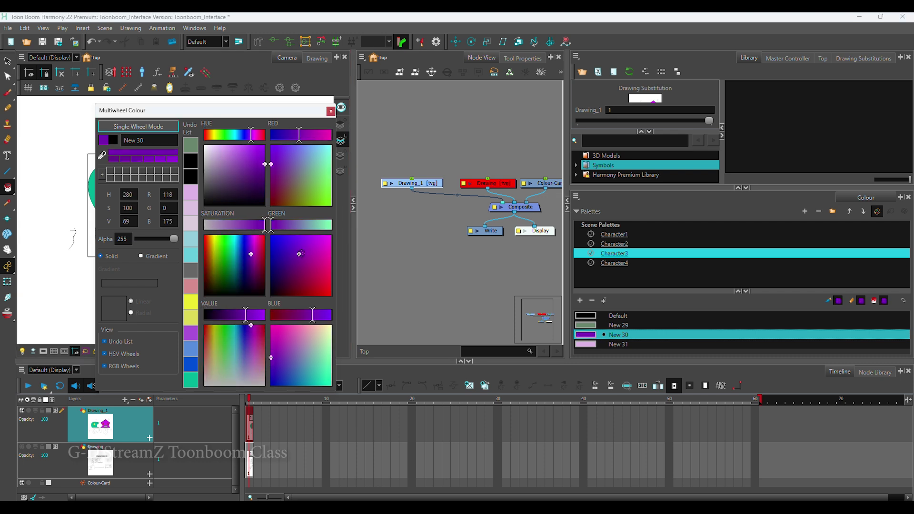
drag(299, 254, 314, 250)
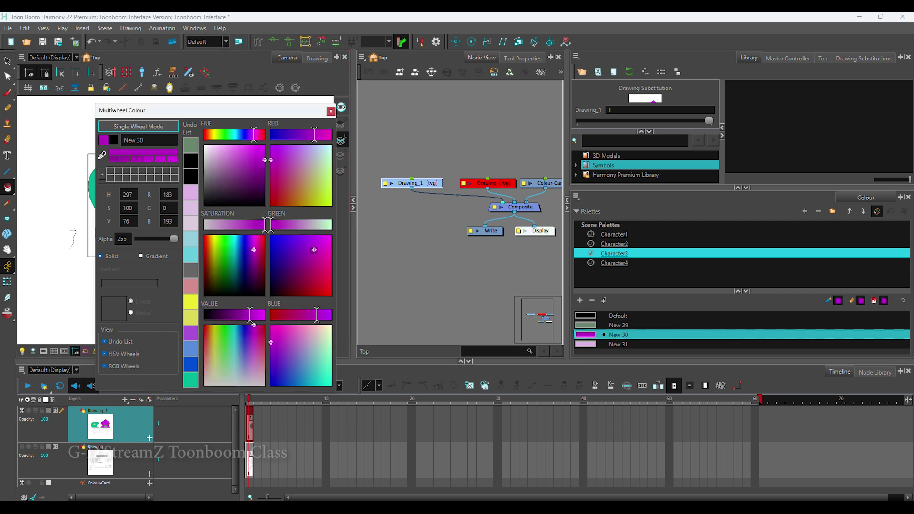
click(330, 111)
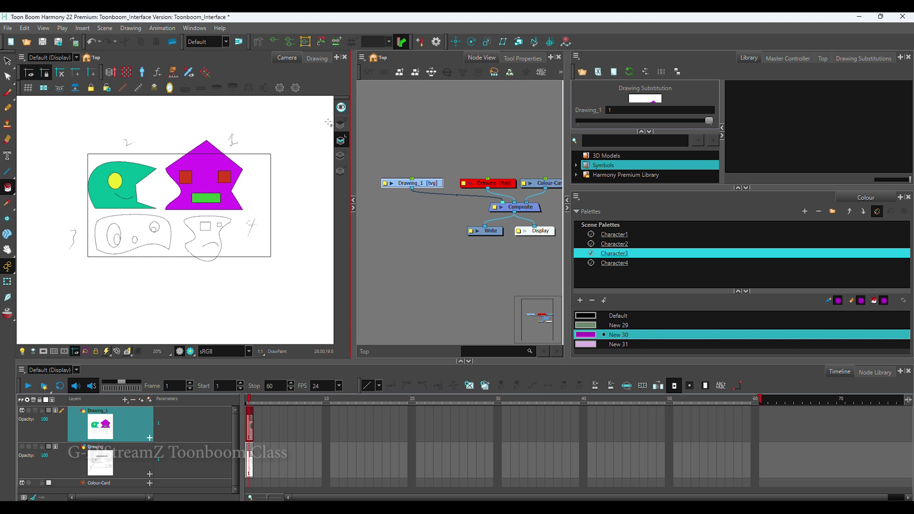
double_click(587, 335)
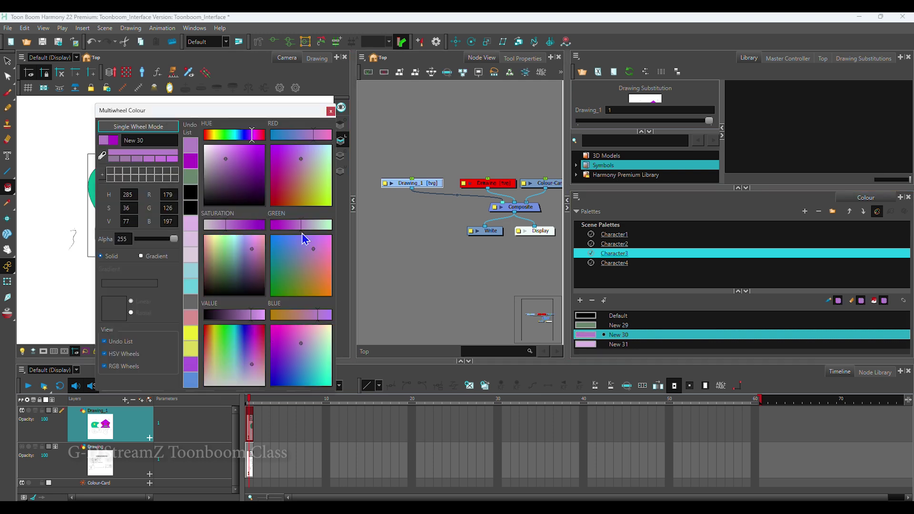
drag(306, 266, 297, 262)
click(331, 111)
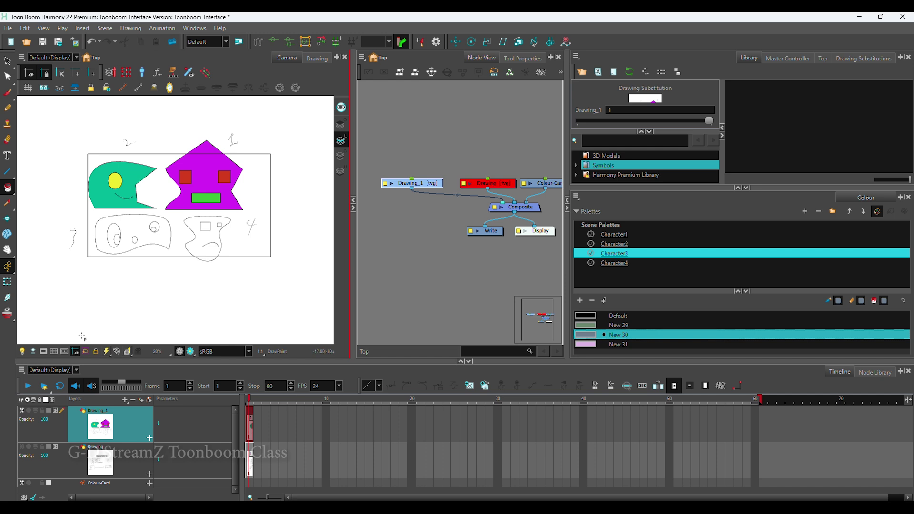
- Change the New 30 swatch in the Character3 palette to a bright blue
scroll(155, 252, up, 3)
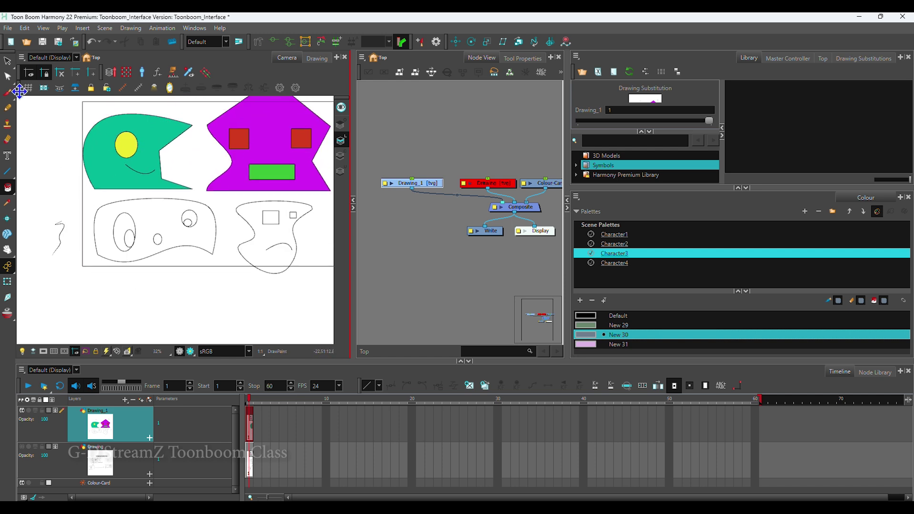
double_click(593, 336)
drag(233, 185, 252, 149)
click(331, 111)
- Fill the face shape of character 3 with the blue New 30 swatch
scroll(146, 235, up, 2)
scroll(146, 235, down, 2)
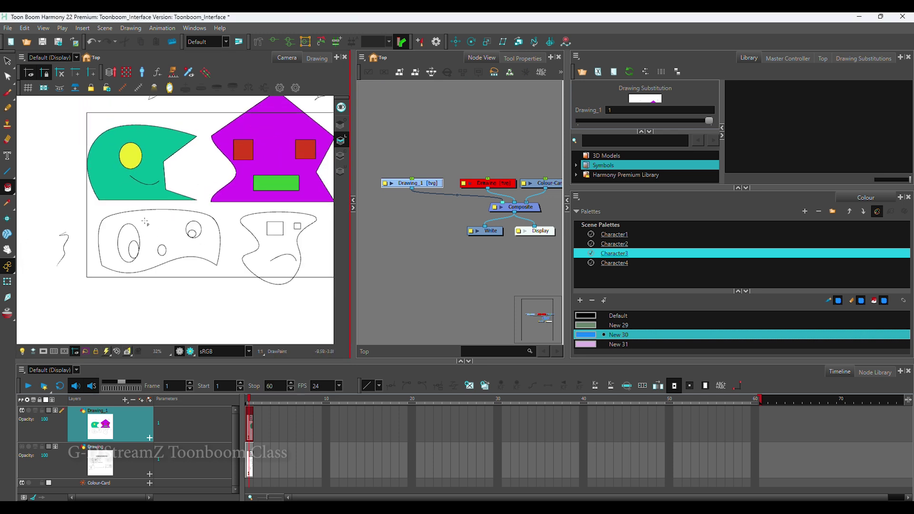
click(188, 237)
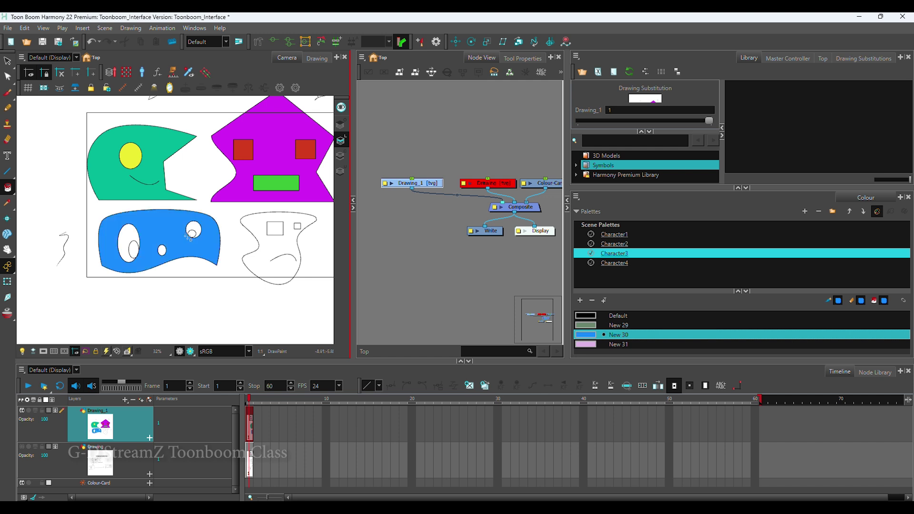
- Fill both eyes of character 3 with the muted green New 29 swatch and their pupils with the lilac New 31 swatch
click(619, 326)
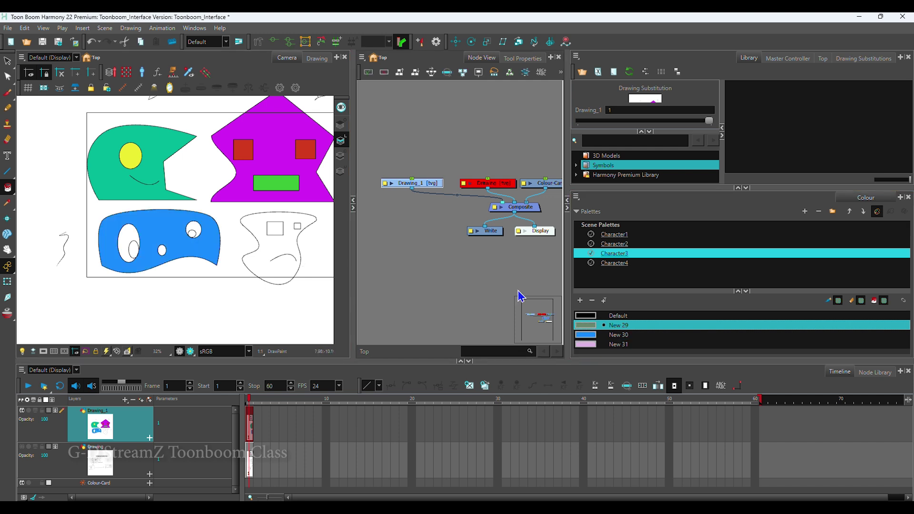
click(129, 242)
click(193, 232)
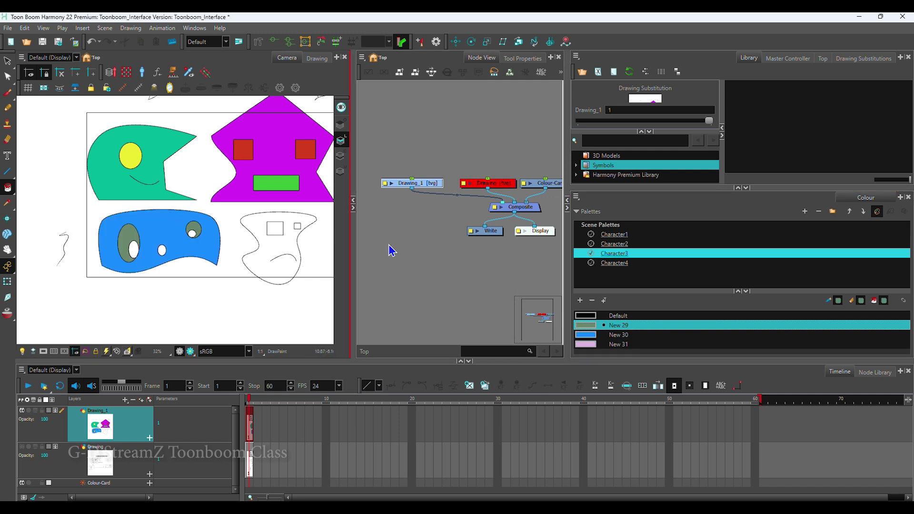
click(593, 344)
scroll(175, 221, up, 2)
click(202, 242)
click(111, 265)
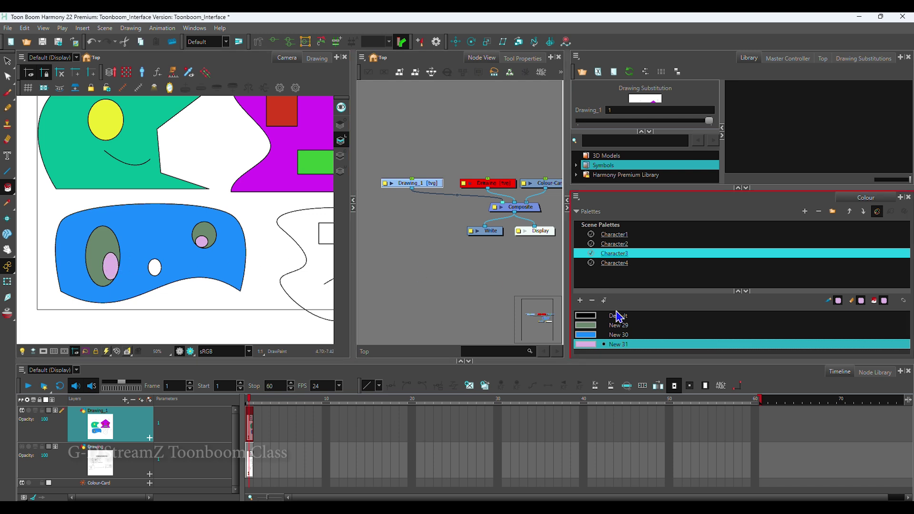
- Move the New 29 swatch to the end of the Character3 swatch list and fill character 3's nose with the black Default swatch
drag(619, 325, 618, 346)
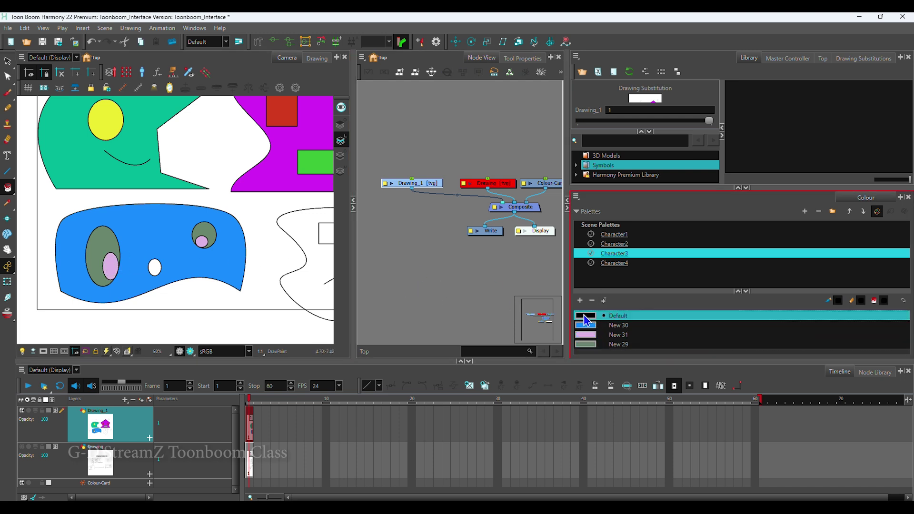
click(155, 268)
scroll(138, 309, down, 3)
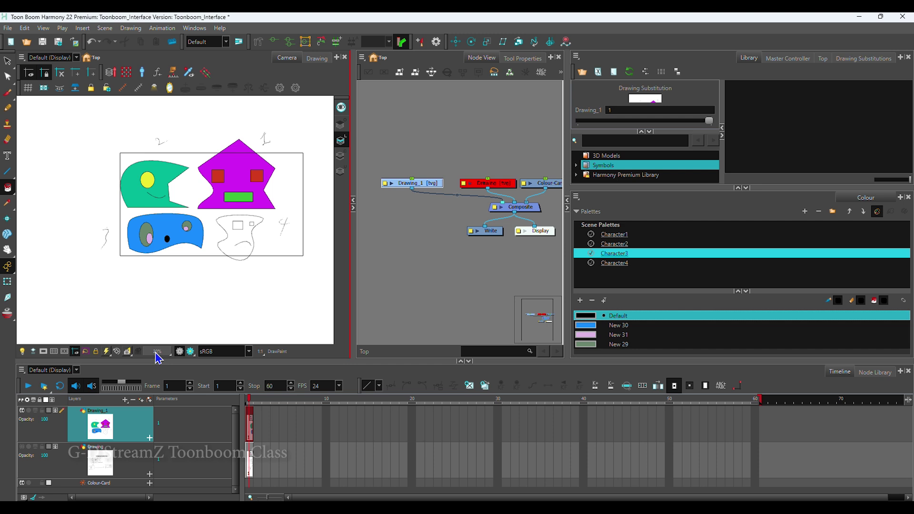
- Add two swatches to the Character4 palette and change New 33 to a bright magenta (H 326, S 100, V 99)
scroll(285, 230, up, 2)
click(614, 263)
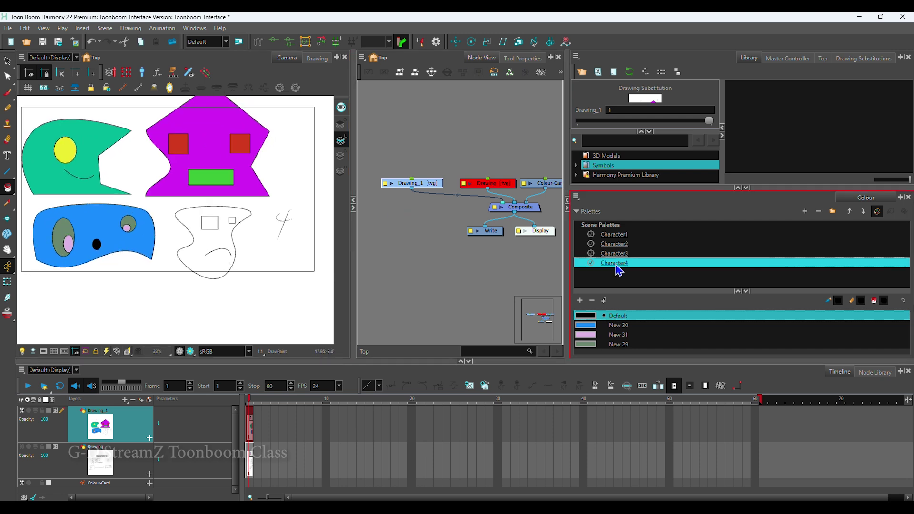
click(580, 301)
click(580, 301)
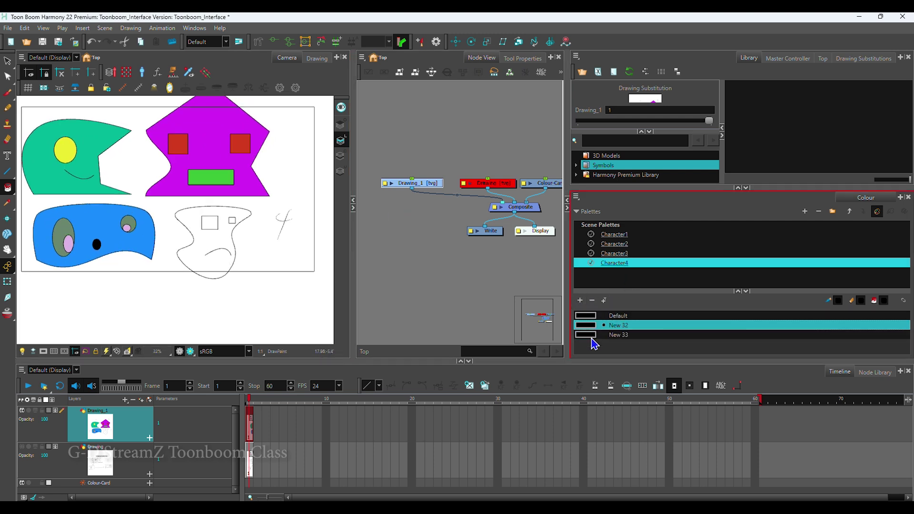
double_click(587, 335)
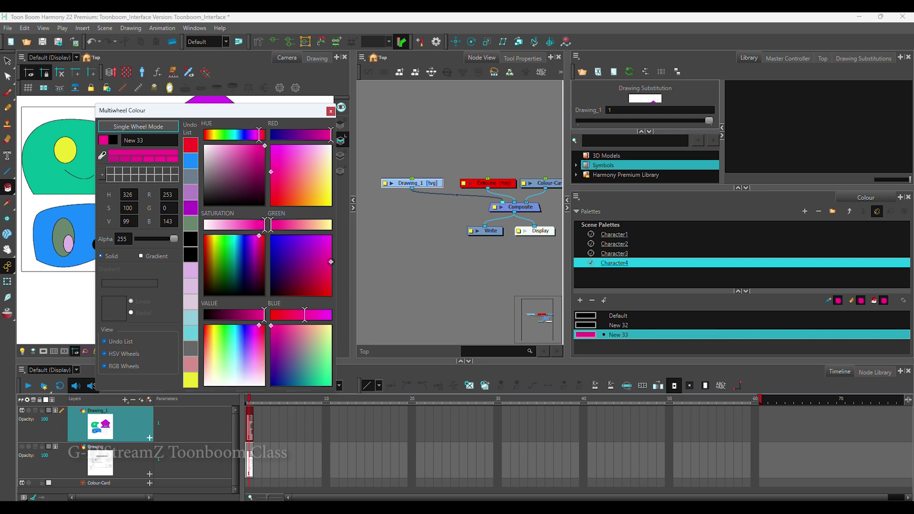
click(330, 111)
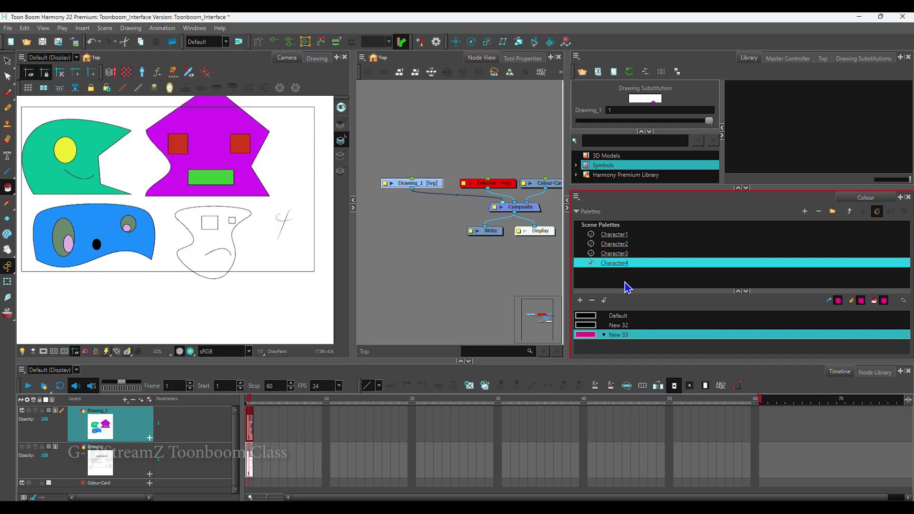
- Change the New 32 swatch in the Character4 palette to a bright yellow-green (H 68, S 100, V 94)
double_click(590, 326)
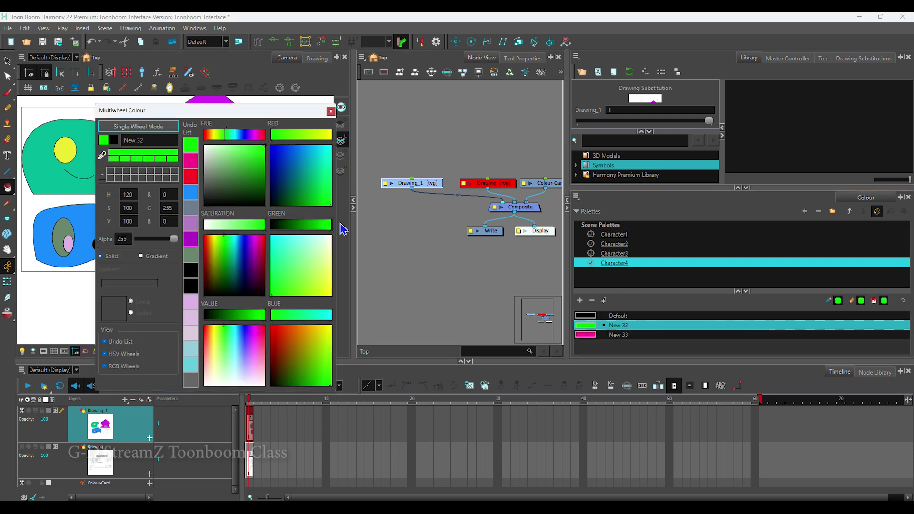
mouse_move(300, 334)
mouse_down()
mouse_move(271, 342)
mouse_move(304, 386)
mouse_up()
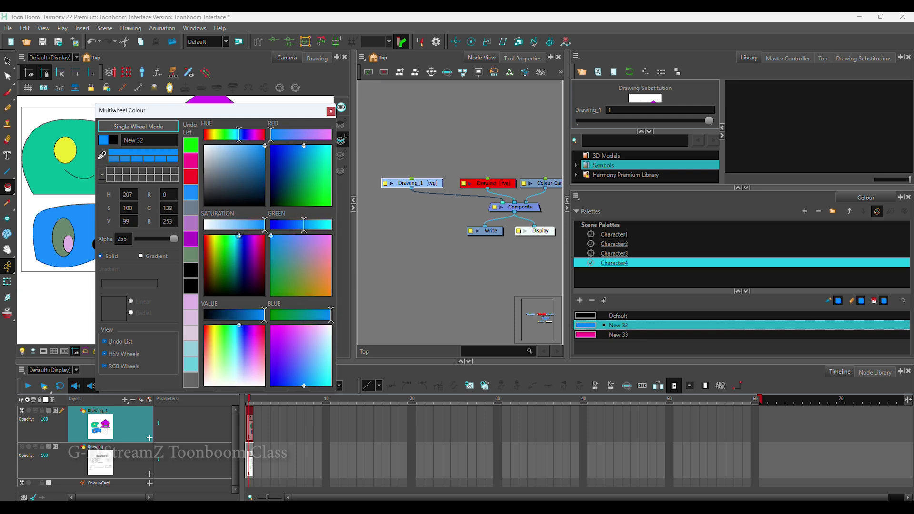
drag(223, 238, 212, 237)
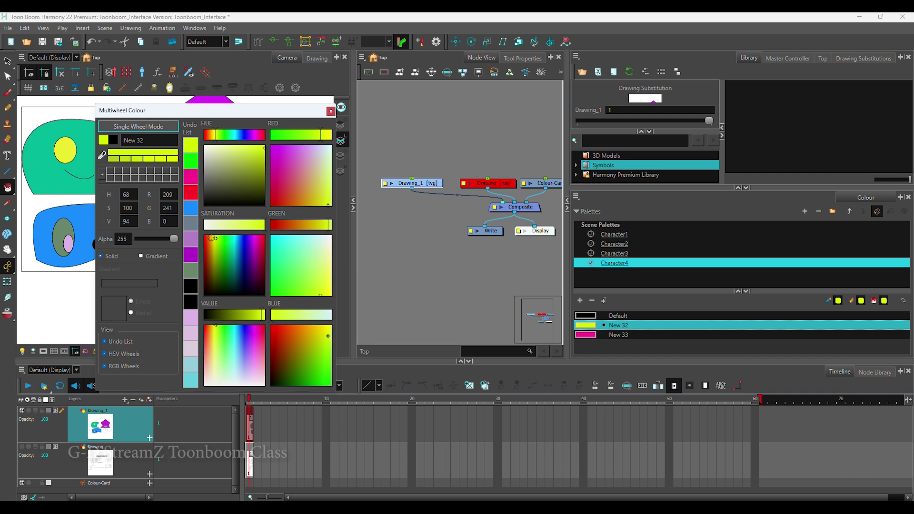
click(331, 111)
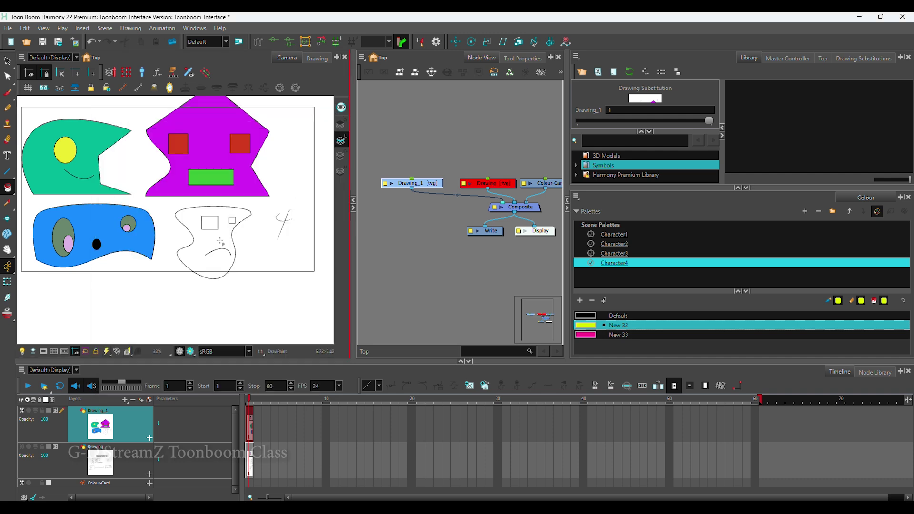
- Add a third swatch, New 34, to the Character4 palette and set it to a pale green (H 147, S 32, V 80)
scroll(220, 241, up, 4)
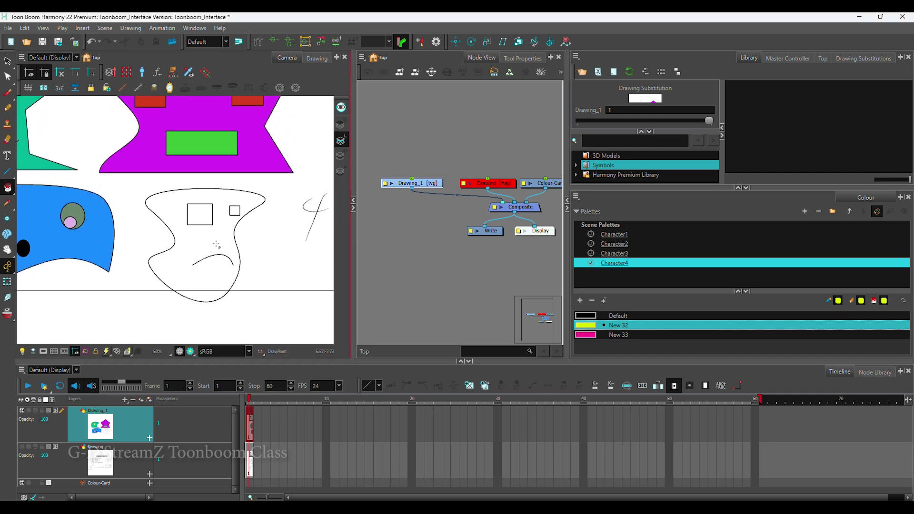
click(580, 300)
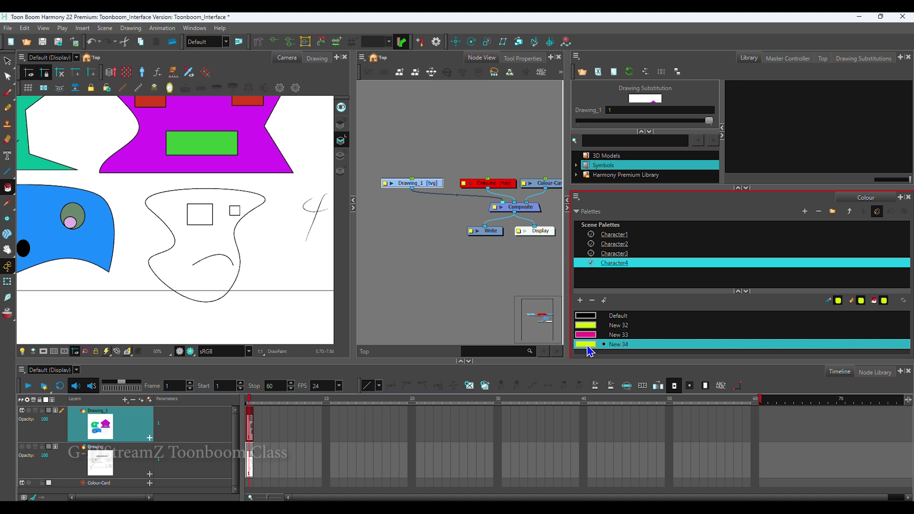
double_click(587, 344)
click(221, 178)
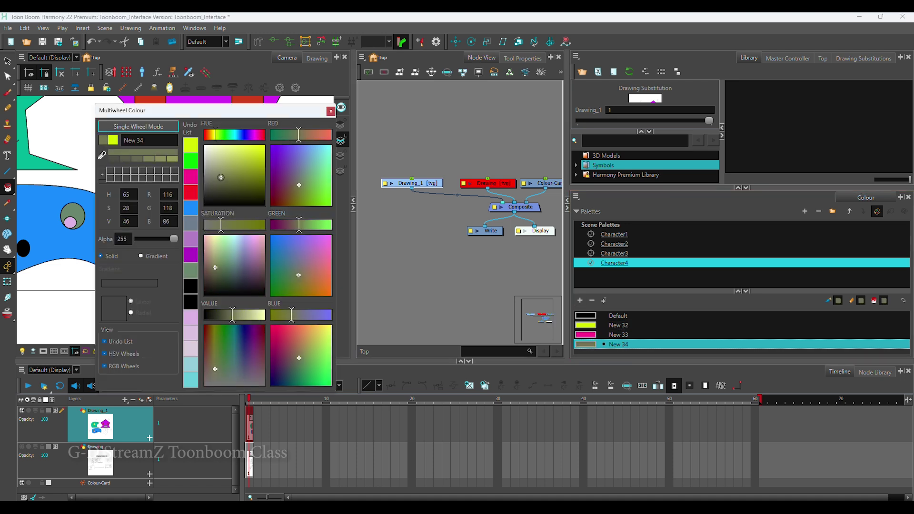
drag(221, 177, 228, 174)
drag(219, 136, 229, 136)
click(228, 158)
click(223, 158)
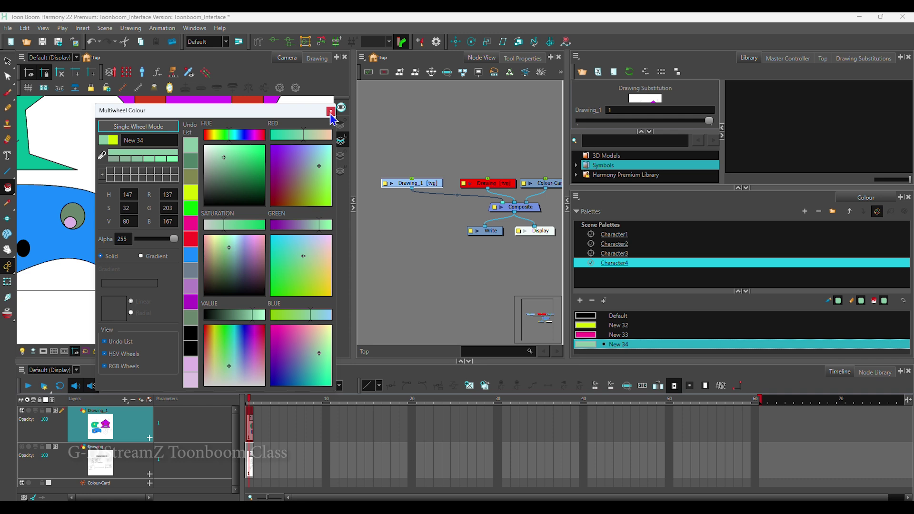
click(330, 112)
- Fill character 4's face with the yellow-green New 32 swatch and both of its square eyes with the magenta New 33 swatch
scroll(149, 310, down, 3)
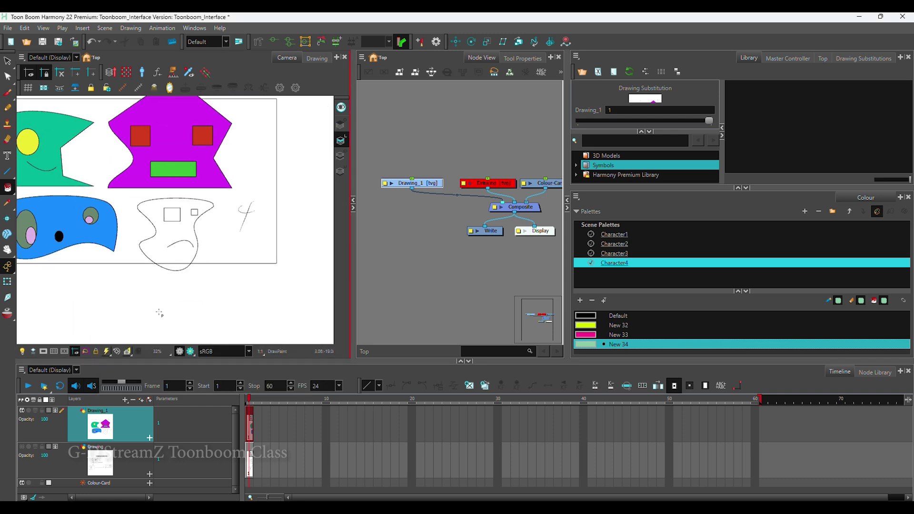
click(586, 325)
click(176, 228)
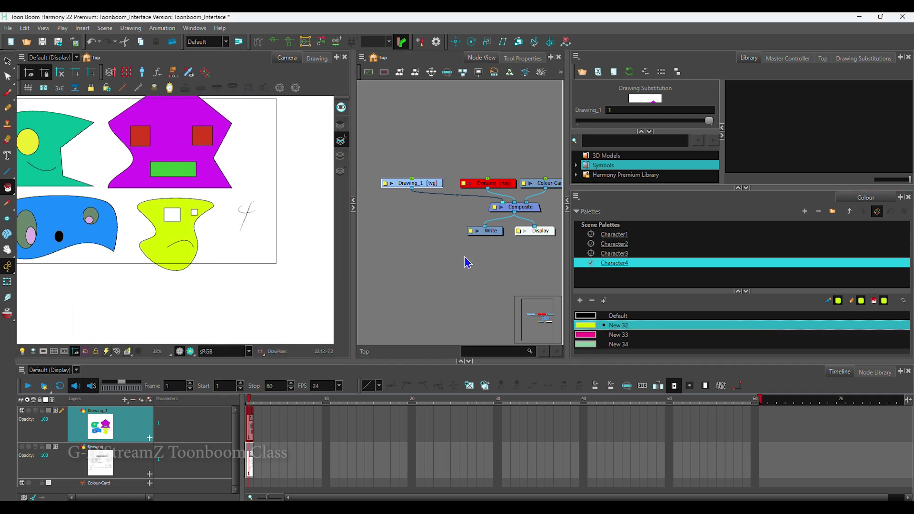
click(591, 336)
scroll(174, 214, up, 1)
click(171, 213)
click(200, 210)
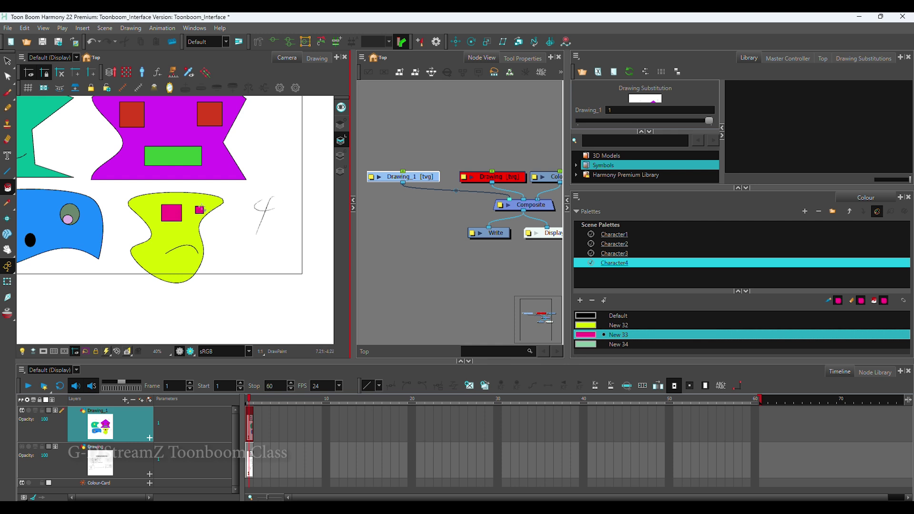
- Open the Tint Panel for the Character2 palette and place it beside the character drawings
scroll(210, 205, down, 3)
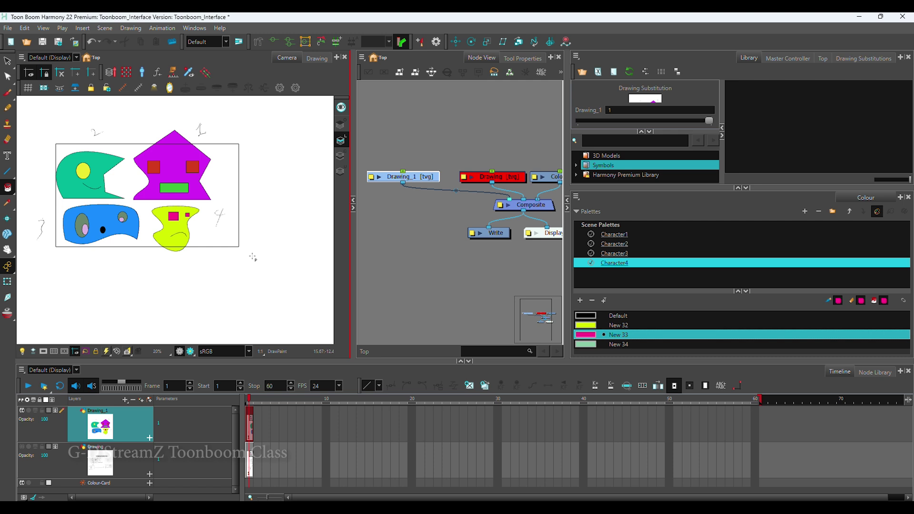
click(623, 235)
click(622, 262)
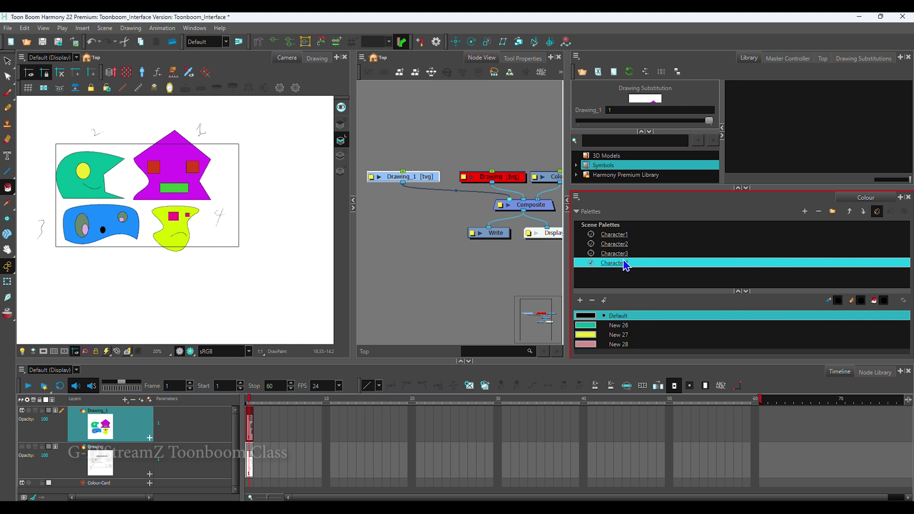
click(621, 237)
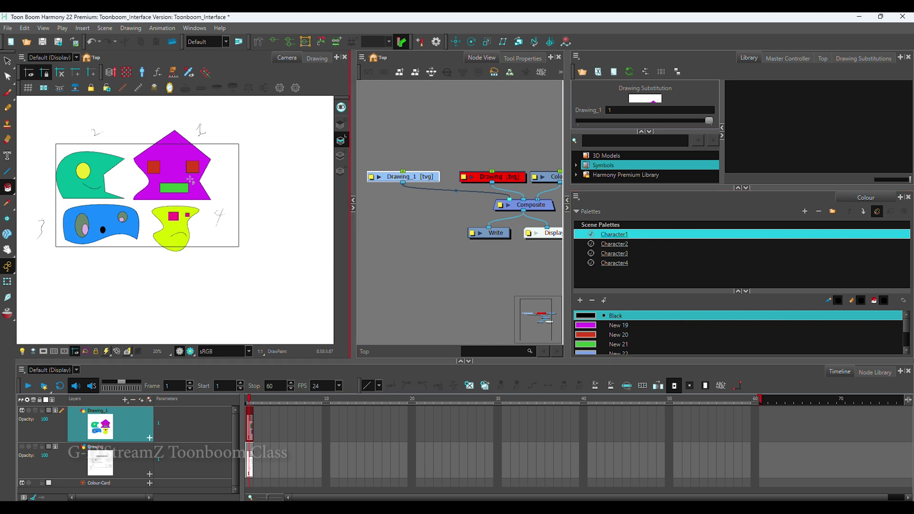
click(630, 245)
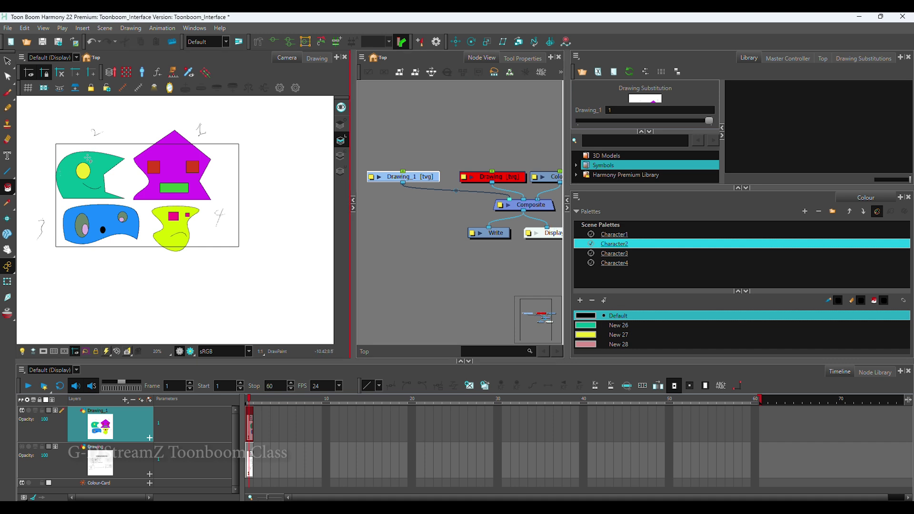
right_click(627, 249)
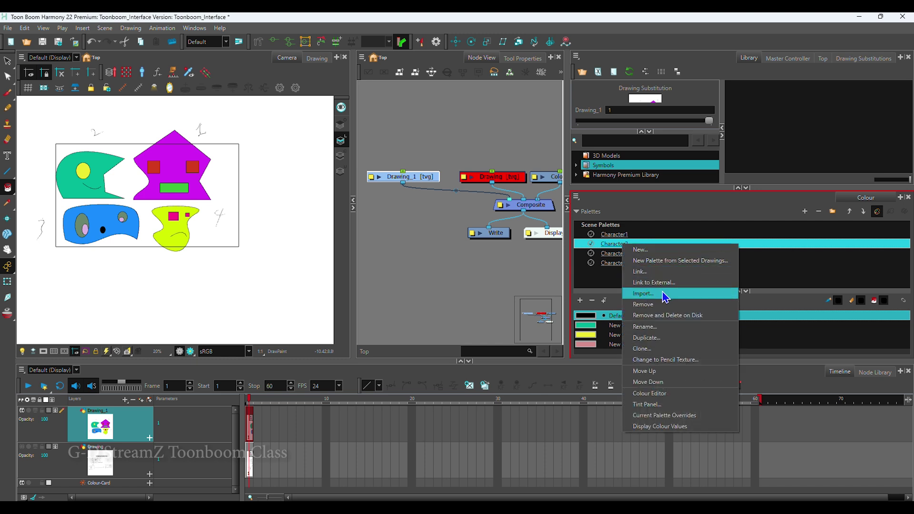
click(664, 411)
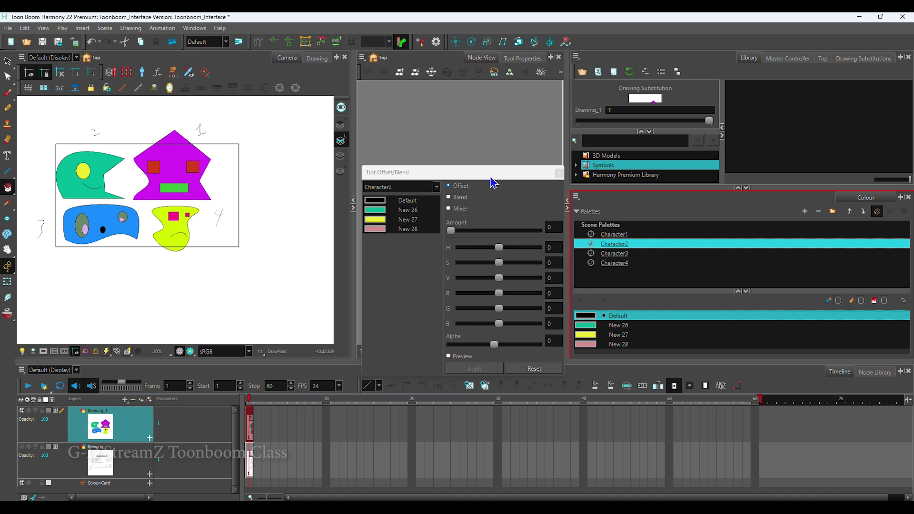
drag(491, 177, 461, 171)
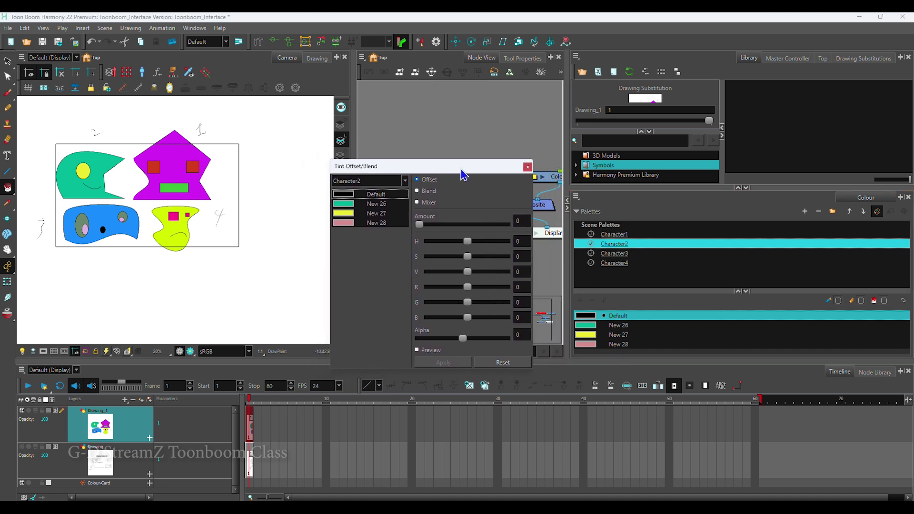
- Select all Character2 swatches for tinting, turn on the preview and set the offset Amount to 31
click(353, 213)
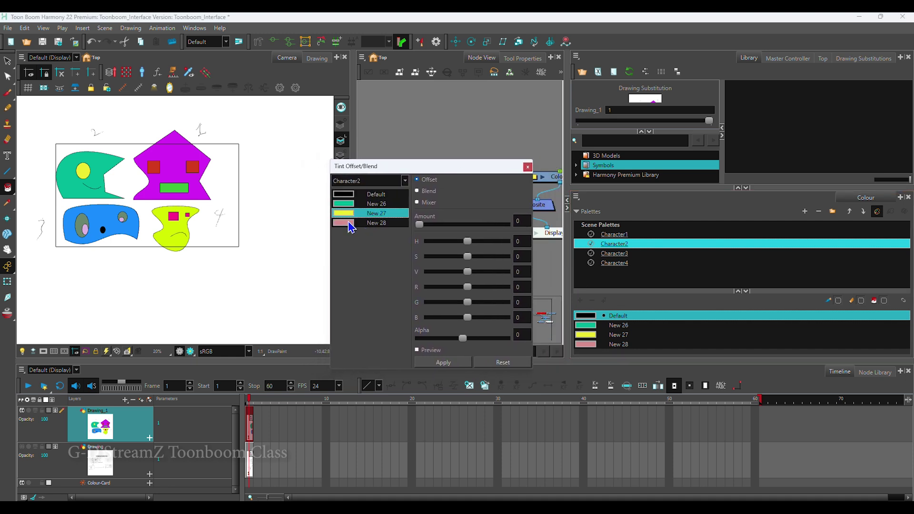
click(351, 241)
click(366, 196)
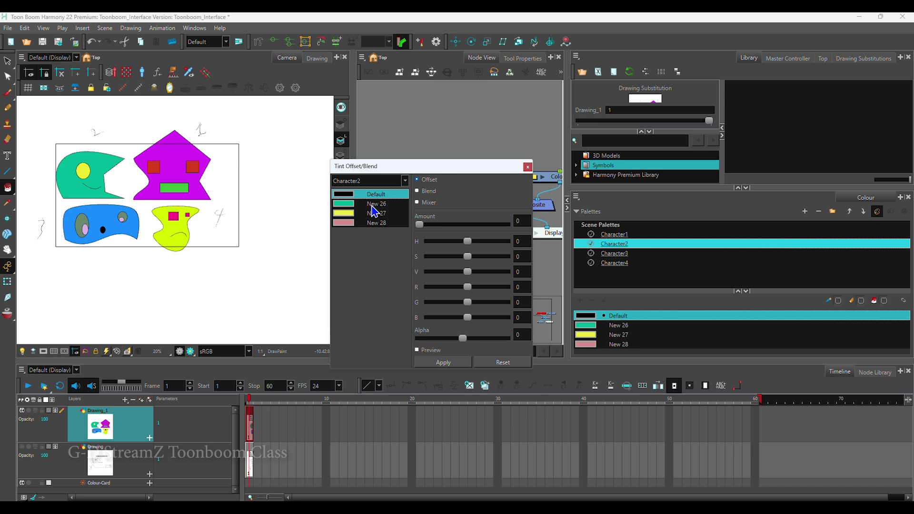
shift+click(395, 222)
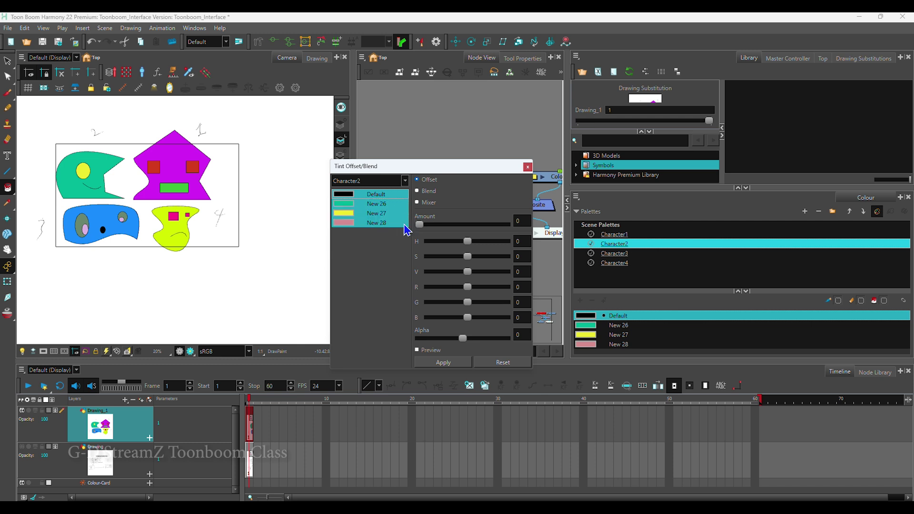
click(377, 276)
click(372, 223)
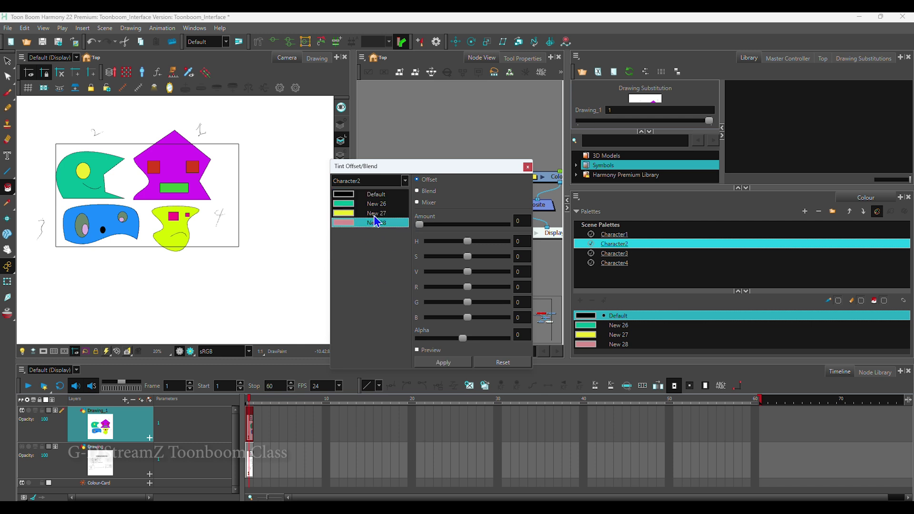
key(ctrl+a)
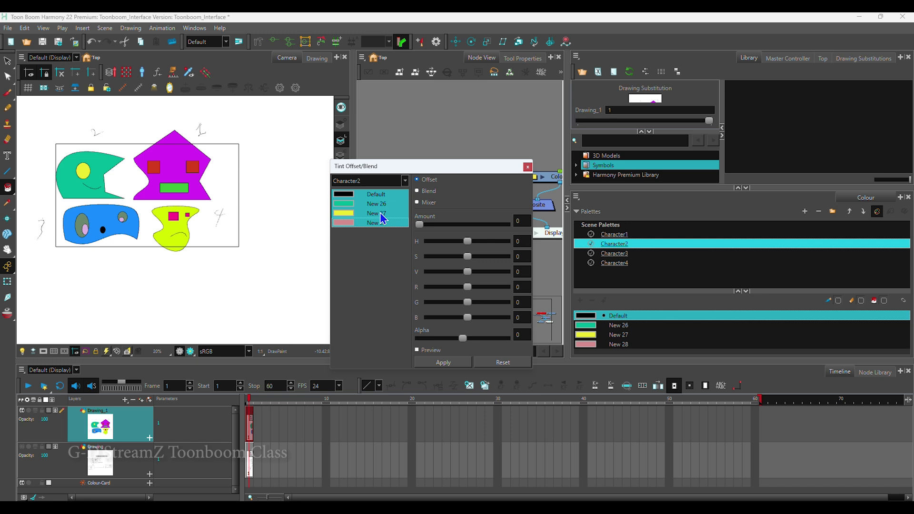
click(417, 351)
drag(424, 228, 470, 229)
drag(466, 225, 439, 229)
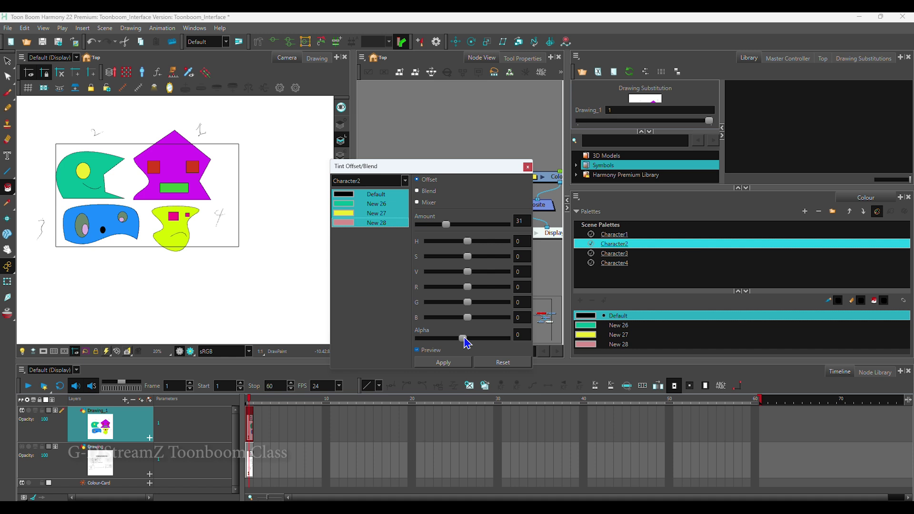
- Limit the tint selection to the Character2 swatches New 26, New 27 and New 28, leaving out Default
mouse_move(467, 343)
mouse_down()
mouse_move(496, 343)
mouse_move(398, 353)
mouse_move(508, 351)
mouse_move(434, 355)
mouse_move(495, 345)
mouse_move(462, 344)
mouse_up()
click(523, 336)
click(406, 324)
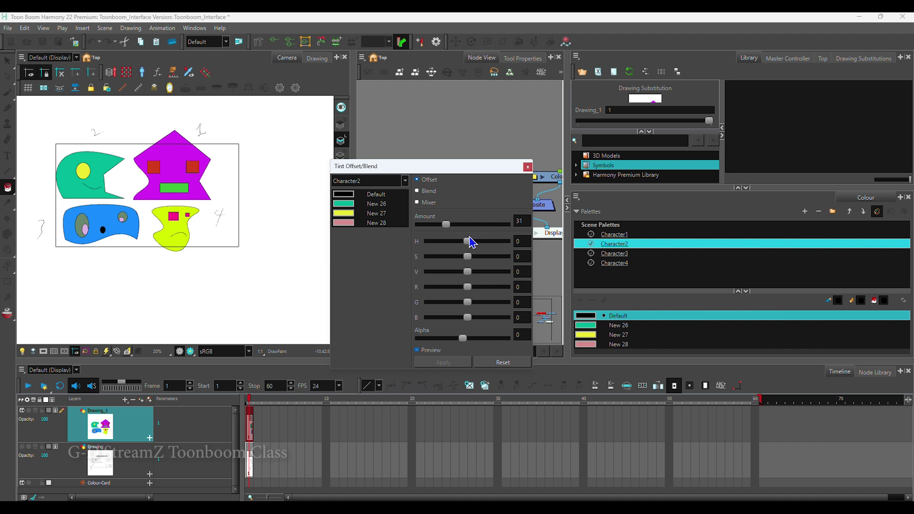
click(374, 224)
click(376, 213)
click(375, 204)
click(375, 213)
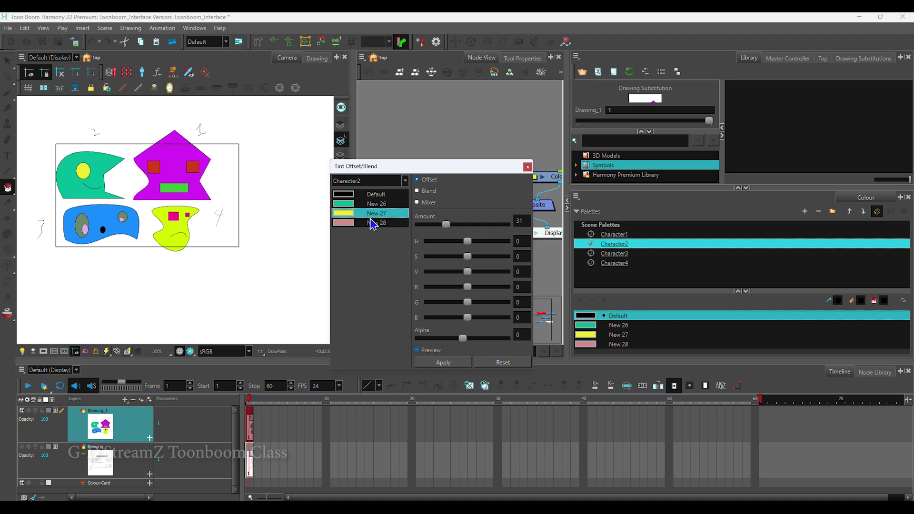
click(374, 223)
click(375, 214)
click(375, 205)
click(379, 215)
click(372, 207)
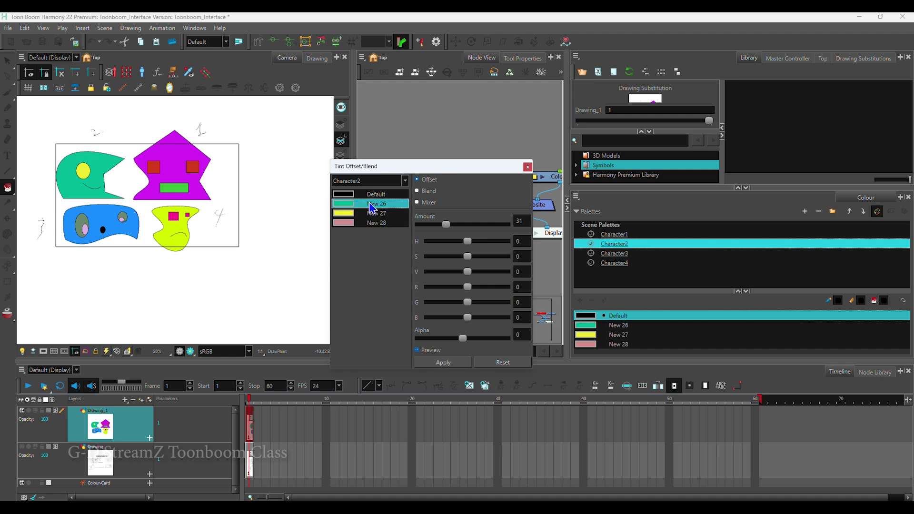
shift+click(351, 223)
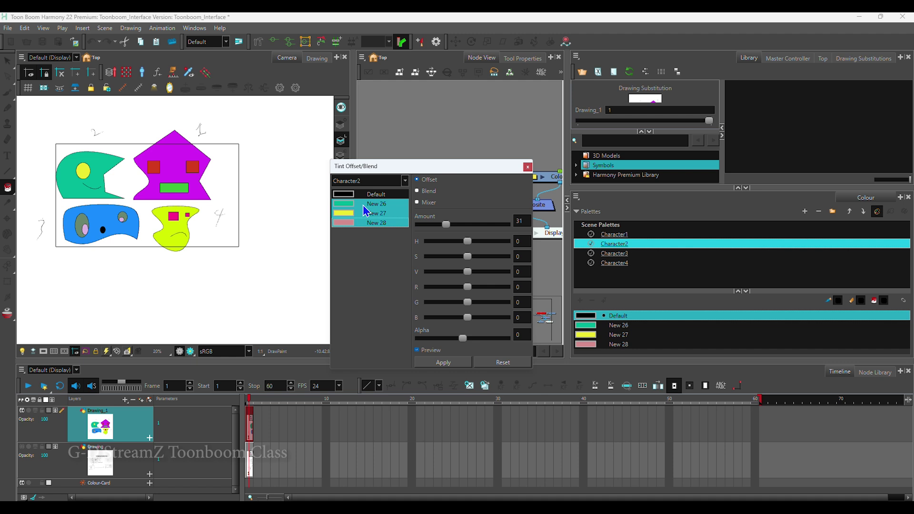
- Set the tint Amount to 26 and try hue offsets of -247 and 159 on the selected Character2 swatches
mouse_move(449, 224)
mouse_down()
mouse_move(423, 224)
mouse_move(447, 227)
mouse_move(441, 238)
mouse_up()
drag(467, 242, 441, 246)
click(49, 164)
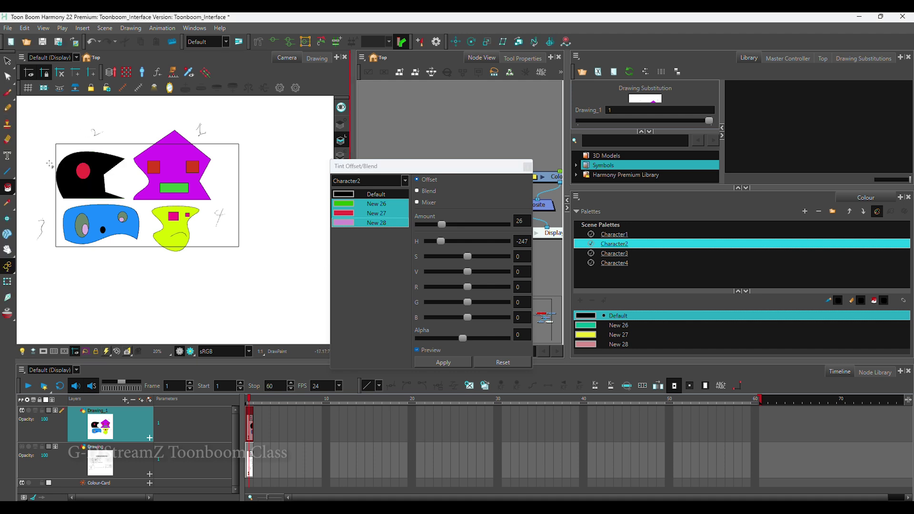
key(ctrl+z)
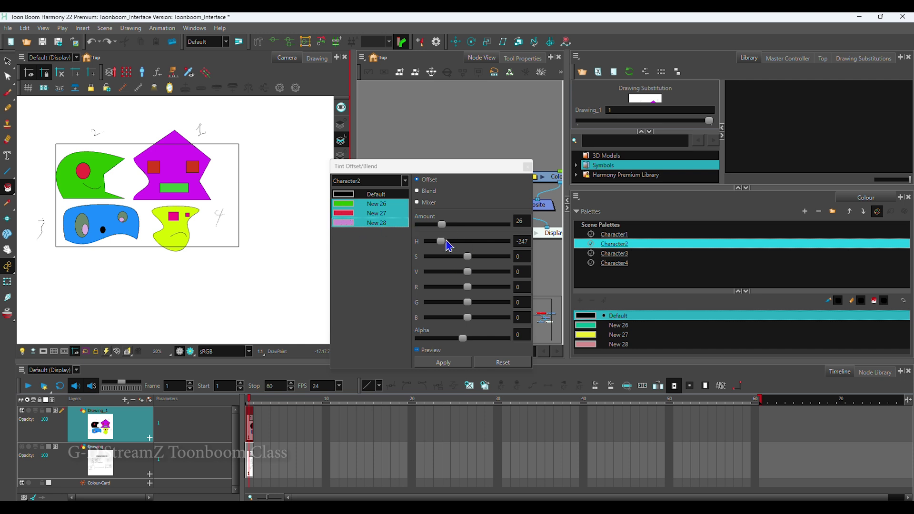
drag(436, 240, 486, 257)
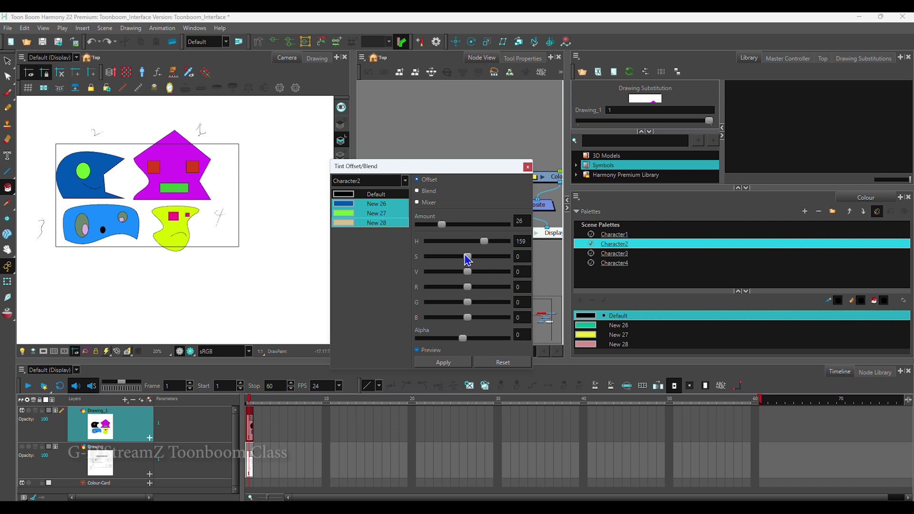
- Try saturation offsets of -100 and 100 on the selected Character2 swatches, and settle on hue 89 and saturation 24
drag(468, 259, 421, 271)
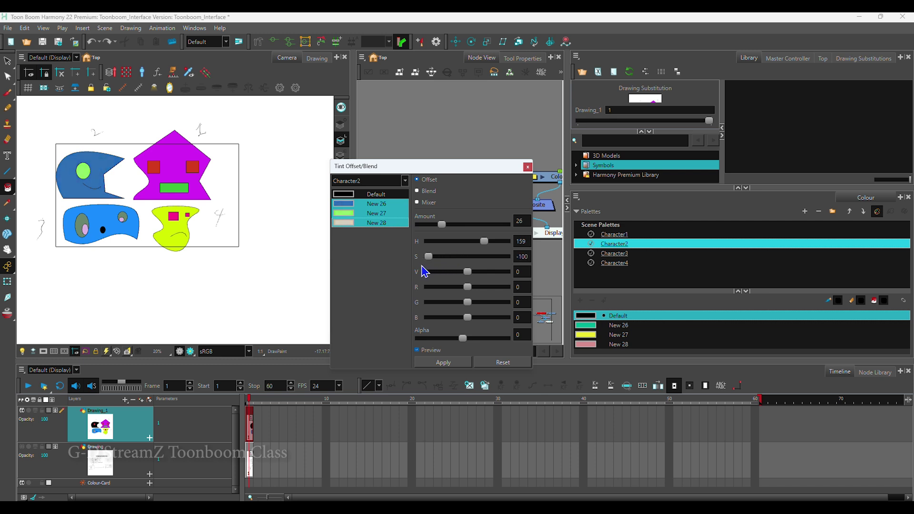
drag(431, 264, 510, 258)
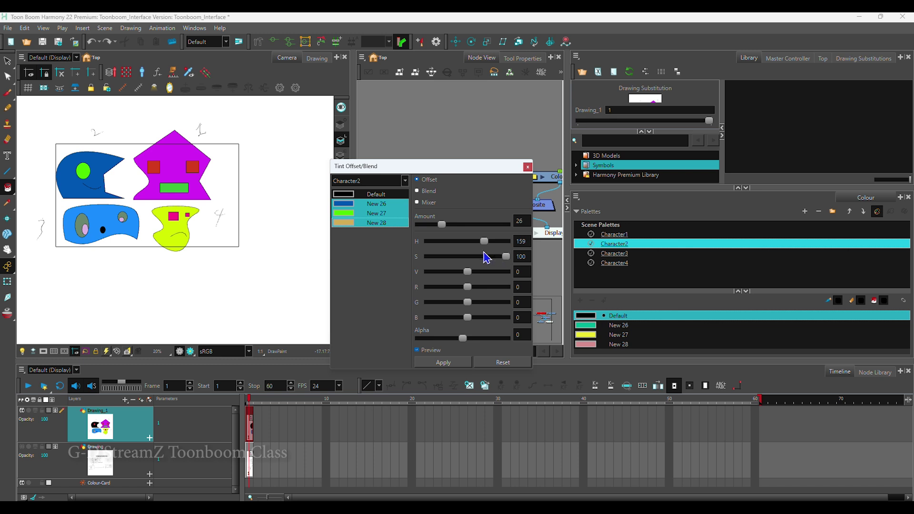
click(519, 258)
drag(505, 264, 469, 275)
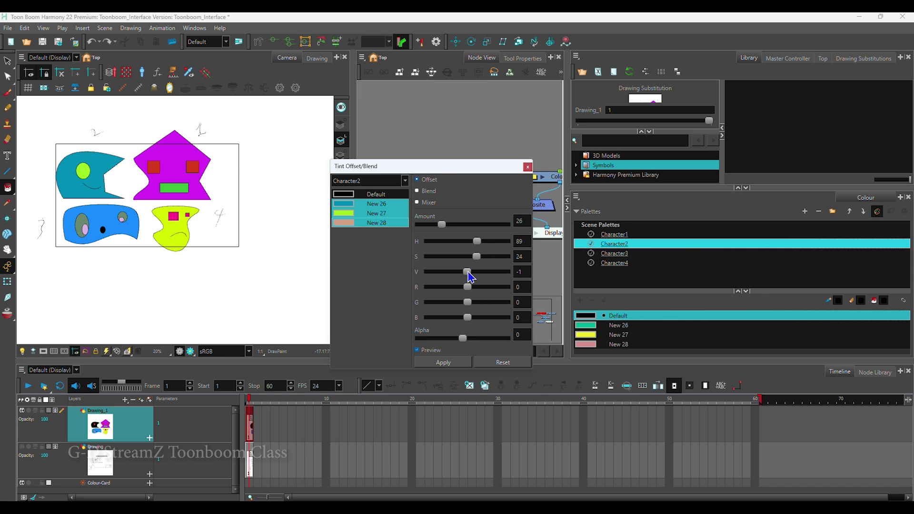
- Try value (V) offsets of -99 and 100 on the selected Character2 swatches, and settle on 12
drag(470, 280, 418, 280)
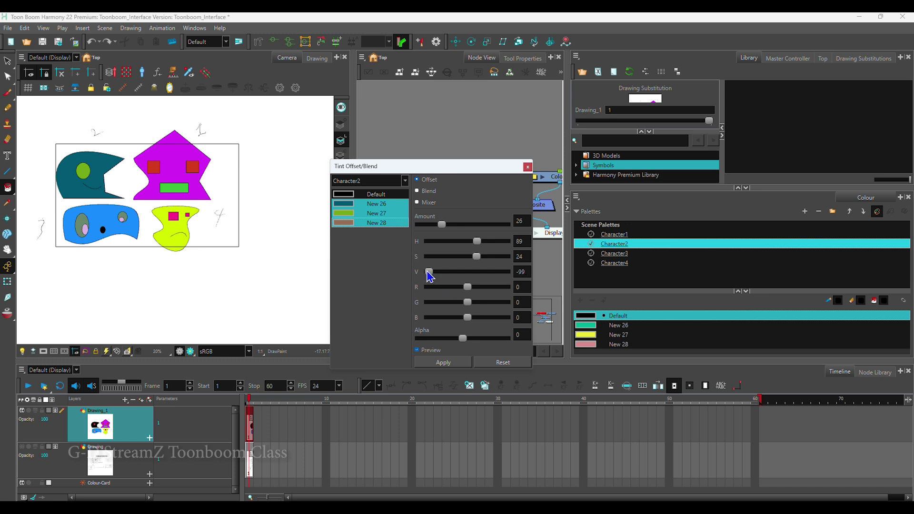
drag(427, 273, 511, 282)
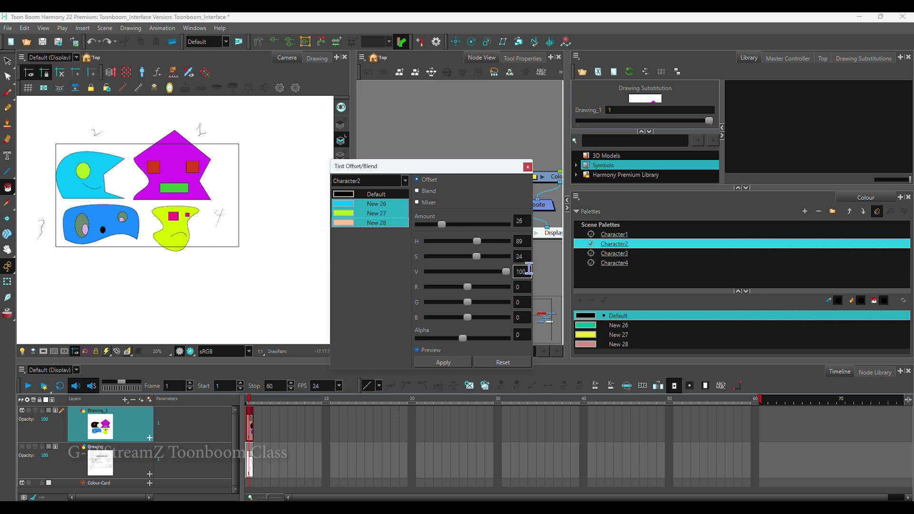
drag(506, 271, 465, 286)
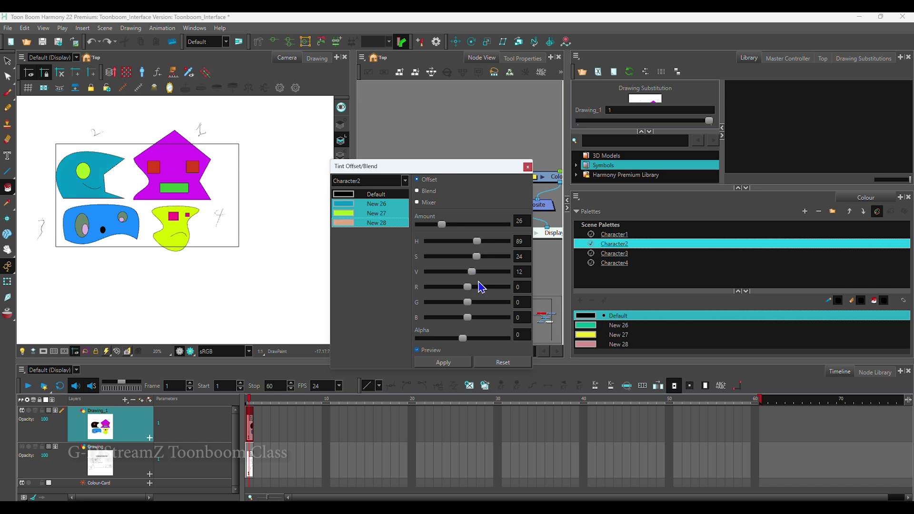
- Compare red offsets of -255 and 255 on the selected Character2 swatches, and bring both red and green to 2
drag(469, 288, 414, 295)
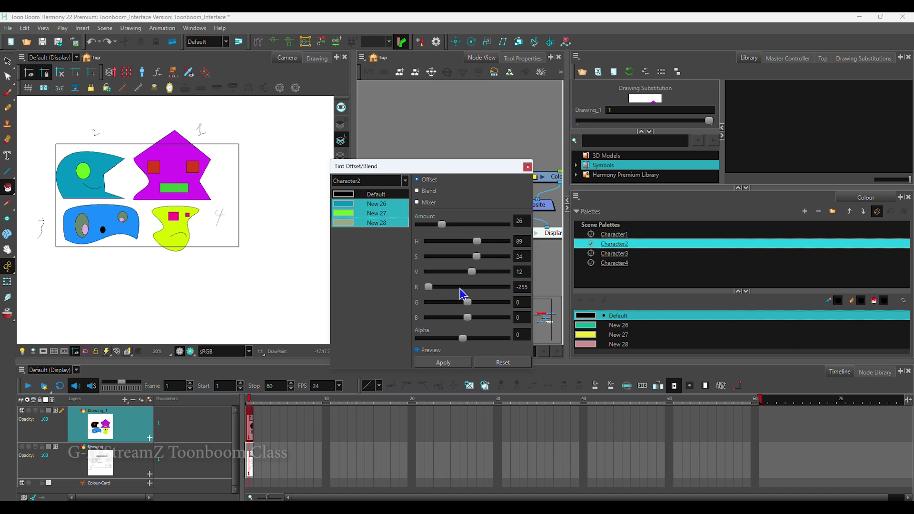
drag(428, 291, 471, 299)
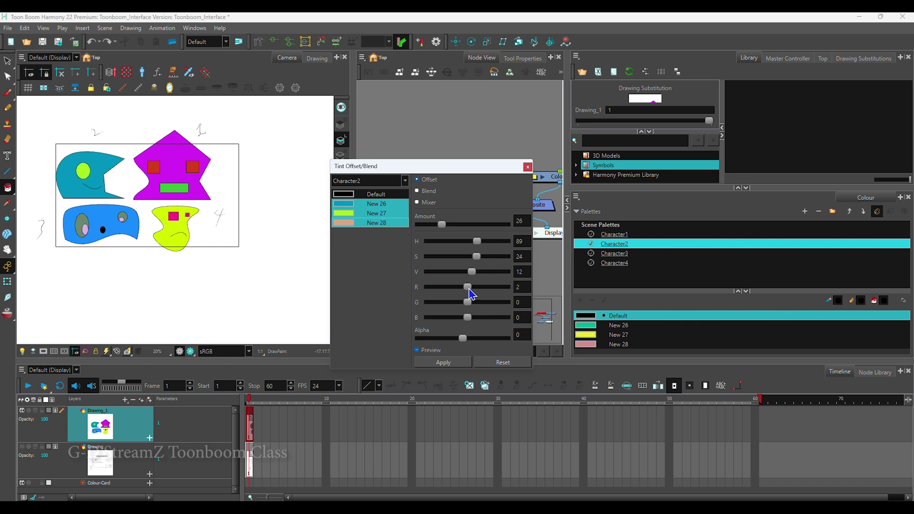
drag(471, 294, 514, 298)
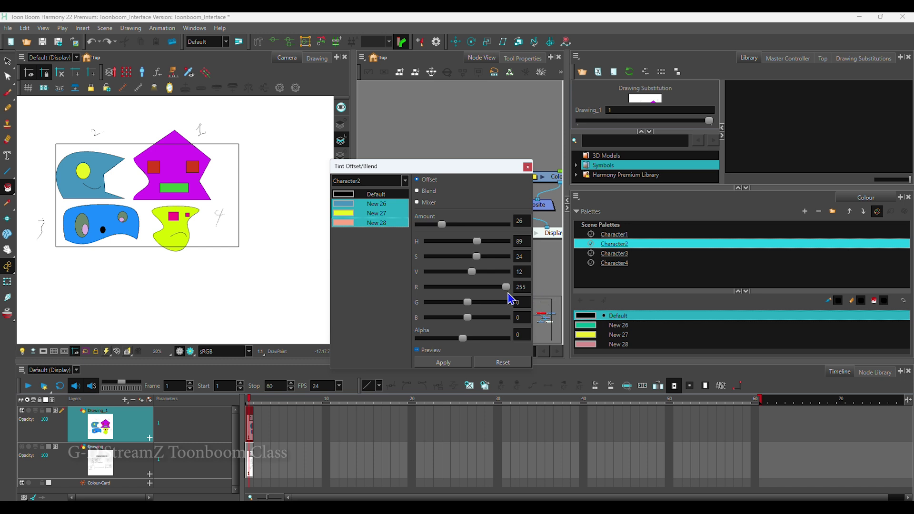
mouse_move(507, 288)
mouse_down()
mouse_move(400, 305)
mouse_move(520, 296)
mouse_up()
drag(507, 289, 421, 300)
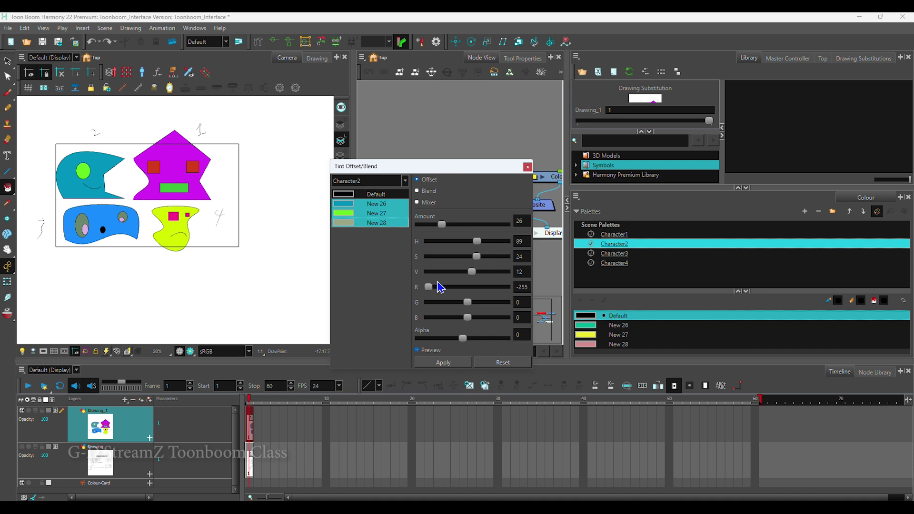
drag(429, 288, 528, 296)
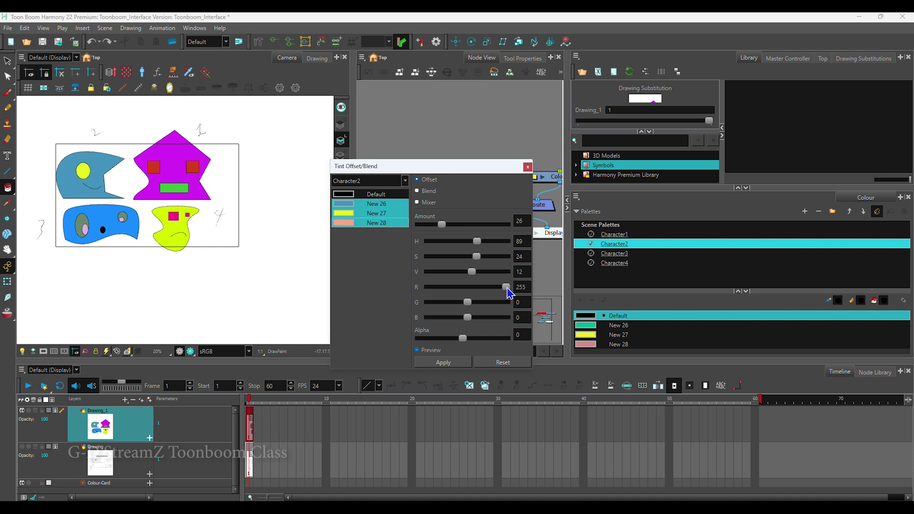
drag(506, 287, 471, 305)
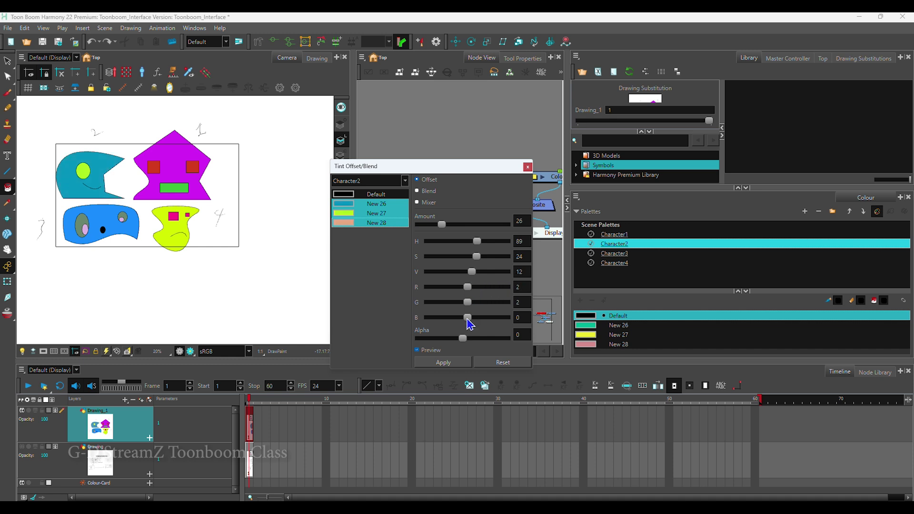
- Try blue at 255 and -255 with green at -255, and swing the red offset between -255 and 255
drag(469, 320, 517, 322)
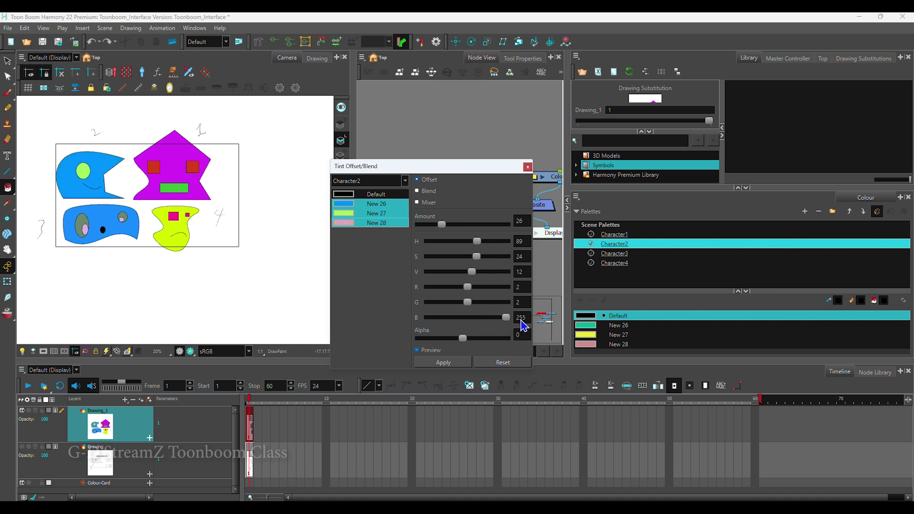
drag(506, 318, 419, 307)
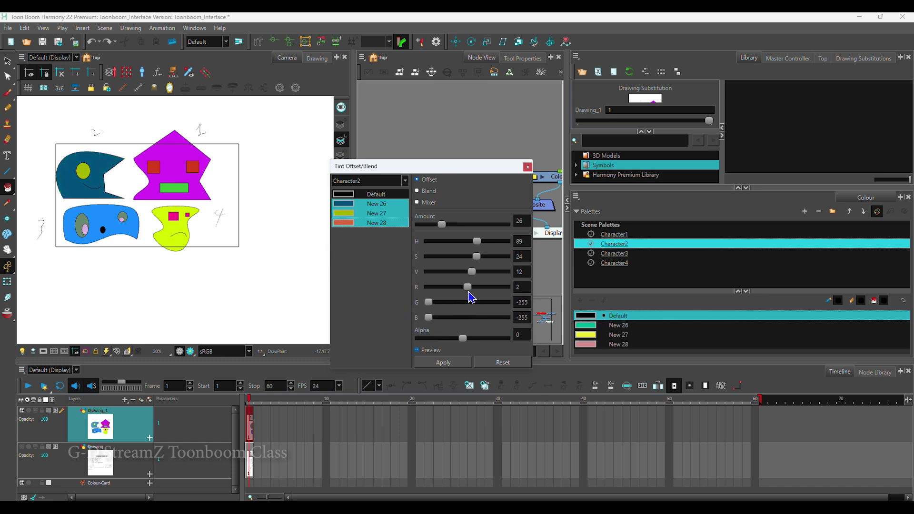
drag(467, 289, 315, 350)
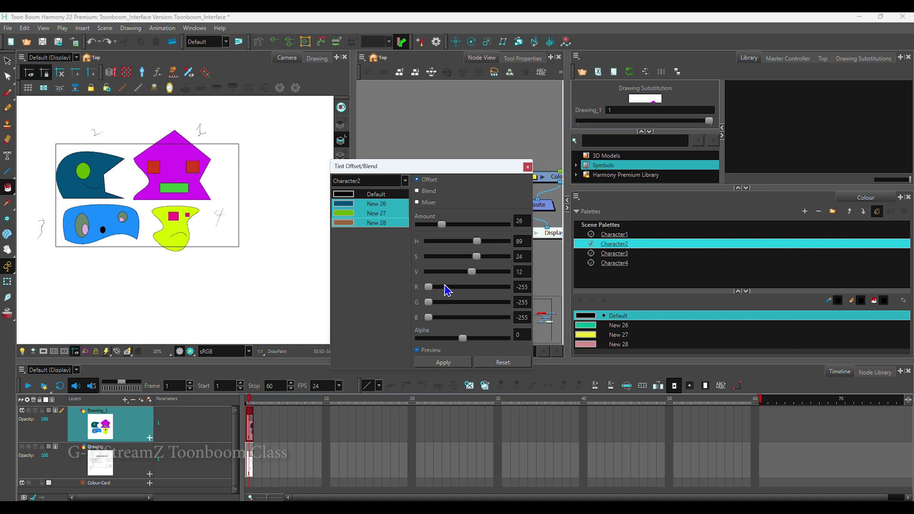
drag(429, 288, 567, 302)
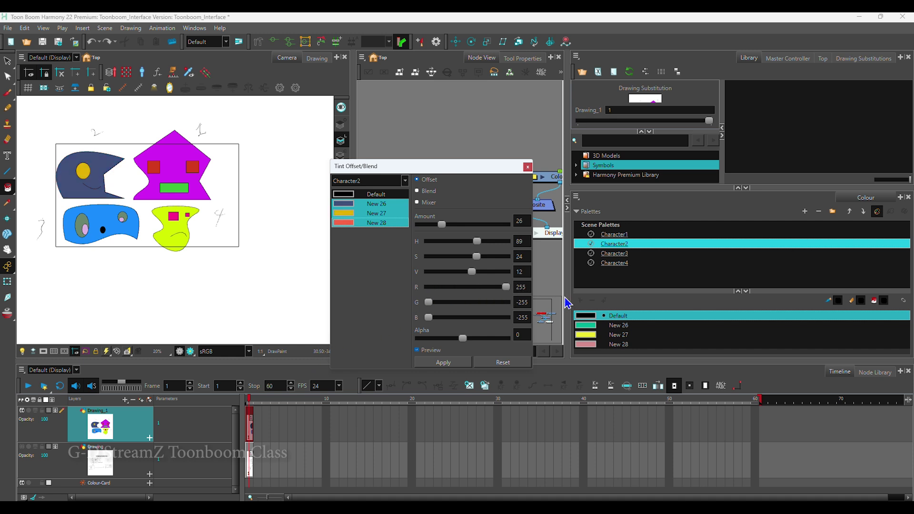
- Try hue -360 with varied saturation, value, red and green offsets on the Character2 swatches, and reset the tint settings
drag(474, 276, 420, 253)
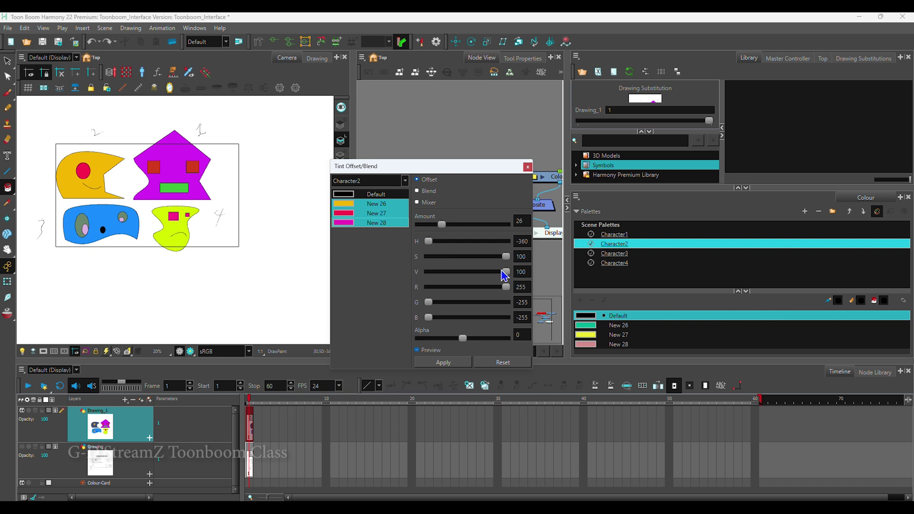
drag(507, 257, 461, 309)
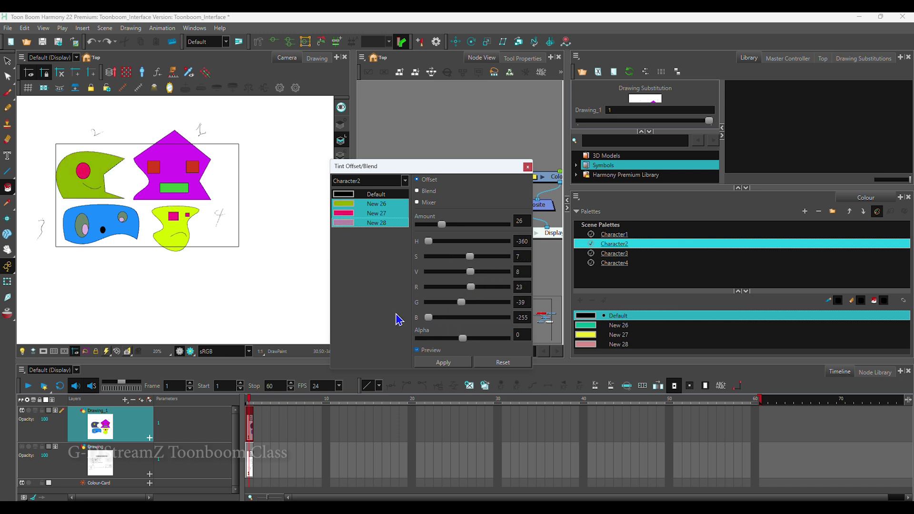
drag(472, 257, 481, 288)
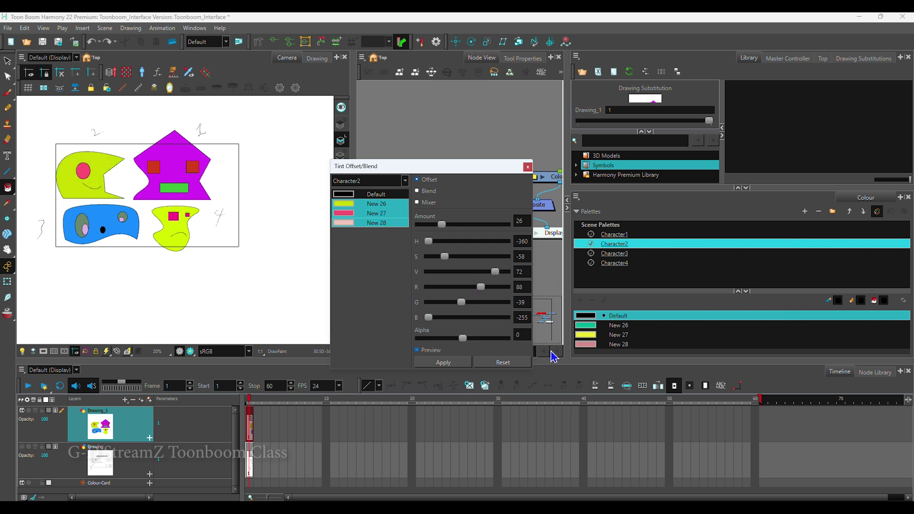
click(503, 364)
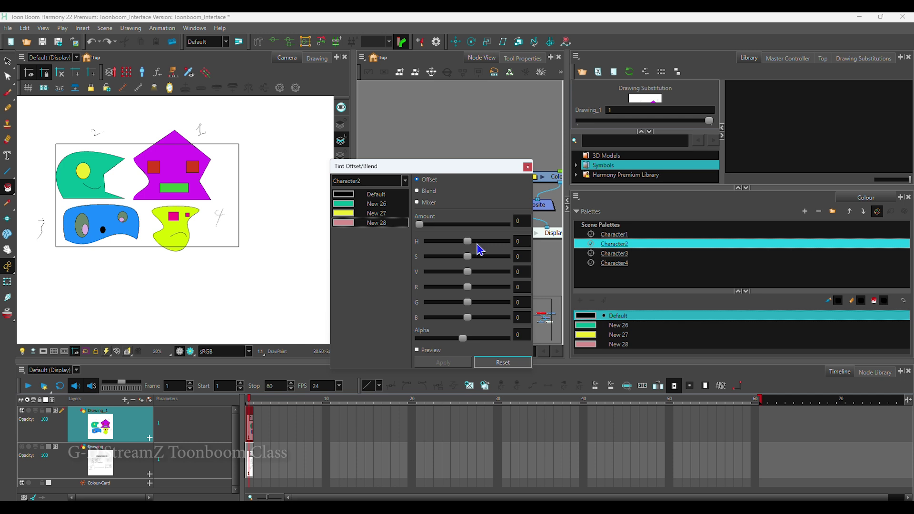
- Preview a tint of Amount 27, hue 334, saturation -10, value 100, red and green 255 and blue -255 on New 26–28, and reset it
drag(468, 241, 486, 242)
drag(422, 224, 493, 242)
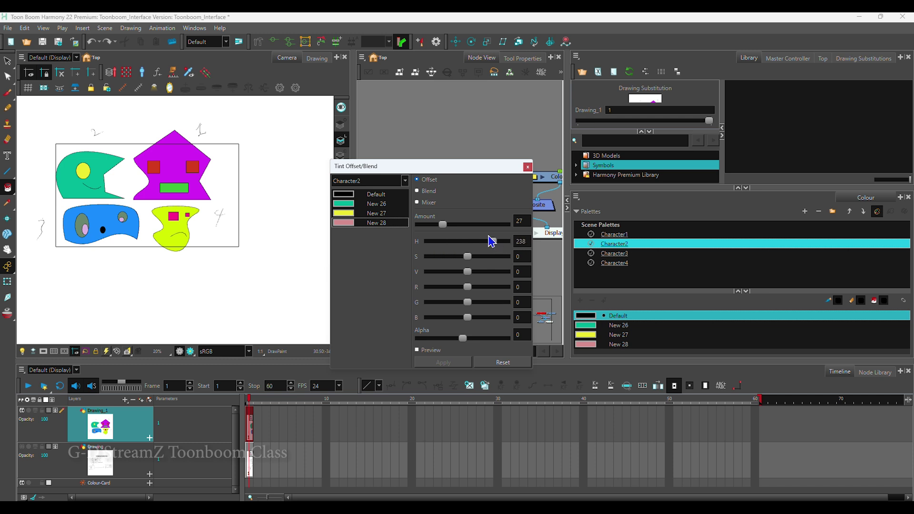
click(359, 205)
shift+click(345, 224)
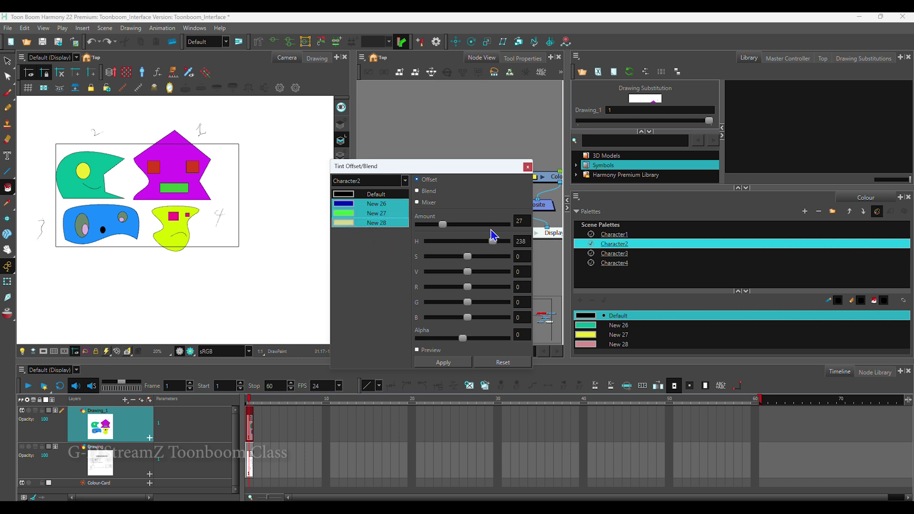
drag(493, 241, 413, 324)
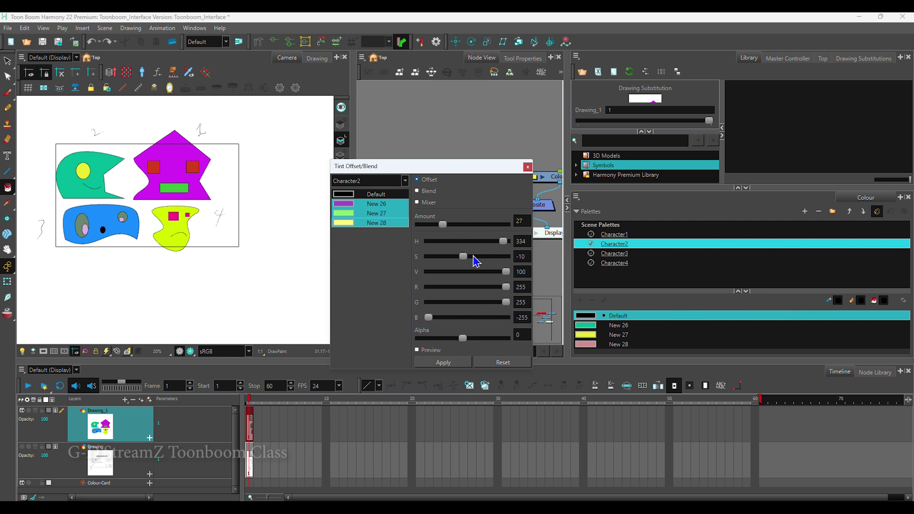
click(418, 351)
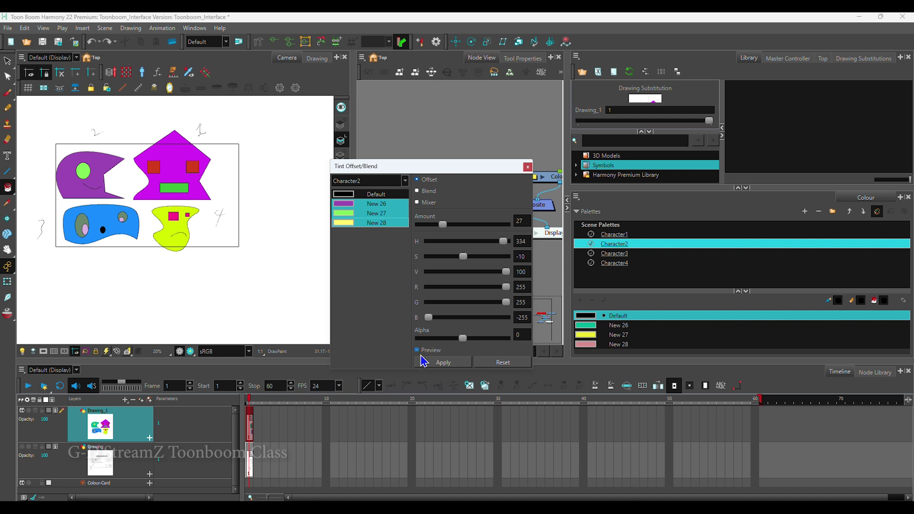
click(485, 366)
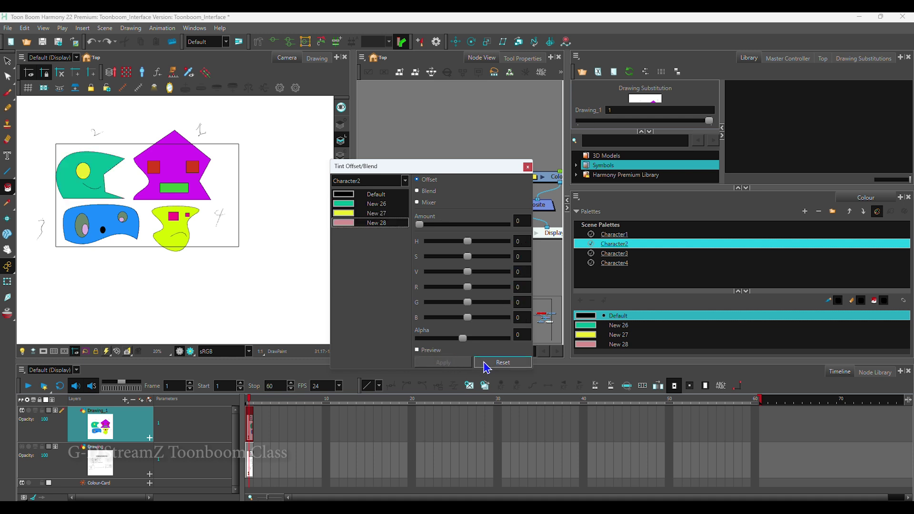
- Preview a new tint on New 26, New 27 and New 28 with Amount 100, hue 185, saturation 1 and value -1
click(417, 351)
drag(421, 224, 510, 242)
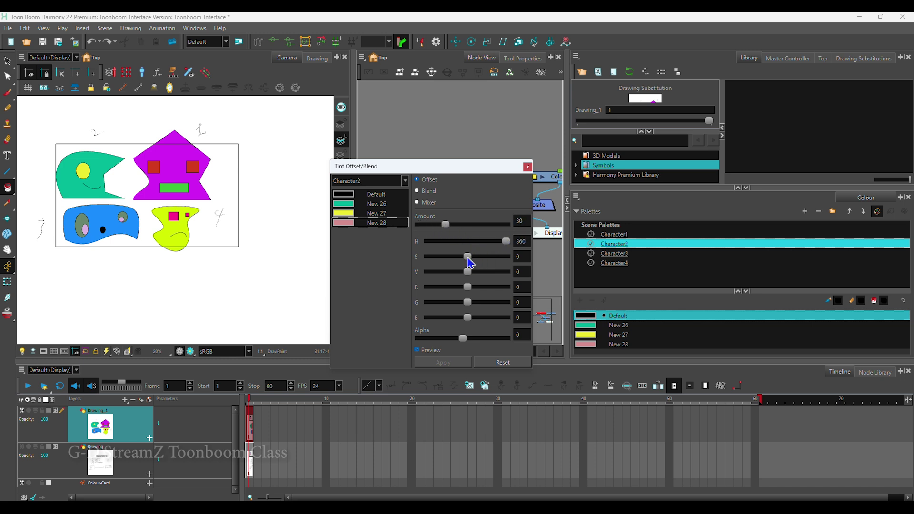
drag(376, 204, 349, 224)
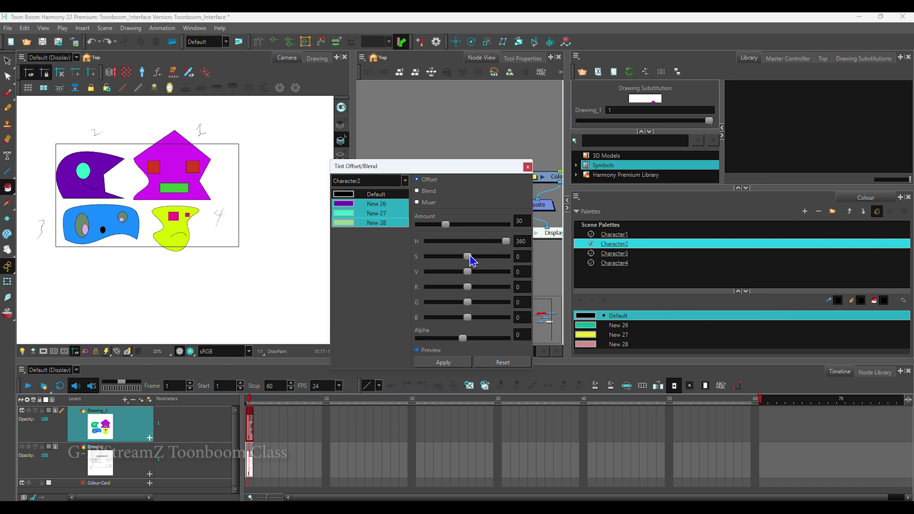
mouse_move(468, 257)
mouse_down()
mouse_move(433, 259)
mouse_move(505, 259)
mouse_move(425, 266)
mouse_move(452, 262)
mouse_up()
mouse_move(507, 241)
mouse_down()
mouse_move(430, 251)
mouse_move(492, 250)
mouse_move(479, 247)
mouse_move(490, 243)
mouse_move(486, 227)
mouse_move(517, 233)
mouse_move(445, 234)
mouse_move(507, 233)
mouse_up()
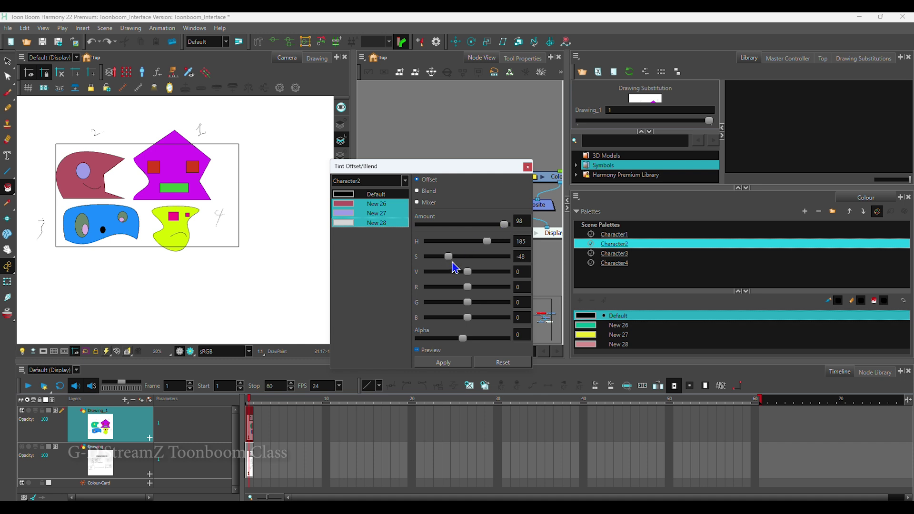
drag(455, 260, 468, 280)
drag(504, 224, 517, 230)
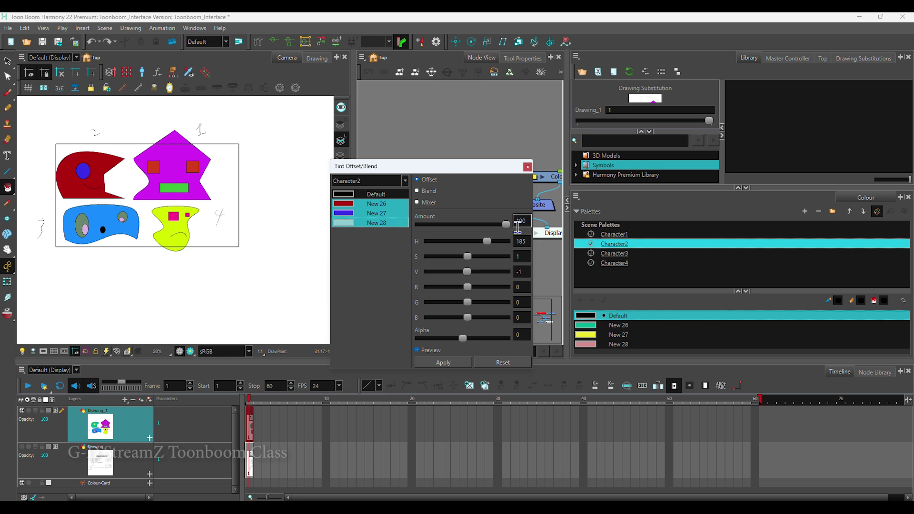
- Try red, green and blue offsets of -255 on the selected swatches, and close the Tint Panel without applying the tint
drag(467, 287, 424, 297)
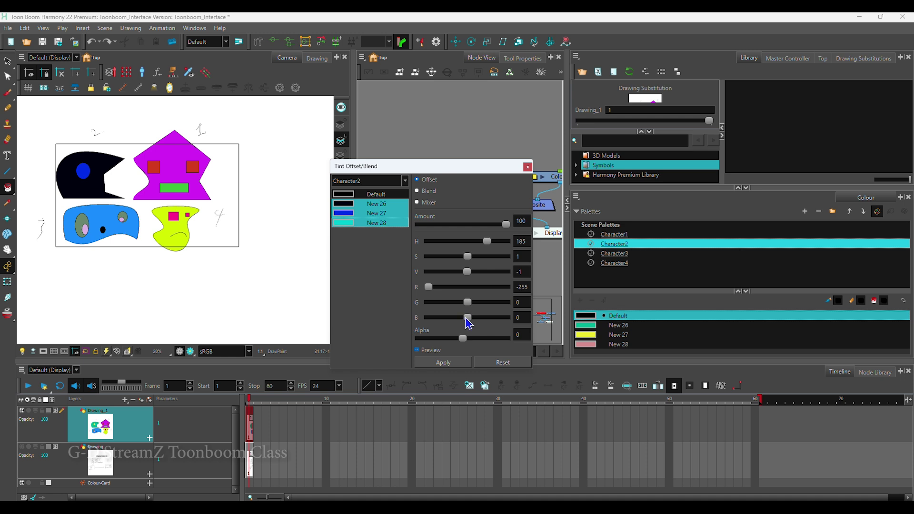
drag(466, 318, 359, 338)
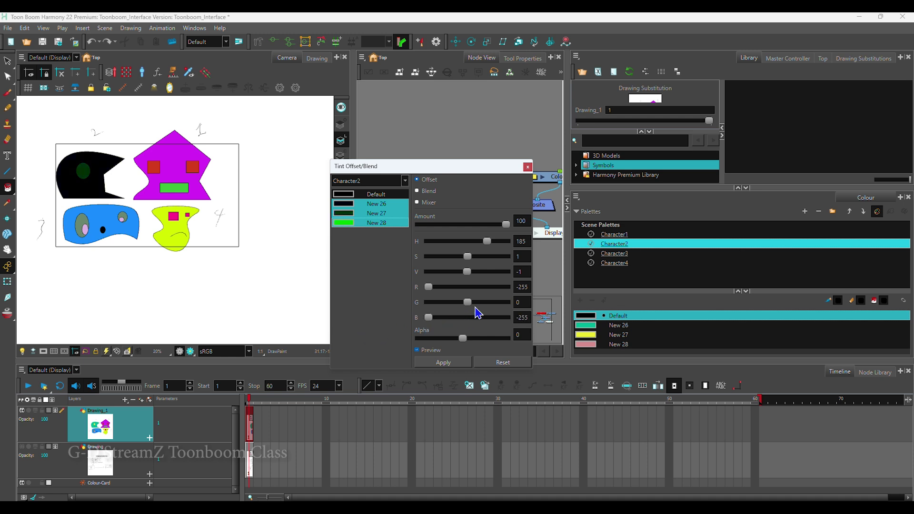
drag(469, 301, 403, 316)
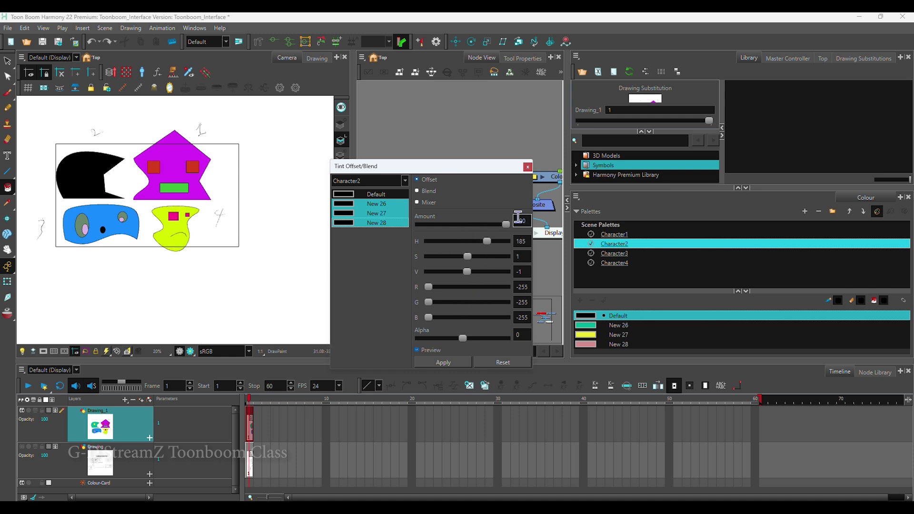
click(527, 168)
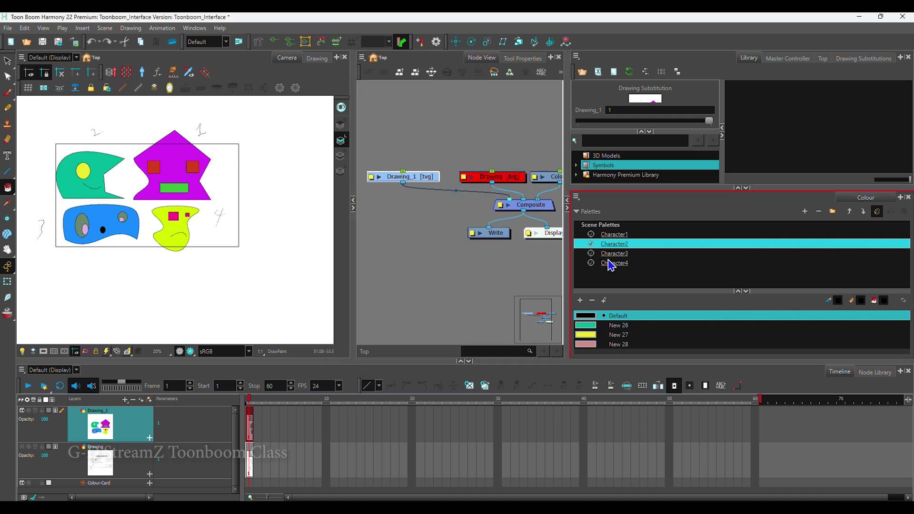
right_click(629, 250)
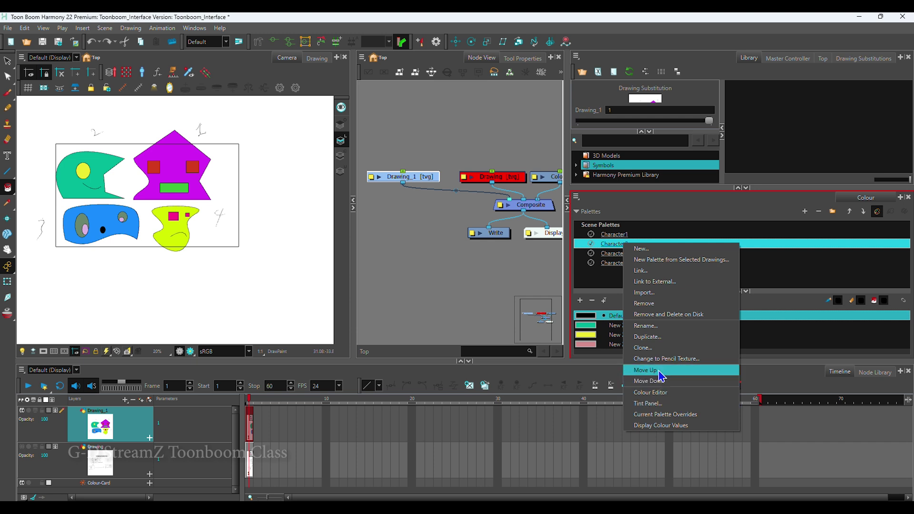
click(612, 274)
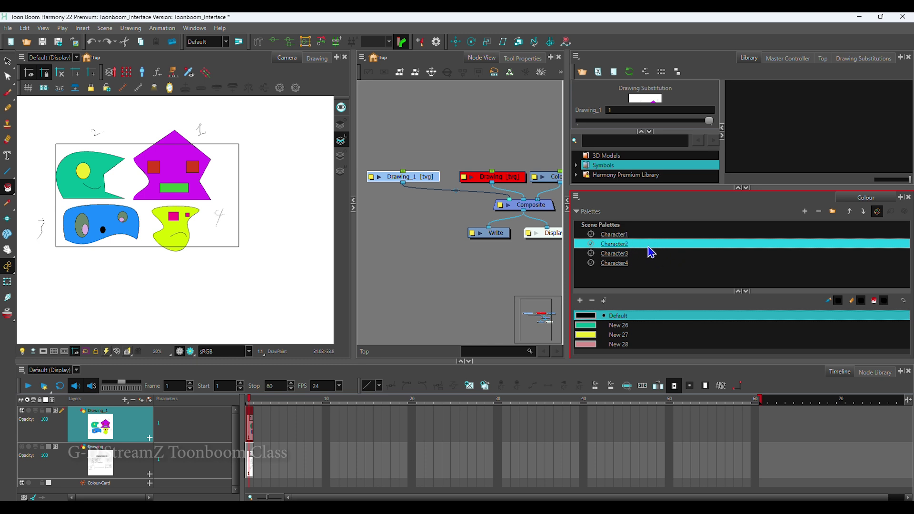
- Move the Character2 palette to the start of the palette list, down to the end, and back to second place
right_click(635, 251)
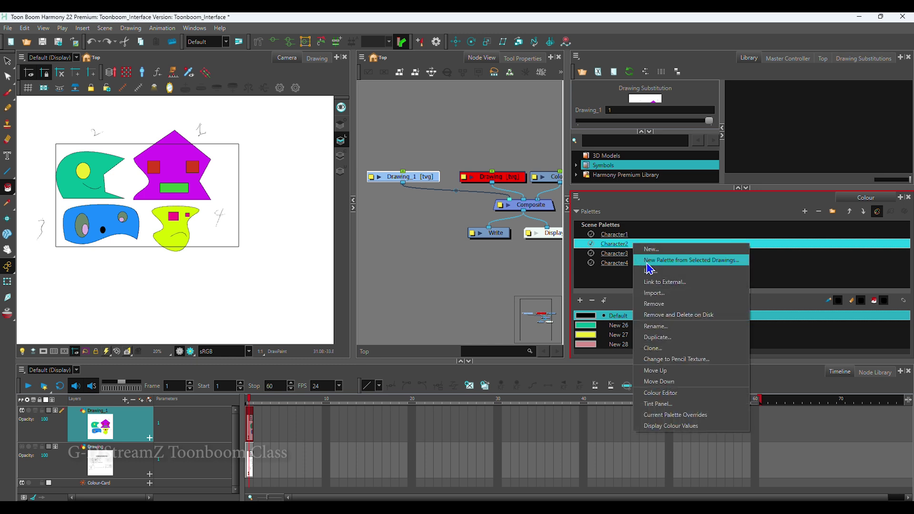
click(681, 372)
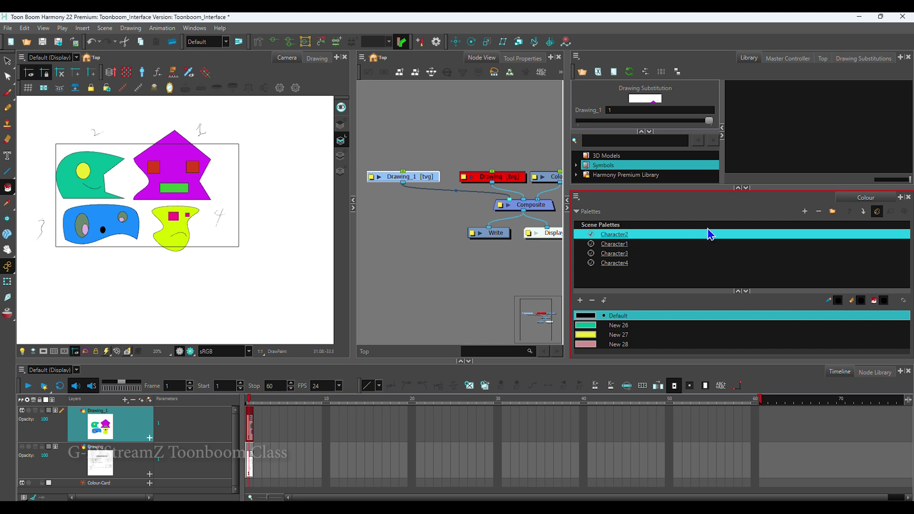
click(865, 212)
click(864, 212)
click(865, 213)
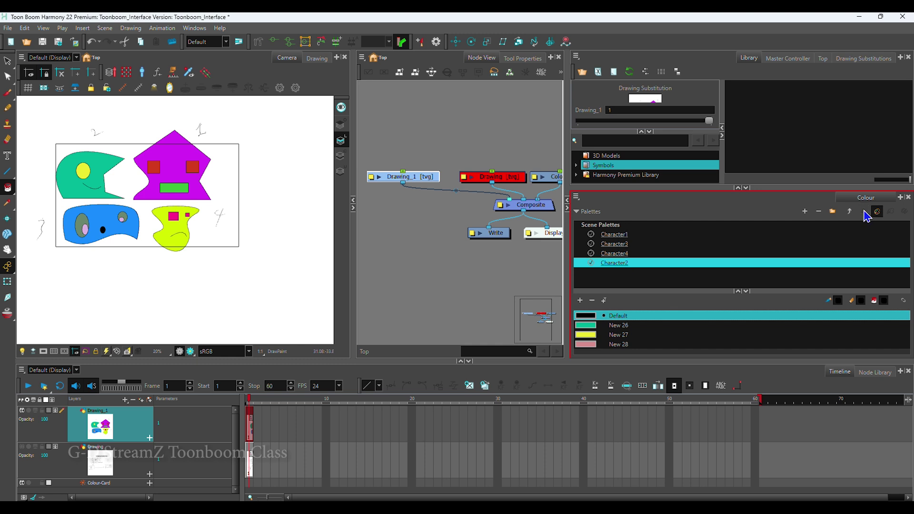
click(851, 213)
click(850, 213)
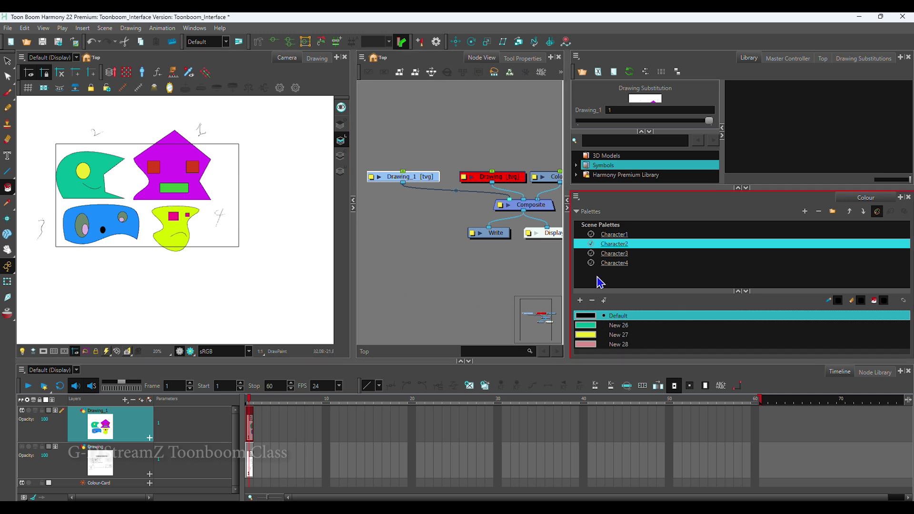
- Remove the Character2 palette from the scene palettes
right_click(630, 242)
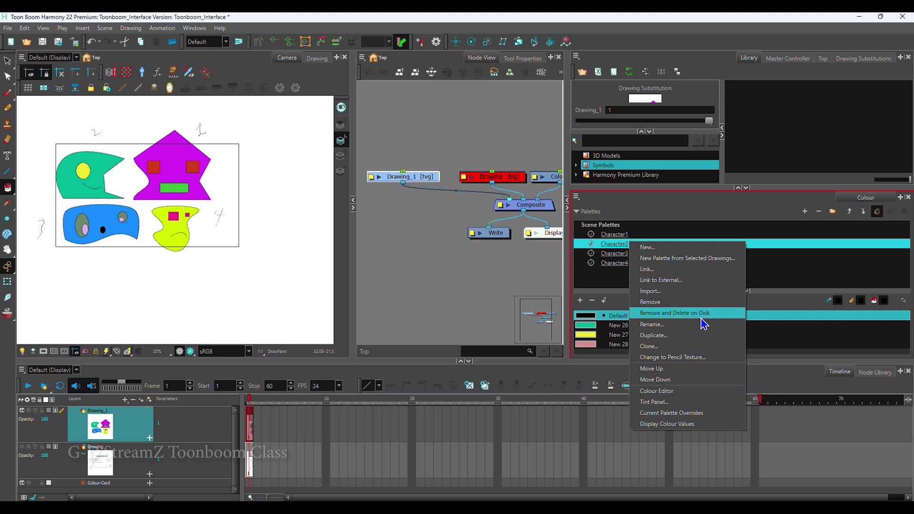
click(775, 265)
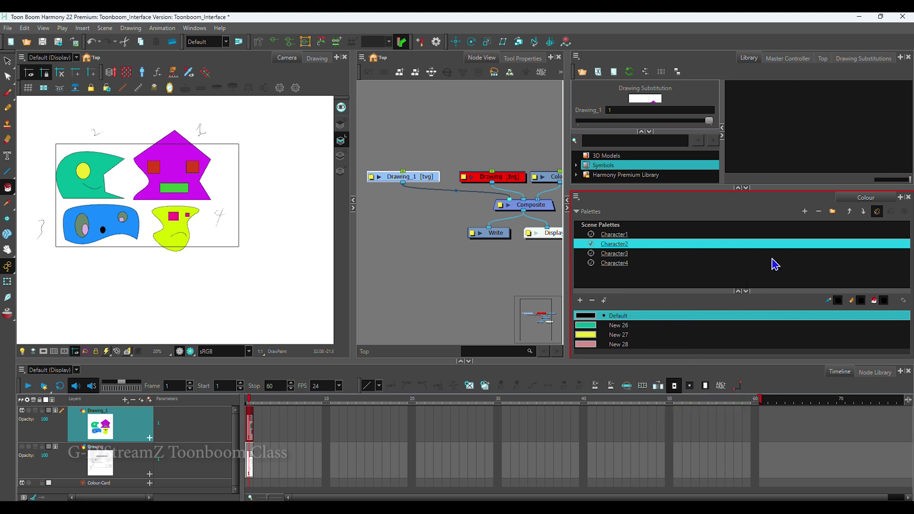
click(771, 253)
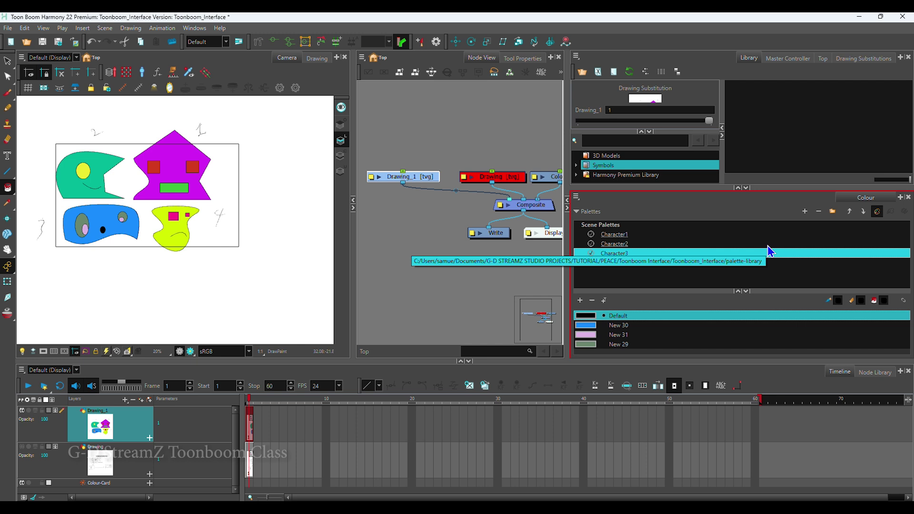
click(614, 236)
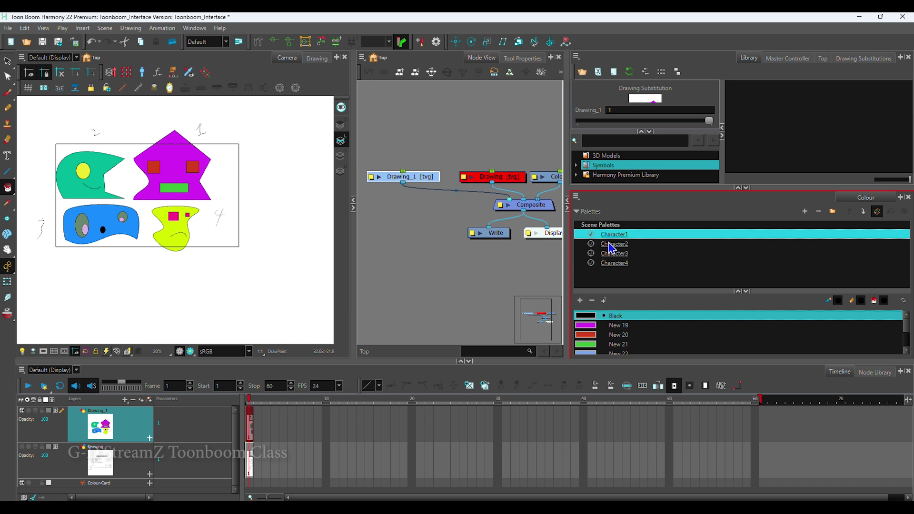
click(619, 242)
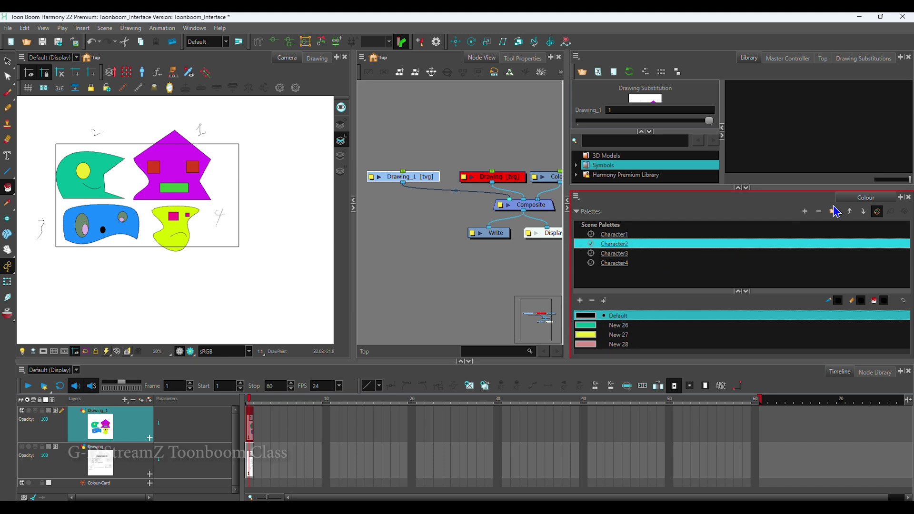
click(818, 211)
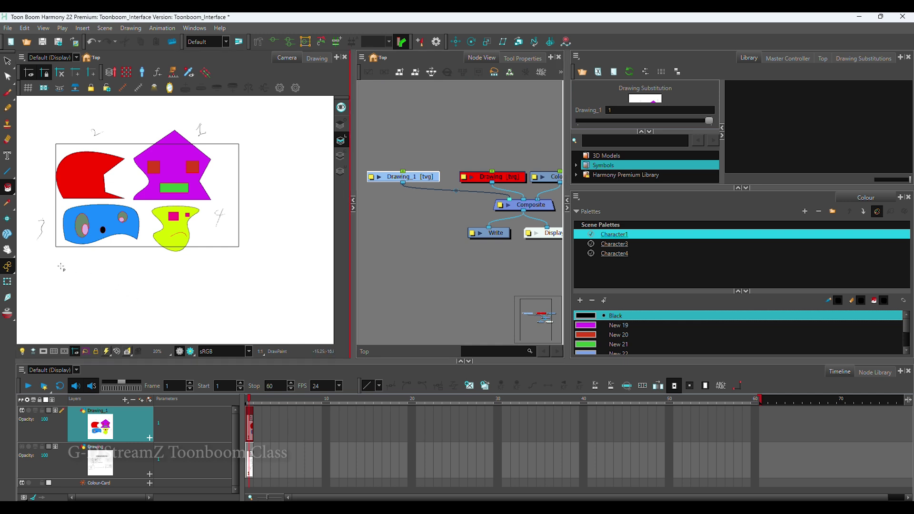
- Examine the four faces up close for areas and lines affected by the removed Character2 palette
scroll(150, 219, up, 4)
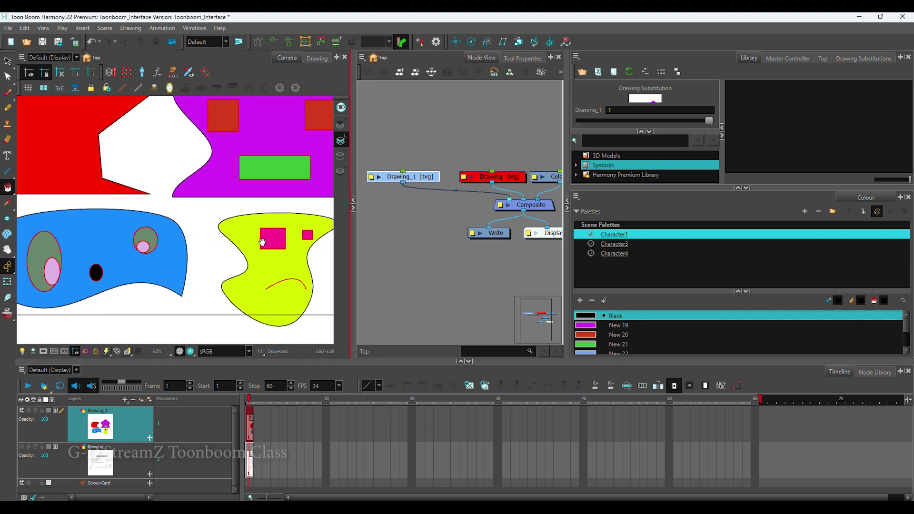
scroll(262, 242, down, 2)
scroll(151, 181, up, 1)
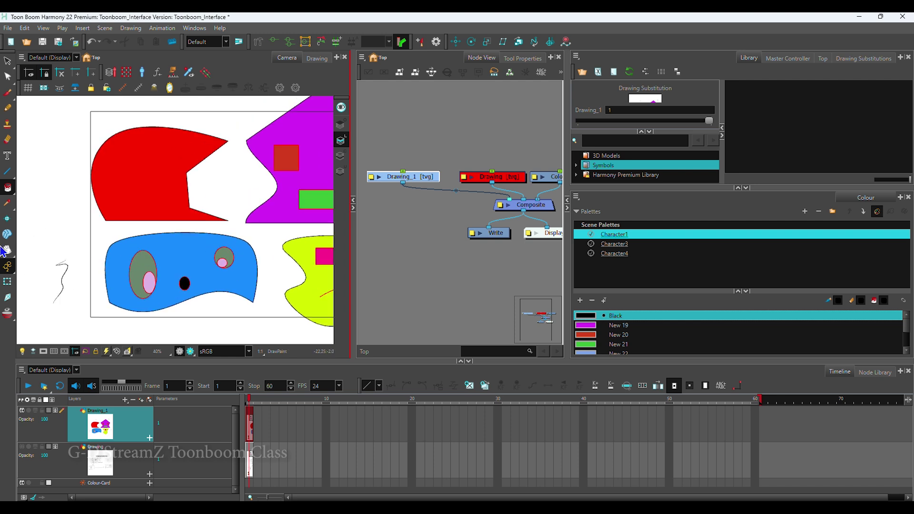
click(7, 282)
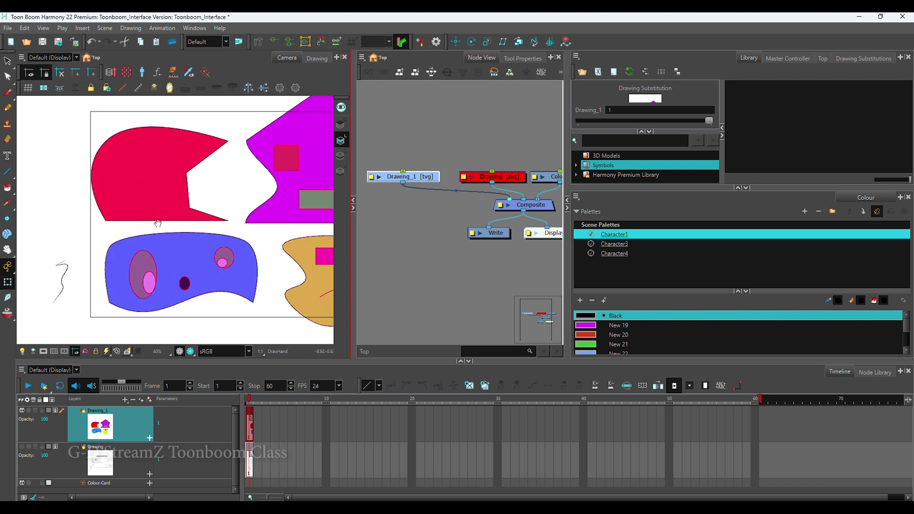
drag(158, 223, 196, 219)
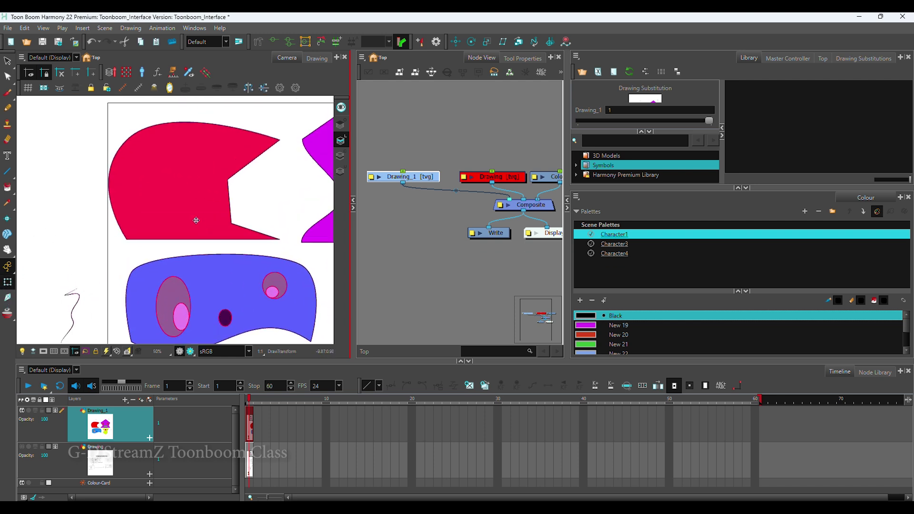
scroll(184, 224, down, 2)
- Select the whole second face with the Select tool to inspect its head, eye and mouth shapes
click(7, 61)
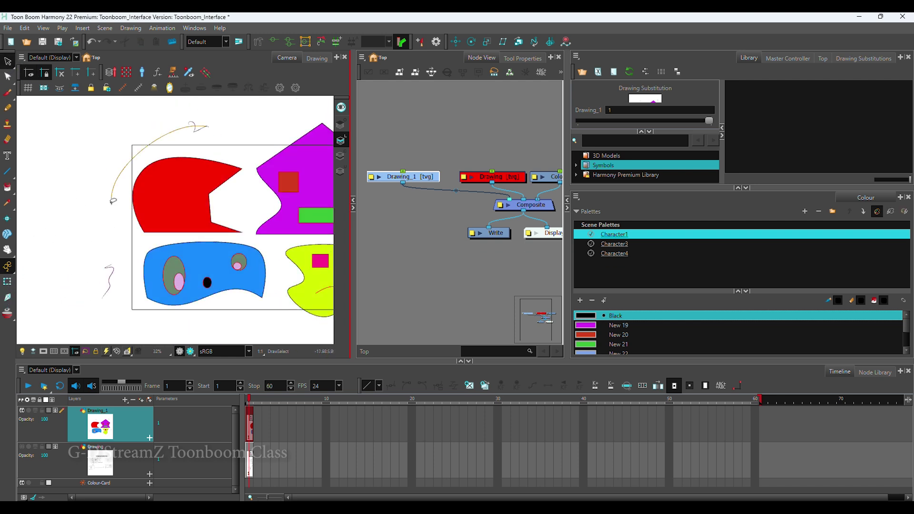
scroll(173, 222, up, 1)
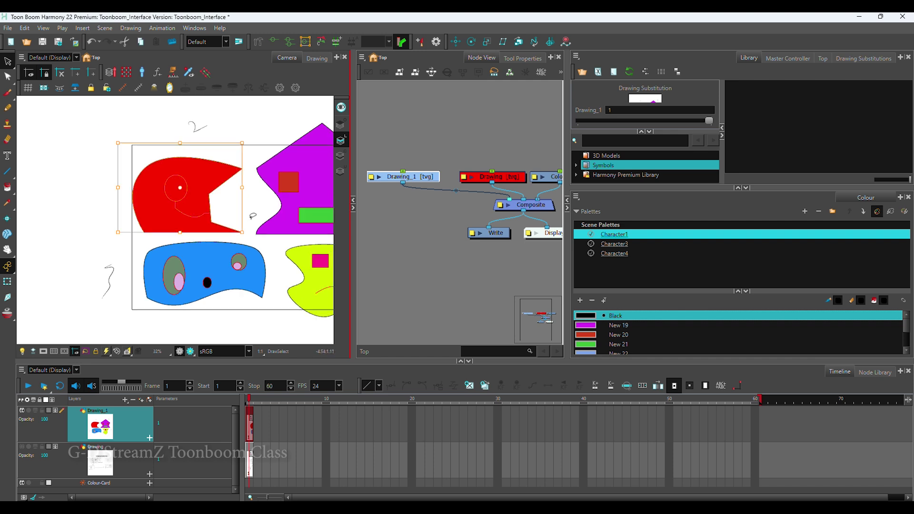
drag(202, 168, 249, 257)
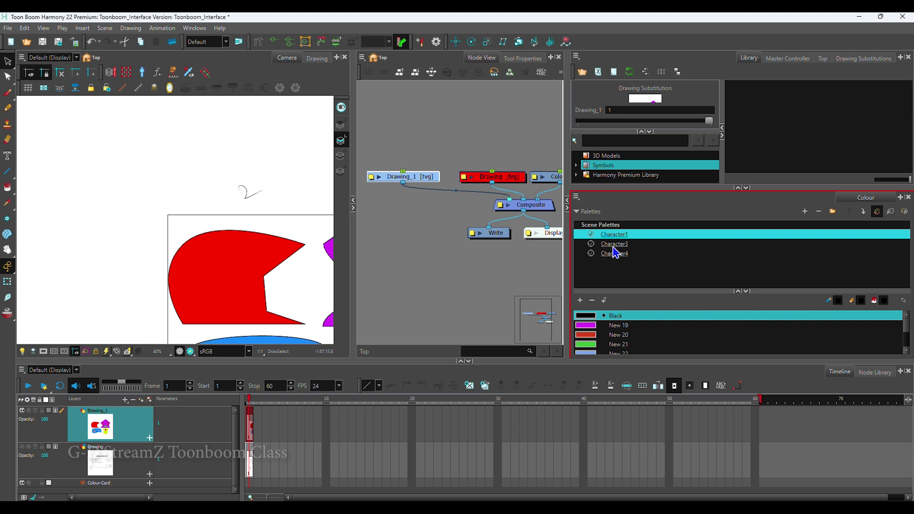
drag(257, 254, 250, 220)
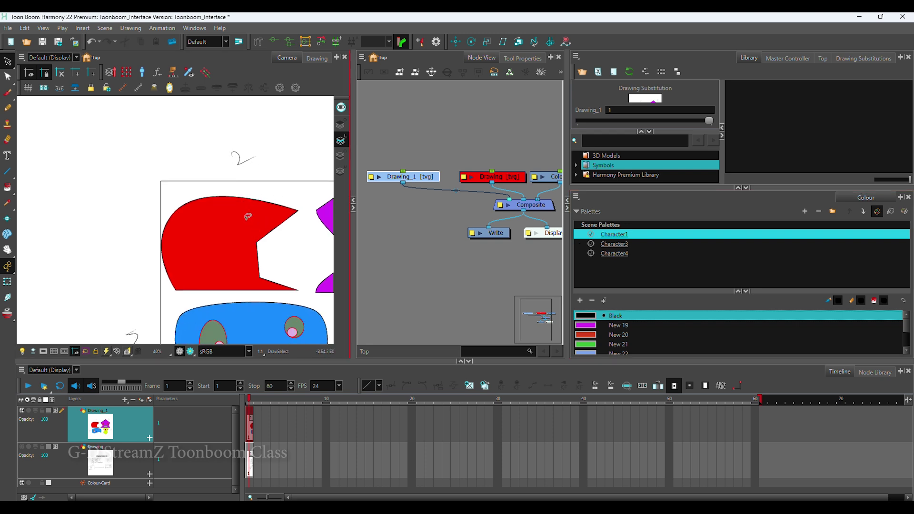
click(248, 217)
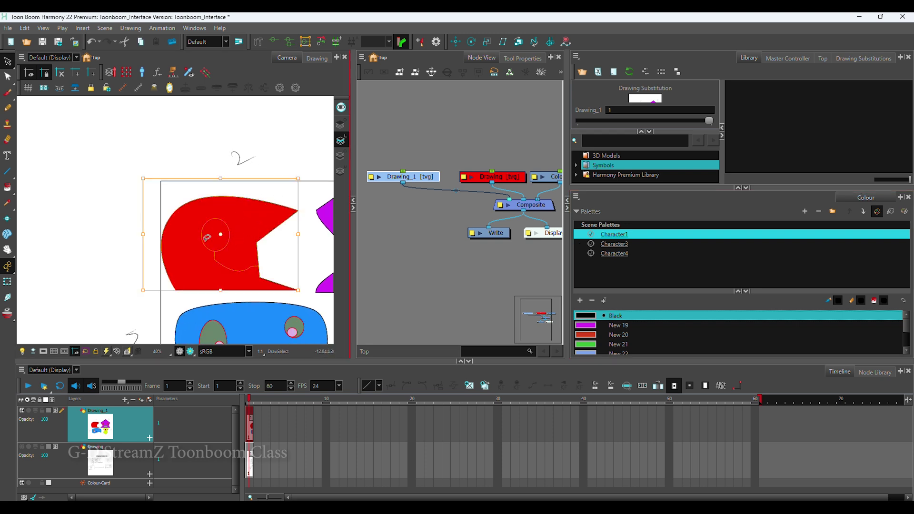
drag(250, 222, 265, 192)
key(ctrl+z)
key(ctrl+z)
key(alt+d)
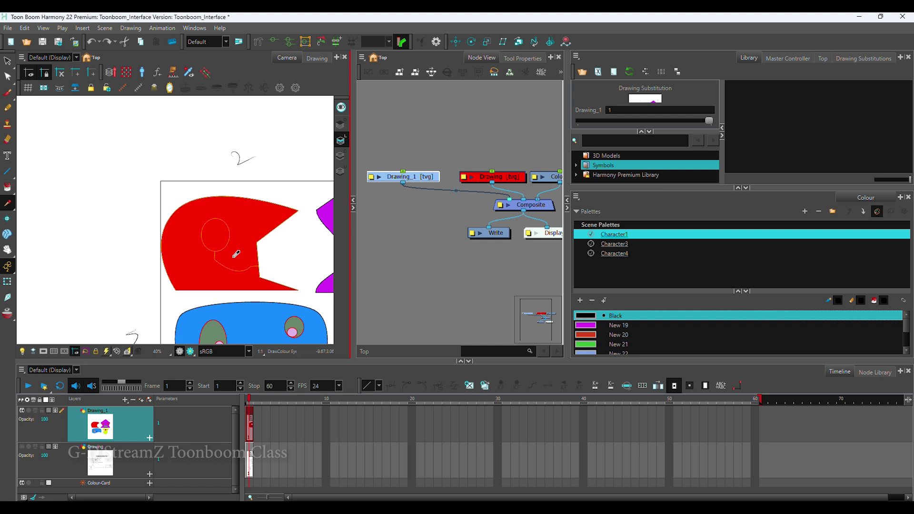
- Recolour the second face's head fill with New 19 from the Character1 palette
click(7, 60)
key(ctrl+a)
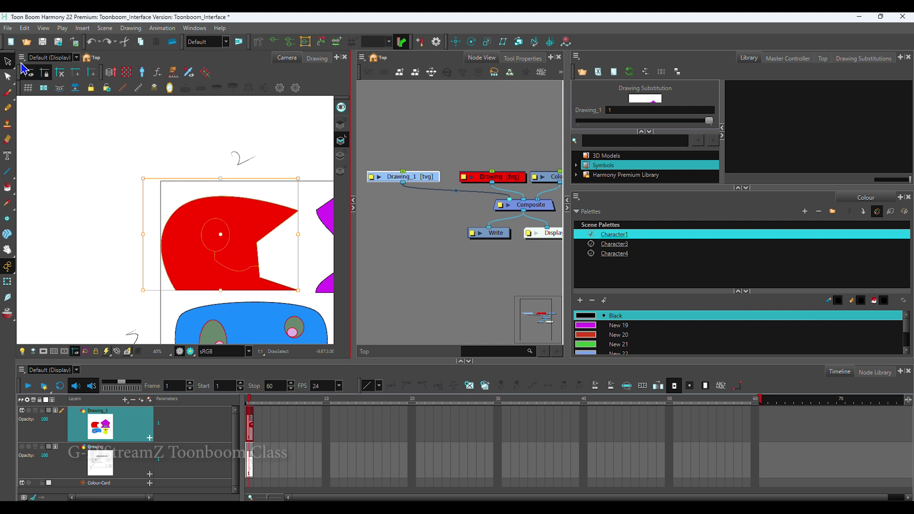
click(604, 325)
key(Escape)
- Try the New 20 swatch on the second face's round eye
scroll(190, 219, up, 2)
click(231, 240)
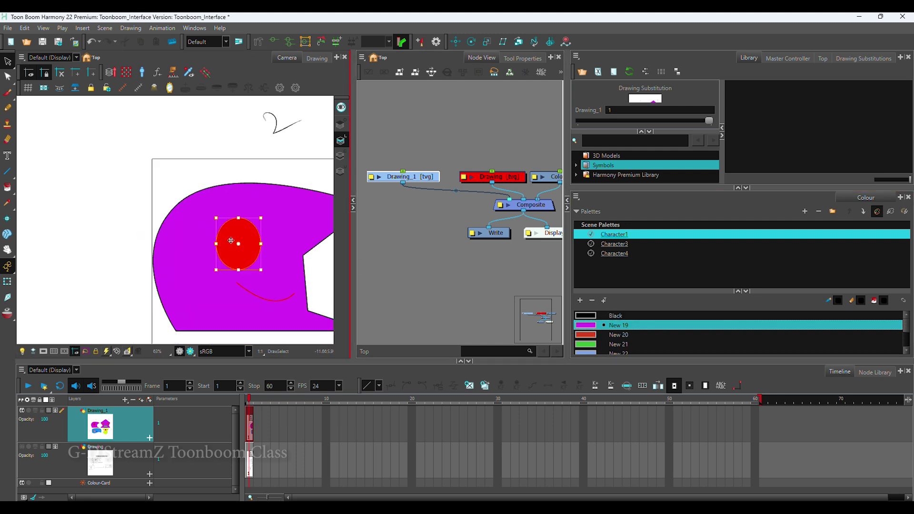
click(589, 335)
scroll(294, 260, up, 2)
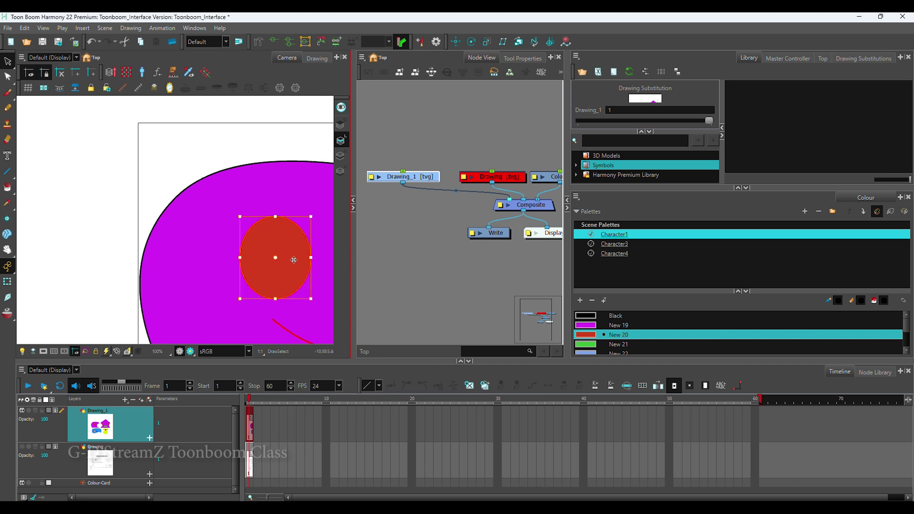
drag(293, 260, 157, 267)
scroll(230, 262, up, 1)
drag(212, 271, 259, 256)
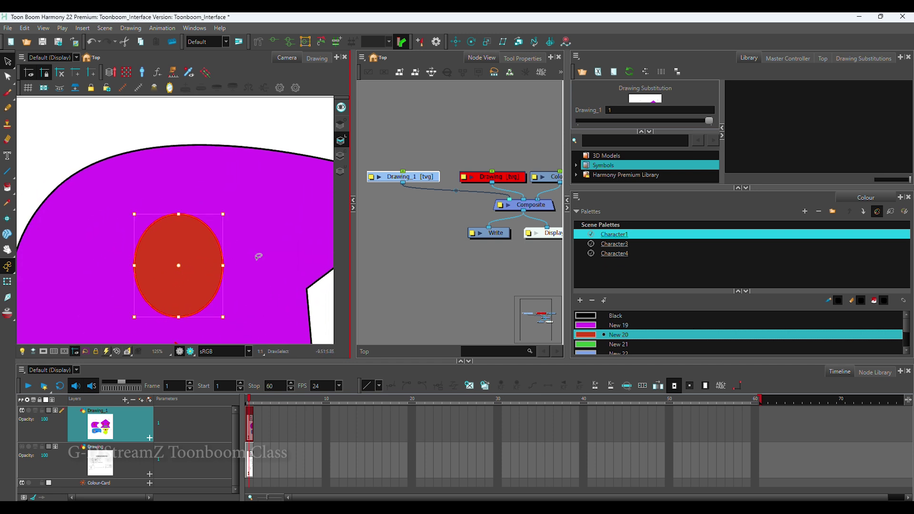
- Try New 21 on the second face's eye, and recolour the eye with Black instead
click(590, 344)
key(Escape)
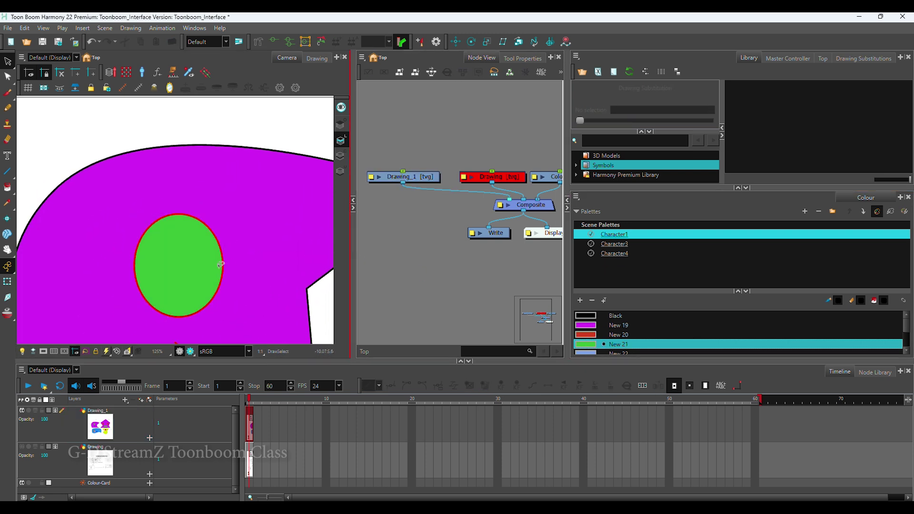
click(220, 264)
click(584, 316)
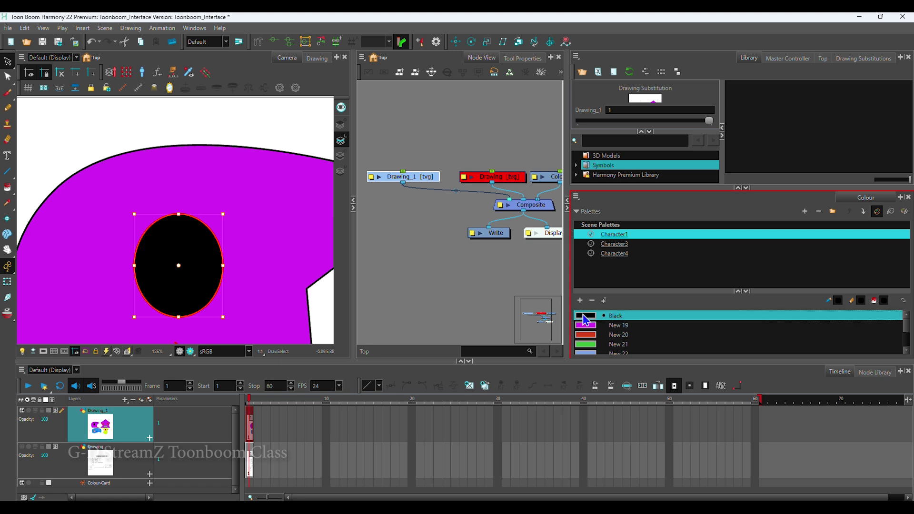
- Undo the black fill on head 2's green eye and recolour only its outline with the yellow New 25 swatch
key(ctrl+z)
scroll(245, 266, up, 3)
drag(245, 265, 188, 287)
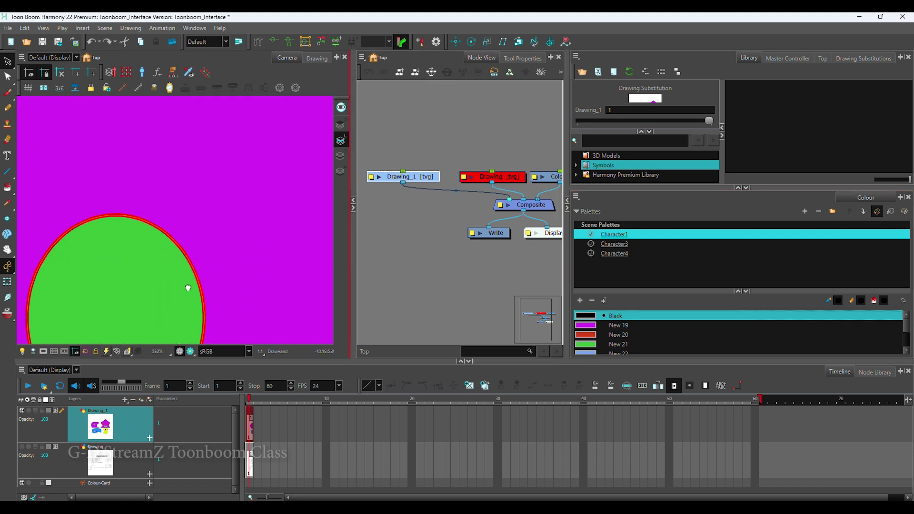
scroll(189, 288, up, 1)
click(426, 272)
scroll(426, 271, up, 2)
click(206, 292)
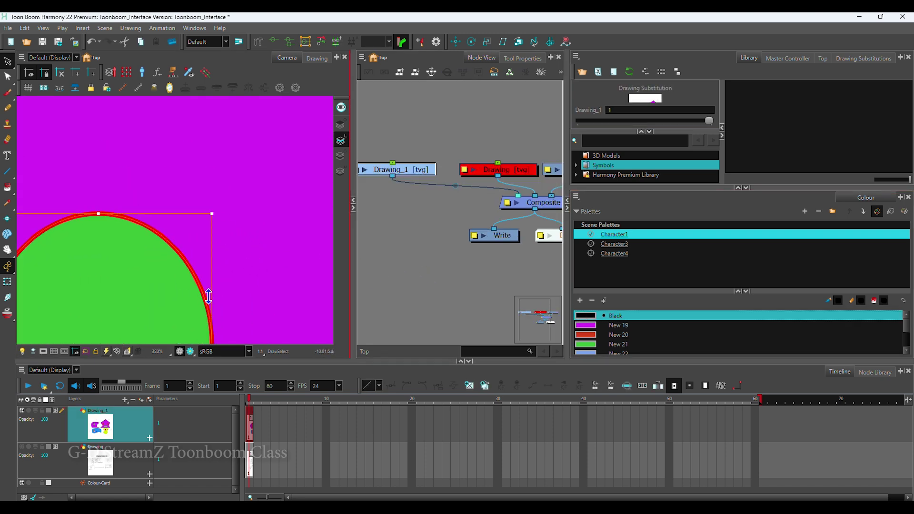
click(592, 335)
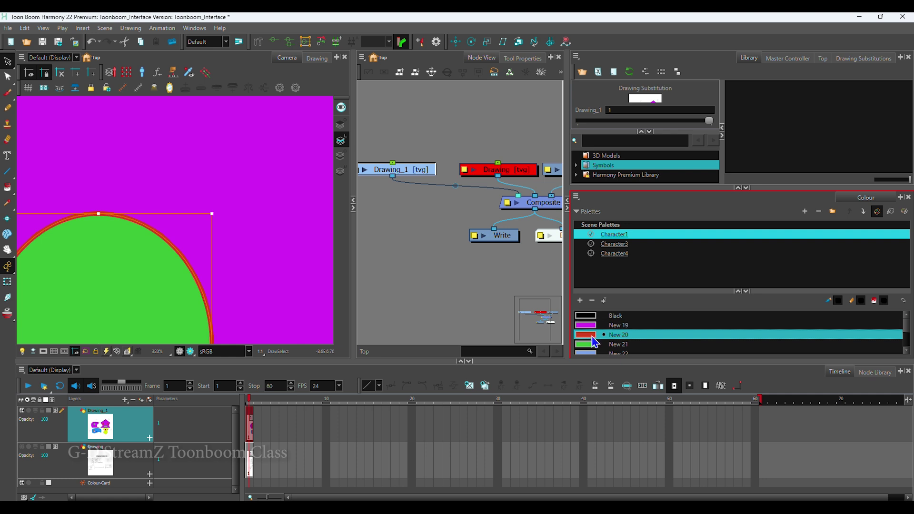
click(595, 351)
scroll(598, 353, down, 2)
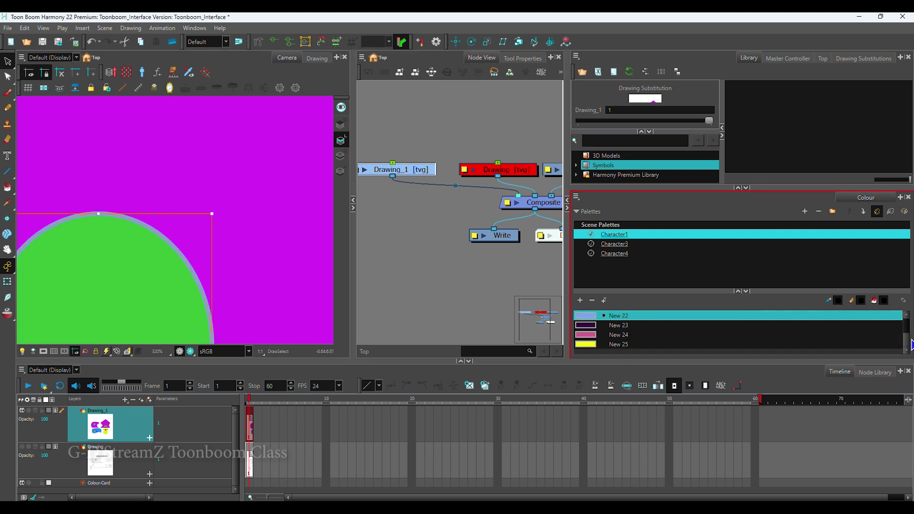
click(584, 344)
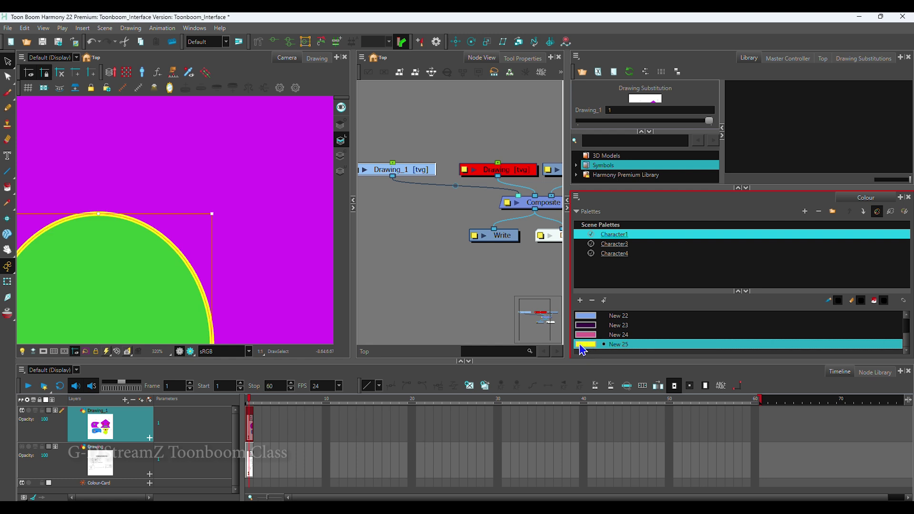
click(382, 280)
scroll(219, 241, down, 6)
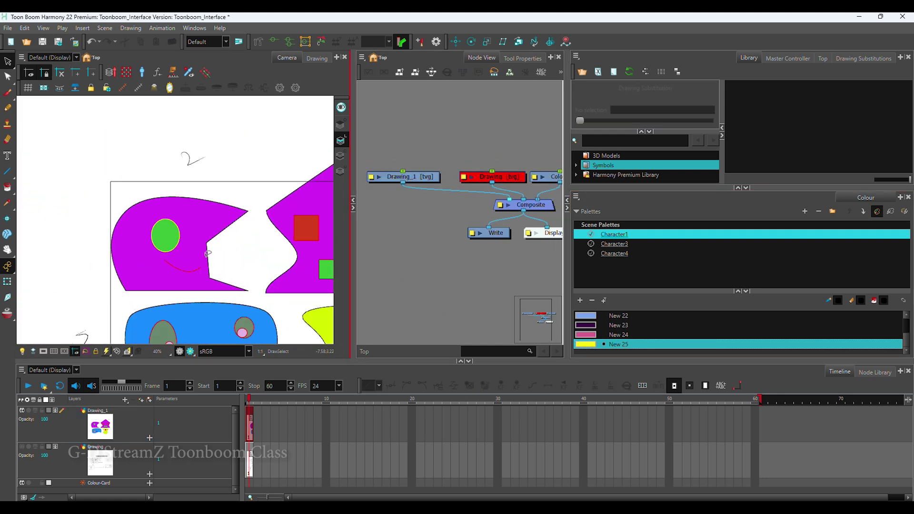
scroll(210, 255, down, 2)
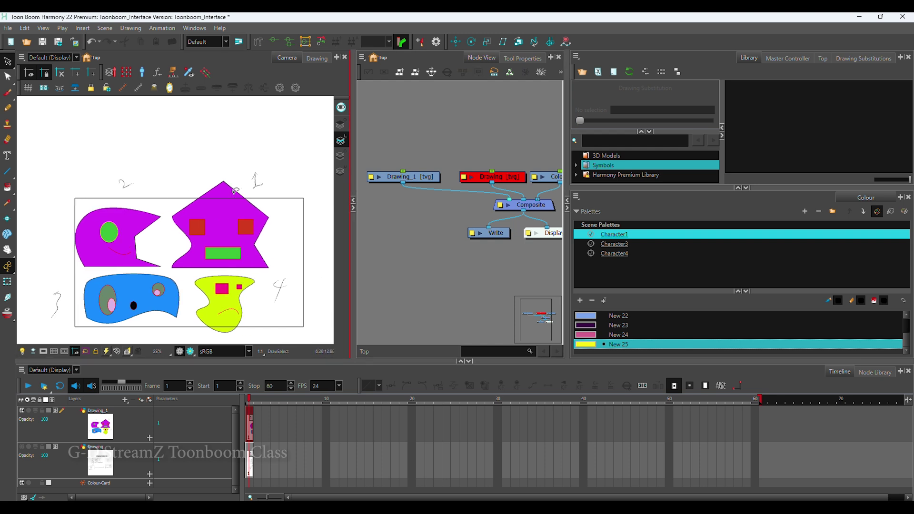
- Try lowering the alpha of the New 19 swatch in the Character1 palette to 40
click(7, 281)
click(28, 264)
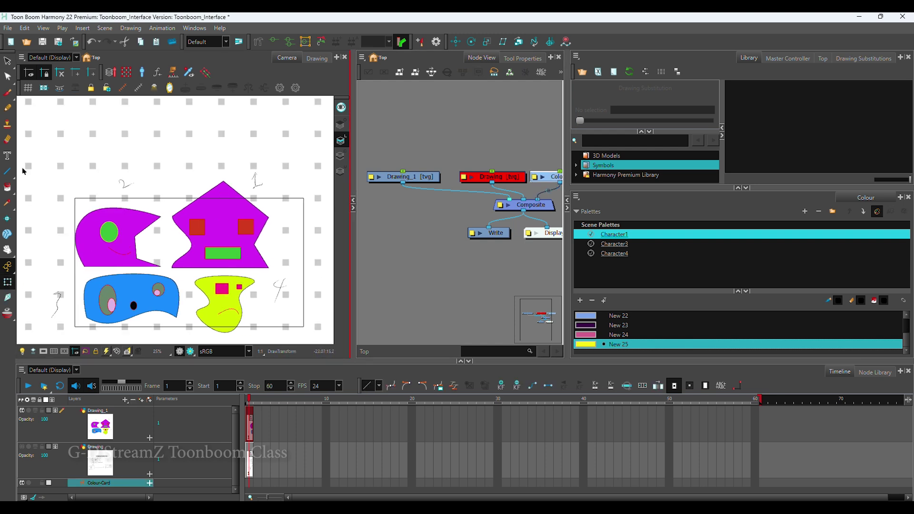
click(646, 306)
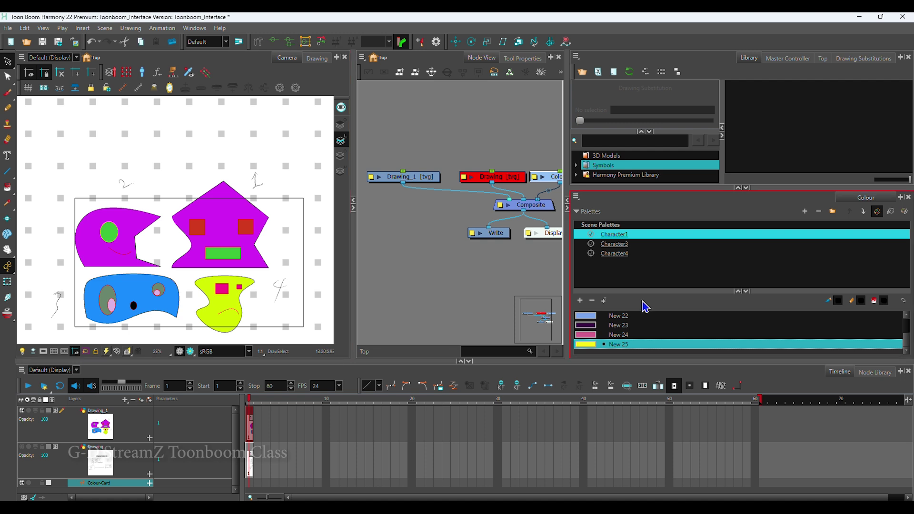
click(625, 246)
click(633, 236)
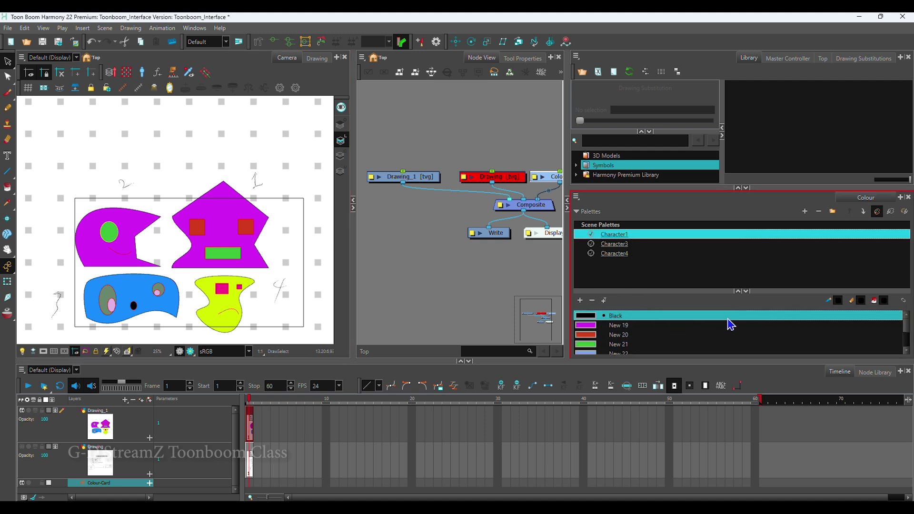
click(613, 325)
double_click(586, 326)
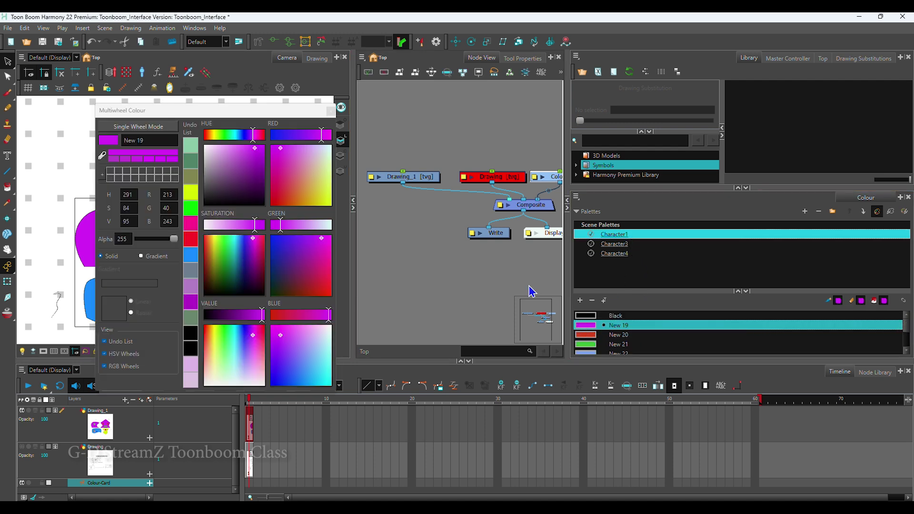
drag(275, 110, 530, 122)
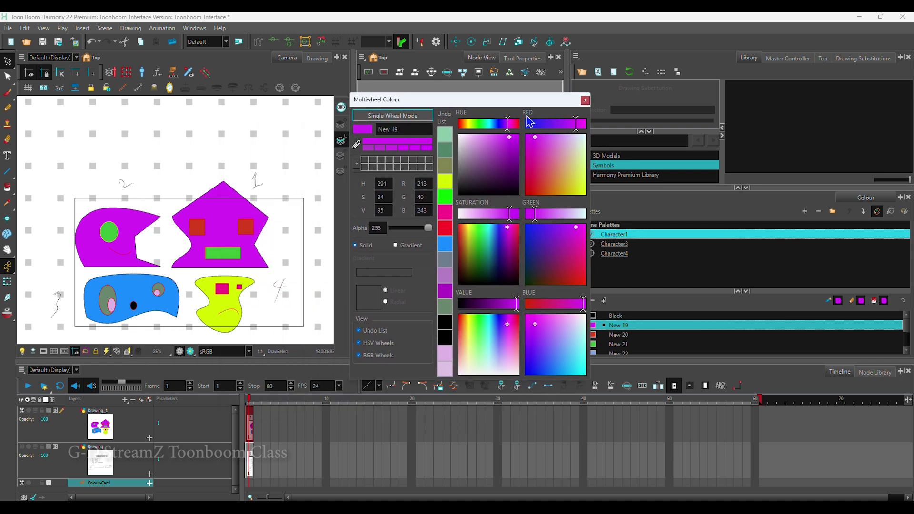
mouse_move(415, 234)
mouse_down()
mouse_move(428, 230)
mouse_move(402, 243)
mouse_up()
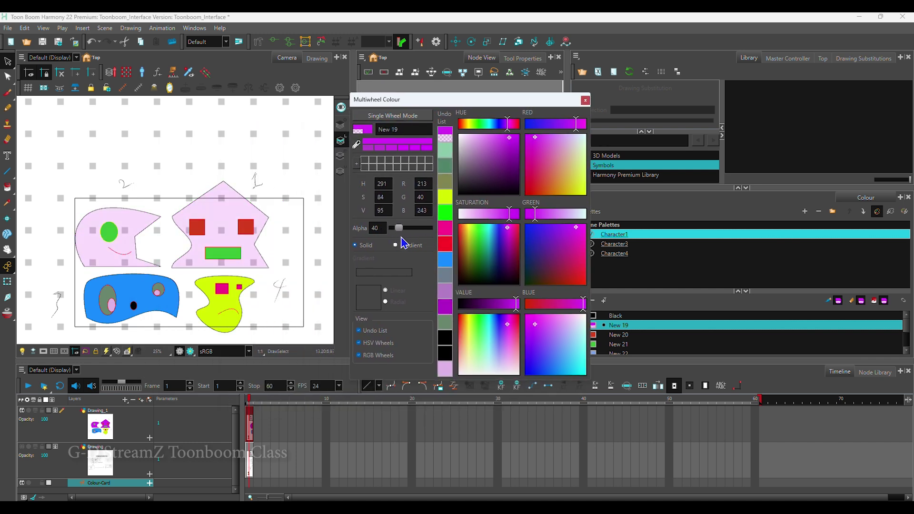
click(585, 100)
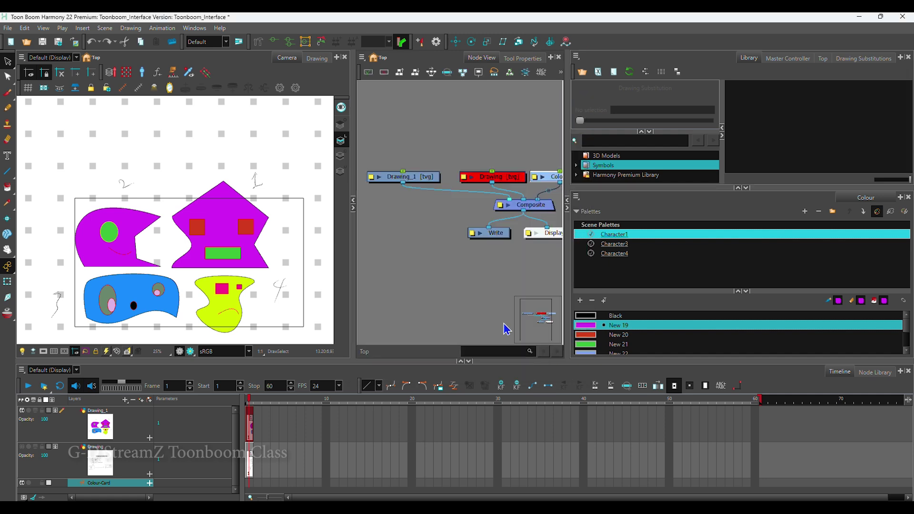
- Recolour the red smile line on purple head 2 with the Black swatch
click(119, 250)
scroll(95, 250, up, 2)
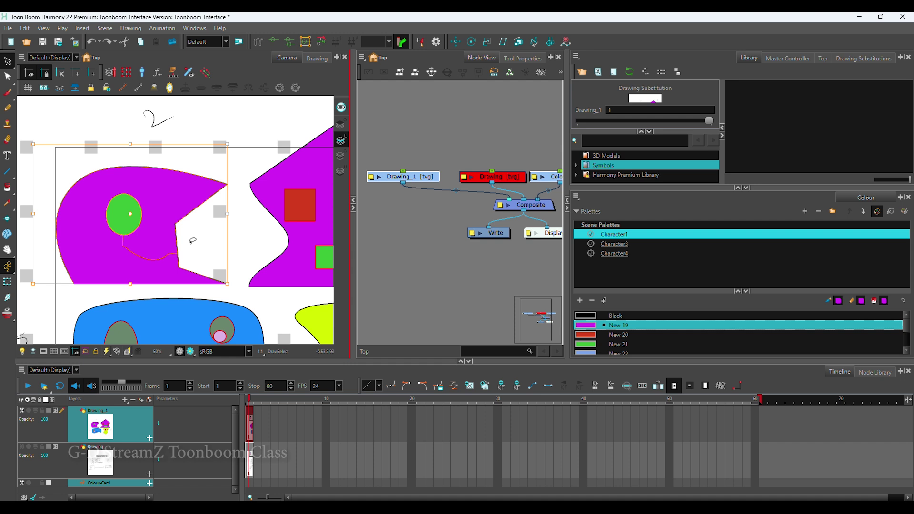
scroll(193, 240, up, 1)
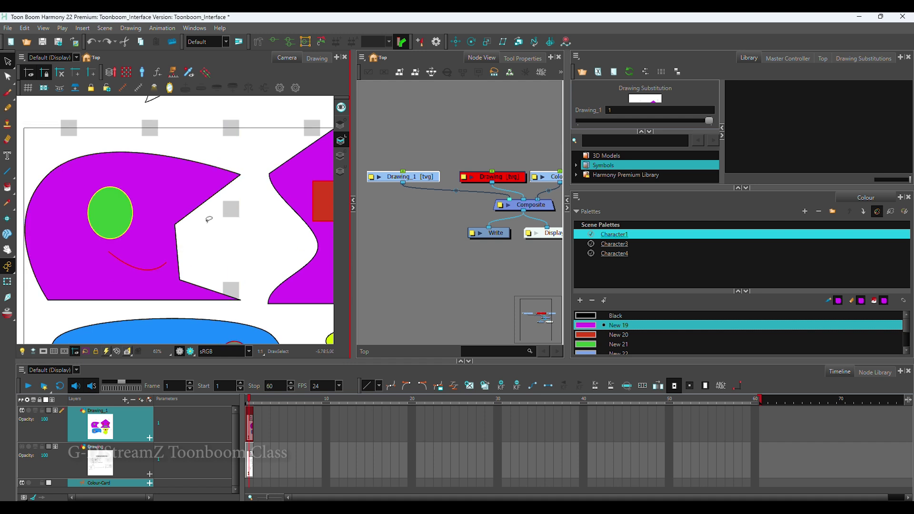
click(196, 228)
click(143, 265)
click(164, 262)
click(147, 265)
click(592, 328)
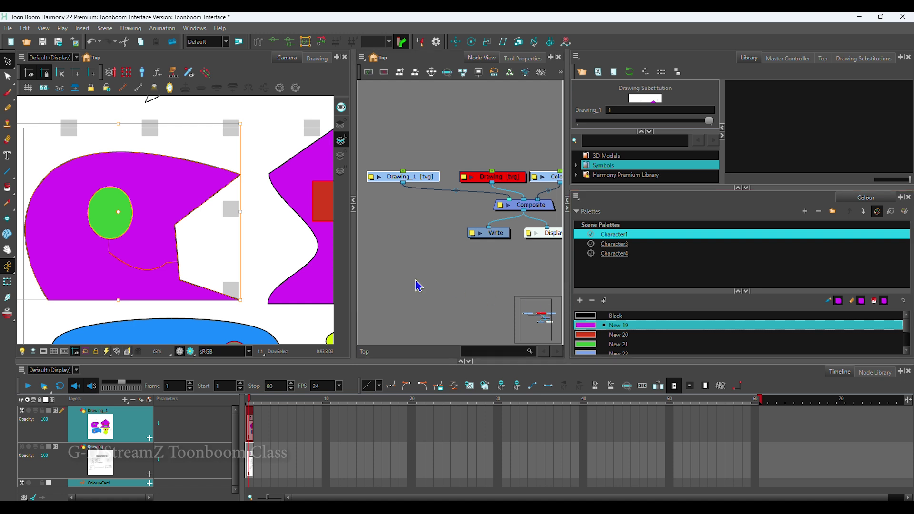
scroll(170, 256, up, 4)
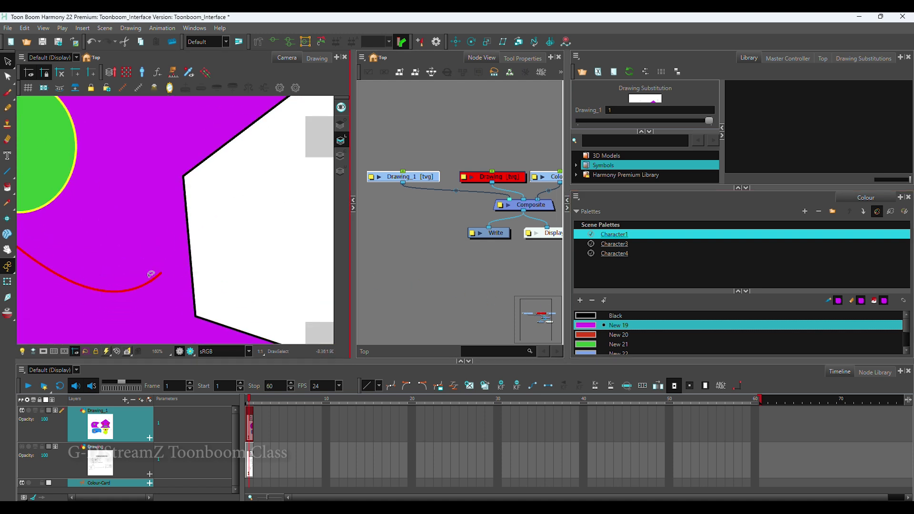
click(152, 276)
click(591, 316)
click(462, 284)
scroll(157, 249, down, 5)
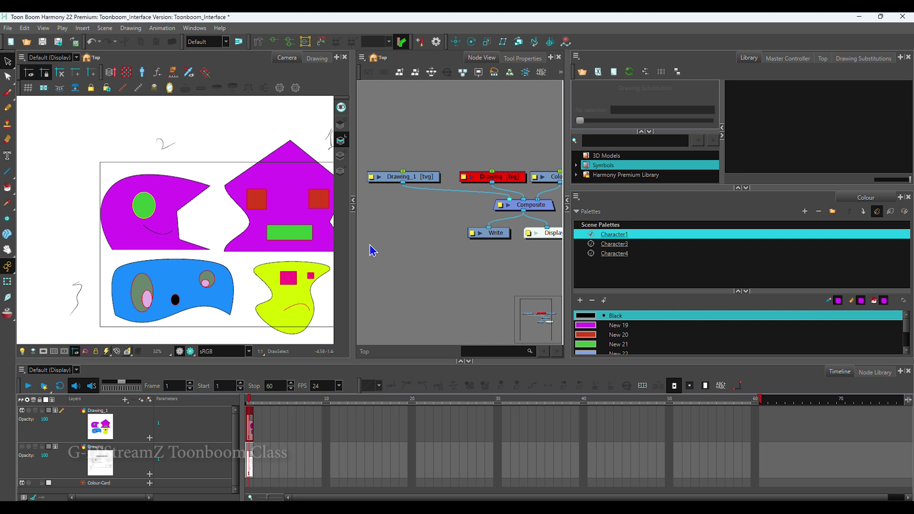
- Enlarge the camera view in width and height, and make Black the current colour
drag(353, 272, 393, 280)
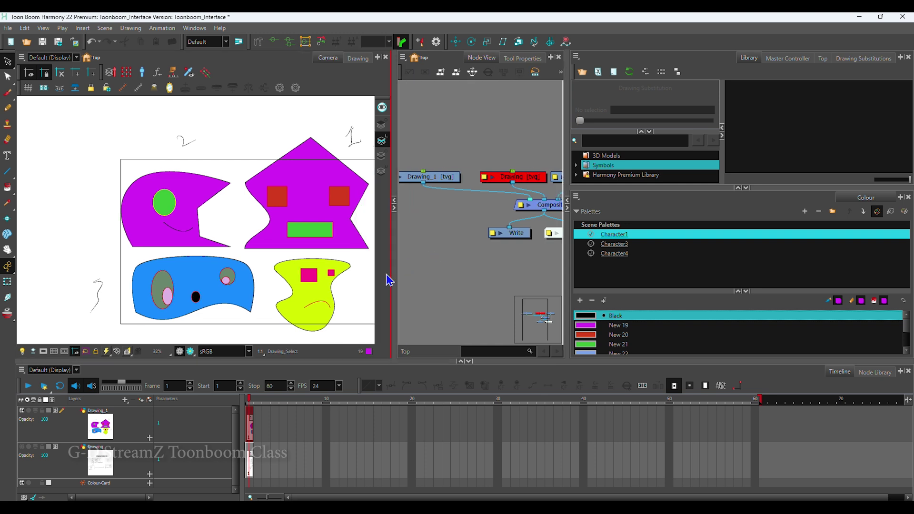
drag(294, 361, 285, 387)
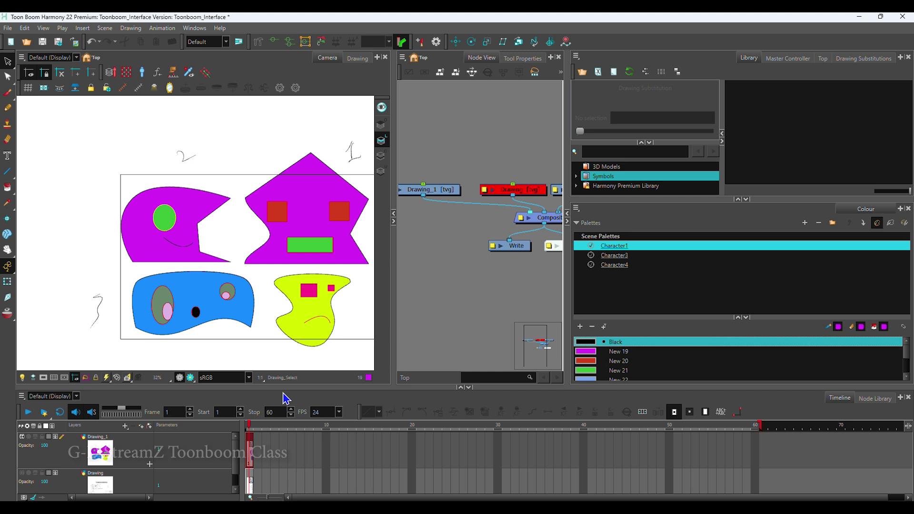
click(469, 288)
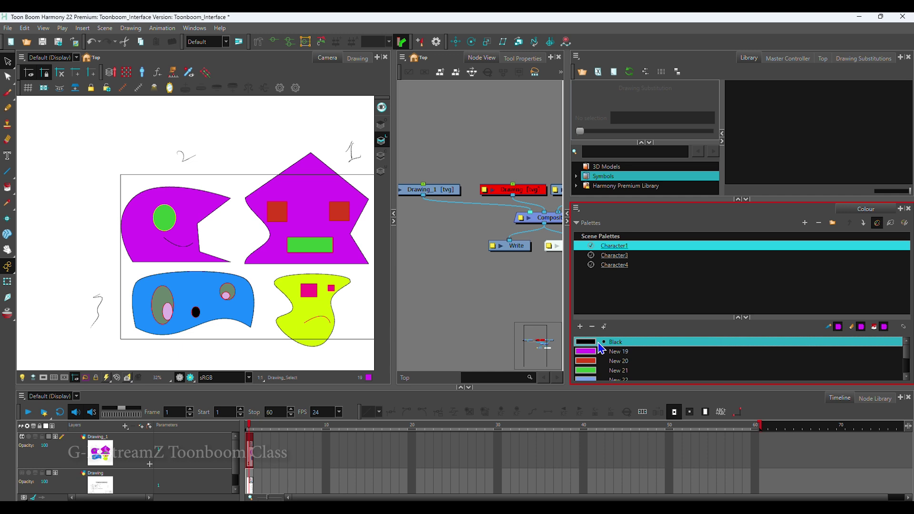
click(599, 343)
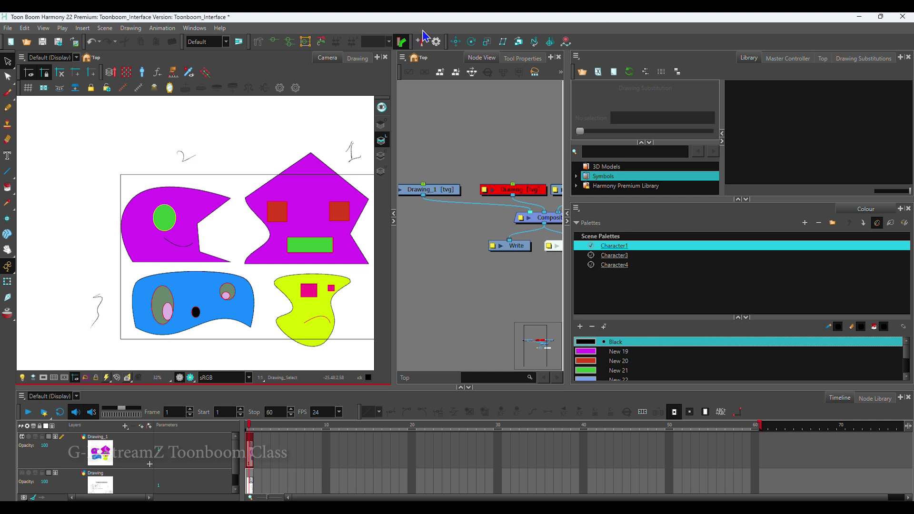
- Hide the existing drawing layers and add a new vector drawing layer named character
click(403, 41)
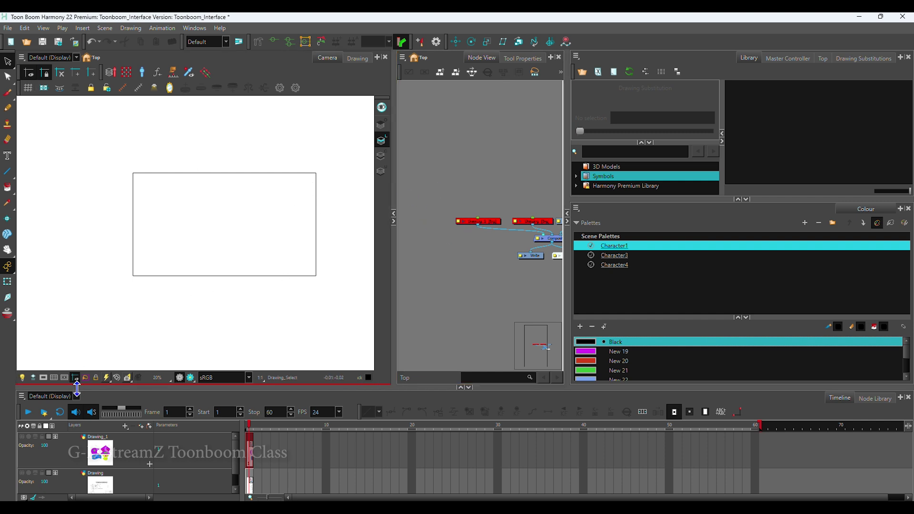
click(127, 428)
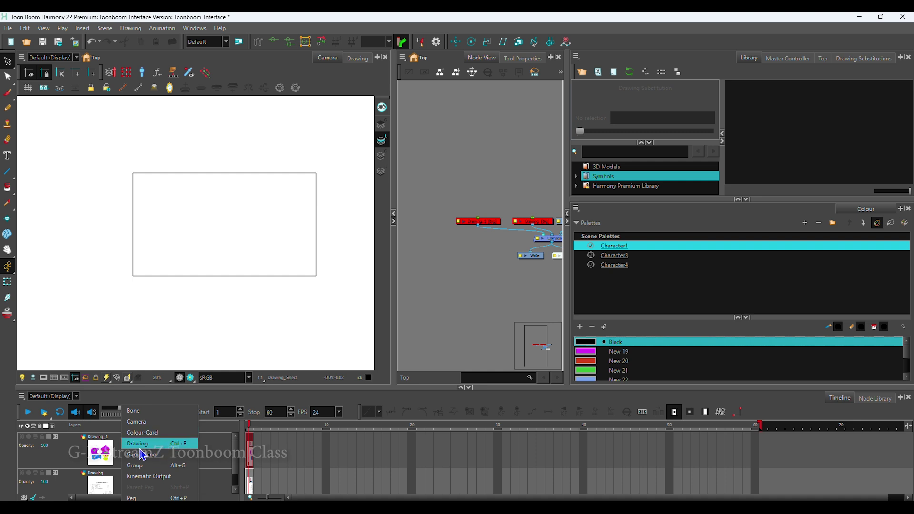
click(419, 285)
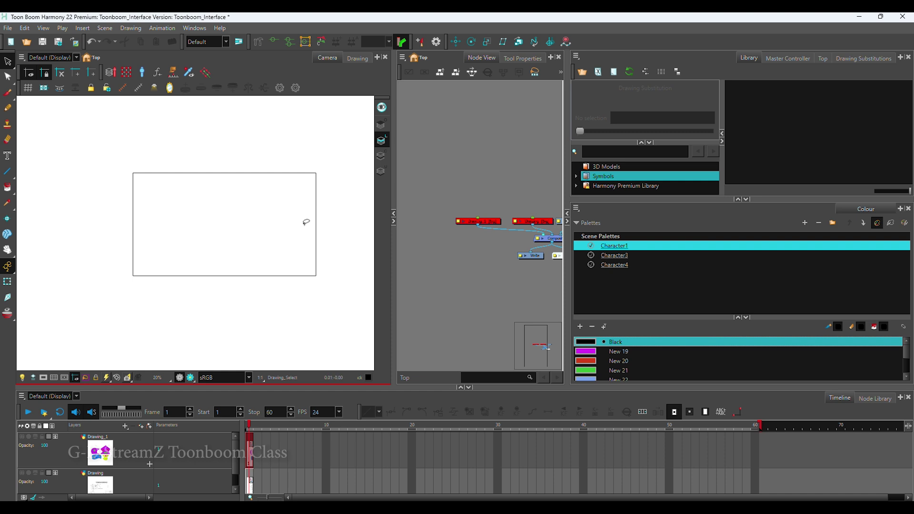
key(ctrl+r)
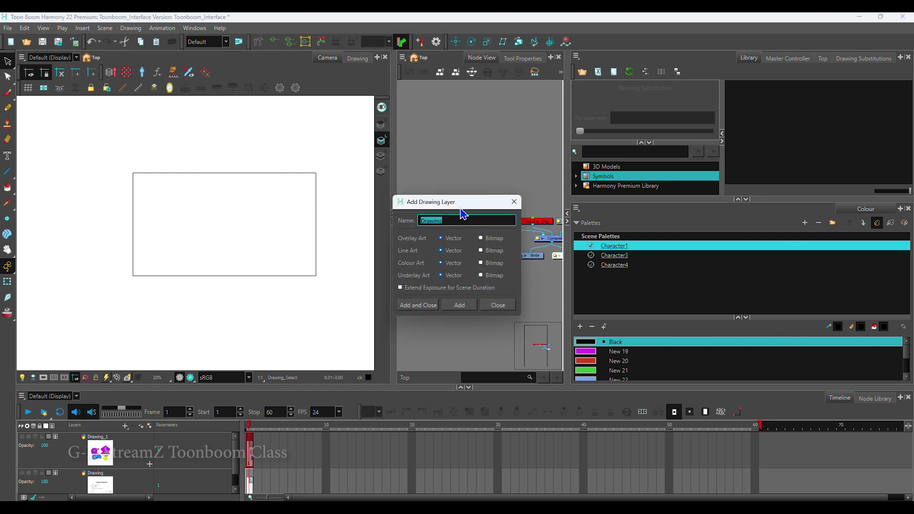
mouse_move(461, 208)
mouse_down()
mouse_move(376, 168)
mouse_move(401, 187)
mouse_up()
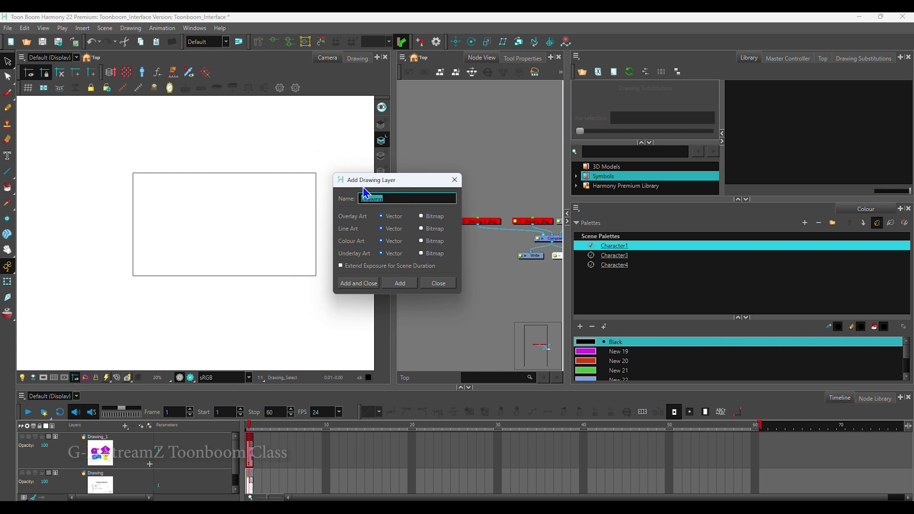
text(character)
click(373, 284)
mouse_move(548, 236)
mouse_down()
mouse_move(535, 241)
mouse_move(548, 235)
mouse_up()
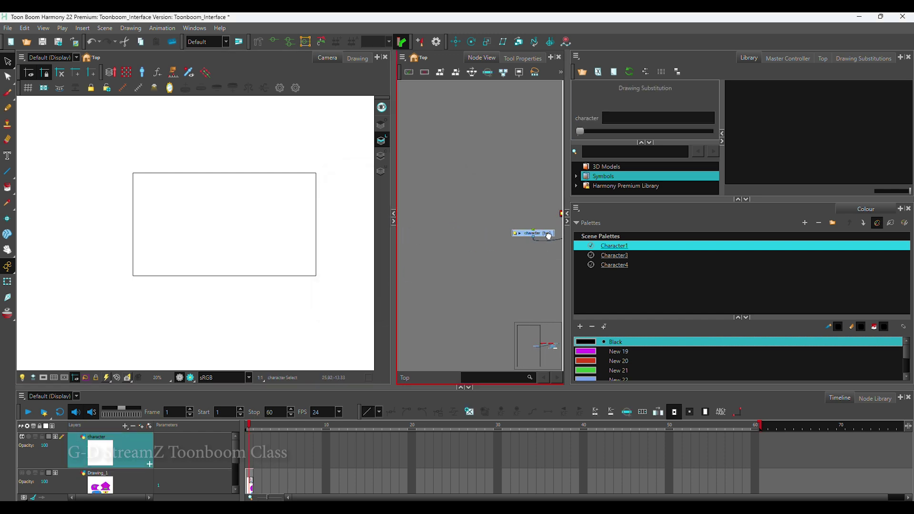
- Collapse the node view and draw a circle with the Ellipse tool as a head in the camera frame's upper part
click(394, 222)
scroll(77, 445, down, 1)
scroll(76, 445, up, 1)
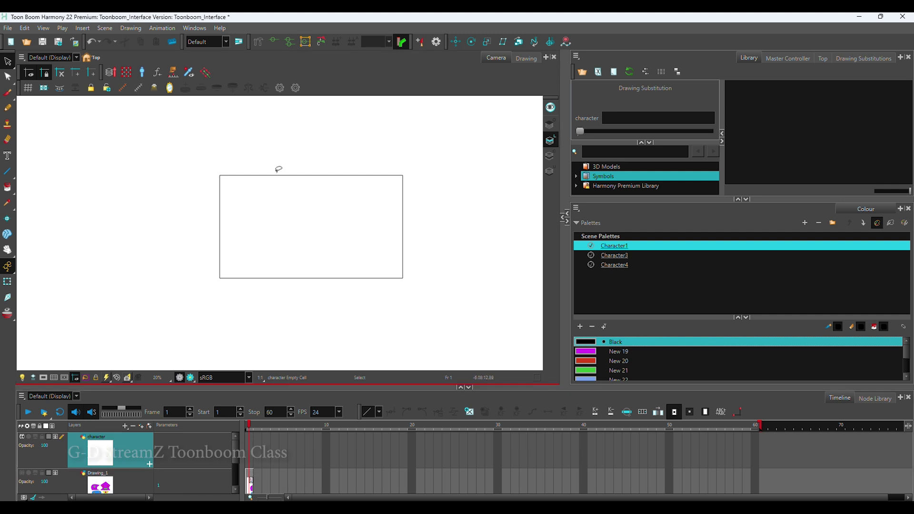
click(7, 171)
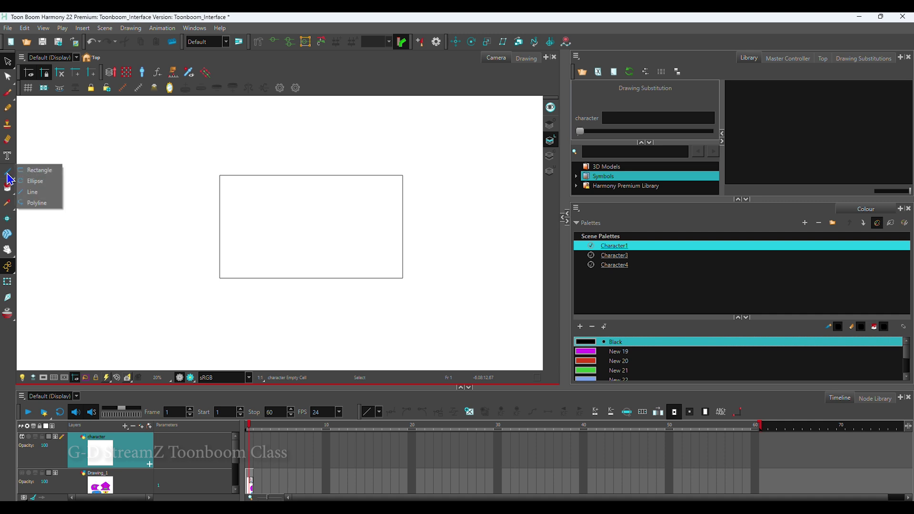
click(32, 183)
mouse_move(288, 183)
mouse_down()
mouse_move(312, 218)
mouse_move(331, 220)
mouse_move(322, 213)
mouse_up()
scroll(331, 228, up, 3)
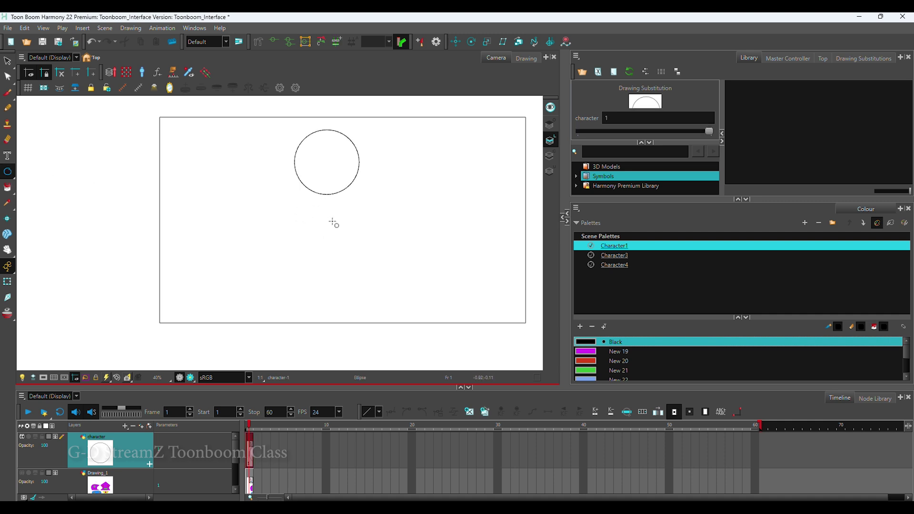
- Draw a vertical torso line below the head and two arms slanting down from its upper end with the Line tool
click(7, 176)
click(30, 192)
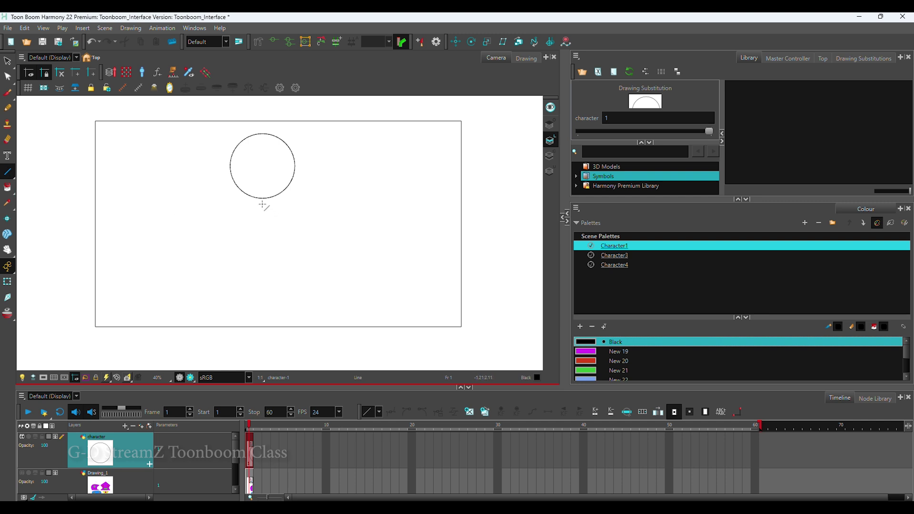
drag(263, 200, 262, 299)
drag(263, 204, 222, 247)
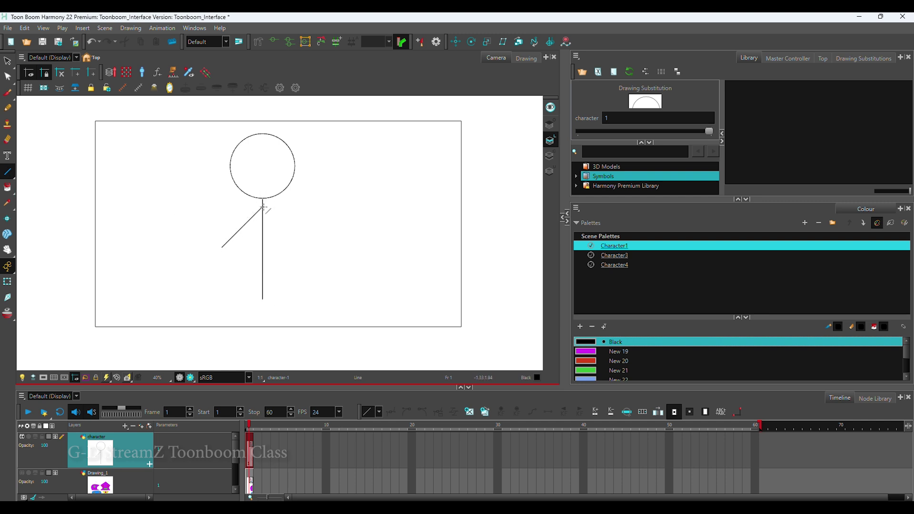
drag(263, 206, 306, 247)
- Draw the stick figure's two legs as lines spreading downward from the lower end of the torso
drag(262, 301, 230, 346)
key(ctrl+z)
mouse_move(262, 307)
mouse_down()
mouse_move(257, 266)
mouse_move(228, 335)
mouse_up()
drag(256, 261, 277, 341)
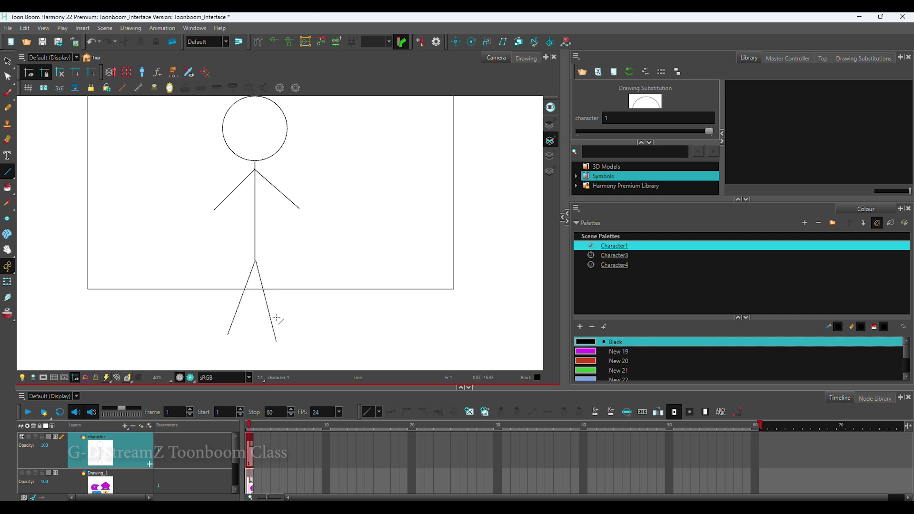
- Draw feet at the leg ends and looped fingers at both arm ends with the Pencil tool
scroll(258, 309, down, 2)
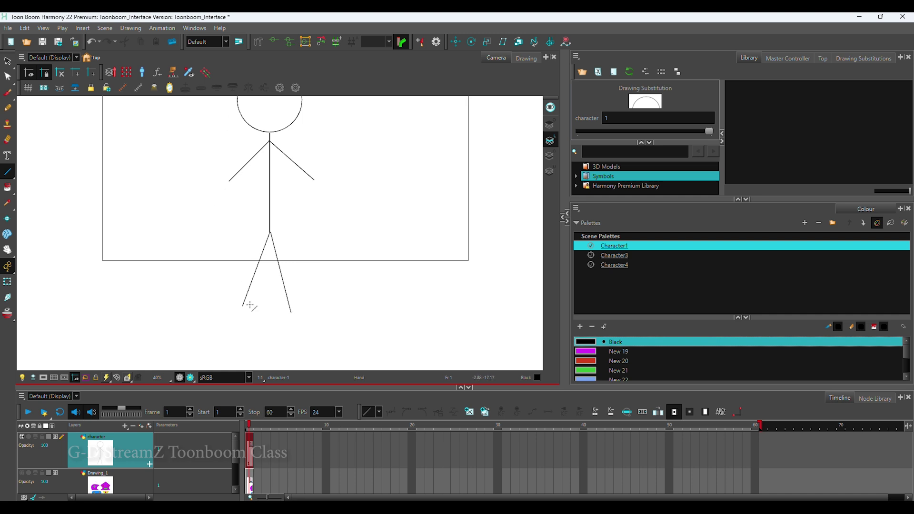
click(7, 107)
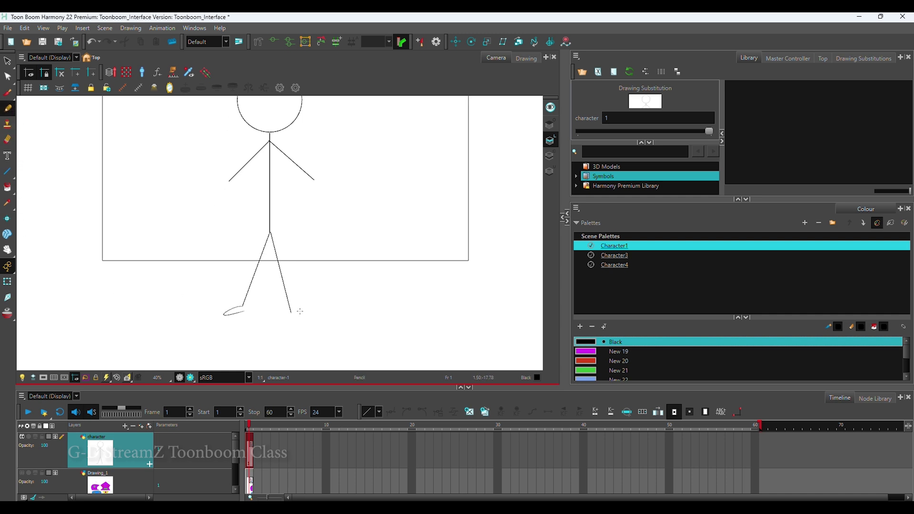
scroll(288, 317, up, 5)
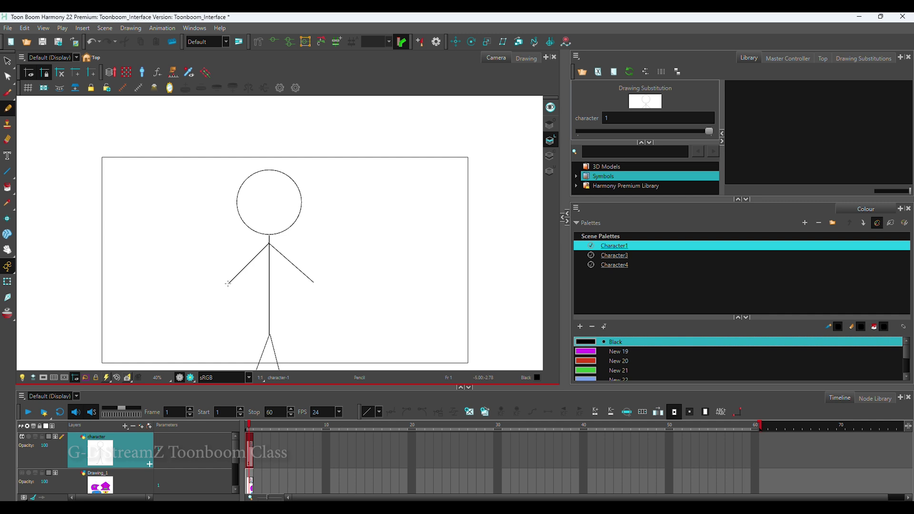
scroll(227, 284, up, 2)
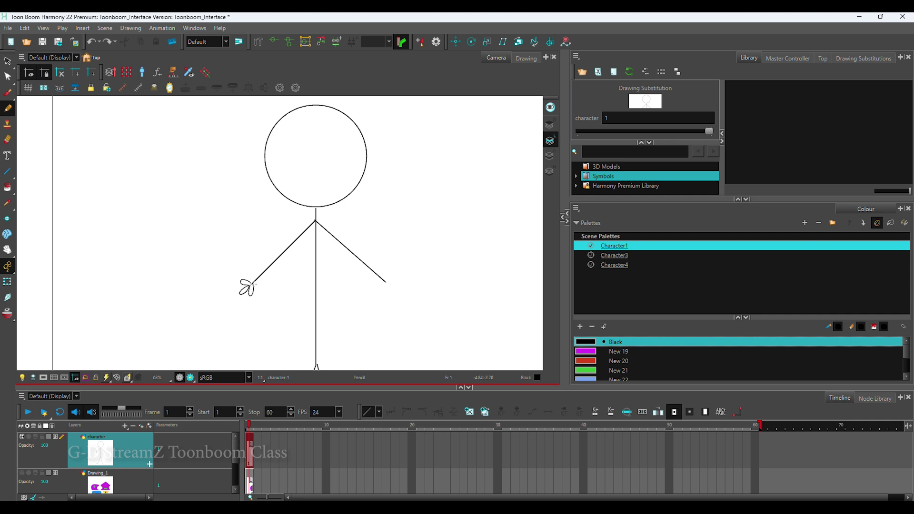
scroll(395, 316, up, 2)
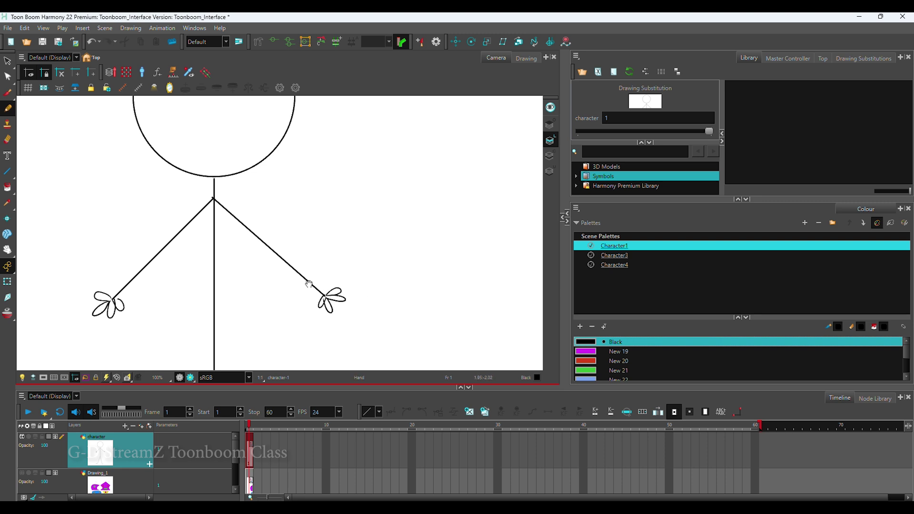
- Draw two upright oval eyes side by side in the head with the Ellipse tool
scroll(308, 283, down, 2)
scroll(290, 284, up, 2)
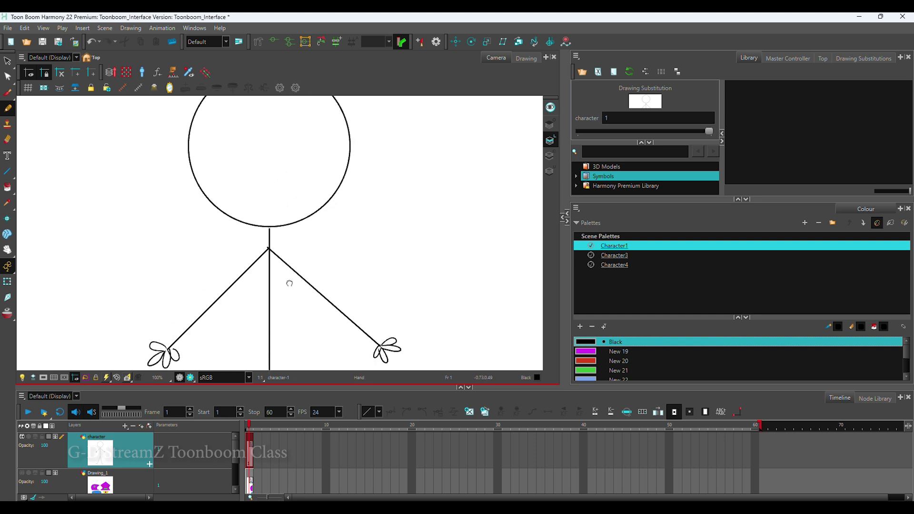
scroll(290, 283, down, 2)
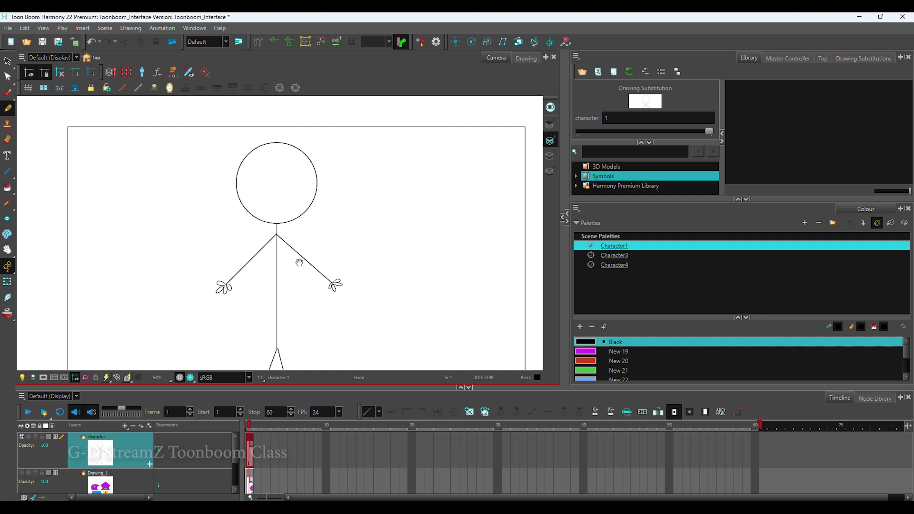
mouse_move(299, 263)
mouse_down()
mouse_move(283, 222)
mouse_move(347, 200)
mouse_move(274, 283)
mouse_up()
scroll(220, 237, up, 3)
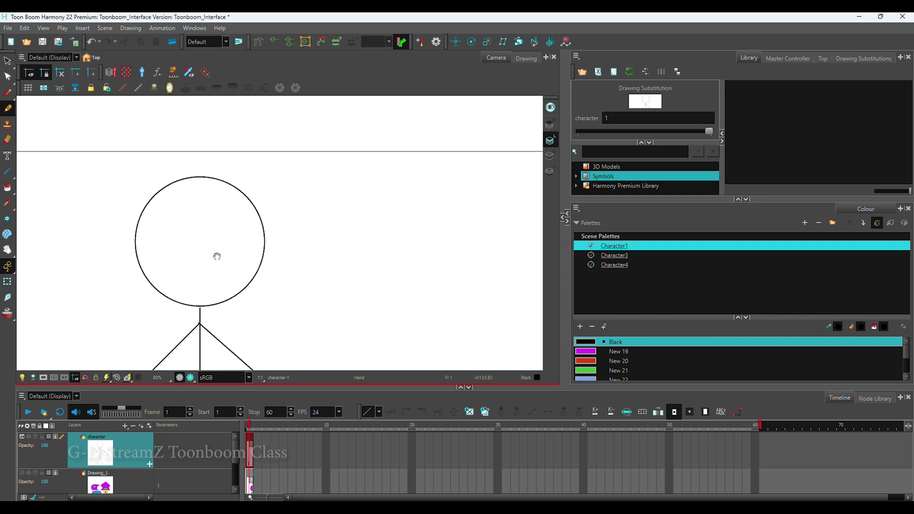
drag(7, 173, 41, 187)
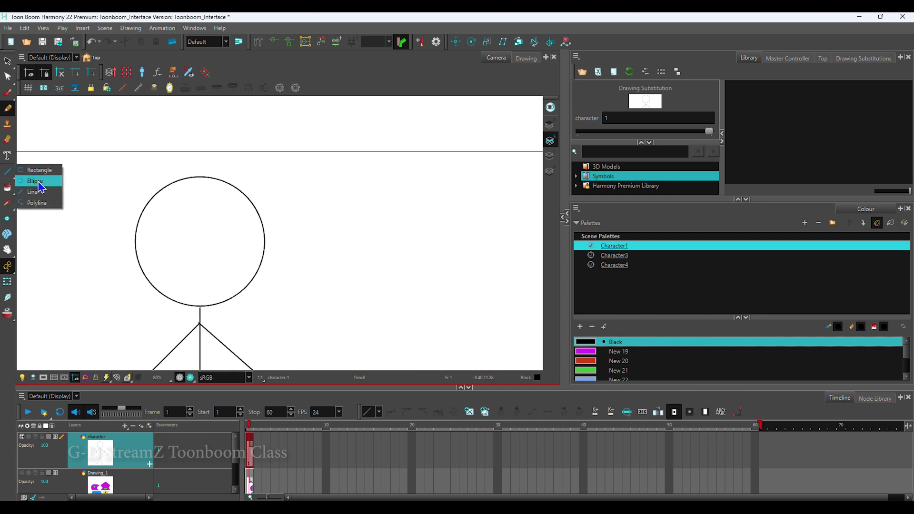
click(35, 186)
drag(171, 218, 193, 247)
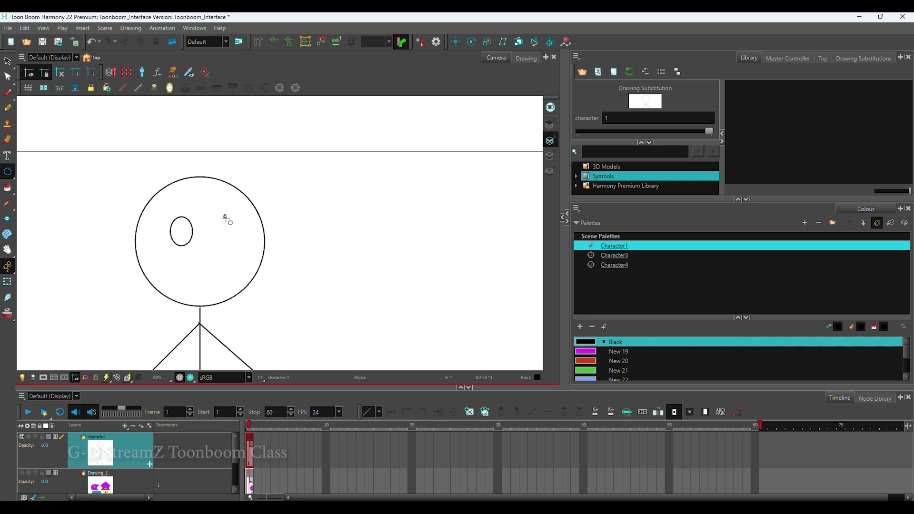
mouse_move(224, 215)
mouse_down()
mouse_move(242, 247)
mouse_move(219, 265)
mouse_up()
- Draw a small square nose between the eyes with the Rectangle tool and a curved smile below it with the Line tool
scroll(219, 266, up, 1)
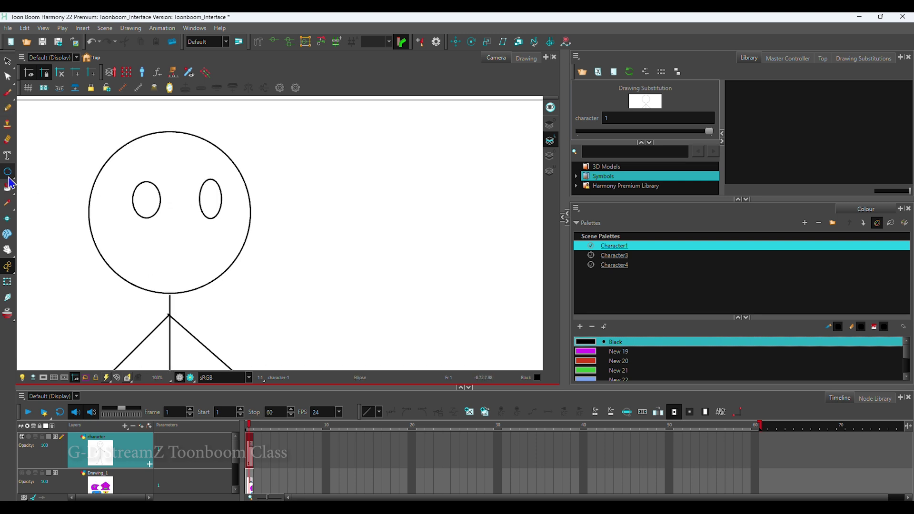
drag(7, 172, 45, 174)
drag(173, 214, 190, 233)
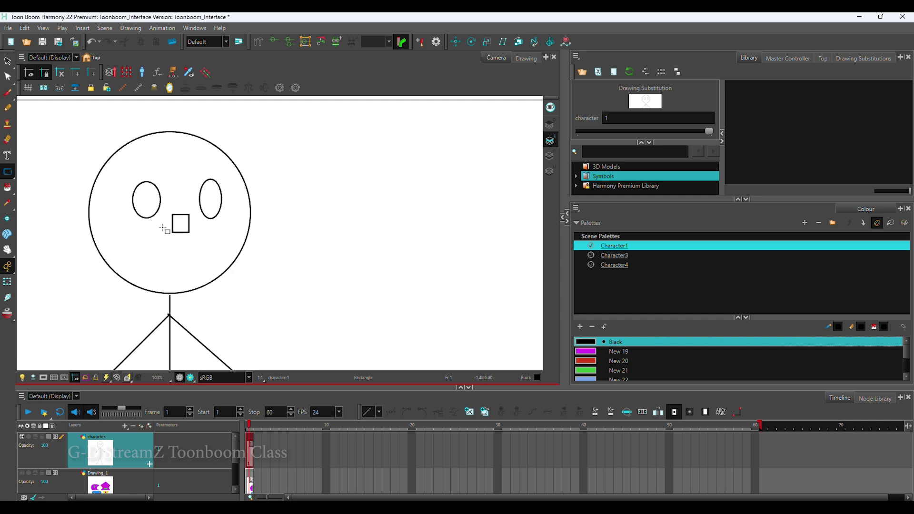
drag(7, 172, 34, 195)
mouse_move(167, 262)
mouse_down()
mouse_move(200, 258)
mouse_move(187, 271)
mouse_up()
- Reshape the square nose into a rounded triangle with the Contour Editor and delete its left edge, leaving an open nose outline
scroll(182, 242, up, 4)
click(8, 76)
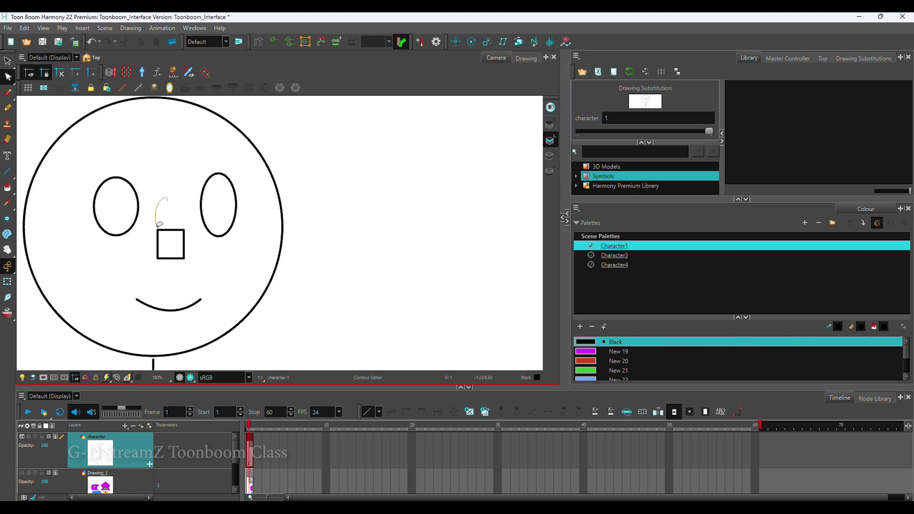
mouse_move(160, 223)
mouse_down()
mouse_move(180, 237)
mouse_move(178, 253)
mouse_move(151, 262)
mouse_move(147, 249)
mouse_up()
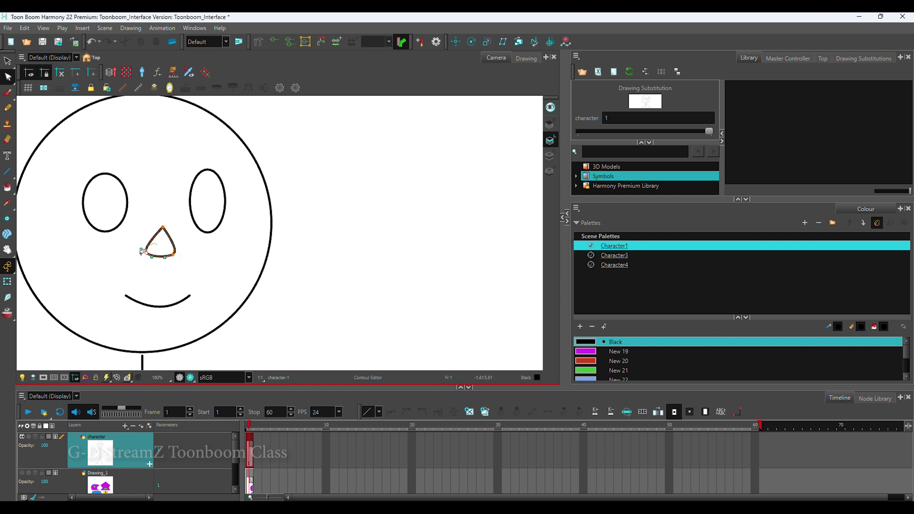
click(186, 236)
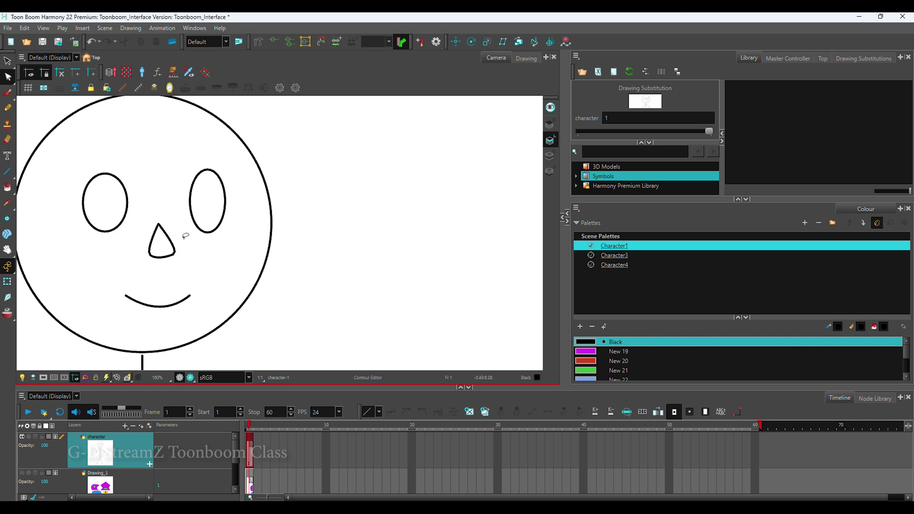
click(151, 244)
click(228, 251)
- Draw a smaller oval pupil inside the lower part of each eye with the Ellipse tool
scroll(361, 326, down, 2)
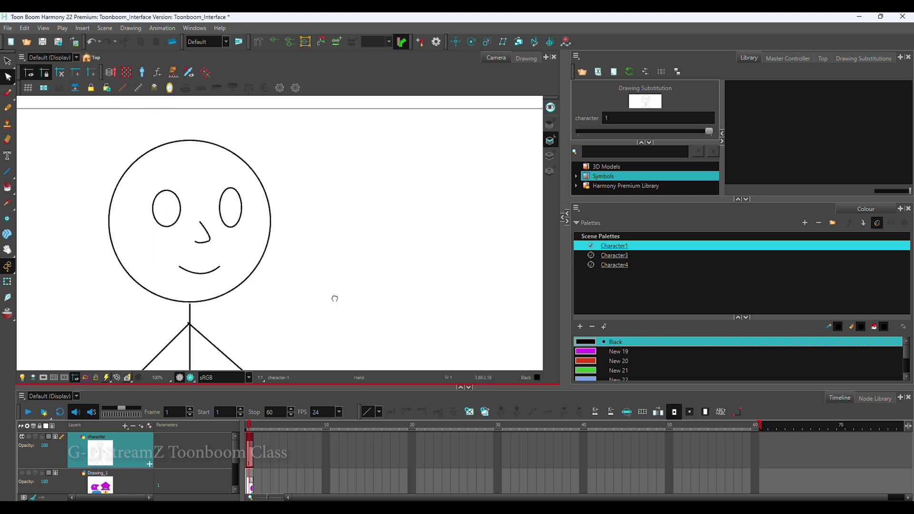
scroll(220, 232, up, 1)
drag(219, 232, 268, 261)
click(7, 171)
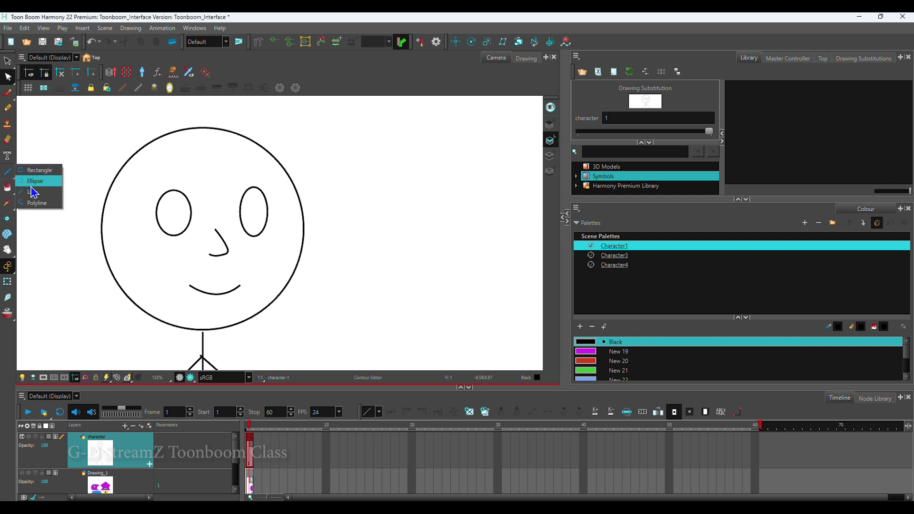
click(36, 179)
click(7, 172)
click(35, 184)
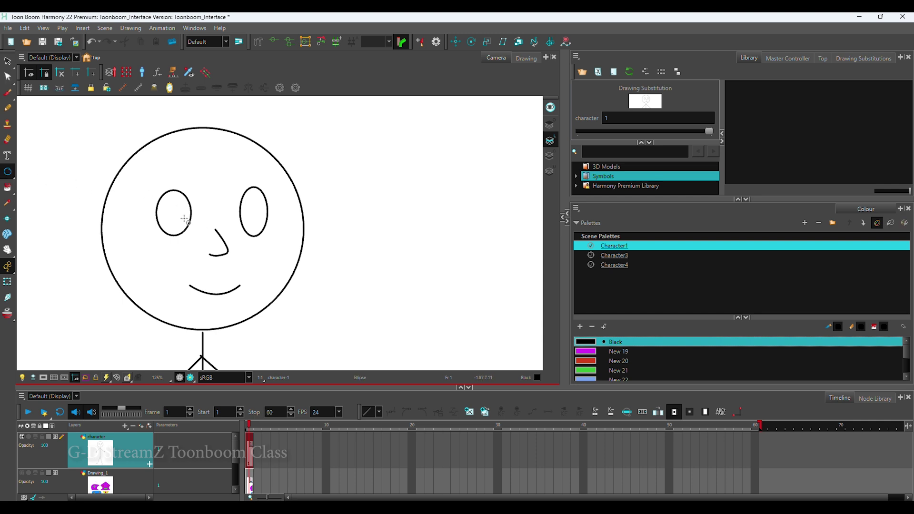
drag(170, 211, 187, 234)
drag(250, 209, 263, 235)
- Fill both pupils with the Black swatch using the Paint tool
click(7, 61)
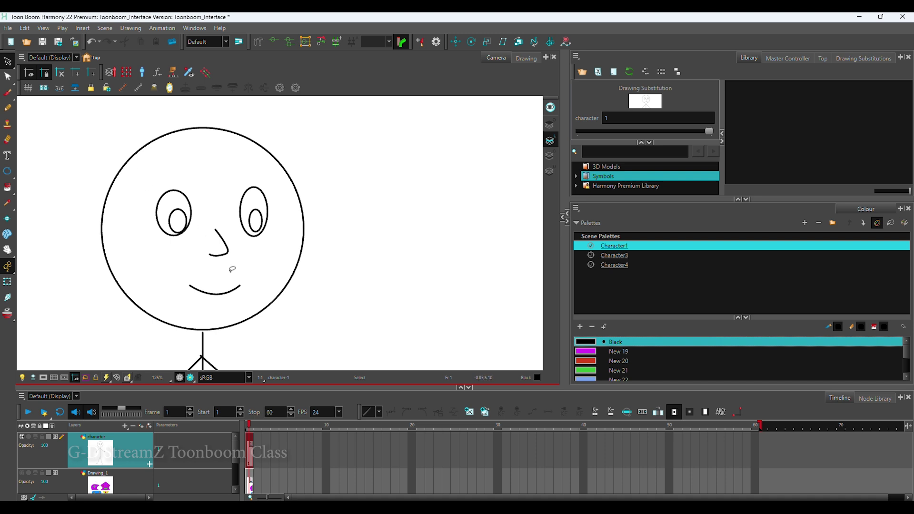
key(alt+i)
click(178, 220)
click(256, 220)
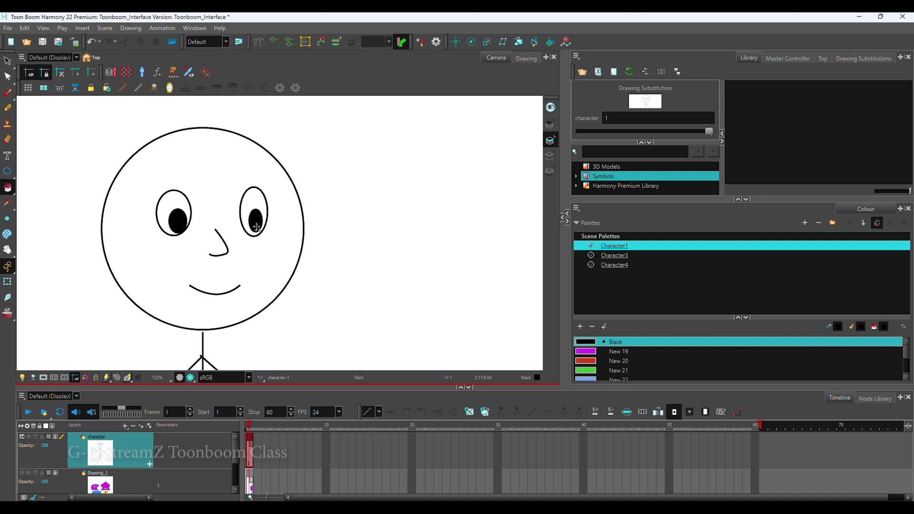
- Examine the filled pupils up close for gaps in the paint
key(1)
key(1)
key(1)
key(2)
key(2)
key(2)
key(2)
key(2)
key(2)
key(2)
key(2)
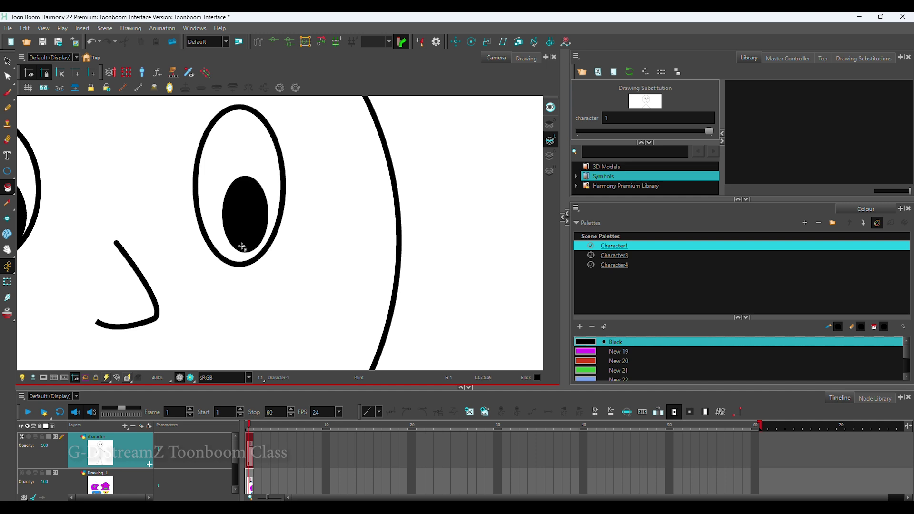
key(1)
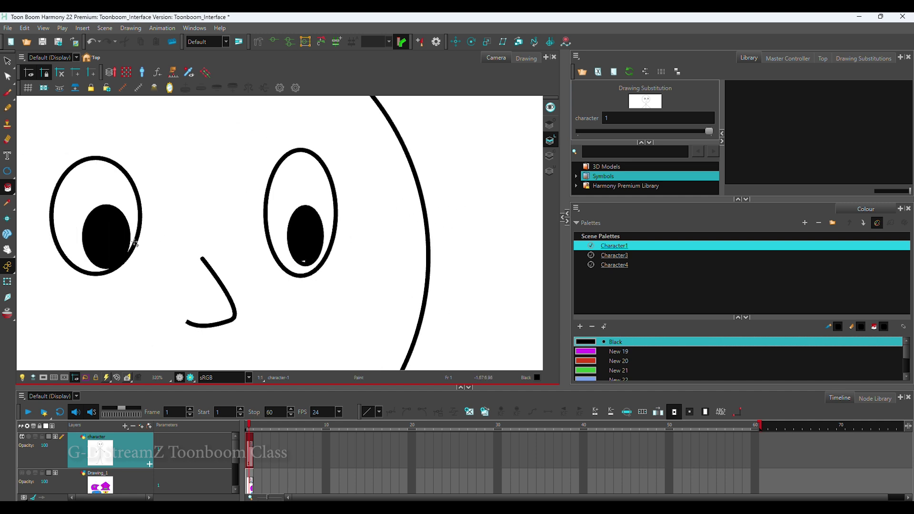
- Change the New 19 palette colour to solid white (RGB 255, 255, 255)
click(12, 178)
click(29, 191)
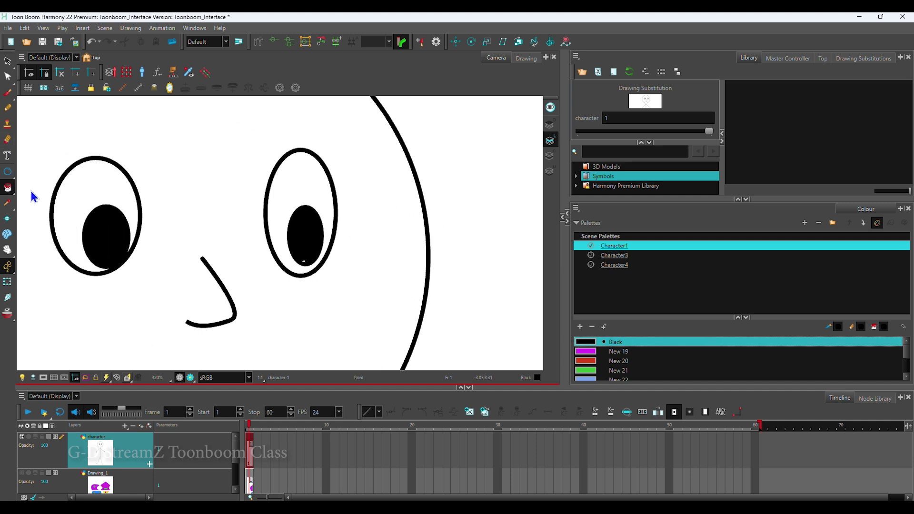
double_click(599, 352)
drag(479, 167, 459, 135)
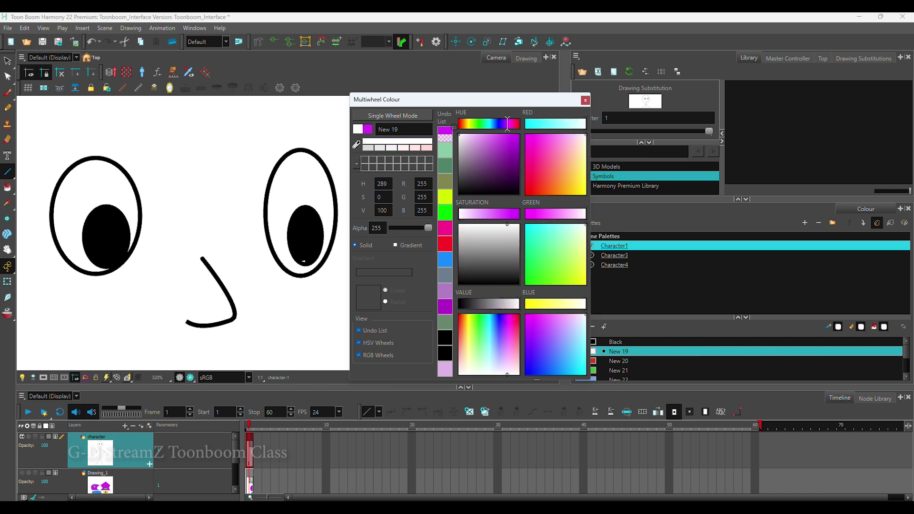
click(586, 100)
- Draw a small white ellipse highlight at the upper left of each pupil and fill the highlights with New 19
scroll(32, 179, up, 3)
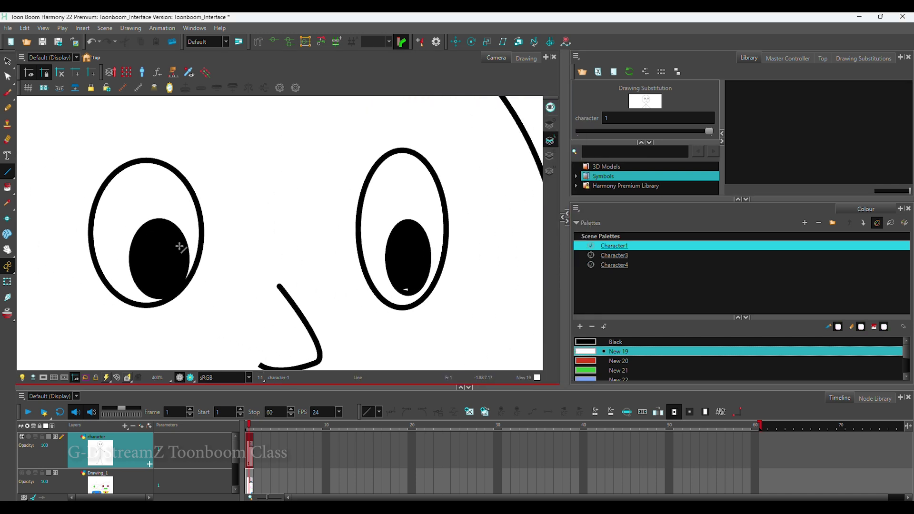
click(12, 178)
click(29, 181)
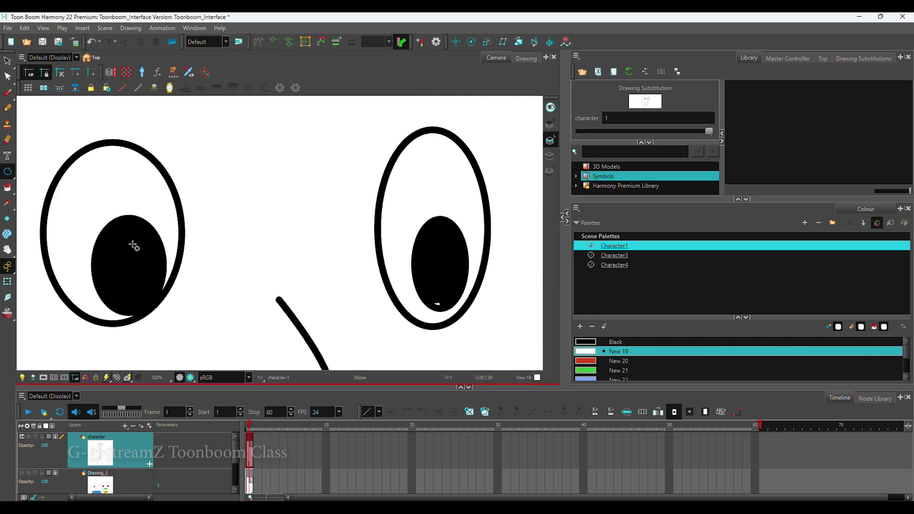
drag(100, 221, 124, 248)
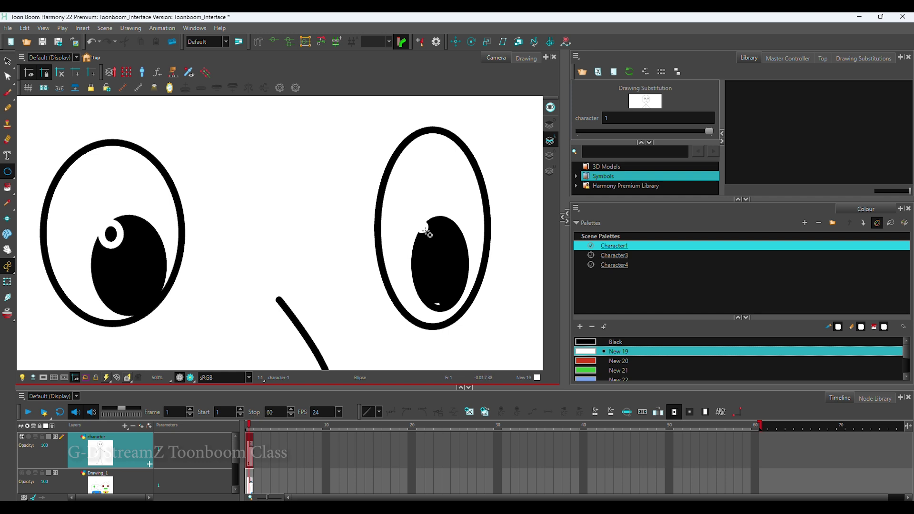
drag(426, 230, 435, 242)
key(alt+i)
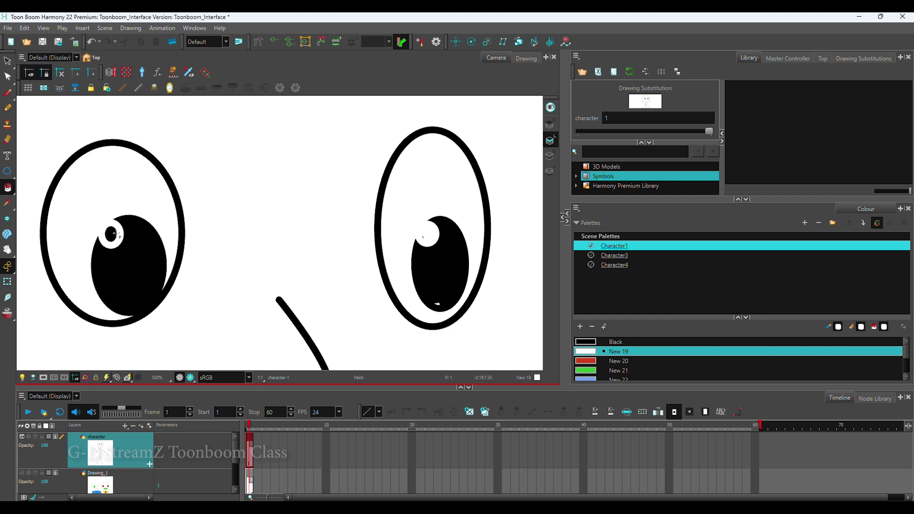
key(alt+s)
scroll(357, 320, down, 5)
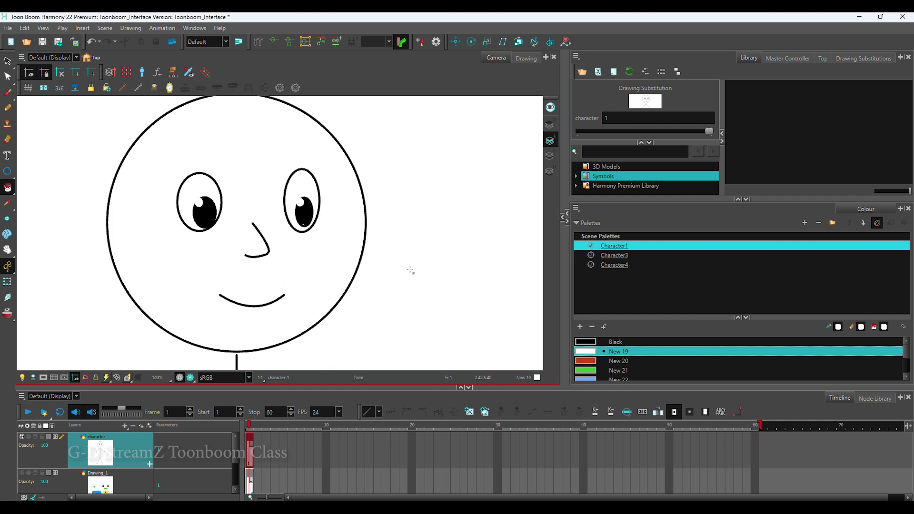
- Select the character's curved smile line with the Select tool
drag(383, 310, 374, 303)
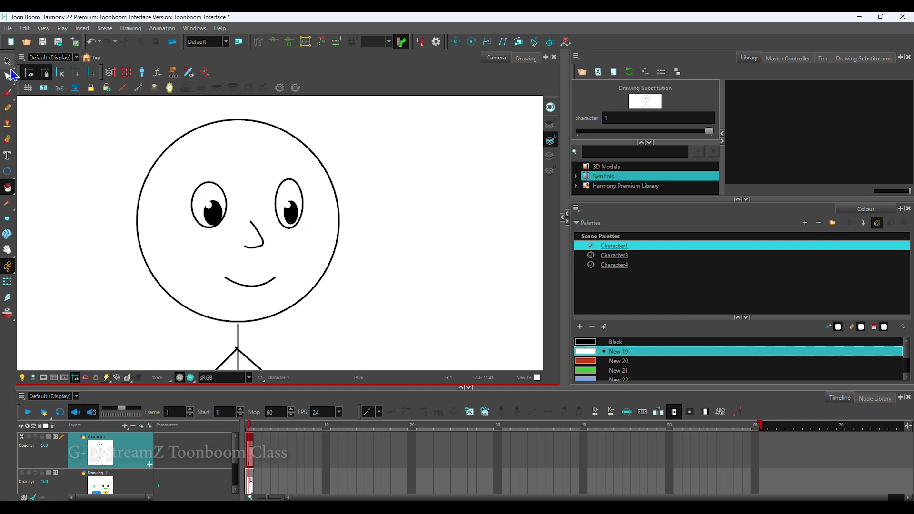
key(alt+s)
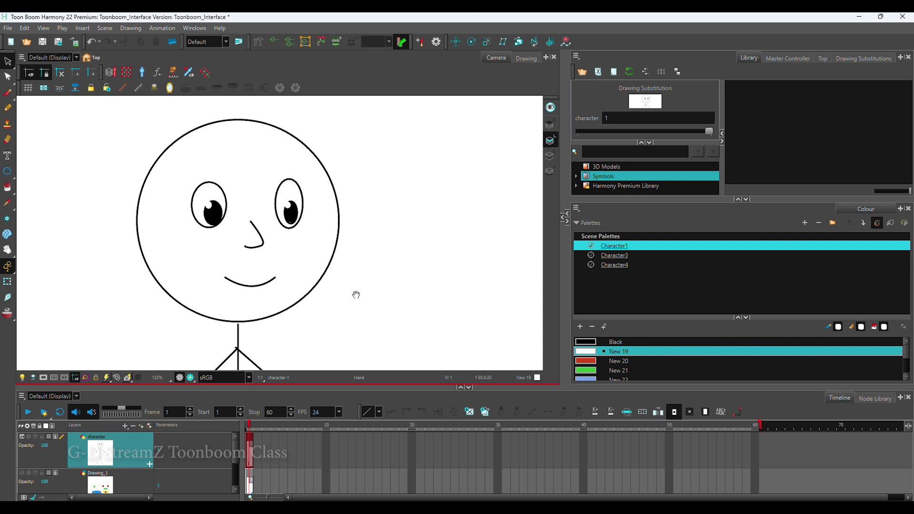
drag(356, 295, 374, 282)
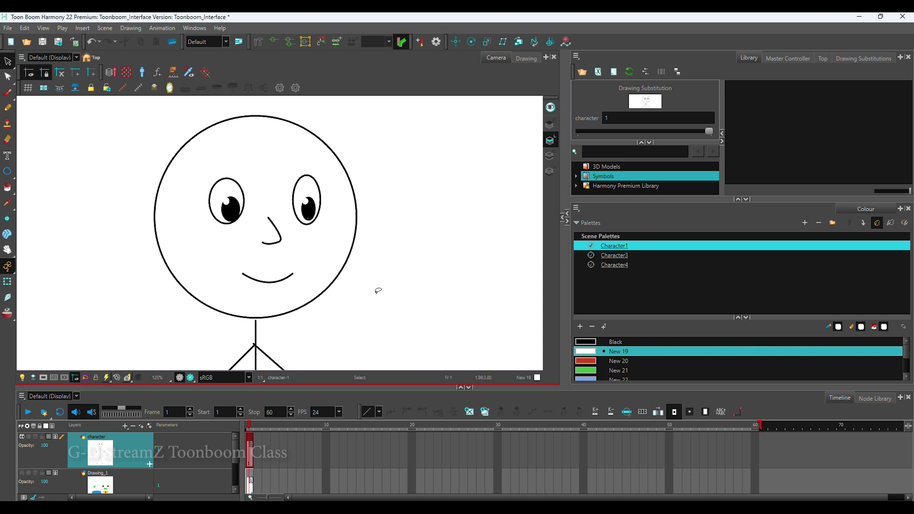
scroll(387, 270, down, 4)
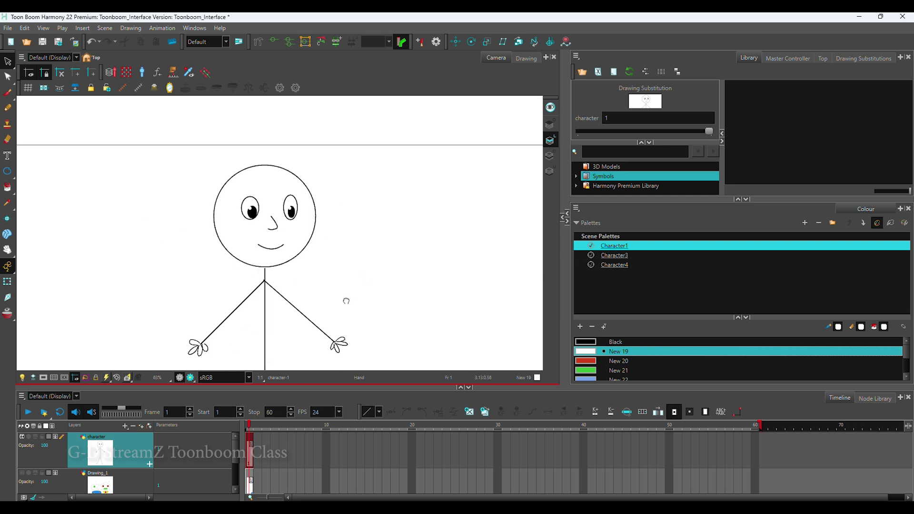
scroll(345, 300, up, 4)
click(243, 299)
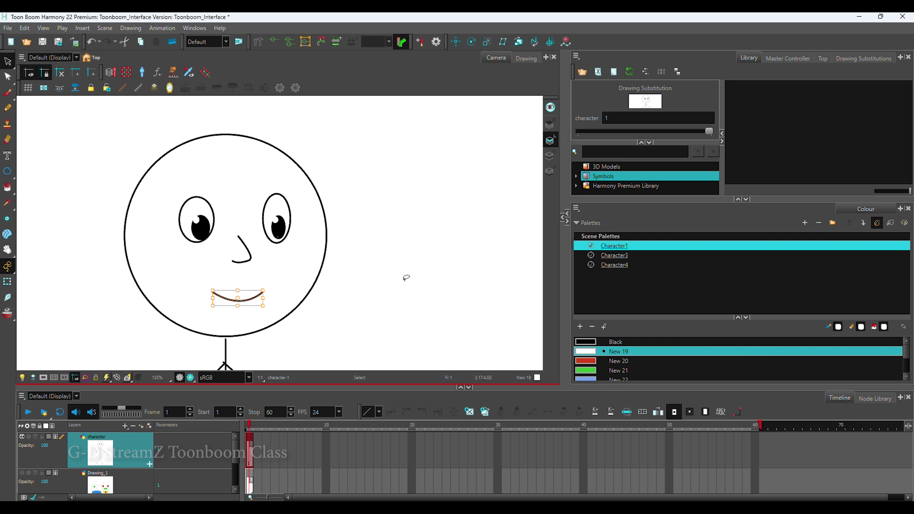
scroll(302, 280, down, 5)
scroll(297, 303, up, 8)
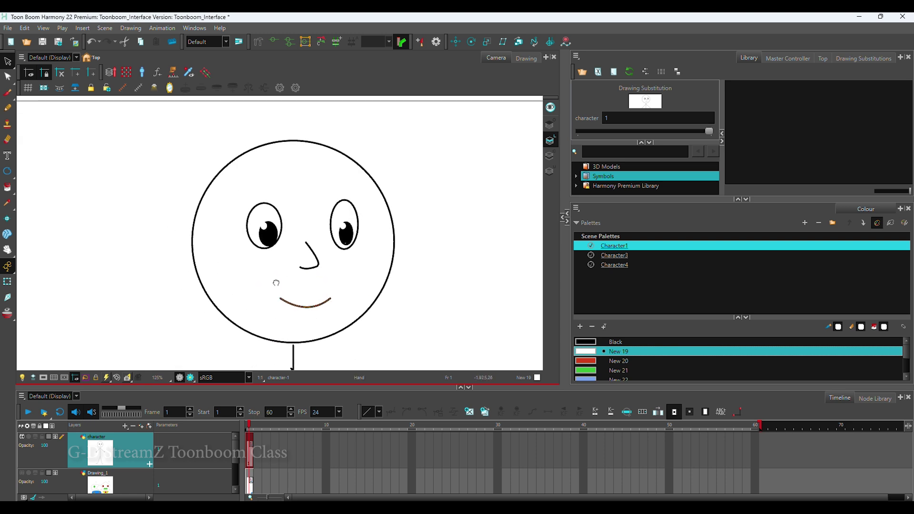
- Draw a black ear ellipse over the left edge of the head, and try a narrow one on the right edge
scroll(237, 265, down, 2)
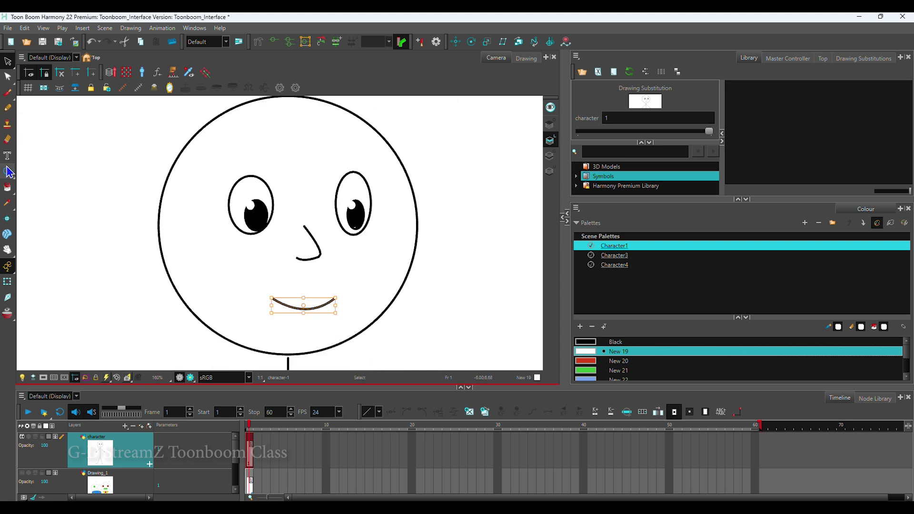
click(7, 172)
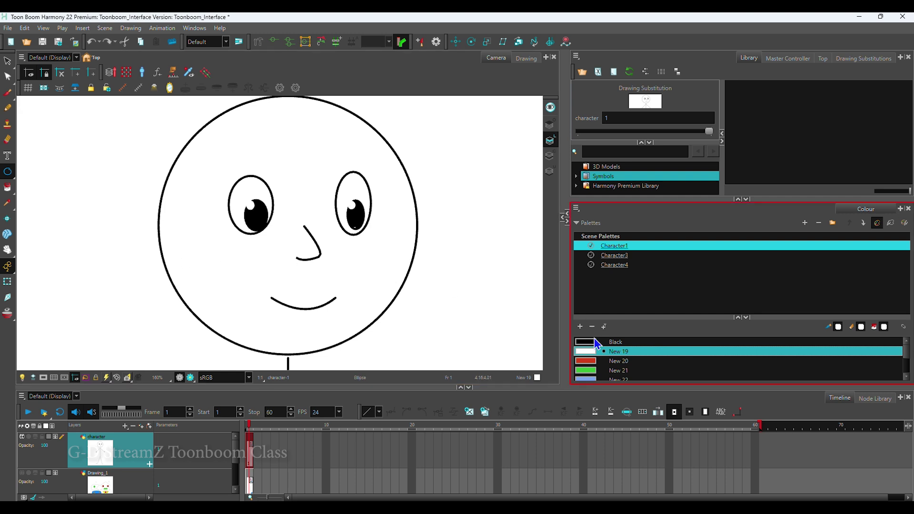
mouse_move(129, 208)
mouse_down()
mouse_move(189, 277)
mouse_move(215, 292)
mouse_up()
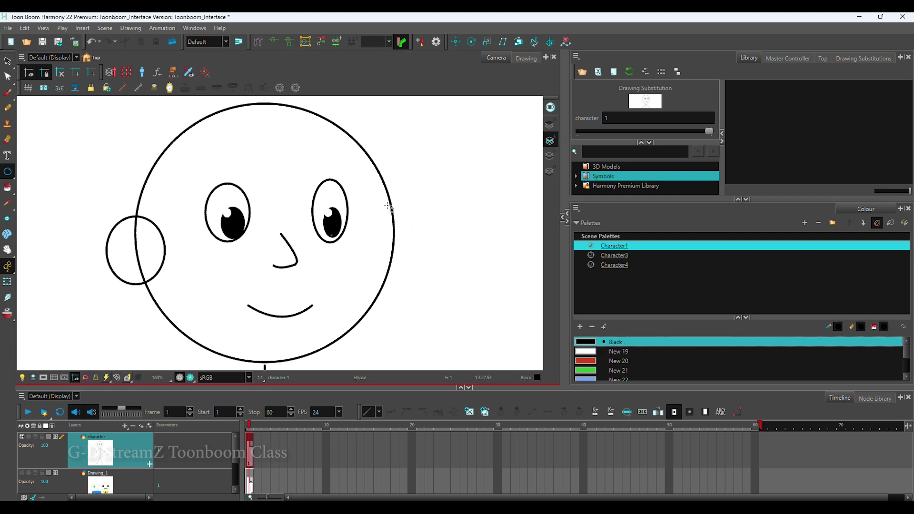
drag(389, 207, 406, 255)
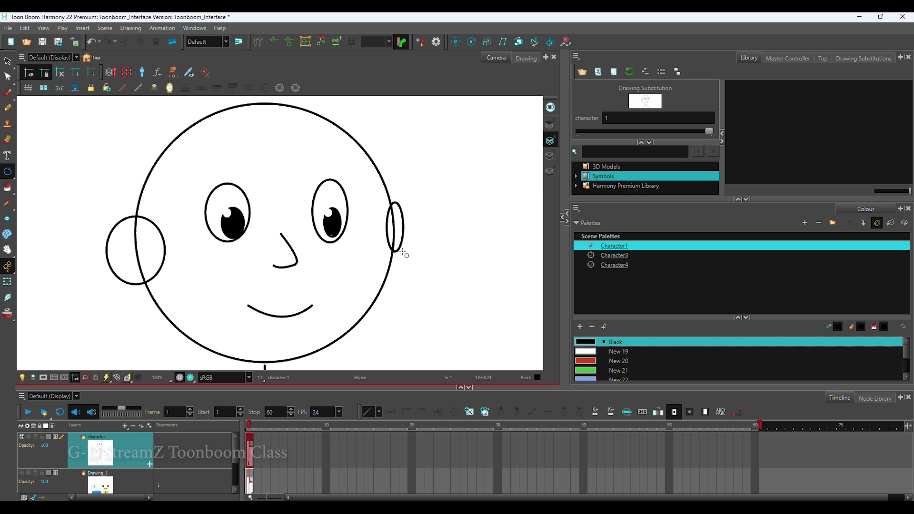
key(ctrl+z)
- Cut away the part of the head outline that runs inside the ear with the Cutter tool
drag(139, 263, 201, 228)
scroll(179, 242, up, 1)
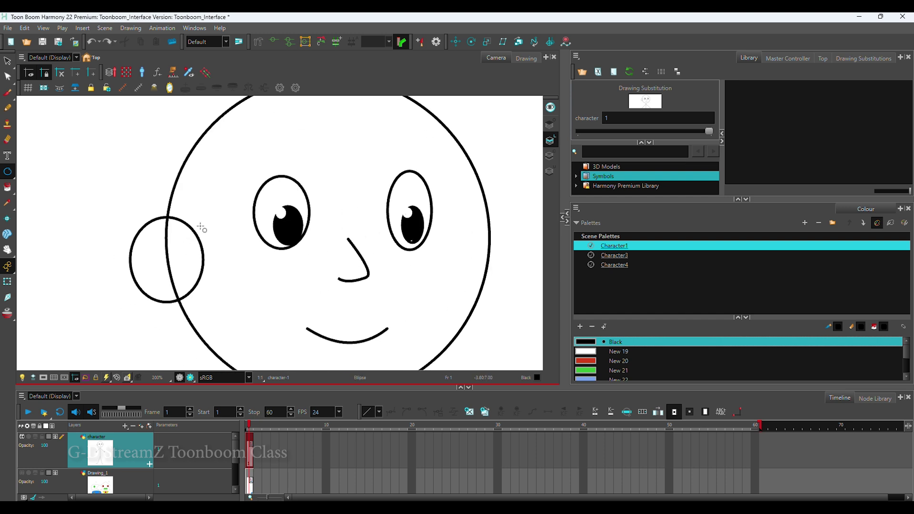
click(12, 67)
click(40, 92)
drag(188, 286, 148, 295)
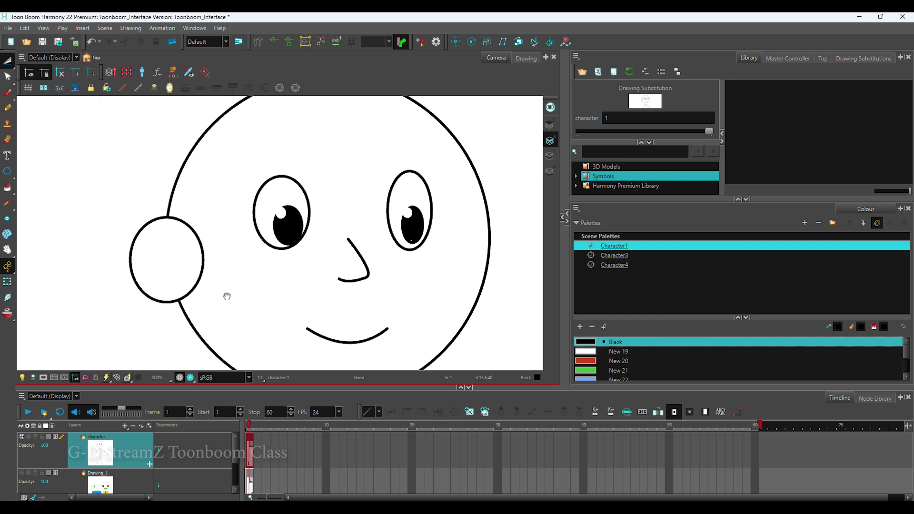
scroll(227, 296, down, 1)
- Erase the part of the ear outline that lies inside the head, leaving the ear open to the face
scroll(205, 276, up, 2)
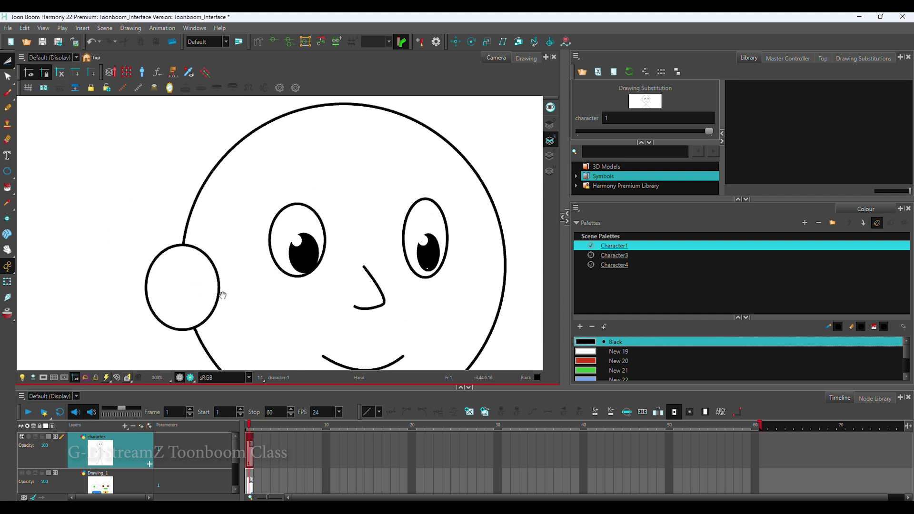
key(alt+i)
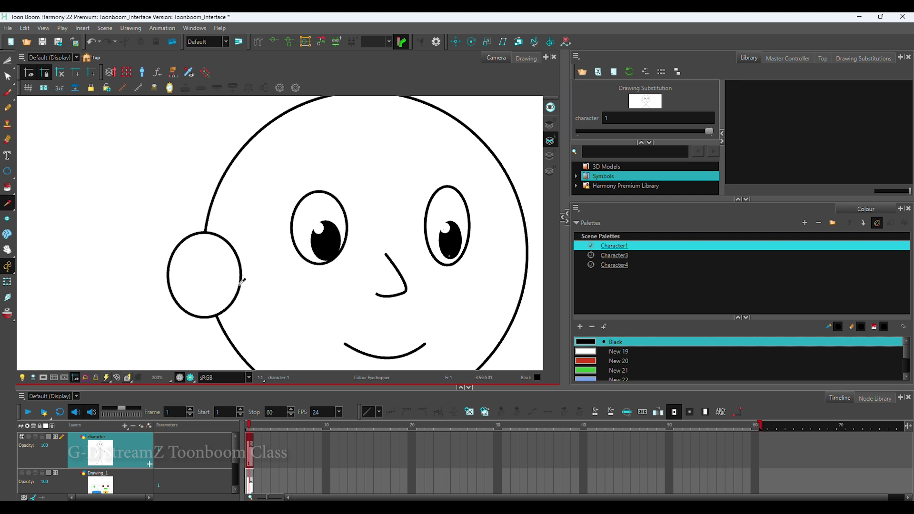
click(8, 139)
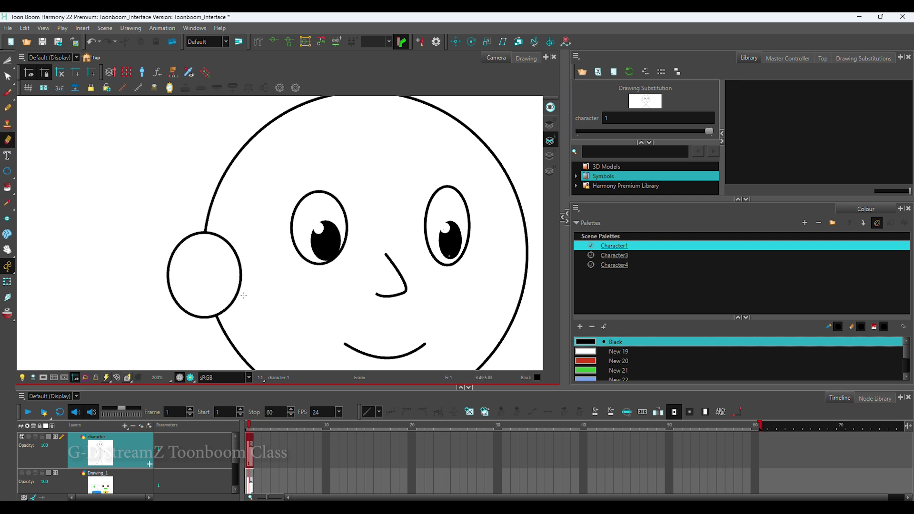
mouse_move(243, 286)
mouse_down()
mouse_move(241, 264)
mouse_move(220, 251)
mouse_move(235, 310)
mouse_up()
drag(228, 245, 233, 311)
scroll(242, 287, down, 5)
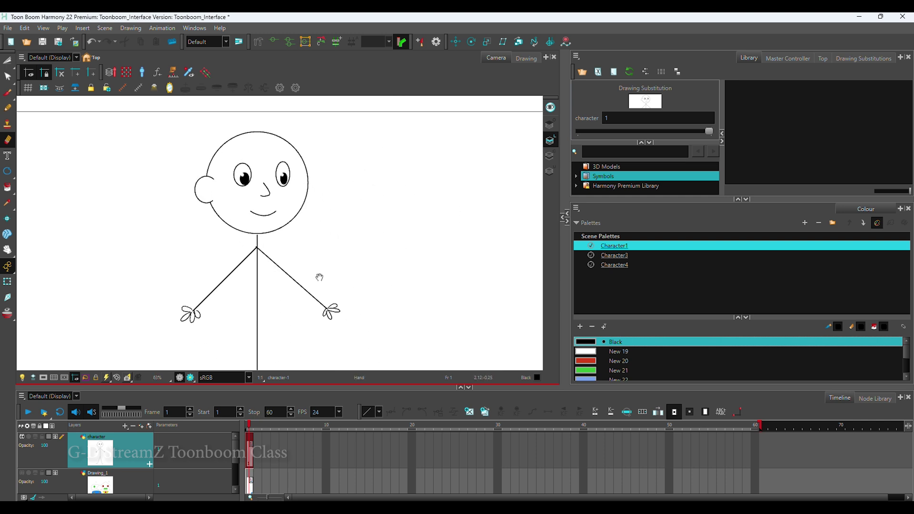
- Paint the character's head and ear with the green New 21 palette colour
drag(320, 277, 312, 256)
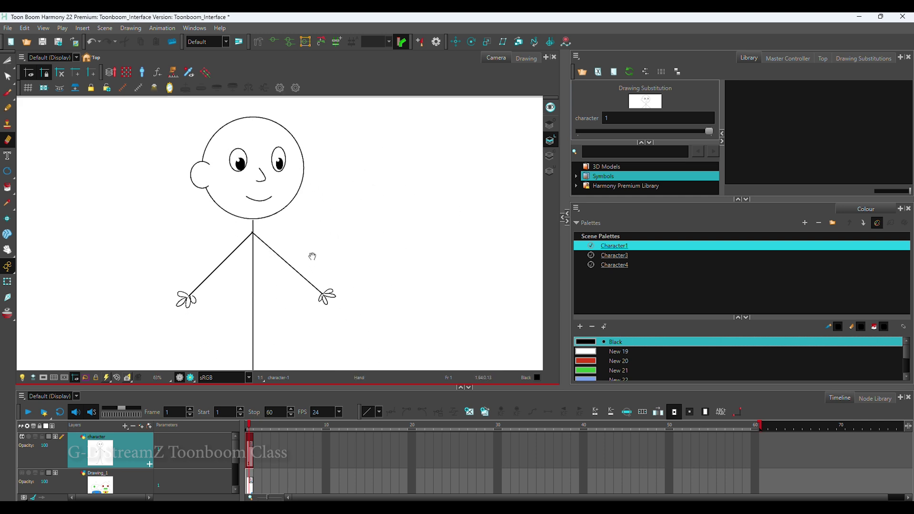
scroll(316, 276, up, 1)
click(592, 362)
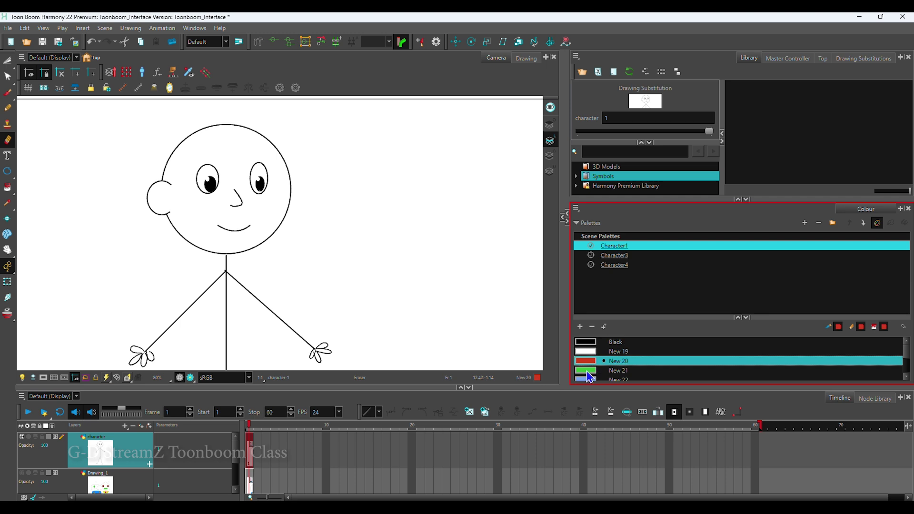
click(592, 371)
drag(232, 220, 258, 245)
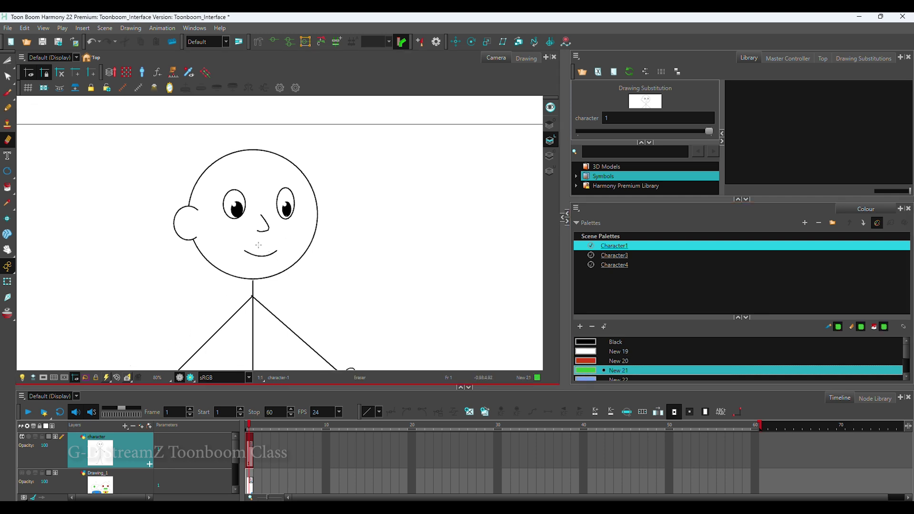
click(7, 187)
click(297, 262)
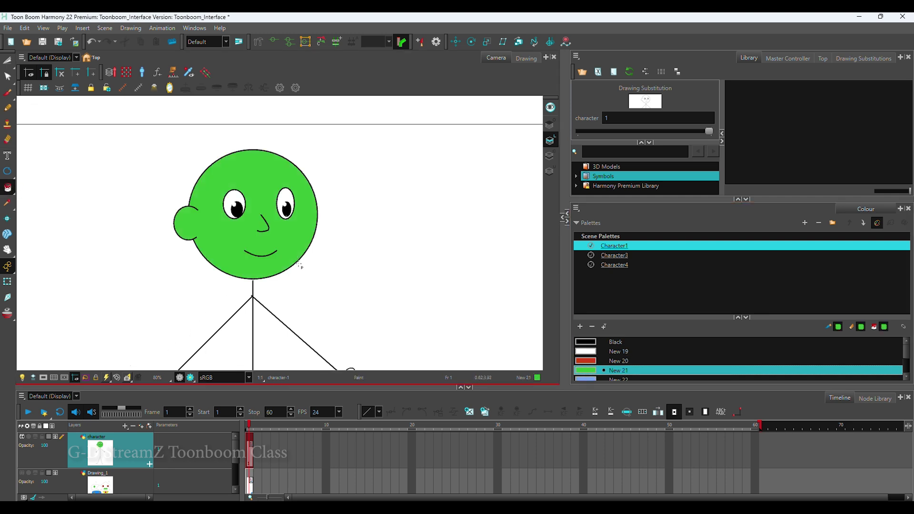
- Change the New 21 palette colour to a pale grey
double_click(589, 371)
drag(474, 146, 460, 142)
click(585, 100)
scroll(284, 264, down, 3)
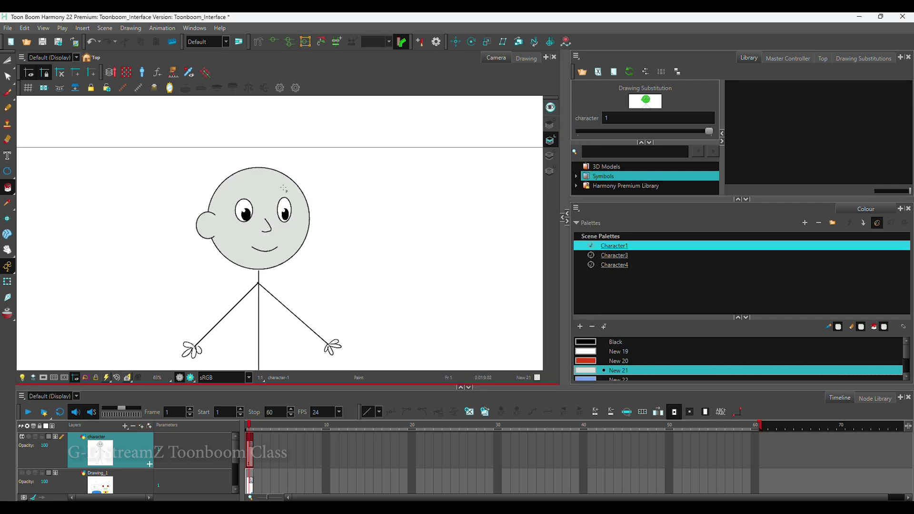
mouse_move(296, 279)
mouse_down()
mouse_move(298, 216)
mouse_move(287, 230)
mouse_move(268, 232)
mouse_up()
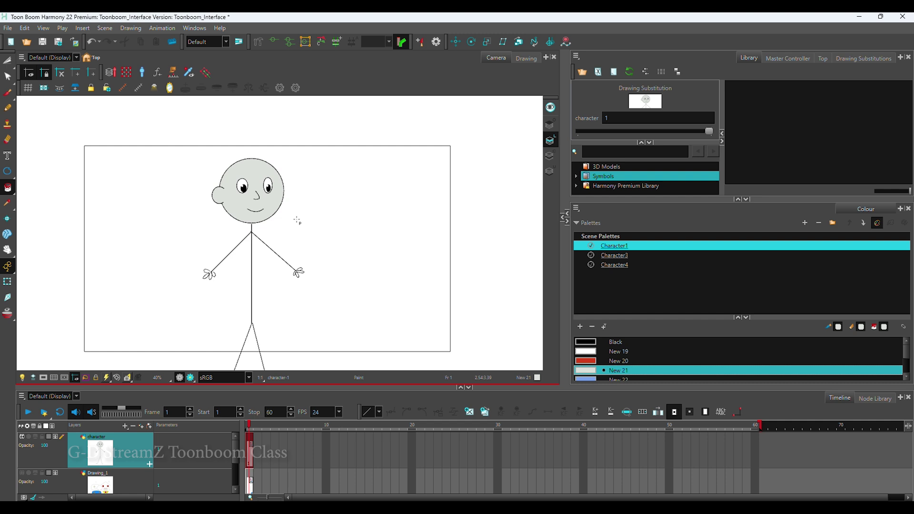
- Change the New 21 palette colour to solid white (RGB 255, 255, 255)
double_click(590, 371)
click(470, 165)
drag(469, 165, 460, 136)
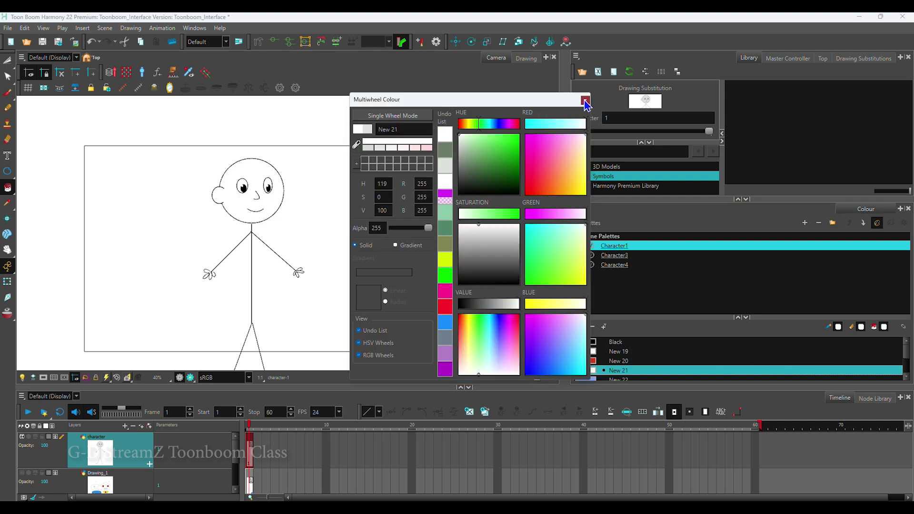
click(585, 100)
- Draw a black circle to the right of the character with the Ellipse tool as a second head
scroll(209, 96, down, 1)
click(7, 76)
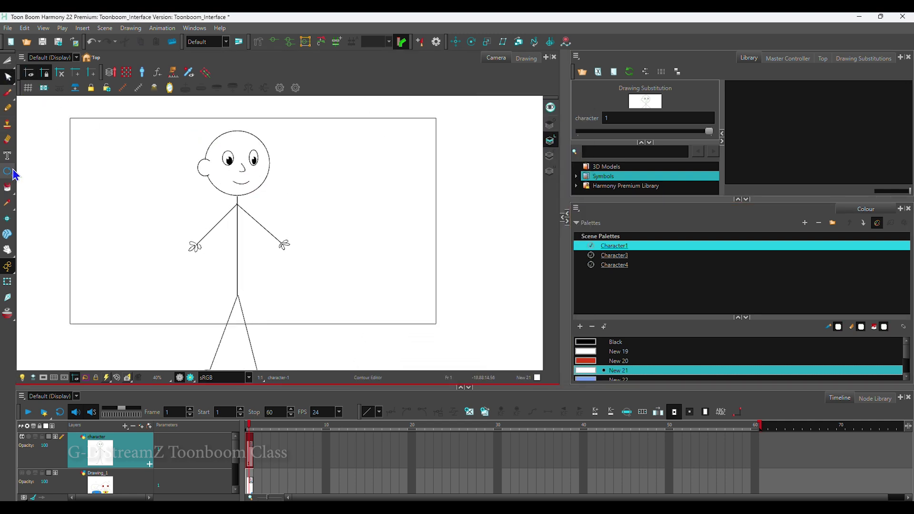
click(7, 171)
scroll(324, 263, up, 1)
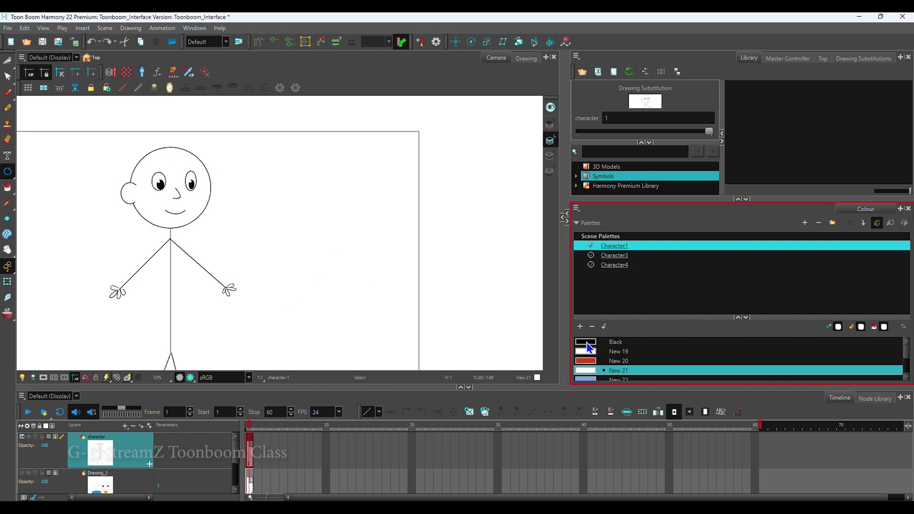
mouse_move(305, 237)
mouse_down()
mouse_move(369, 302)
mouse_move(363, 296)
mouse_up()
scroll(334, 276, down, 3)
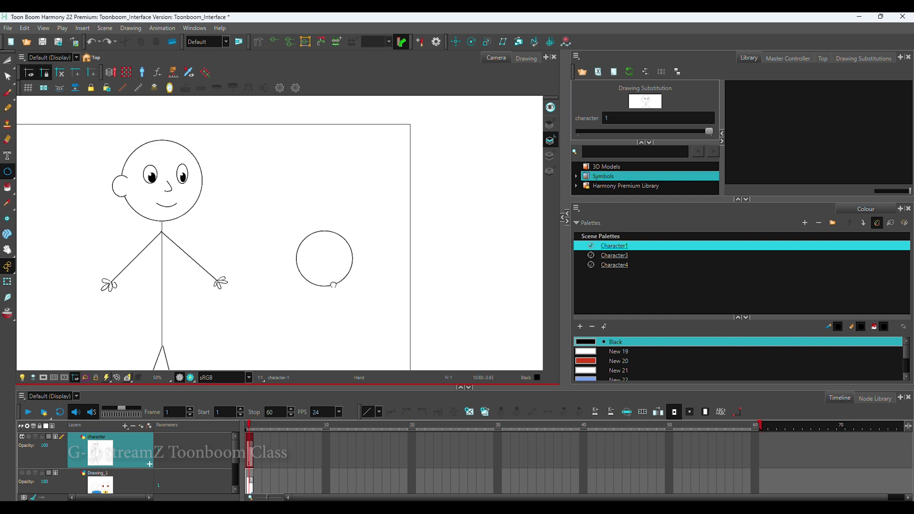
- Draw two eye ellipses inside the new circle, a large one near the centre and a narrower one near its left edge
scroll(318, 239, up, 5)
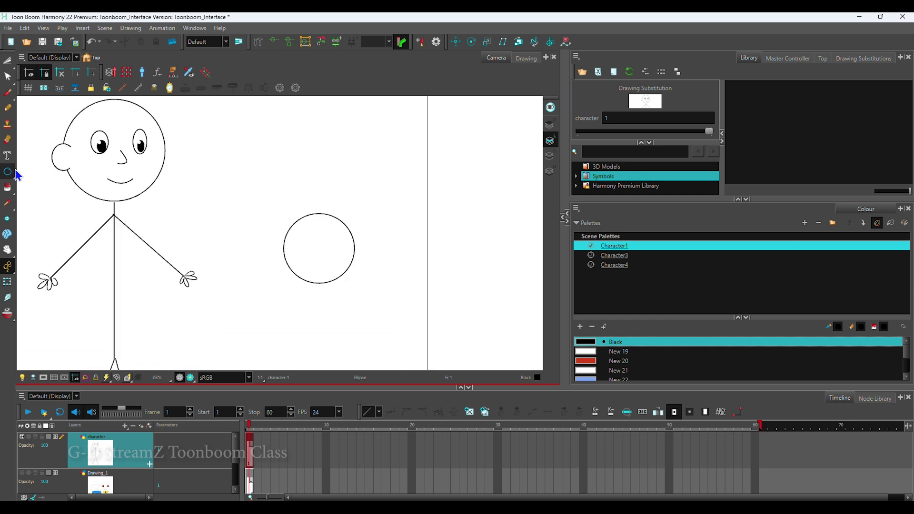
drag(294, 247, 335, 289)
drag(239, 238, 272, 287)
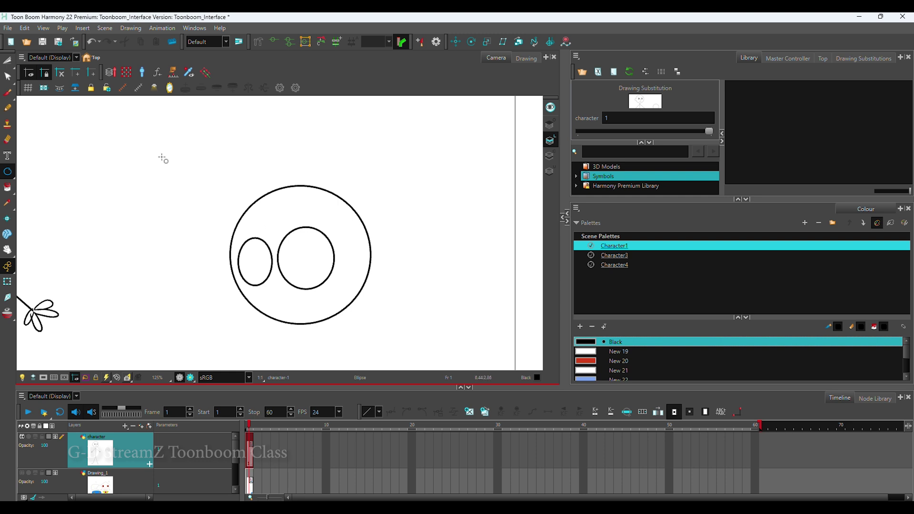
scroll(289, 270, up, 2)
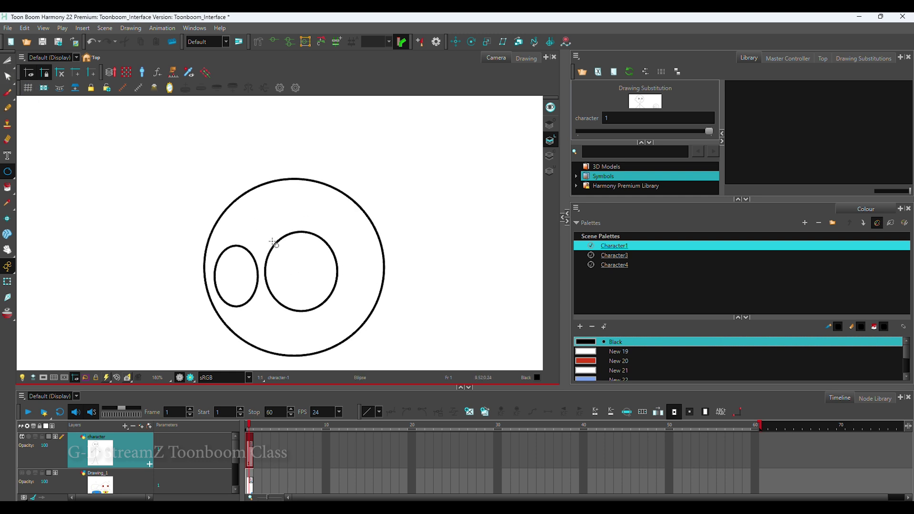
- Draw a pupil ellipse against the upper left of the large eye and place a smaller one likewise in the narrow eye
mouse_move(274, 243)
mouse_down()
mouse_move(310, 286)
mouse_move(306, 275)
mouse_up()
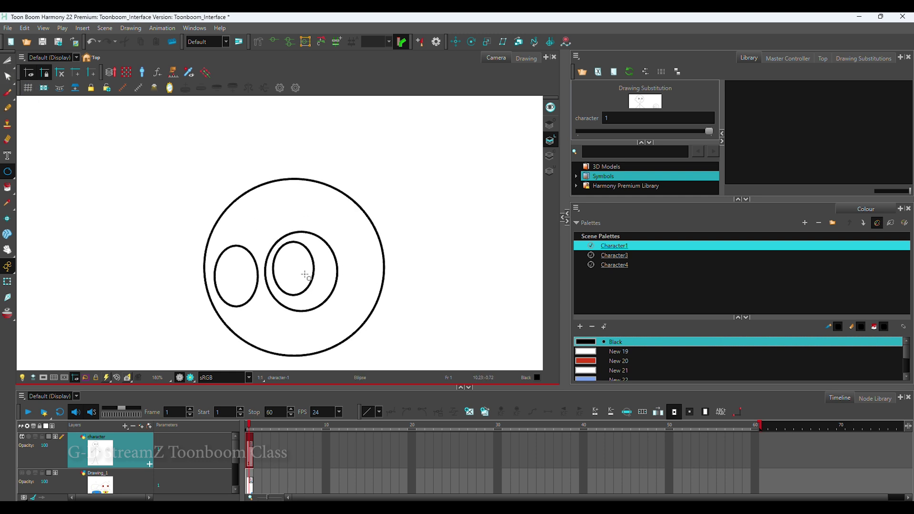
click(7, 61)
click(295, 279)
scroll(295, 280, up, 1)
mouse_move(296, 280)
mouse_down()
mouse_move(281, 280)
mouse_move(289, 276)
mouse_up()
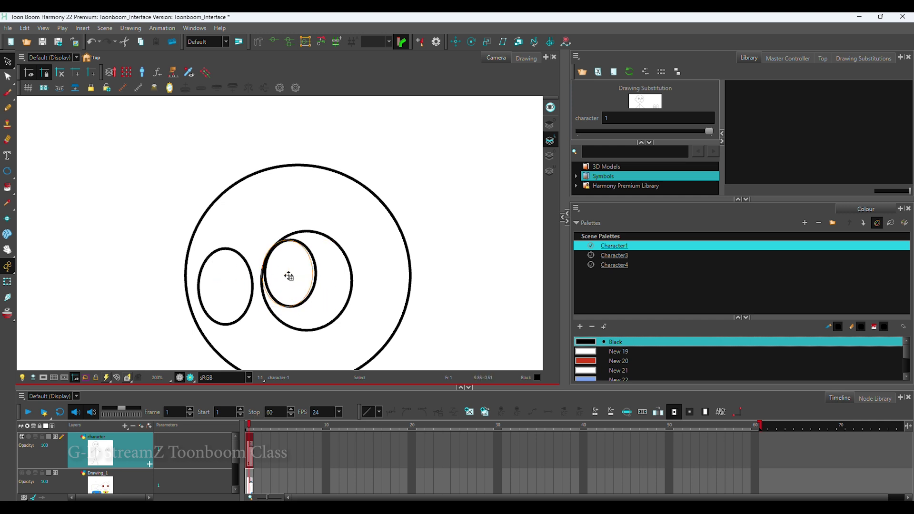
click(220, 285)
drag(251, 246, 221, 275)
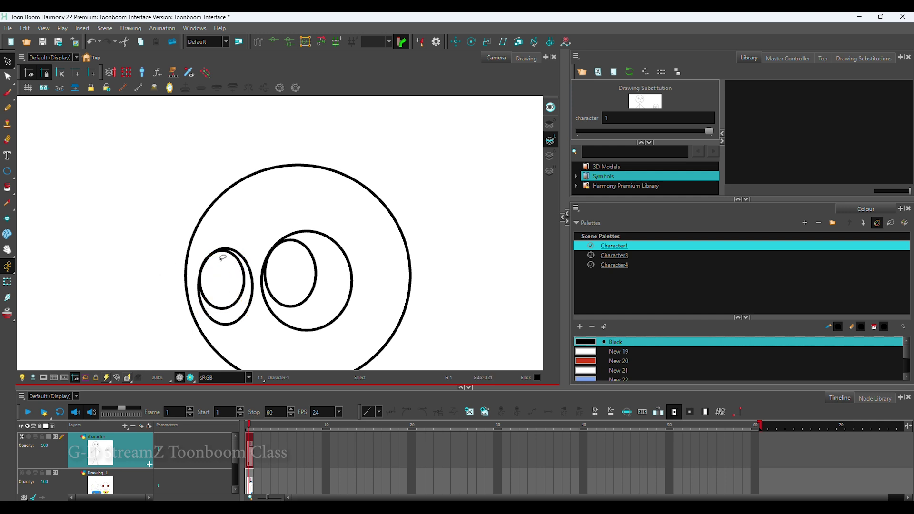
scroll(290, 281, down, 1)
scroll(290, 281, up, 1)
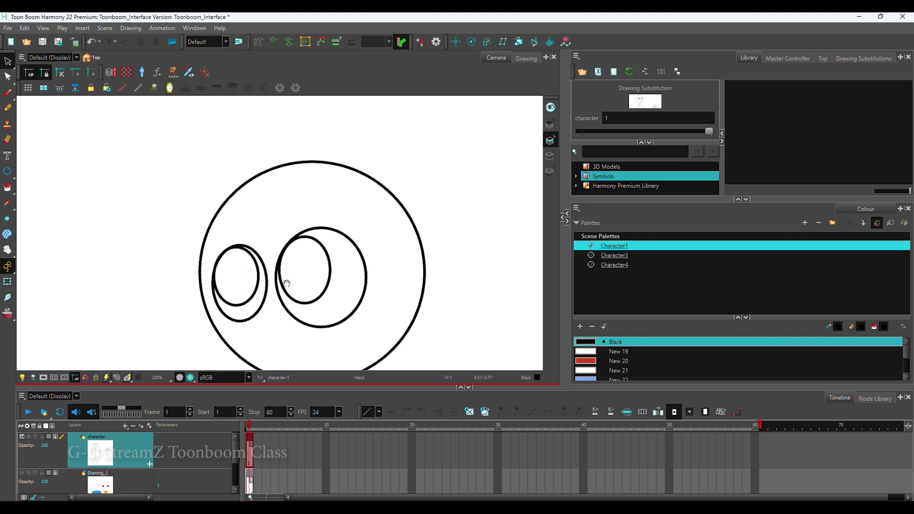
- Fill both pupils of the second head with black
key(alt+i)
click(236, 289)
click(304, 284)
scroll(333, 277, down, 3)
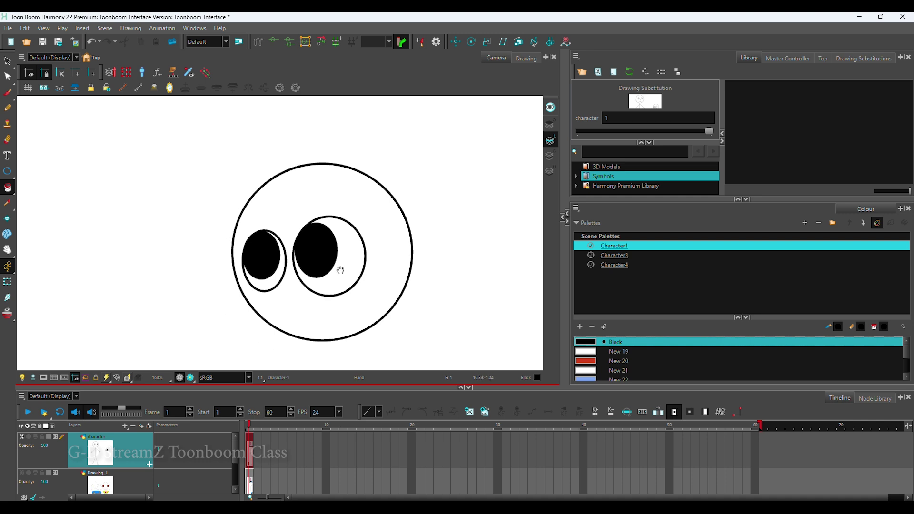
scroll(333, 281, down, 2)
scroll(347, 261, up, 2)
scroll(283, 282, up, 1)
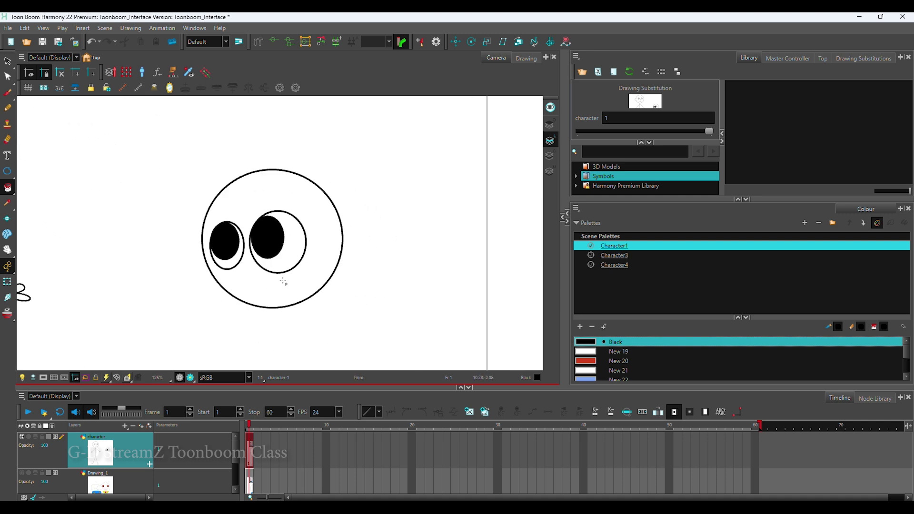
- Draw short black eyelashes at the outer side of both eyes on the first character with the Pencil tool
drag(252, 282, 368, 326)
drag(198, 261, 353, 324)
drag(230, 258, 397, 304)
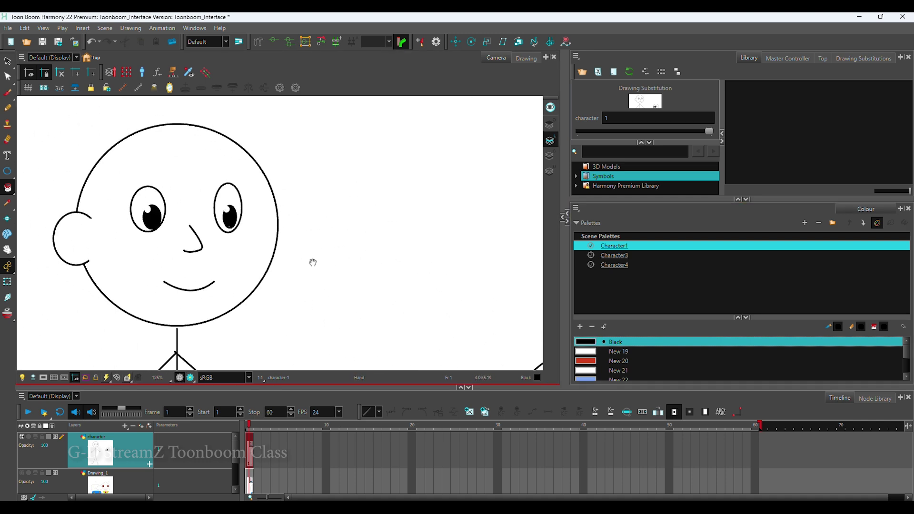
drag(312, 261, 319, 272)
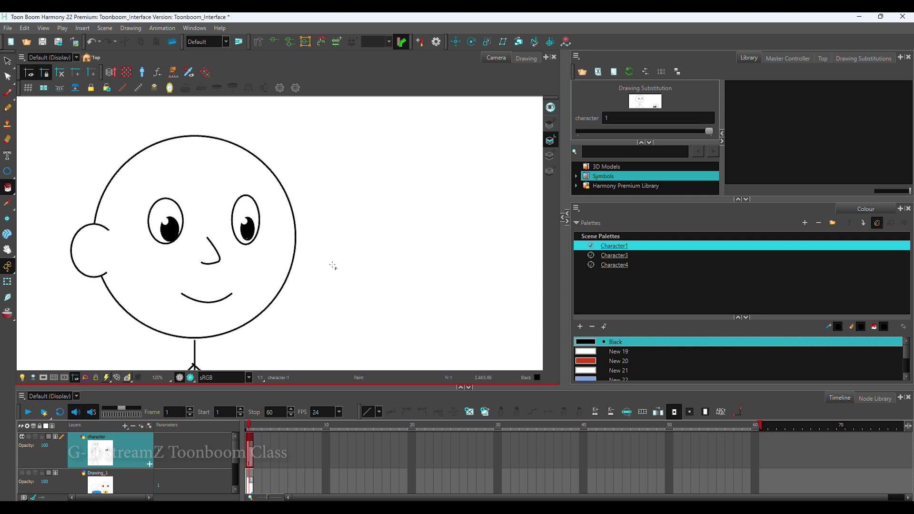
scroll(288, 264, up, 1)
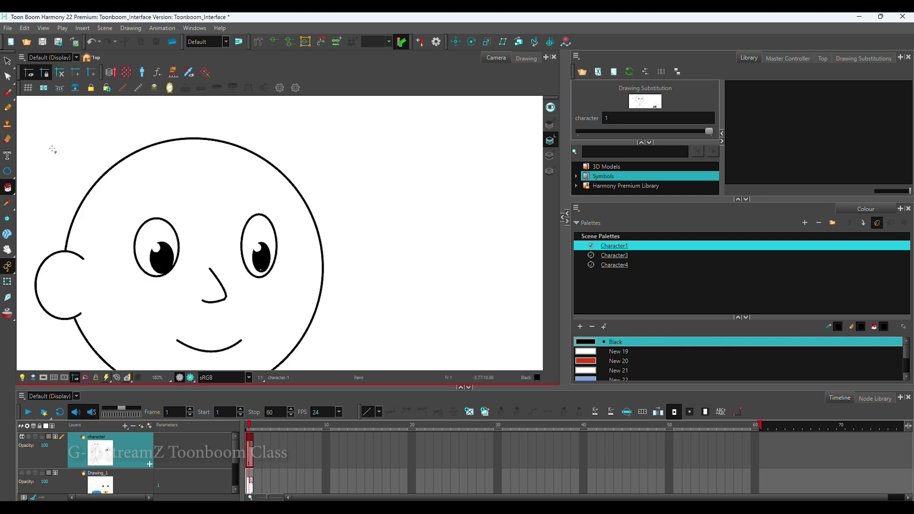
click(7, 107)
scroll(127, 249, up, 3)
scroll(185, 272, left, 1)
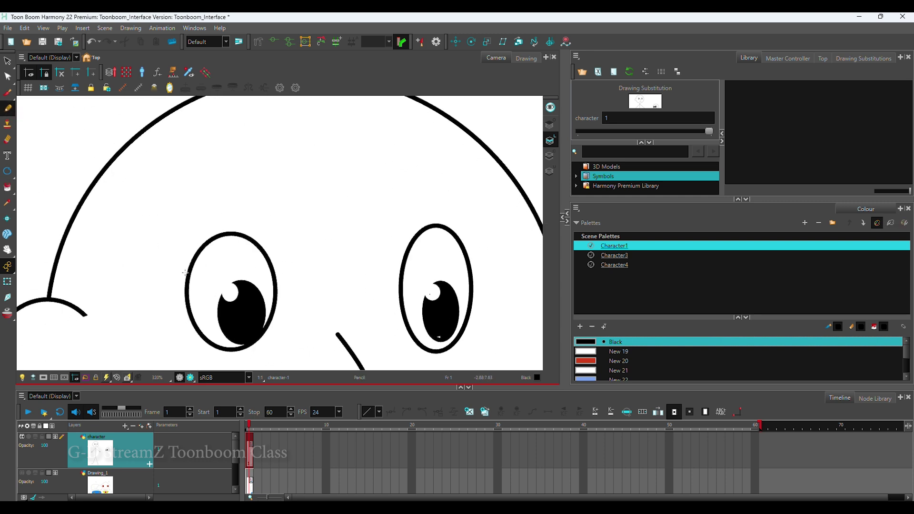
key(ctrl+z)
mouse_move(441, 290)
mouse_down()
mouse_move(395, 286)
mouse_move(399, 257)
mouse_move(396, 270)
mouse_up()
scroll(396, 302, down, 5)
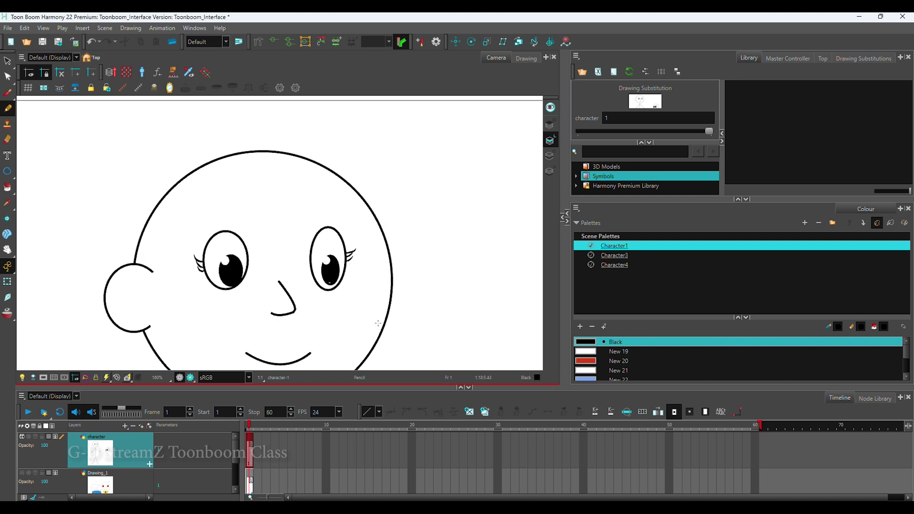
mouse_move(476, 321)
mouse_down()
mouse_move(386, 274)
mouse_move(357, 306)
mouse_up()
scroll(233, 288, up, 1)
scroll(233, 288, up, 3)
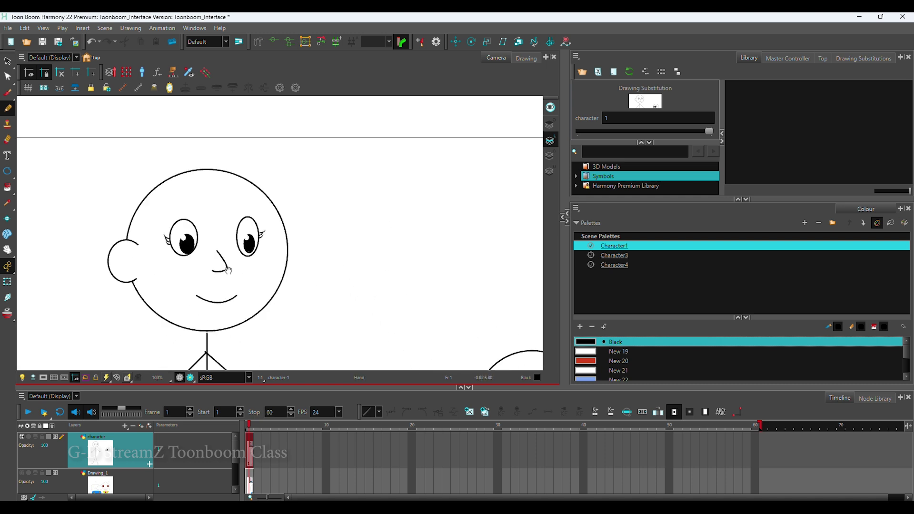
- Draw long curved eyelashes at the outer sides of both eyes on the second head with the Pencil tool
mouse_move(261, 253)
mouse_down()
mouse_move(252, 260)
mouse_move(323, 266)
mouse_move(315, 274)
mouse_move(242, 232)
mouse_up()
scroll(286, 241, down, 2)
scroll(329, 290, up, 4)
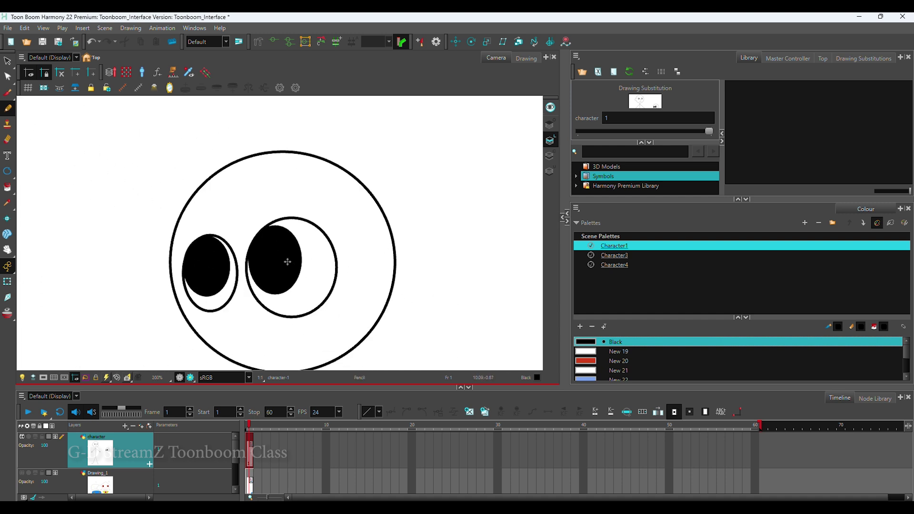
mouse_move(334, 269)
mouse_down()
mouse_move(312, 301)
mouse_move(260, 305)
mouse_up()
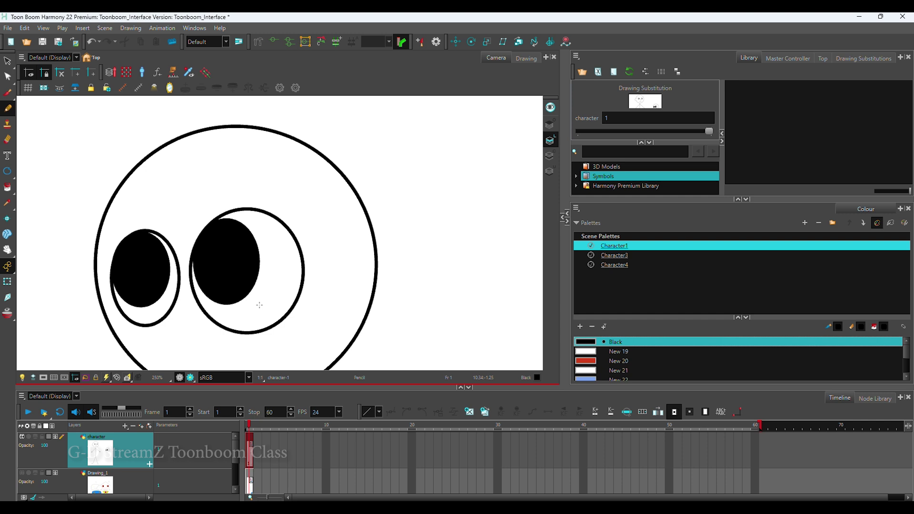
mouse_move(290, 212)
mouse_down()
mouse_move(328, 252)
mouse_move(306, 254)
mouse_move(341, 232)
mouse_up()
key(ctrl+z)
mouse_move(316, 272)
mouse_down()
mouse_move(345, 243)
mouse_move(353, 255)
mouse_up()
key(2)
mouse_move(158, 275)
mouse_down()
mouse_move(125, 254)
mouse_move(143, 288)
mouse_up()
key(2)
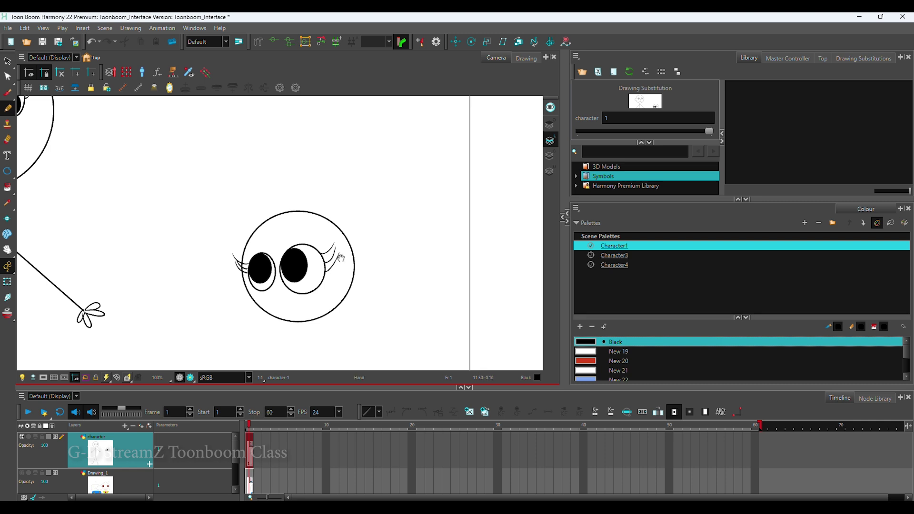
- Move and resize the middle lash of the second head's large eye so it starts at the eye outline
drag(343, 301, 281, 297)
scroll(219, 229, up, 3)
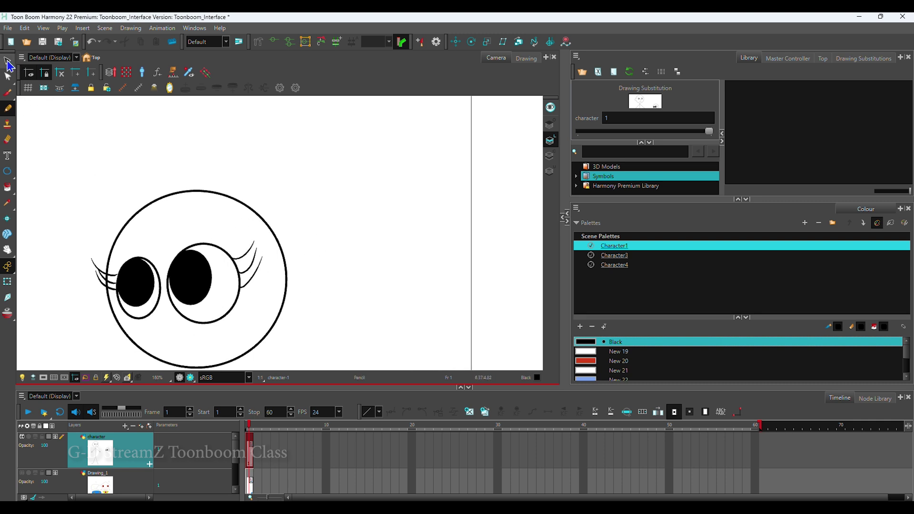
key(1)
scroll(235, 291, up, 1)
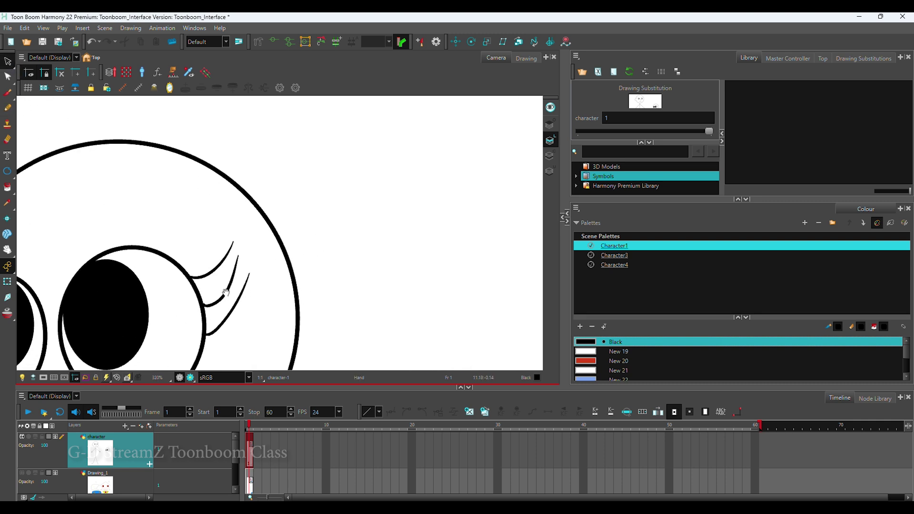
click(209, 308)
drag(209, 309, 206, 301)
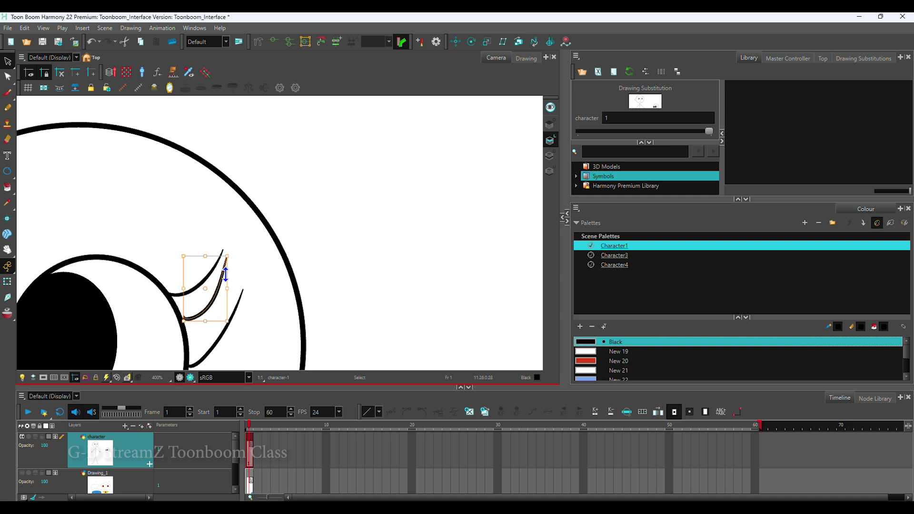
click(229, 267)
click(227, 275)
drag(228, 272, 230, 266)
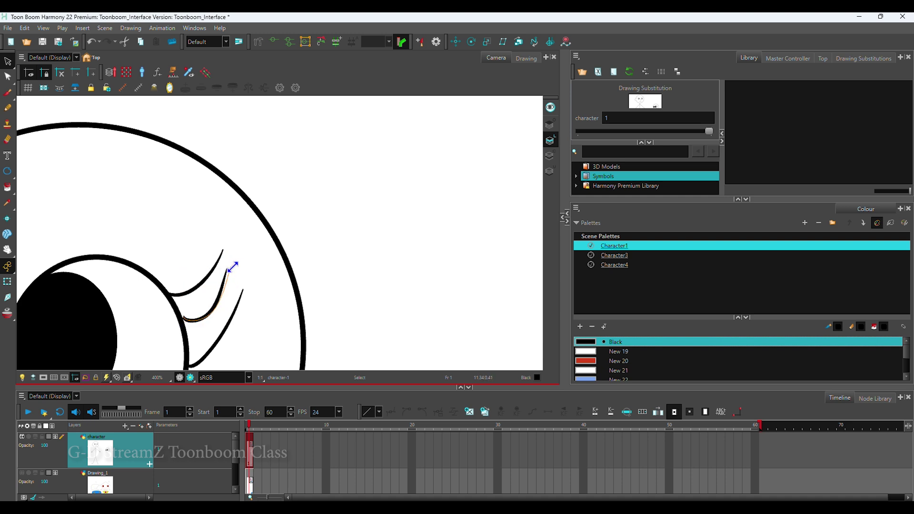
drag(208, 309, 204, 306)
drag(227, 263, 238, 259)
- Move the lowest lash of the large eye upward and adjust its size to match the other lashes
click(247, 286)
click(205, 356)
drag(205, 356, 208, 331)
drag(247, 263, 240, 282)
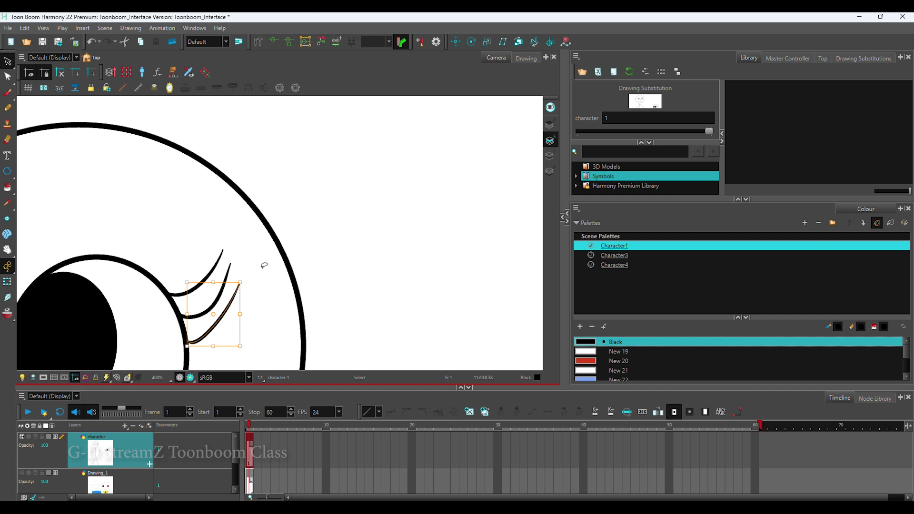
click(264, 265)
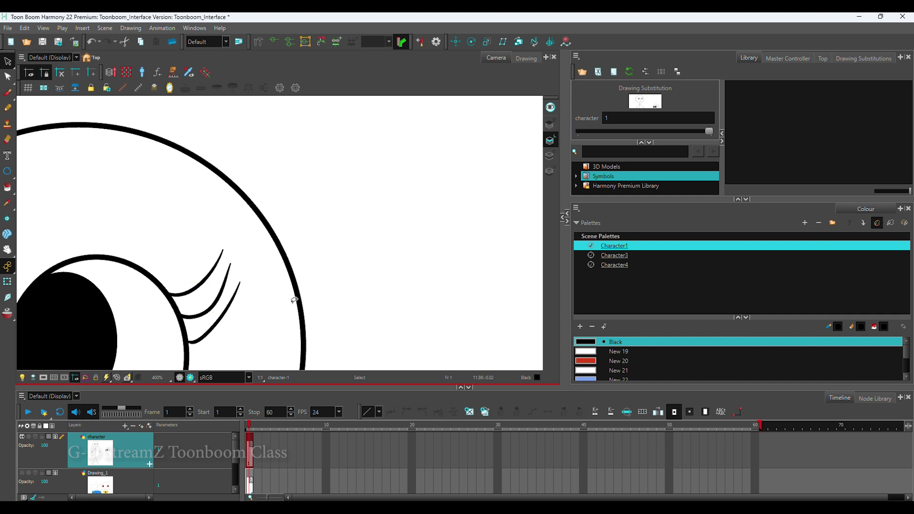
scroll(264, 265, down, 2)
- Draw a small curved nose and a tiny mouth below the eyes of the second head with the Pencil tool
click(8, 107)
scroll(45, 302, down, 3)
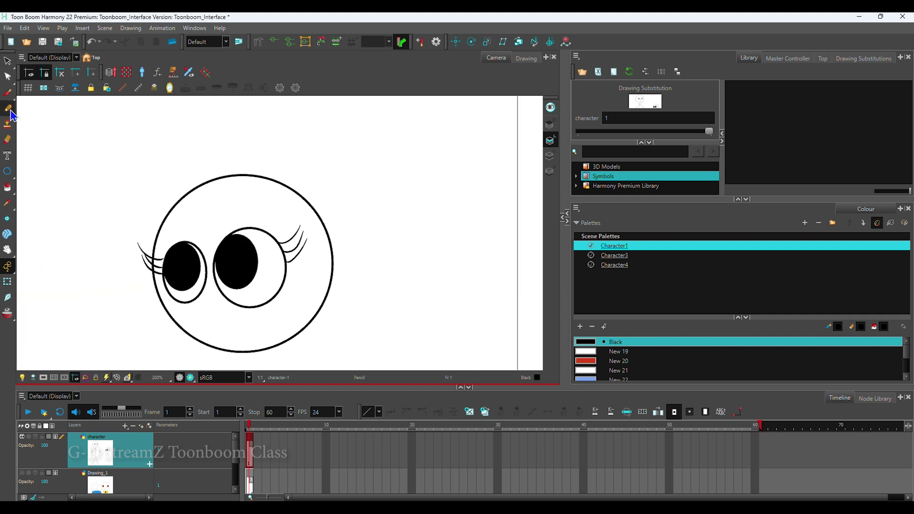
scroll(197, 254, up, 1)
scroll(197, 254, up, 1)
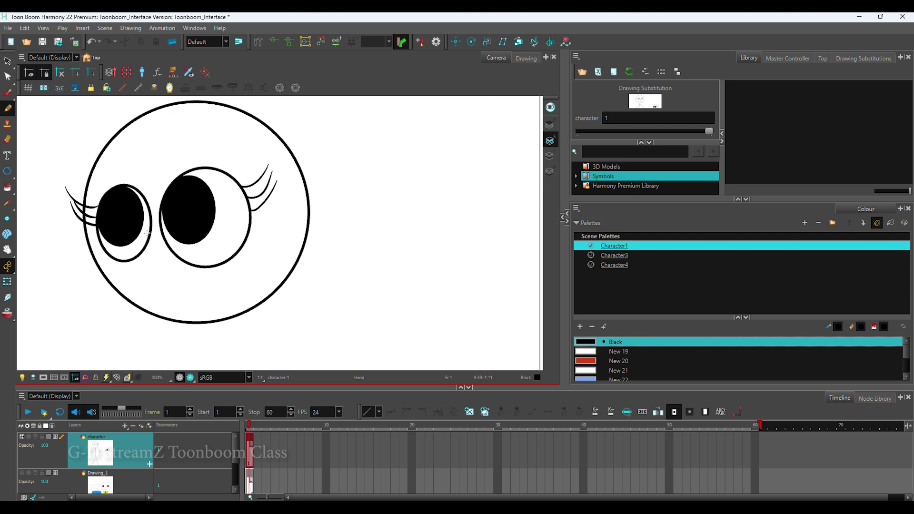
scroll(133, 263, up, 1)
drag(122, 263, 131, 286)
key(ctrl+z)
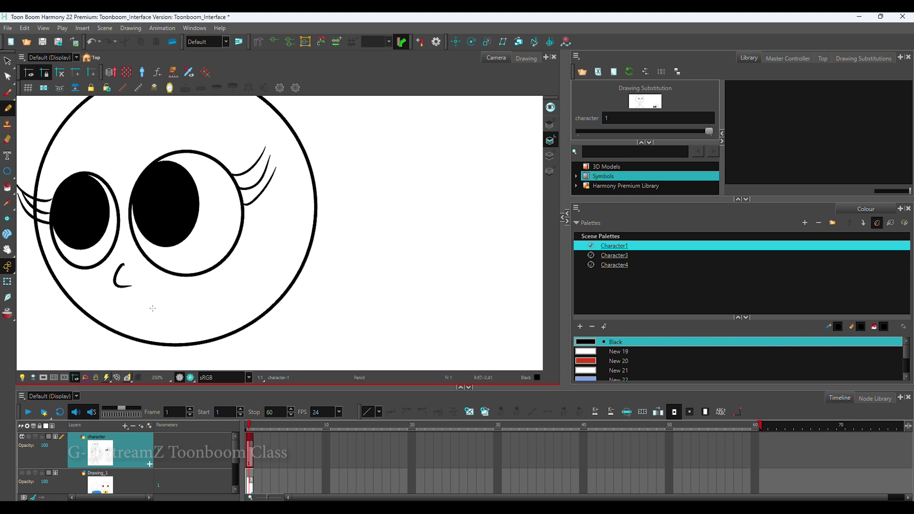
key(alt+s)
scroll(275, 276, down, 5)
drag(275, 276, 284, 263)
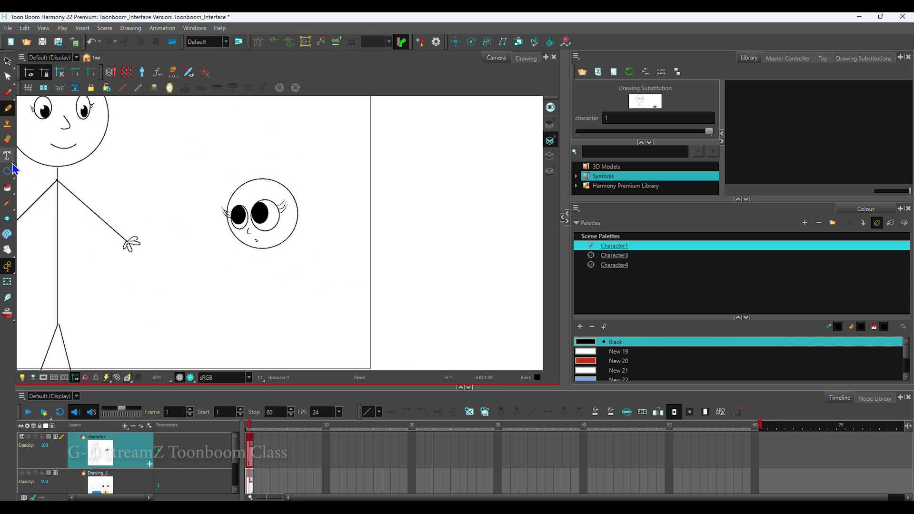
- Draw a short straight torso with two arms and two spread legs under the second head with the Line tool
drag(8, 171, 28, 183)
scroll(274, 270, up, 2)
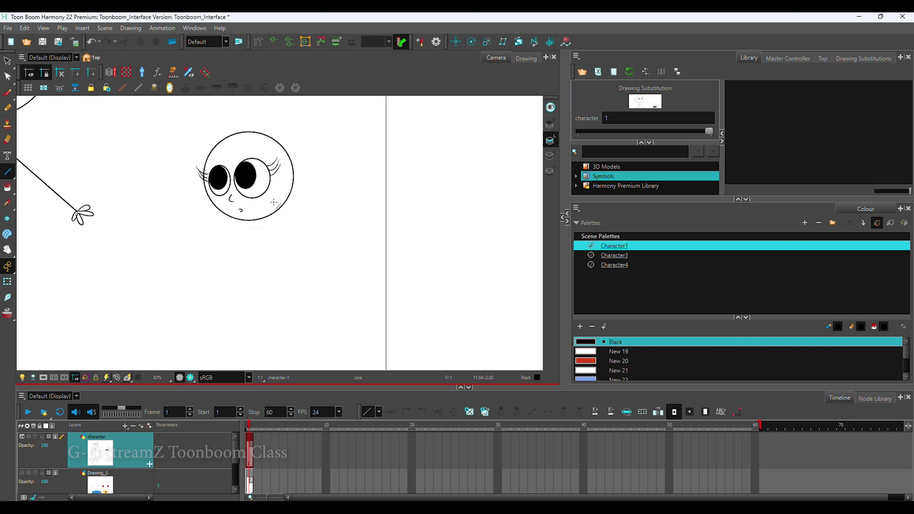
drag(262, 220, 263, 259)
mouse_move(262, 220)
mouse_down()
mouse_move(243, 235)
mouse_move(285, 239)
mouse_move(255, 278)
mouse_move(288, 284)
mouse_move(246, 296)
mouse_up()
key(ctrl+z)
key(ctrl+z)
drag(265, 261, 287, 295)
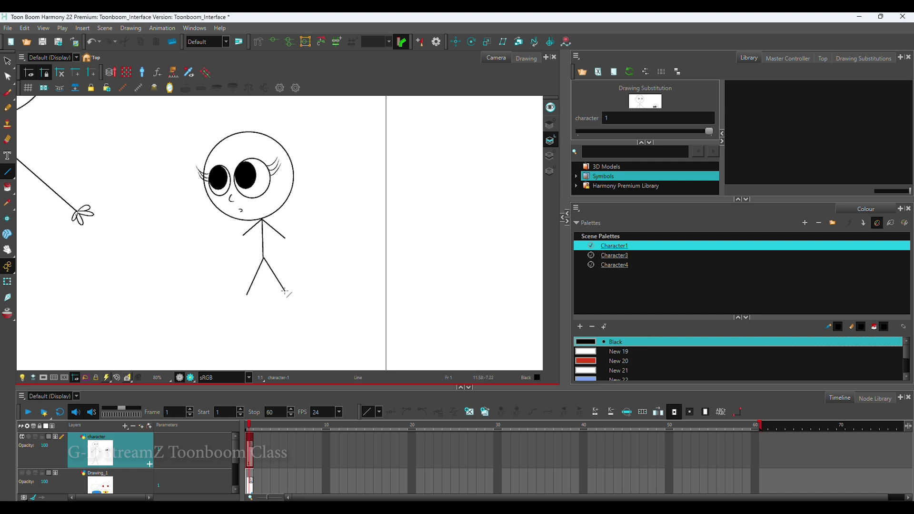
scroll(293, 295, down, 3)
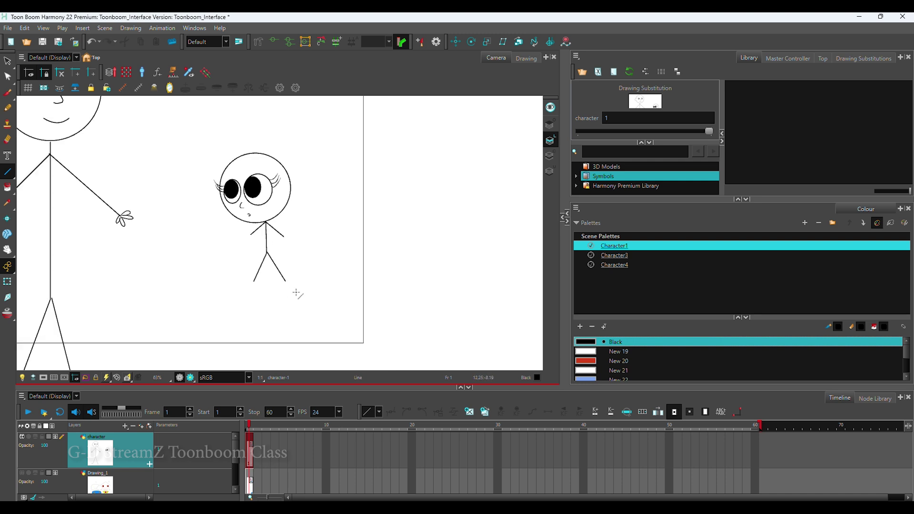
- Select the whole second character and move it closer to the first one
click(7, 61)
mouse_move(310, 167)
mouse_down()
mouse_move(243, 160)
mouse_move(260, 225)
mouse_move(214, 228)
mouse_move(208, 256)
mouse_move(225, 228)
mouse_up()
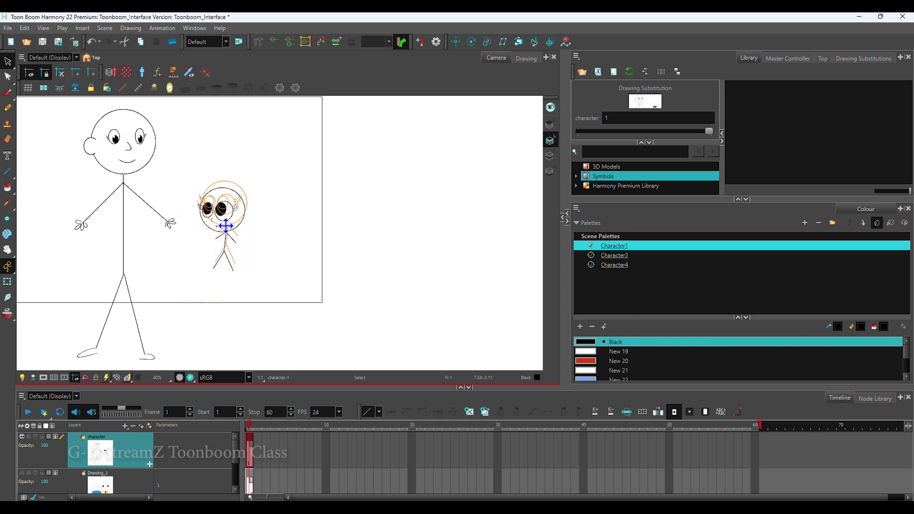
click(266, 237)
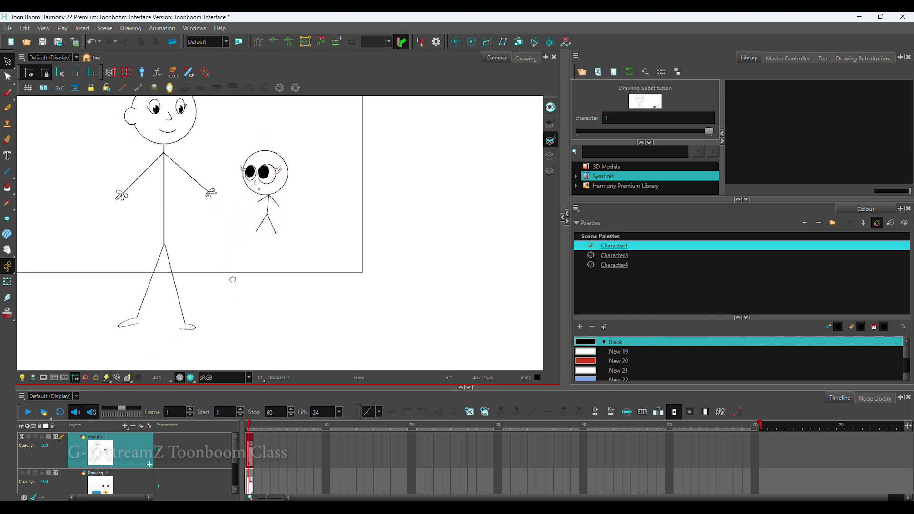
- Delete the first character's smile and draw a small downturned mouth in its place with the Pencil tool
scroll(189, 229, up, 1)
drag(188, 229, 298, 271)
scroll(219, 206, up, 4)
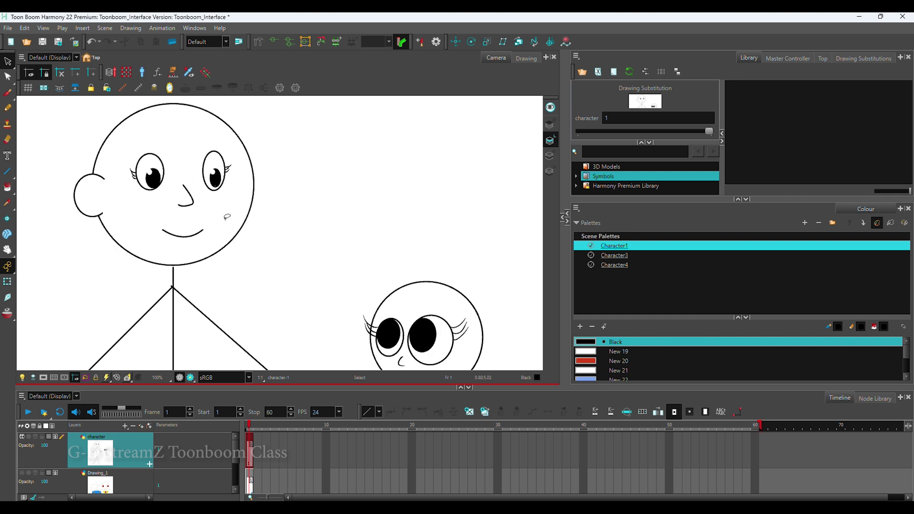
scroll(209, 265, up, 3)
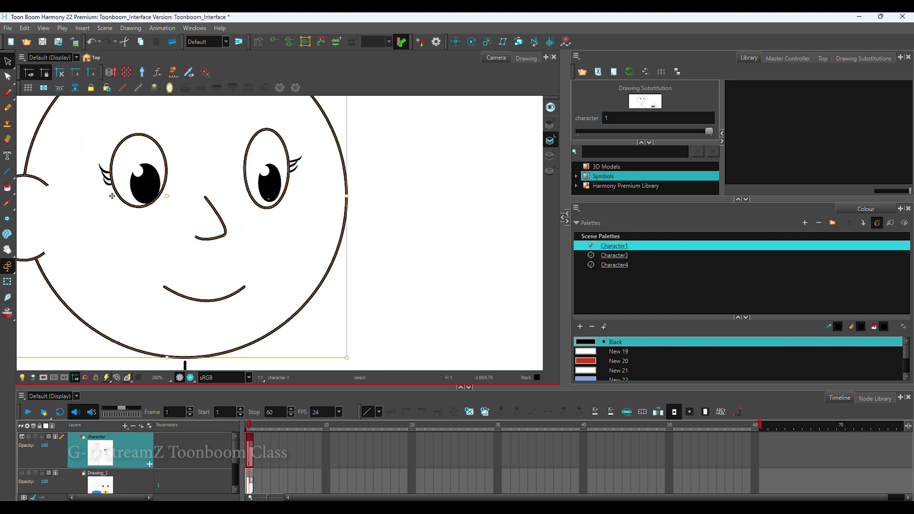
click(8, 61)
click(16, 60)
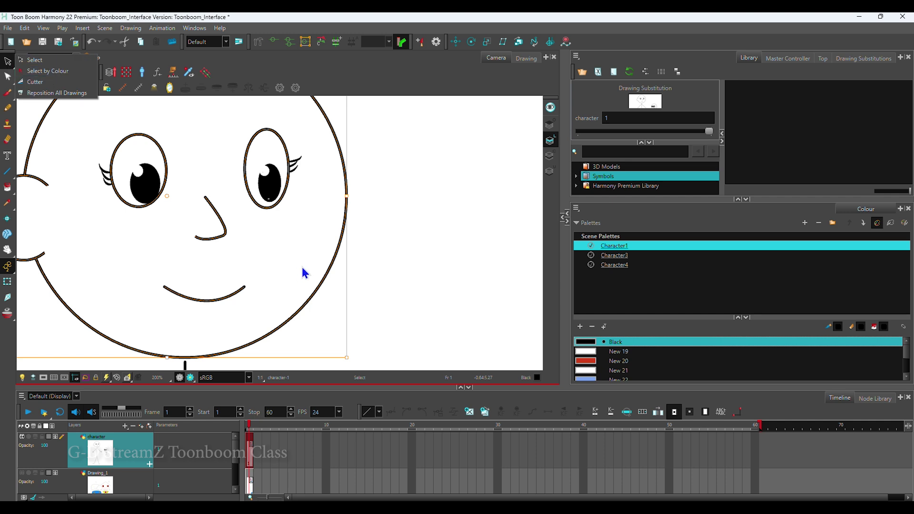
drag(287, 254, 282, 254)
key(ctrl+z)
key(Escape)
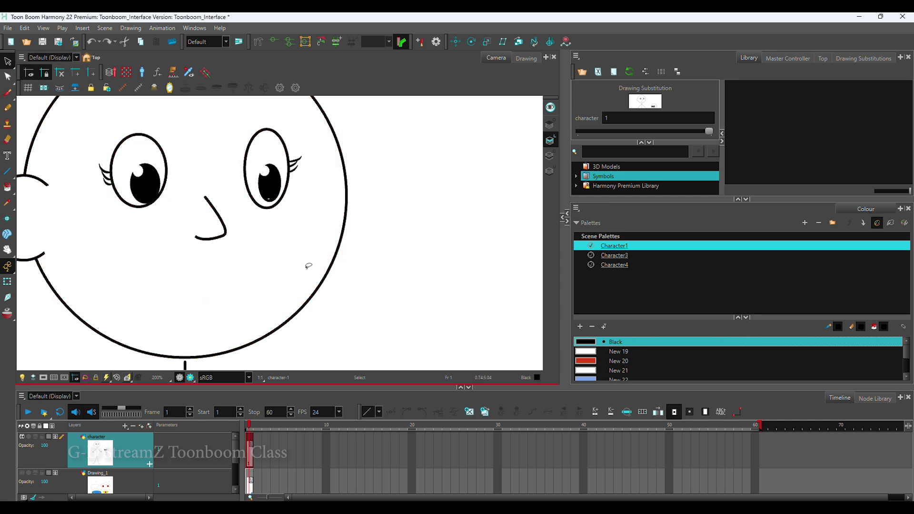
click(7, 108)
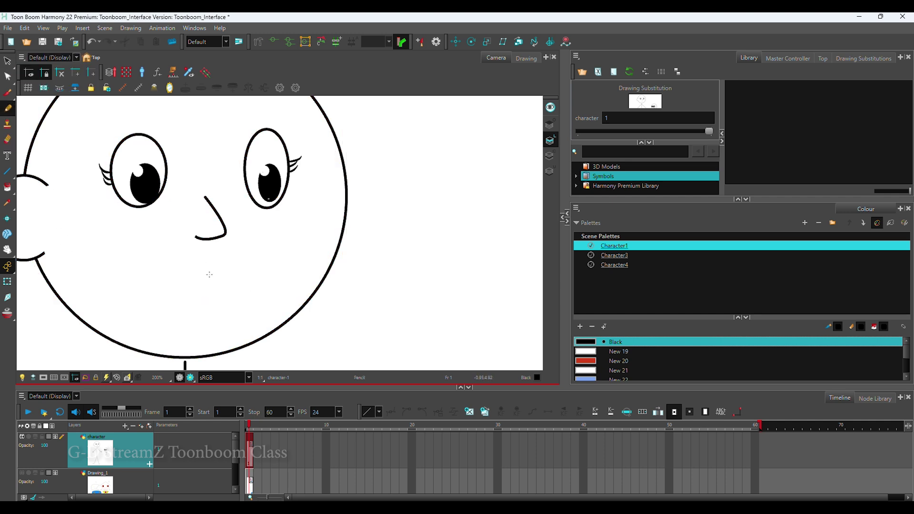
scroll(219, 293, down, 5)
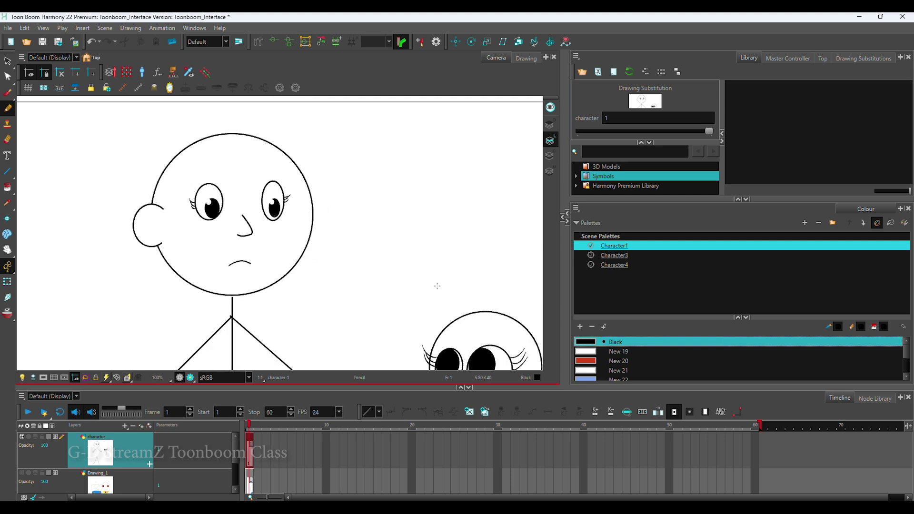
- Draw a parted fringe across the first character's forehead and a curved hair outline beside the head on the side opposite the ear
scroll(419, 290, up, 2)
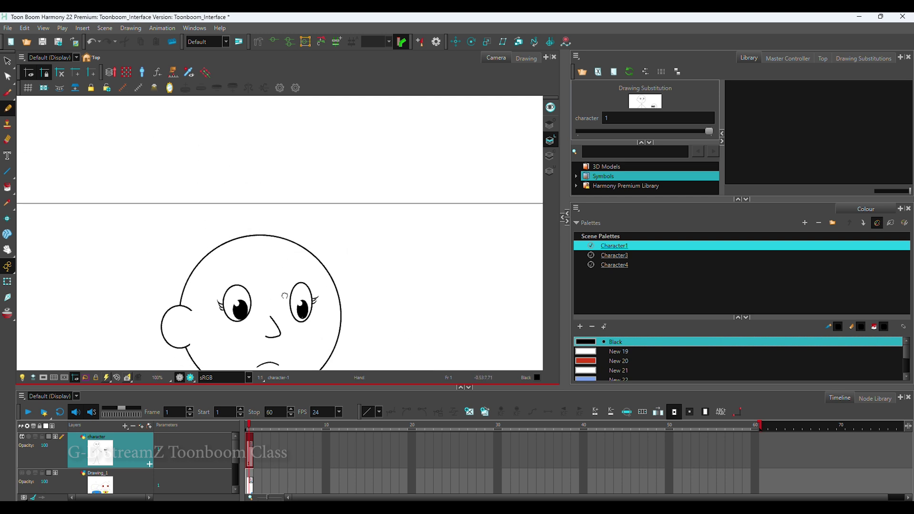
drag(247, 261, 201, 270)
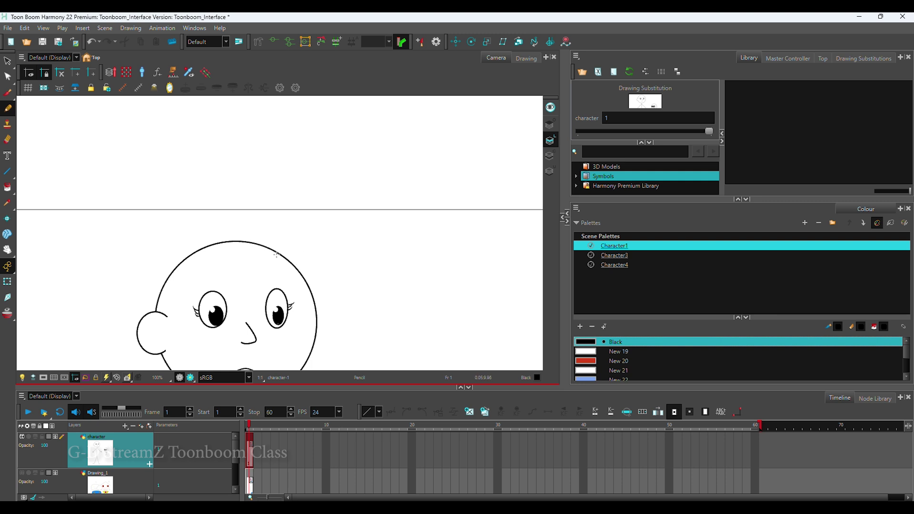
drag(276, 255, 212, 287)
drag(276, 263, 309, 283)
mouse_move(296, 218)
mouse_down()
mouse_move(323, 266)
mouse_move(317, 300)
mouse_up()
scroll(292, 258, down, 2)
mouse_move(291, 258)
mouse_down()
mouse_move(287, 213)
mouse_move(226, 251)
mouse_up()
key(ctrl+z)
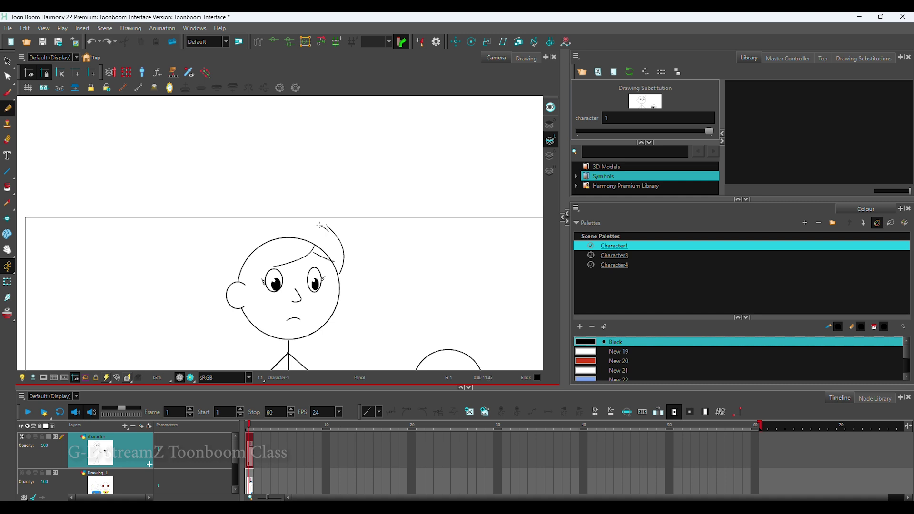
- Draw the hair outline over the top of the first character's head down to the ear, with gathered hair behind it
drag(319, 225, 229, 262)
key(ctrl+z)
drag(326, 223, 235, 258)
key(ctrl+z)
key(ctrl+z)
mouse_move(228, 243)
mouse_down()
mouse_move(209, 249)
mouse_move(222, 276)
mouse_move(259, 302)
mouse_up()
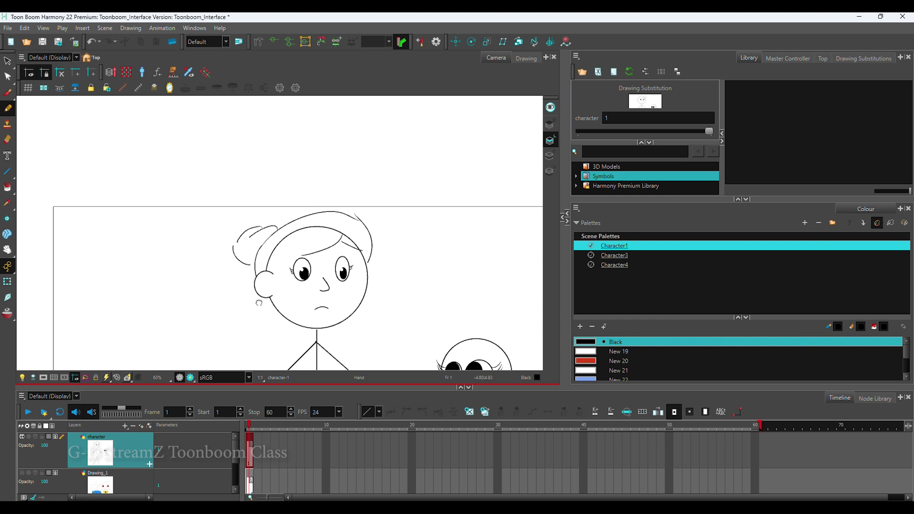
- Draw a long ponytail hanging from the gathered hair, tapering to a point, with an inner strand line
drag(245, 225, 214, 298)
drag(238, 261, 215, 338)
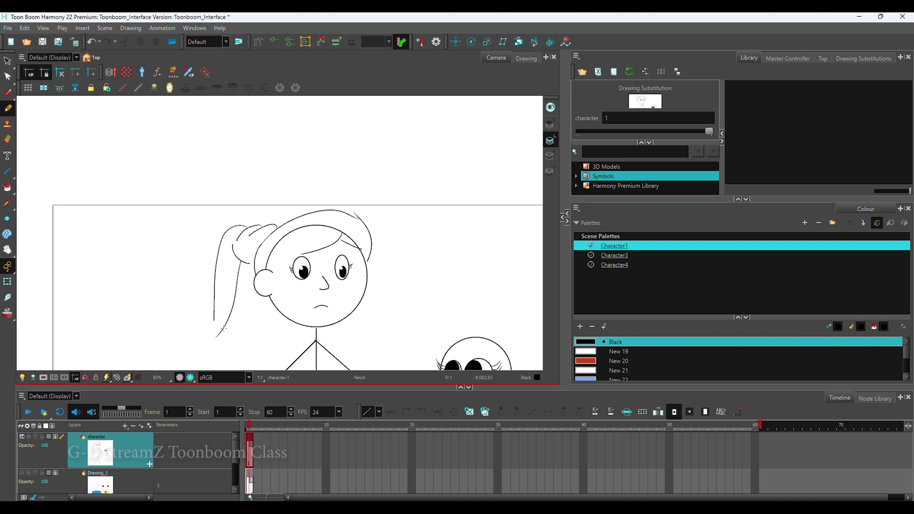
key(ctrl+z)
drag(250, 262, 208, 348)
key(ctrl+z)
drag(252, 260, 220, 347)
drag(213, 316, 221, 351)
scroll(221, 351, down, 1)
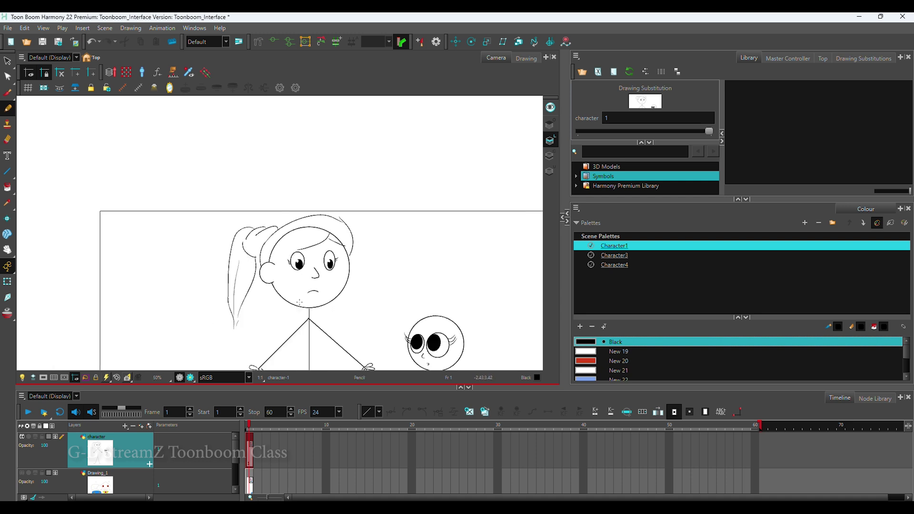
- Join the gathered-hair strands behind the first character's head with short pencil strokes and erase the stray stroke inside the bunch
scroll(159, 296, up, 3)
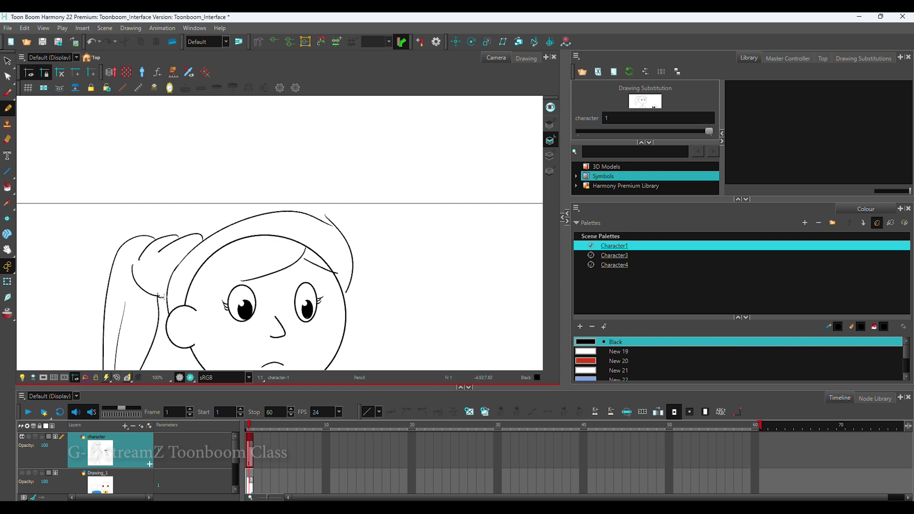
scroll(168, 294, up, 2)
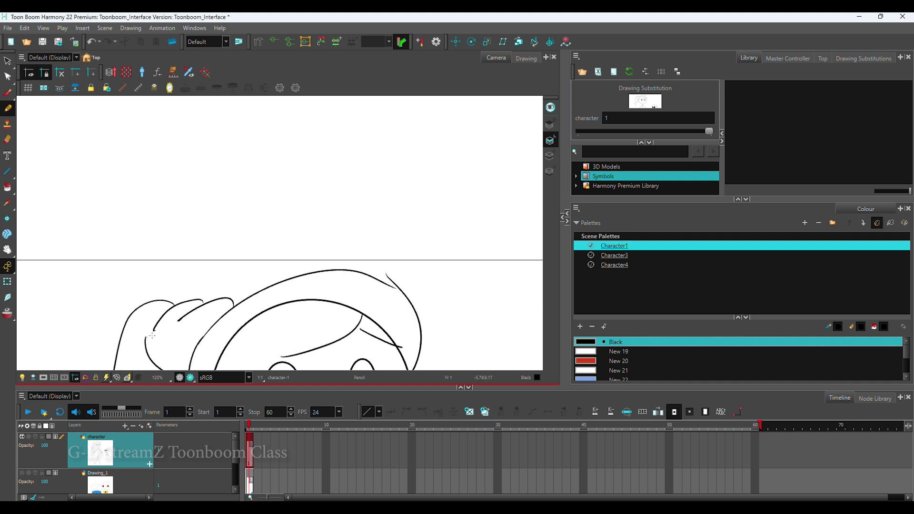
key(alt+z)
key(alt+s)
scroll(210, 286, down, 2)
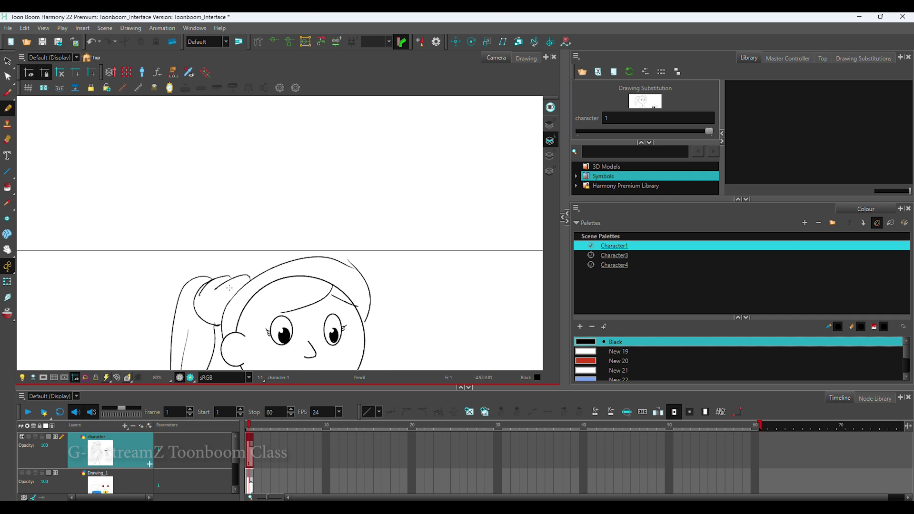
scroll(235, 274, up, 3)
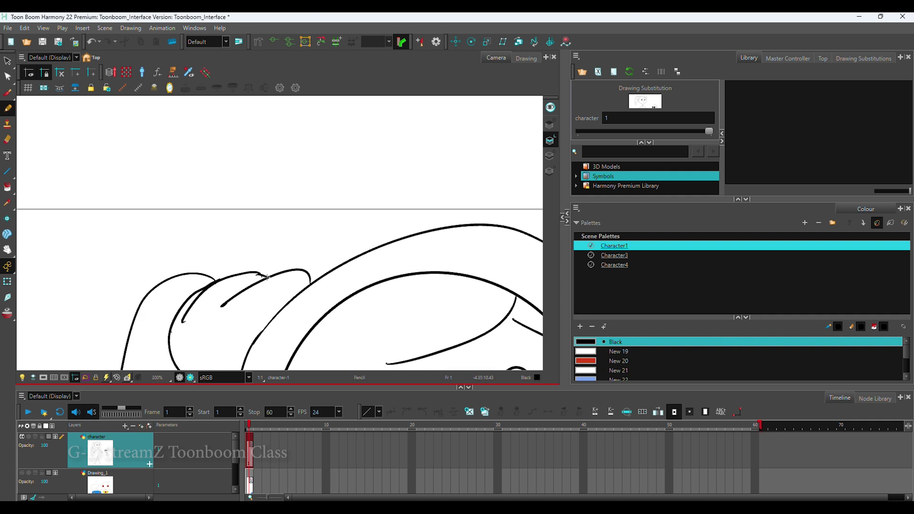
key(alt+e)
mouse_move(196, 303)
mouse_down()
mouse_move(181, 329)
mouse_move(210, 294)
mouse_up()
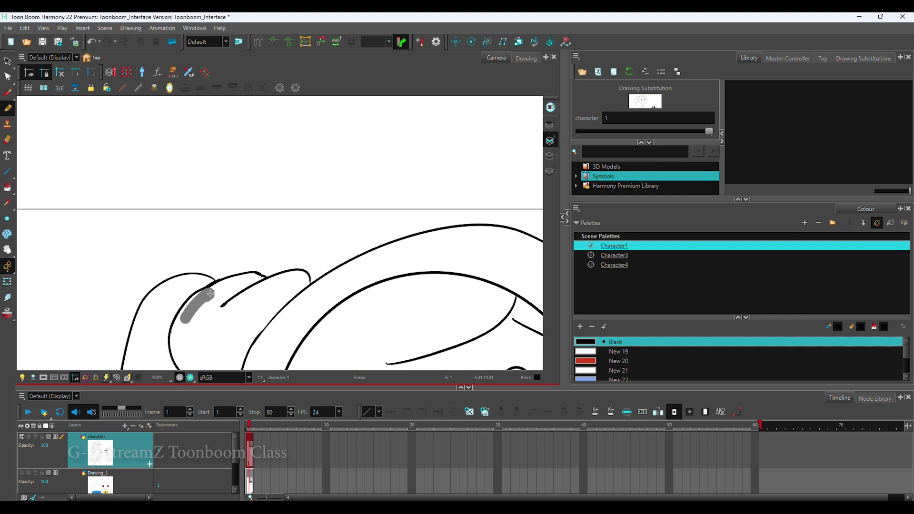
scroll(415, 322, down, 5)
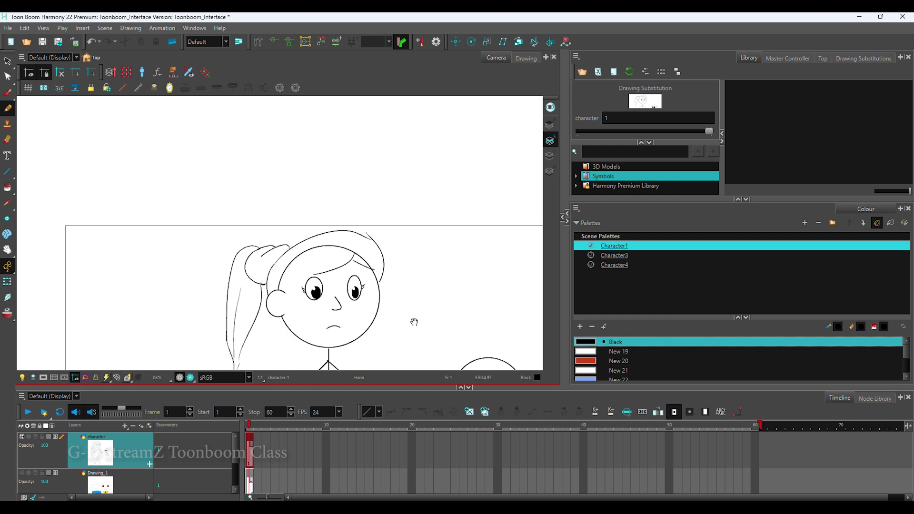
- Draw a thin lock of hair from the first character's fringe down to a point in front of the ear
scroll(364, 285, up, 4)
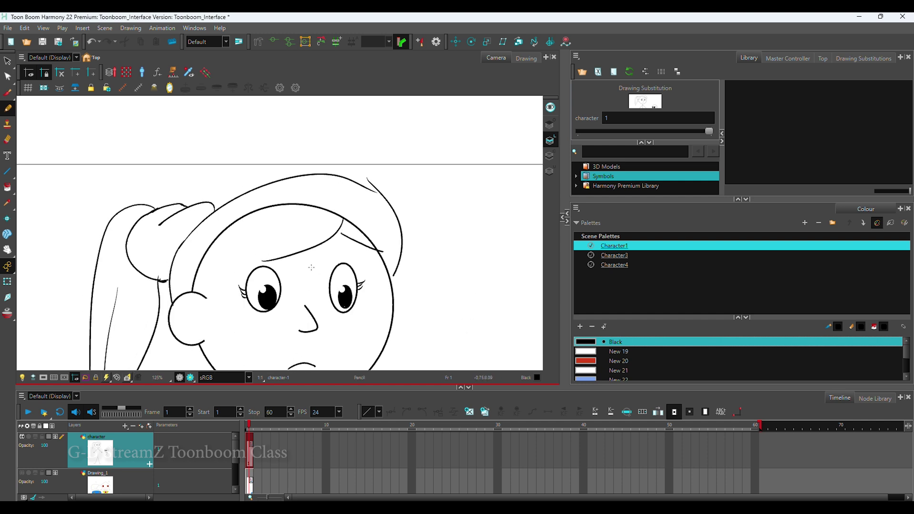
mouse_move(273, 256)
mouse_down()
mouse_move(295, 236)
mouse_move(232, 303)
mouse_move(223, 350)
mouse_up()
key(ctrl+z)
key(ctrl+z)
mouse_move(212, 294)
mouse_down()
mouse_move(224, 356)
mouse_move(226, 346)
mouse_up()
key(ctrl+z)
key(ctrl+z)
key(ctrl+z)
drag(205, 295, 222, 346)
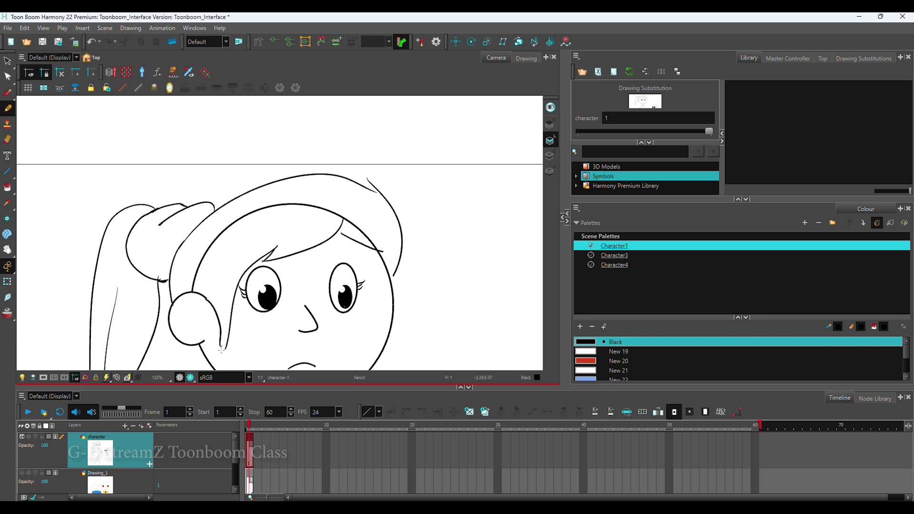
scroll(248, 335, down, 4)
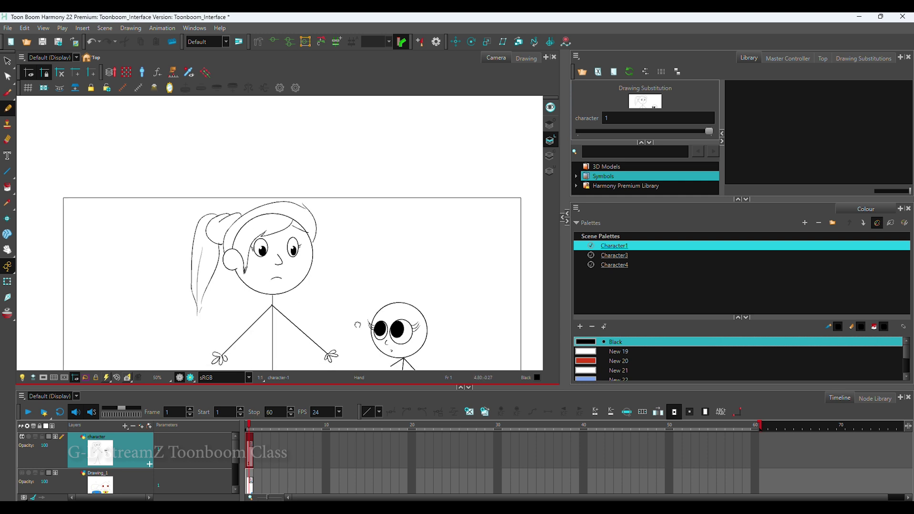
- Try a zigzag of tall spiky hair around the top and side of the second character's head
scroll(372, 292, up, 3)
scroll(372, 291, up, 3)
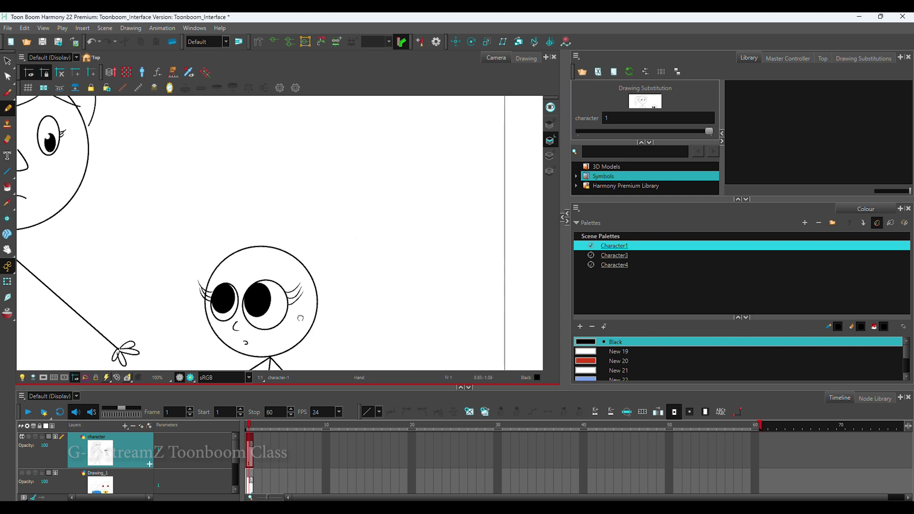
mouse_move(219, 297)
mouse_down()
mouse_move(190, 228)
mouse_move(316, 191)
mouse_move(390, 282)
mouse_move(336, 353)
mouse_up()
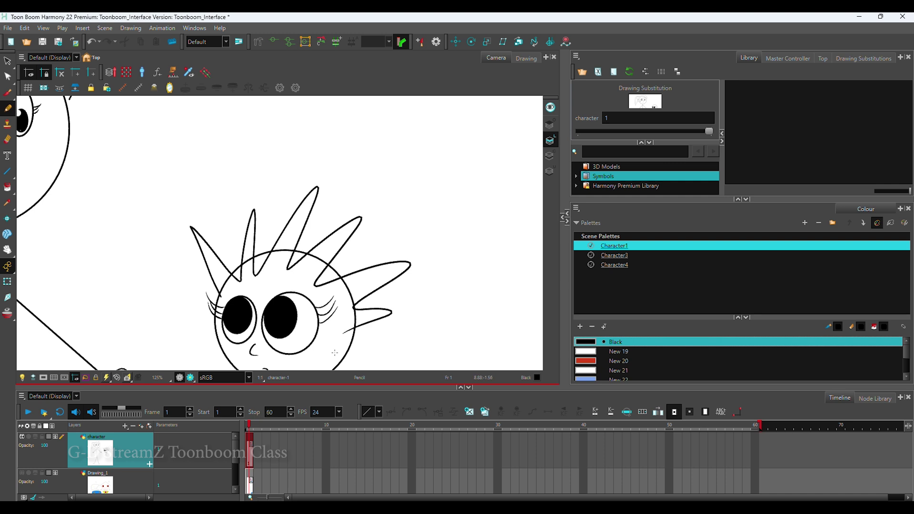
scroll(355, 331, down, 5)
scroll(355, 331, up, 2)
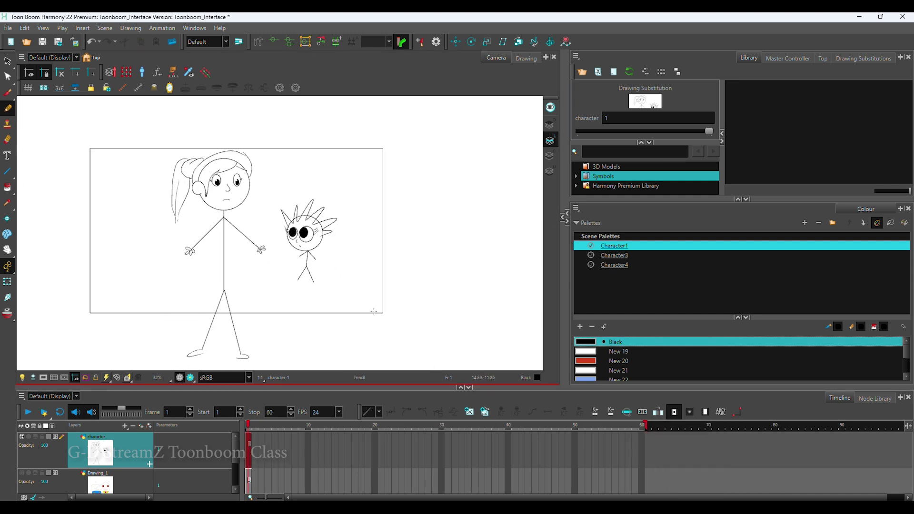
scroll(370, 317, up, 3)
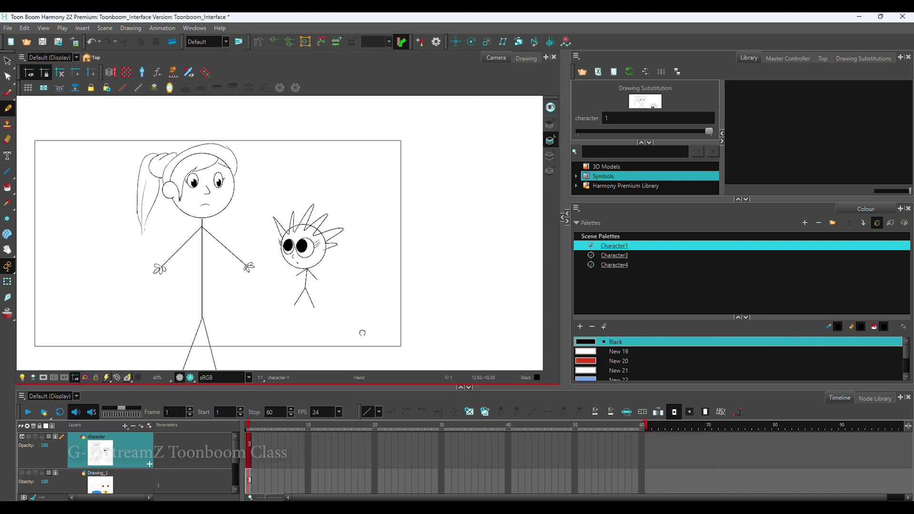
scroll(362, 330, up, 4)
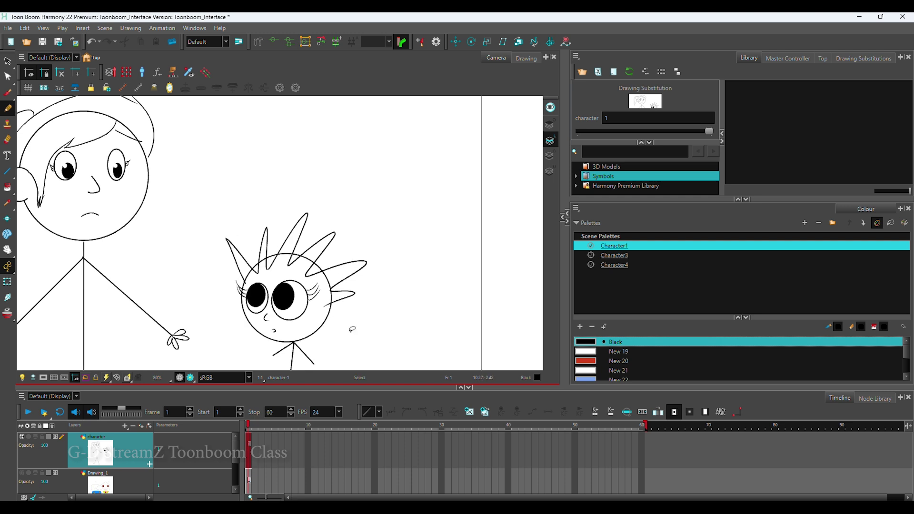
- Draw a small tuft of short curved hair strands on the second character's head above the smaller eye
mouse_move(250, 286)
mouse_down()
mouse_move(257, 278)
mouse_move(240, 276)
mouse_up()
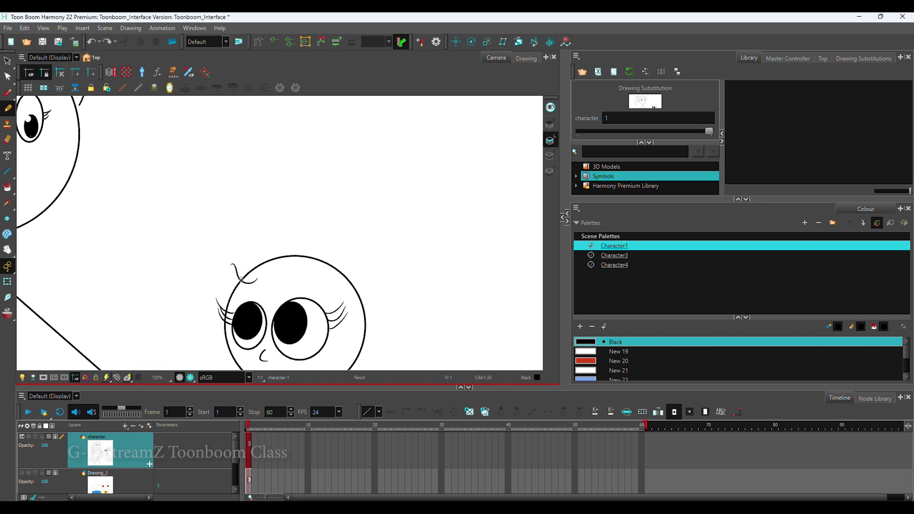
key(ctrl+z)
mouse_move(256, 287)
mouse_down()
mouse_move(210, 279)
mouse_move(259, 278)
mouse_move(229, 258)
mouse_move(244, 270)
mouse_up()
key(ctrl+z)
key(ctrl+z)
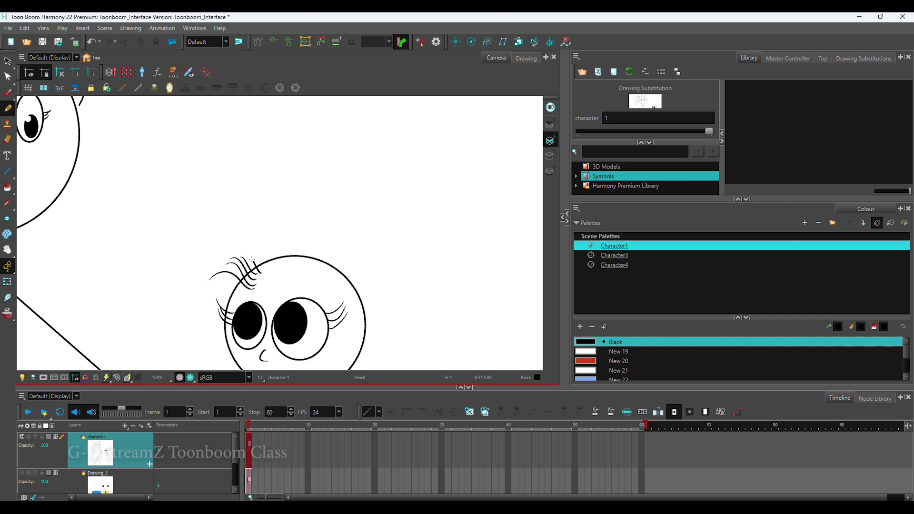
scroll(252, 260, down, 3)
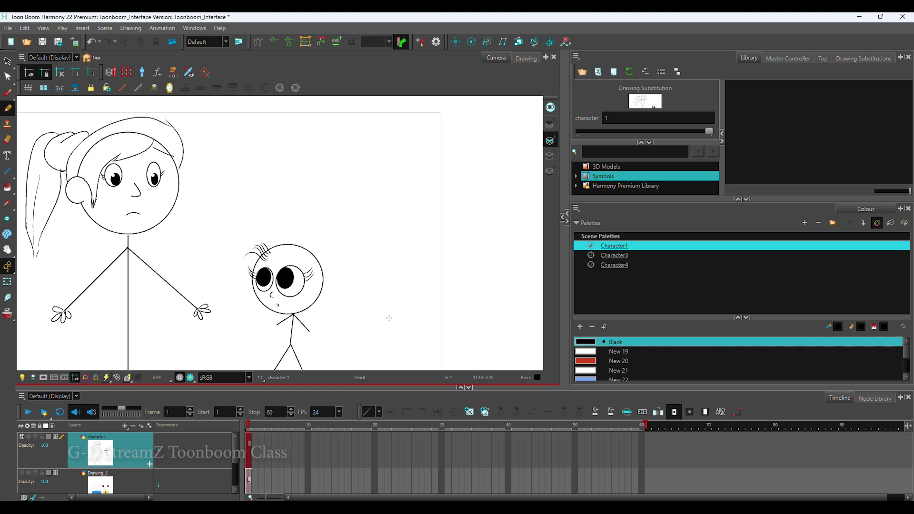
- Draw a small hand with looped fingers at the end of each of the second character's arms
scroll(377, 294, up, 4)
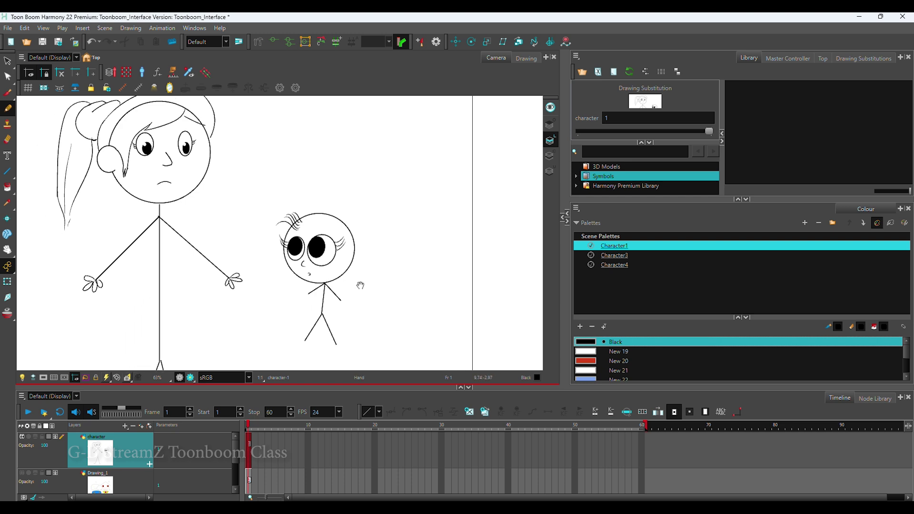
scroll(366, 283, up, 4)
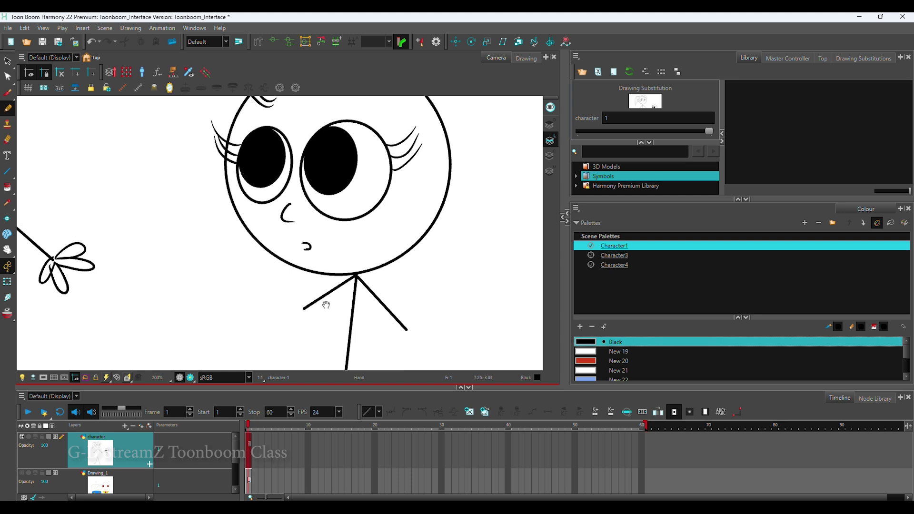
mouse_move(280, 305)
mouse_down()
mouse_move(247, 318)
mouse_move(289, 308)
mouse_move(388, 325)
mouse_move(316, 317)
mouse_move(309, 335)
mouse_move(331, 340)
mouse_up()
key(ctrl+z)
scroll(291, 312, down, 1)
scroll(323, 313, up, 1)
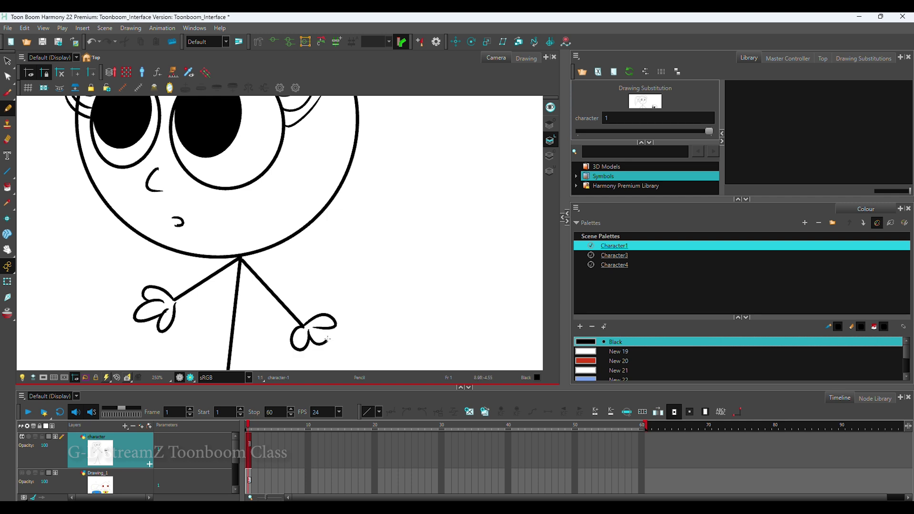
scroll(353, 295, down, 3)
scroll(353, 295, down, 4)
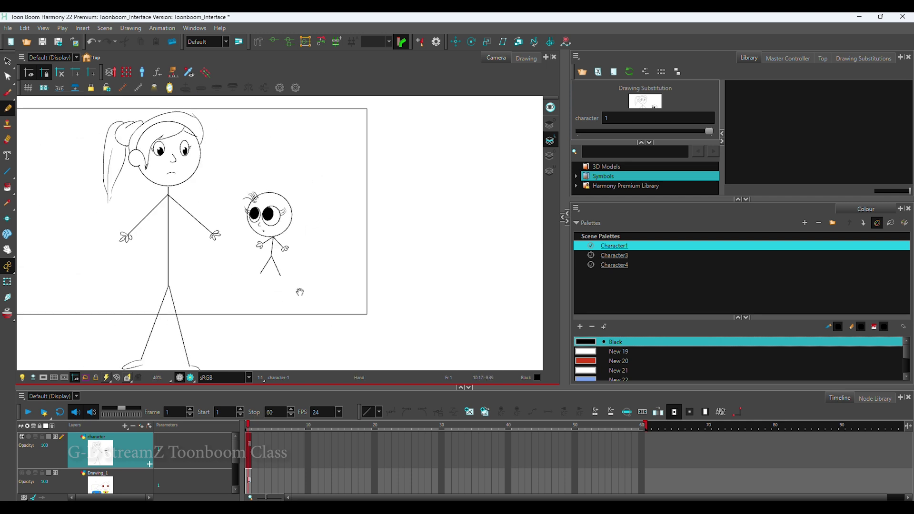
- Sketch a small looped hand shape beside the second character and two flat ovals with jagged ends beside its feet
scroll(315, 301, up, 4)
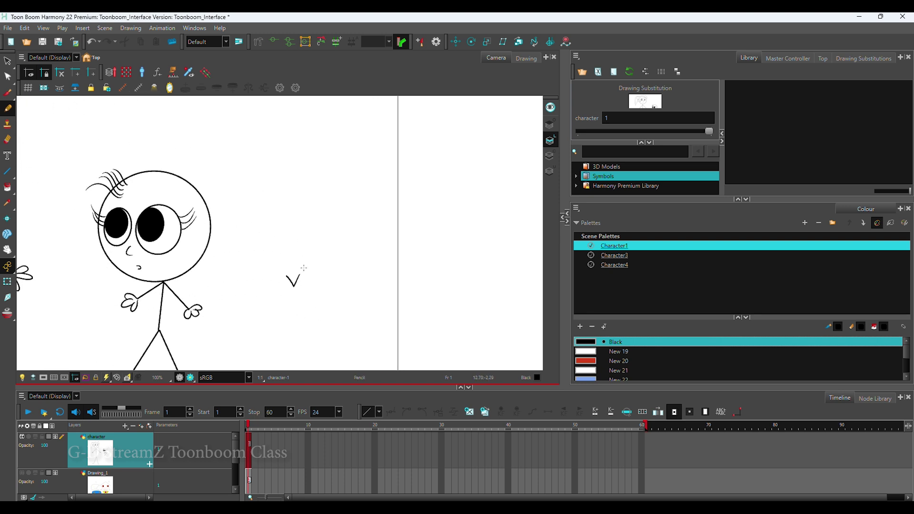
key(ctrl+z)
scroll(229, 320, down, 3)
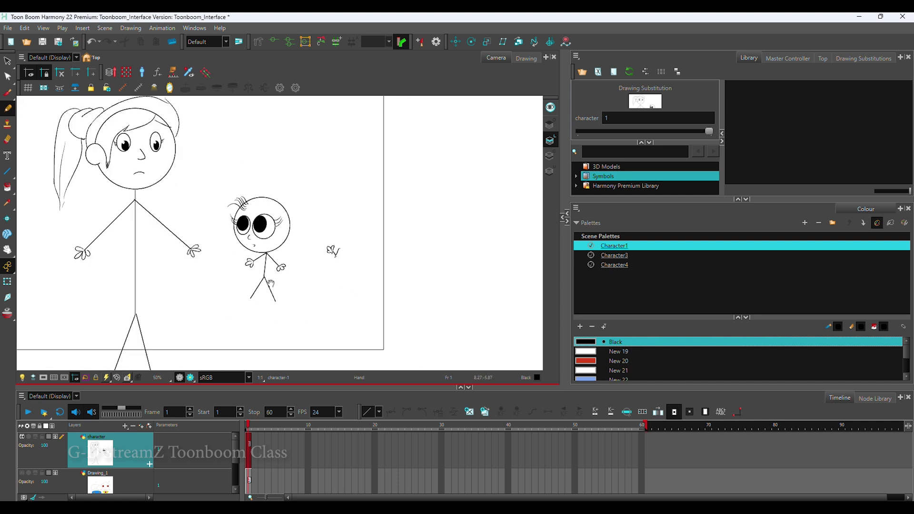
mouse_move(240, 267)
mouse_down()
mouse_move(321, 282)
mouse_move(250, 248)
mouse_up()
scroll(294, 275, up, 1)
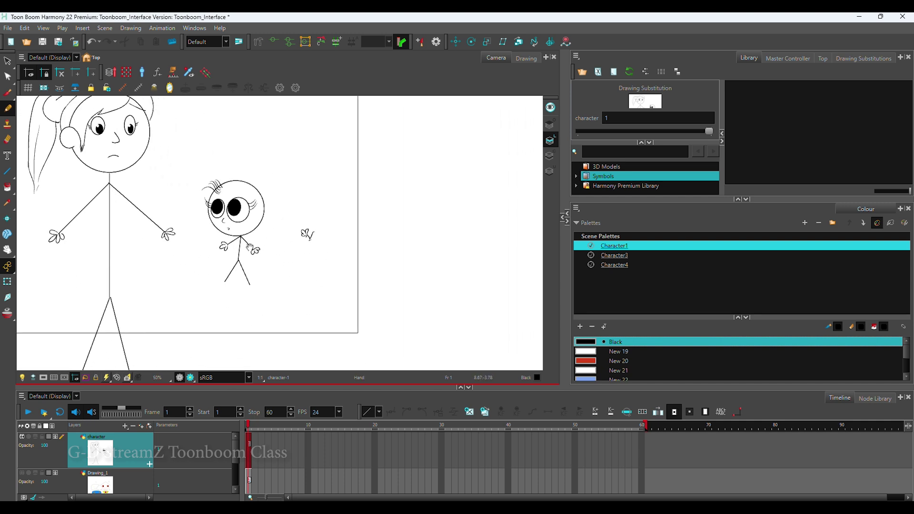
drag(309, 274, 283, 267)
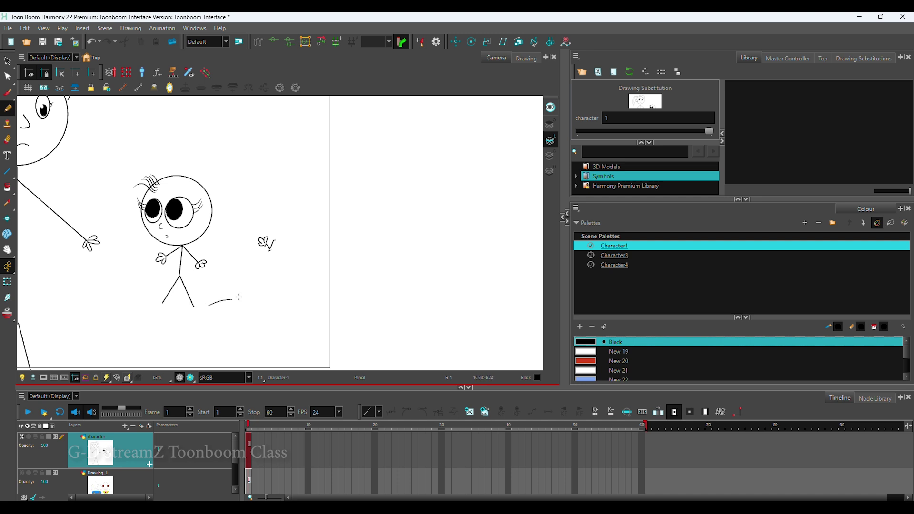
mouse_move(231, 306)
mouse_down()
mouse_move(207, 313)
mouse_move(271, 299)
mouse_move(251, 311)
mouse_up()
scroll(240, 281, down, 3)
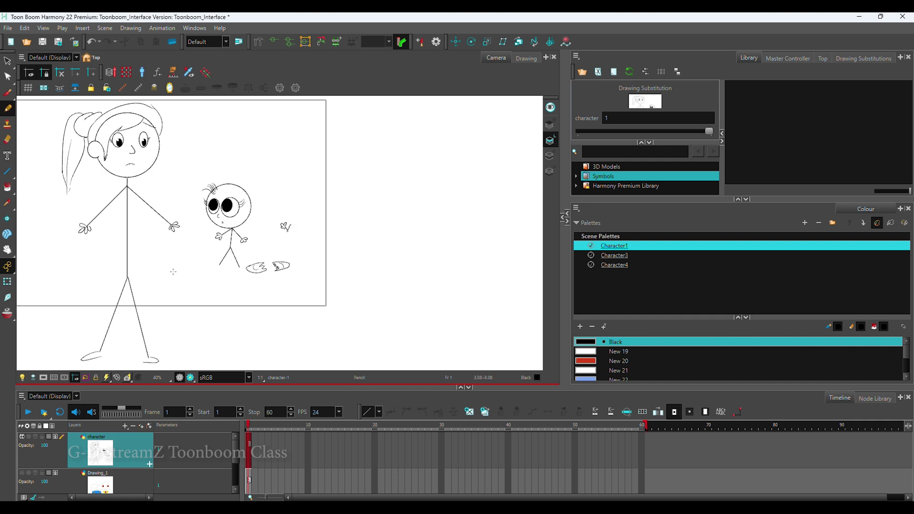
- Draw a table in perspective between the characters, with a long sloping front edge, a back edge, a corner leg and a lower edge
mouse_move(165, 269)
mouse_down()
mouse_move(298, 312)
mouse_move(169, 269)
mouse_move(375, 319)
mouse_up()
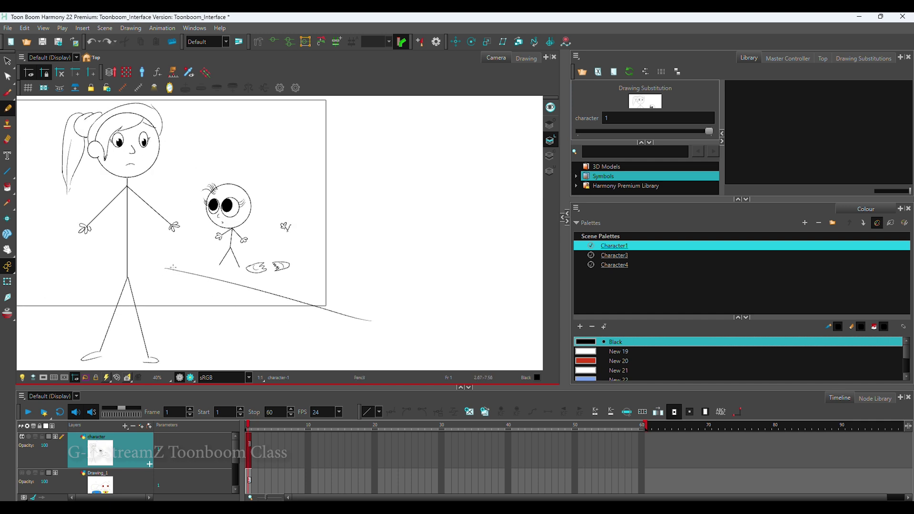
drag(139, 265, 208, 254)
key(ctrl+z)
drag(140, 265, 218, 259)
drag(142, 263, 175, 270)
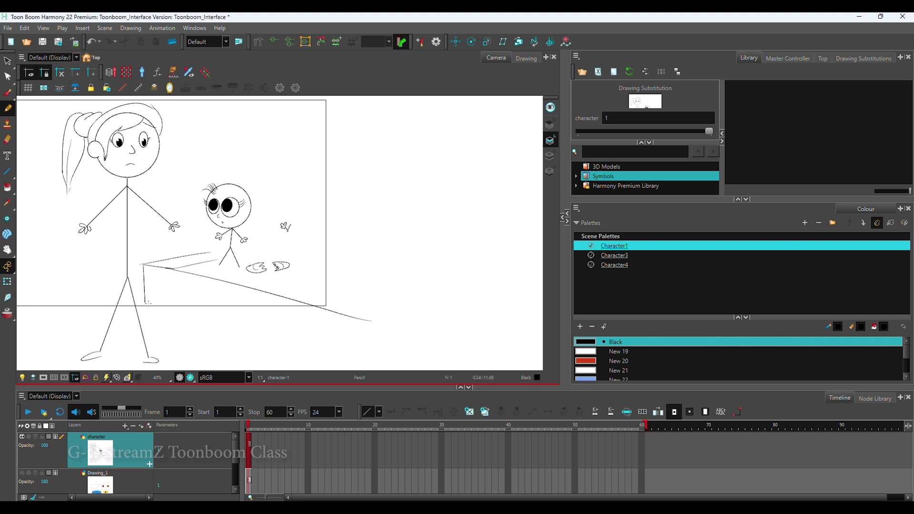
drag(148, 303, 368, 362)
key(ctrl+z)
mouse_move(146, 303)
mouse_down()
mouse_move(152, 344)
mouse_move(307, 371)
mouse_up()
key(ctrl+z)
drag(153, 341, 252, 376)
- Draw a chair in front of the table with a rounded backrest, an oval seat and four legs
drag(208, 321, 204, 301)
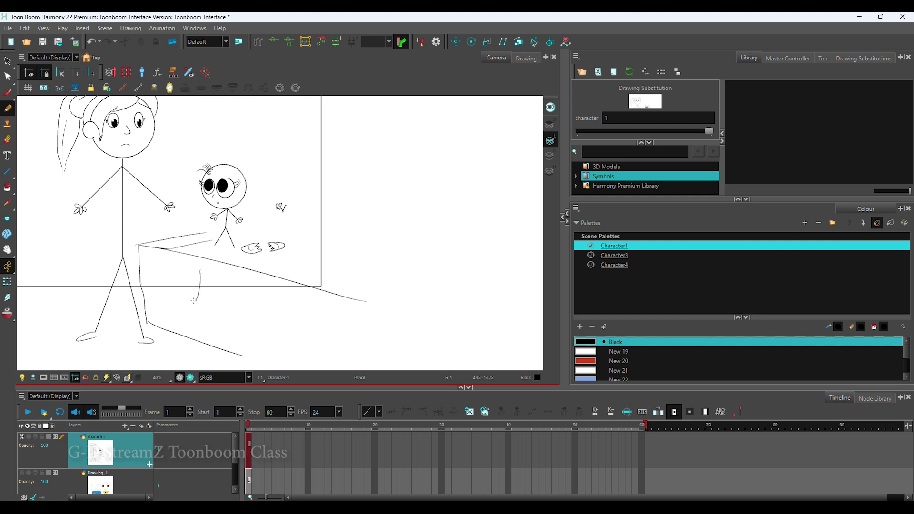
drag(156, 311, 208, 314)
mouse_move(201, 269)
mouse_down()
mouse_move(240, 283)
mouse_move(238, 295)
mouse_move(201, 313)
mouse_move(239, 285)
mouse_move(224, 302)
mouse_move(245, 293)
mouse_move(243, 278)
mouse_move(249, 327)
mouse_up()
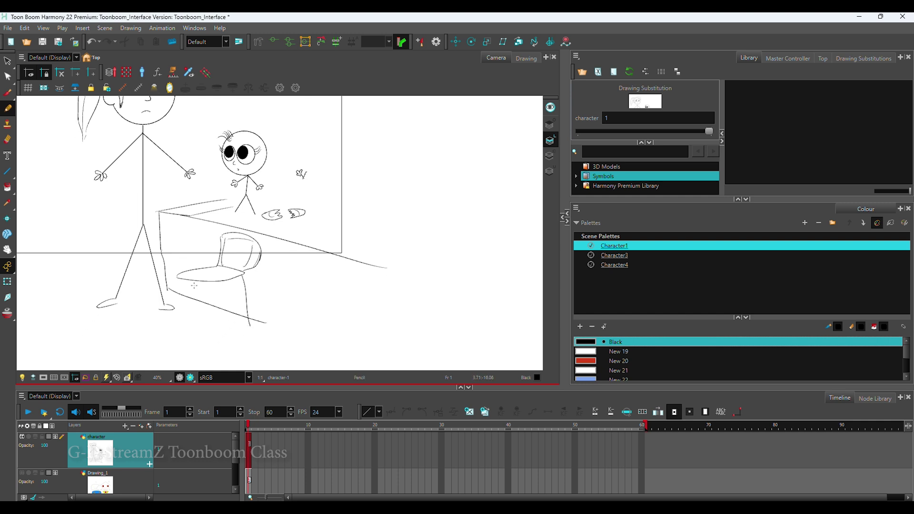
drag(214, 286, 216, 327)
scroll(210, 302, up, 7)
scroll(220, 269, down, 5)
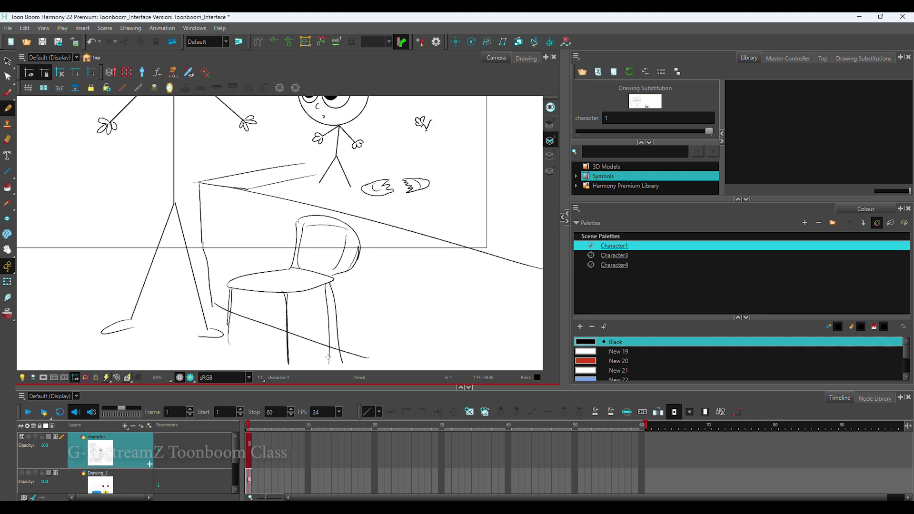
- Extend the table's back edge and add its far corner behind the second character's legs
scroll(310, 281, up, 4)
scroll(310, 281, right, 4)
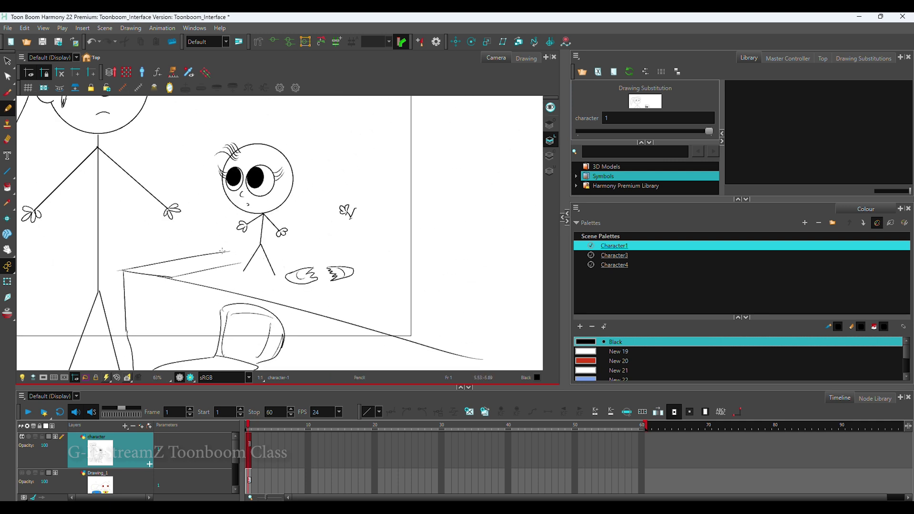
scroll(300, 266, right, 4)
scroll(300, 266, down, 1)
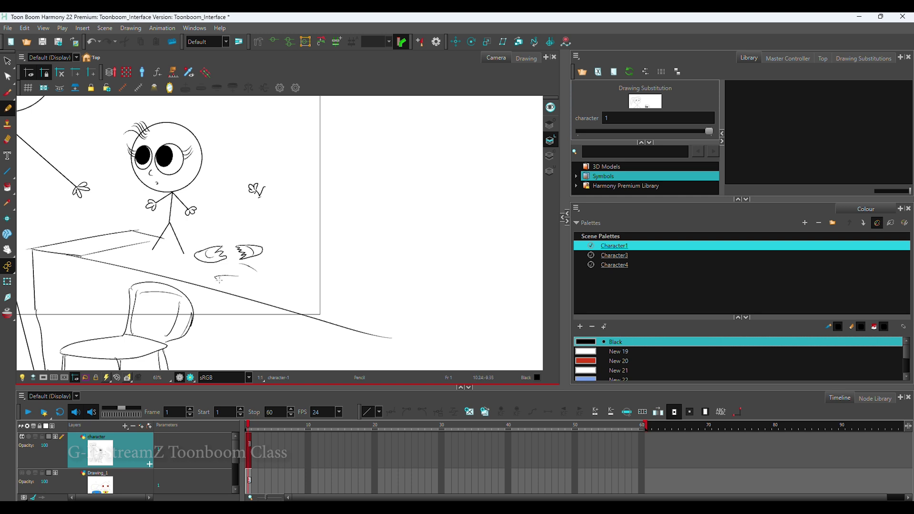
- Sketch loose, cloud-like curved outlines beyond the jagged ovals and upward along the edge of the camera frame
drag(217, 277, 245, 286)
mouse_move(255, 280)
mouse_down()
mouse_move(300, 243)
mouse_move(345, 261)
mouse_up()
mouse_move(288, 235)
mouse_down()
mouse_move(309, 221)
mouse_move(256, 282)
mouse_up()
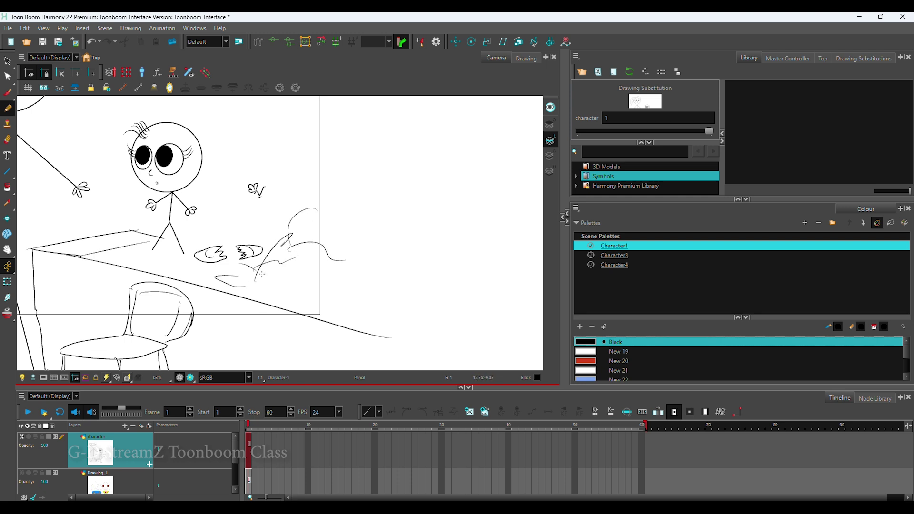
mouse_move(288, 218)
mouse_down()
mouse_move(323, 203)
mouse_move(319, 157)
mouse_up()
scroll(286, 214, up, 3)
scroll(286, 214, left, 2)
mouse_move(333, 217)
mouse_down()
mouse_move(366, 198)
mouse_move(493, 240)
mouse_up()
scroll(366, 198, up, 2)
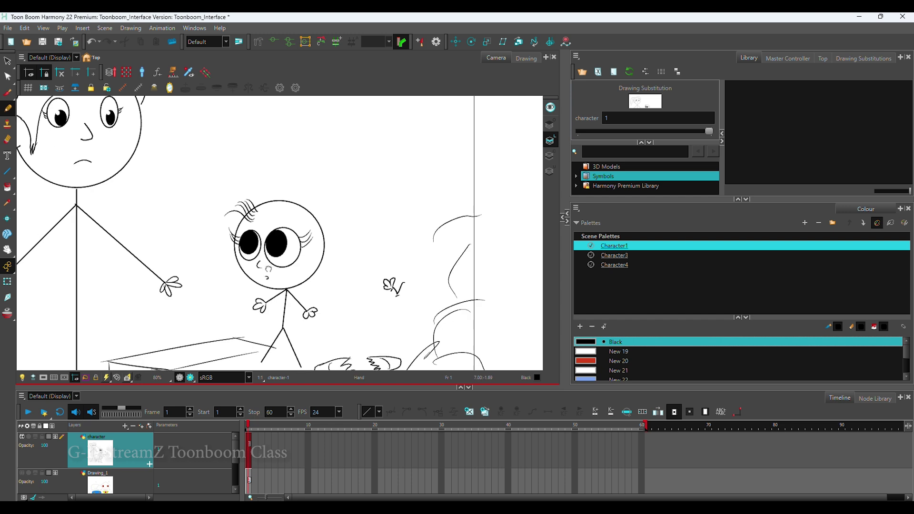
- Draw a large and a small highlight ellipse in each of the smaller character's pupils using the white New 19 colour
scroll(291, 231, up, 5)
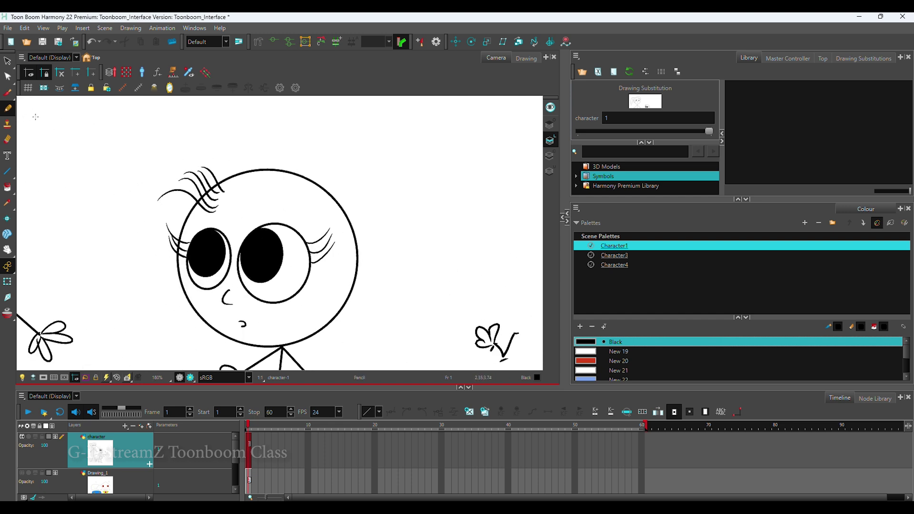
click(551, 125)
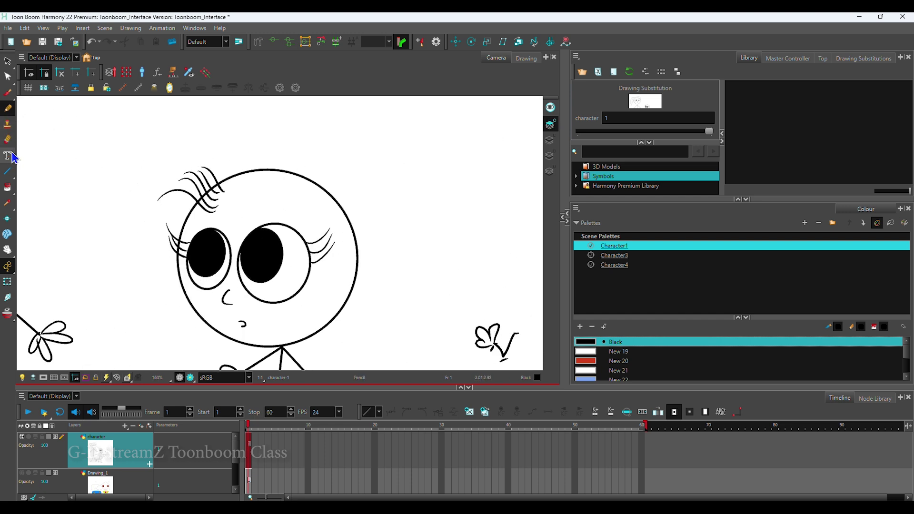
click(8, 173)
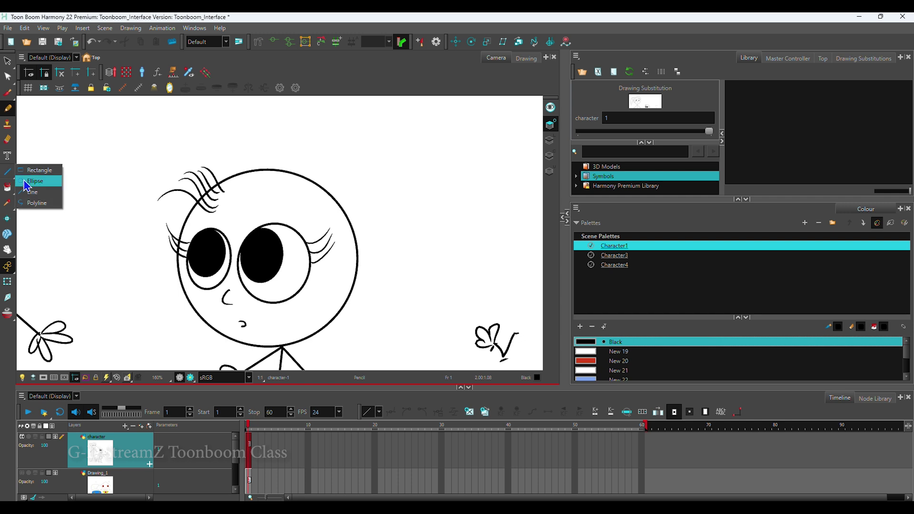
click(25, 183)
scroll(283, 224, up, 2)
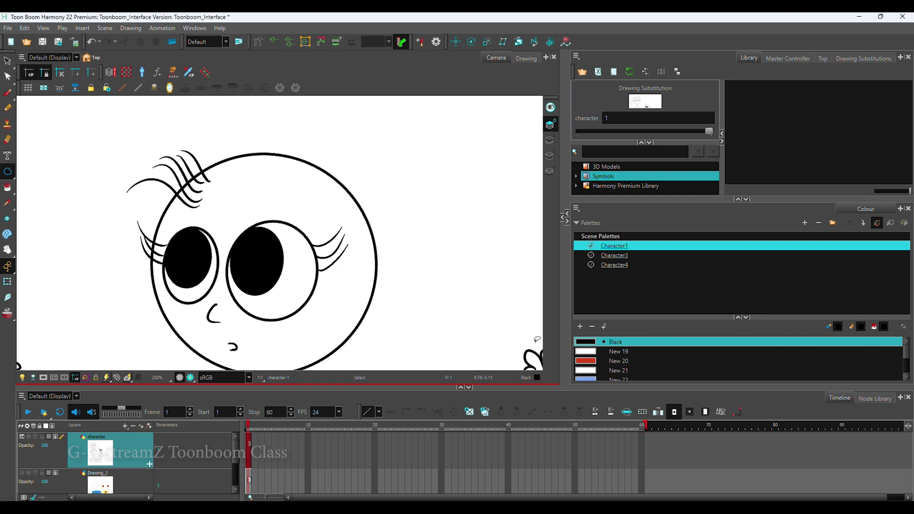
click(616, 352)
mouse_move(182, 238)
mouse_down()
mouse_move(196, 253)
mouse_move(182, 264)
mouse_up()
mouse_move(242, 237)
mouse_down()
mouse_move(257, 253)
mouse_move(248, 268)
mouse_up()
scroll(254, 281, up, 2)
- Fill the highlight ellipses in both of the smaller character's pupils with the white New 19 colour
key(alt+i)
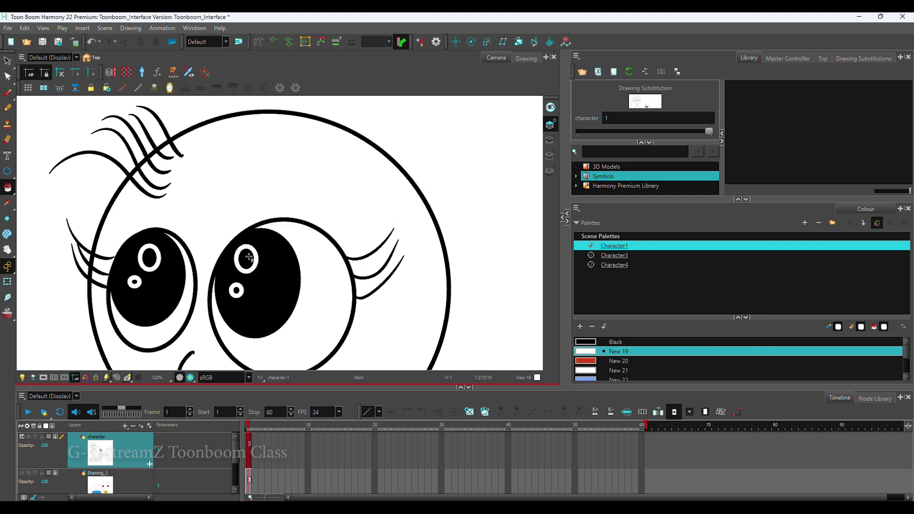
click(246, 260)
click(150, 260)
scroll(159, 276, down, 1)
scroll(158, 278, up, 1)
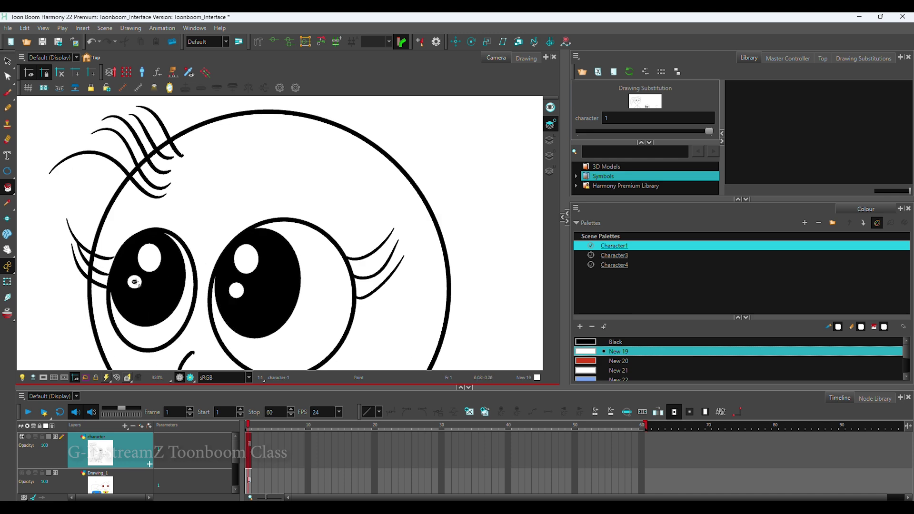
scroll(136, 285, down, 6)
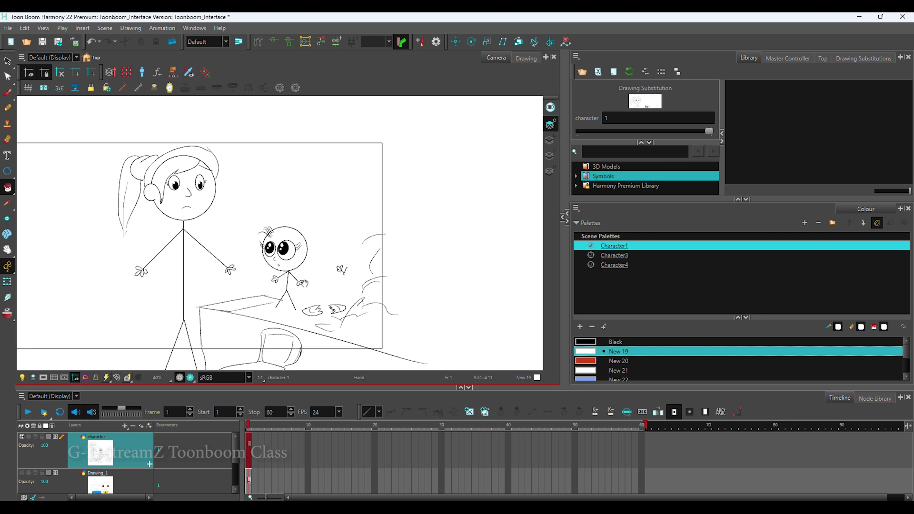
- Erase the hands and lower arms of the ponytailed character, keeping only the two upper arms
drag(300, 302, 338, 294)
scroll(271, 287, up, 3)
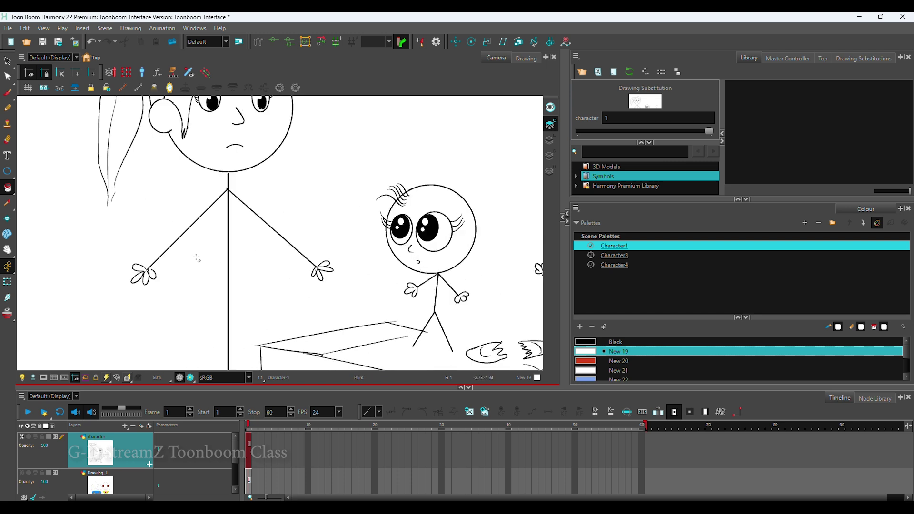
click(8, 108)
key(alt+e)
mouse_move(151, 265)
mouse_down()
mouse_move(106, 295)
mouse_move(116, 272)
mouse_move(122, 302)
mouse_move(139, 286)
mouse_move(108, 298)
mouse_move(100, 284)
mouse_move(142, 292)
mouse_move(118, 269)
mouse_move(165, 244)
mouse_up()
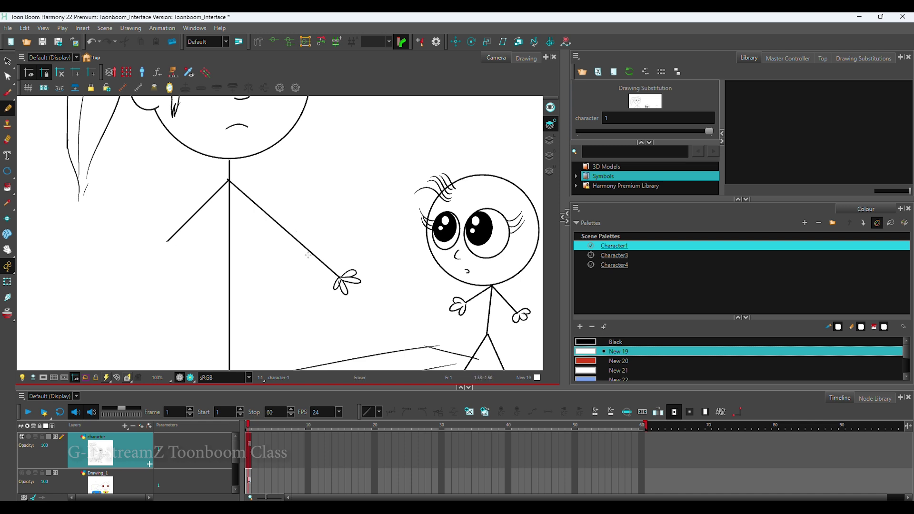
mouse_move(303, 247)
mouse_down()
mouse_move(350, 278)
mouse_move(341, 280)
mouse_move(356, 270)
mouse_move(345, 287)
mouse_move(339, 292)
mouse_move(349, 277)
mouse_move(333, 284)
mouse_move(345, 285)
mouse_move(297, 242)
mouse_move(318, 251)
mouse_up()
drag(221, 259, 191, 257)
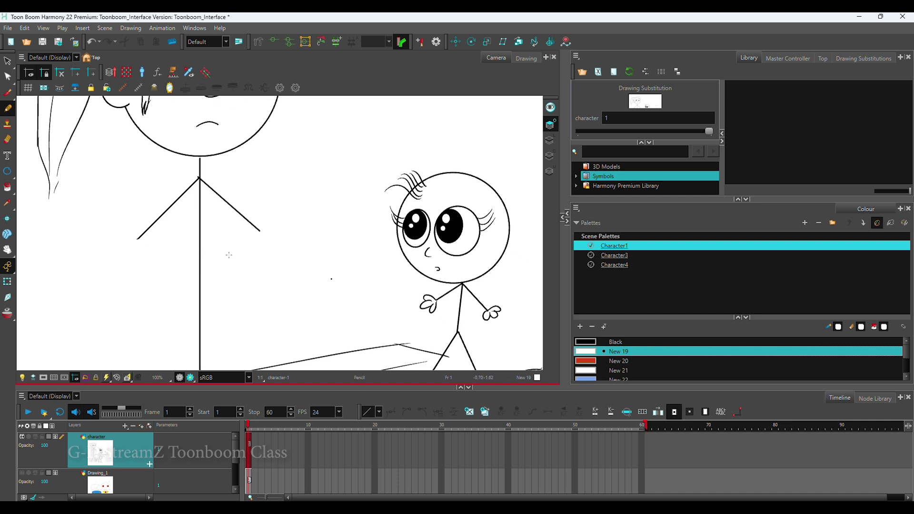
- Draw two straight Black forearms on the ponytailed character, running from each elbow inward to meet at the body line
scroll(229, 258, up, 1)
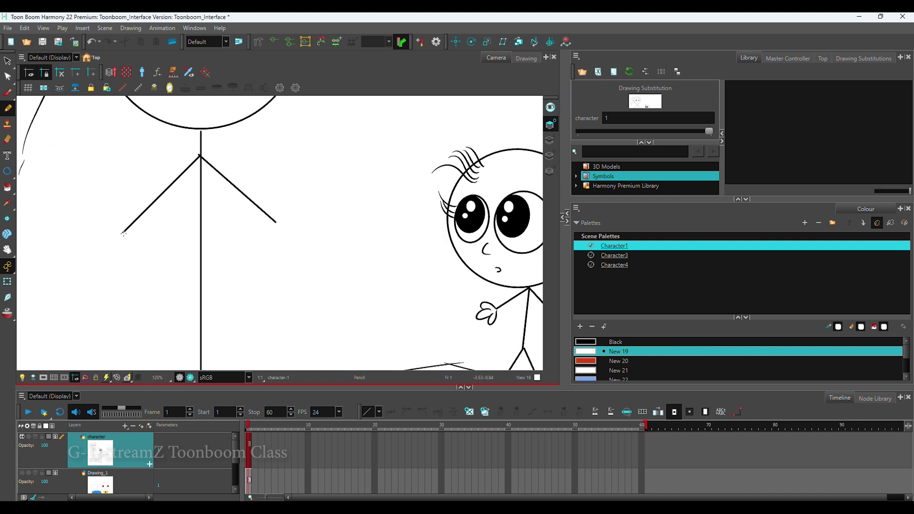
drag(7, 171, 29, 191)
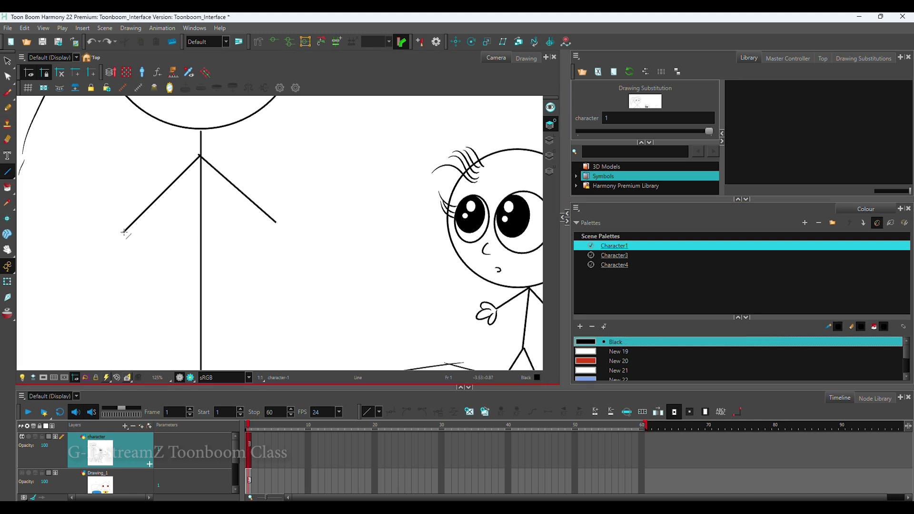
drag(124, 232, 198, 287)
drag(275, 222, 199, 288)
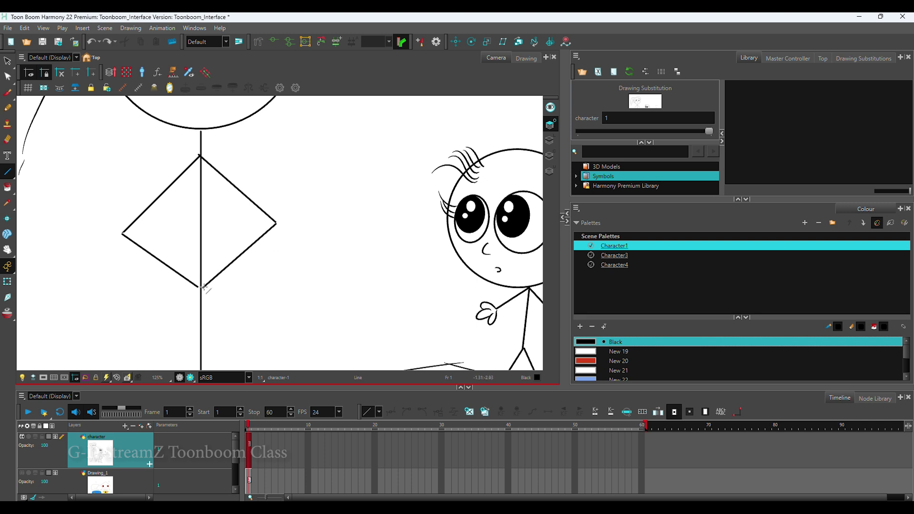
- Pencil small clasped hands where the ponytailed character's forearms meet in front of the body
scroll(213, 280, up, 2)
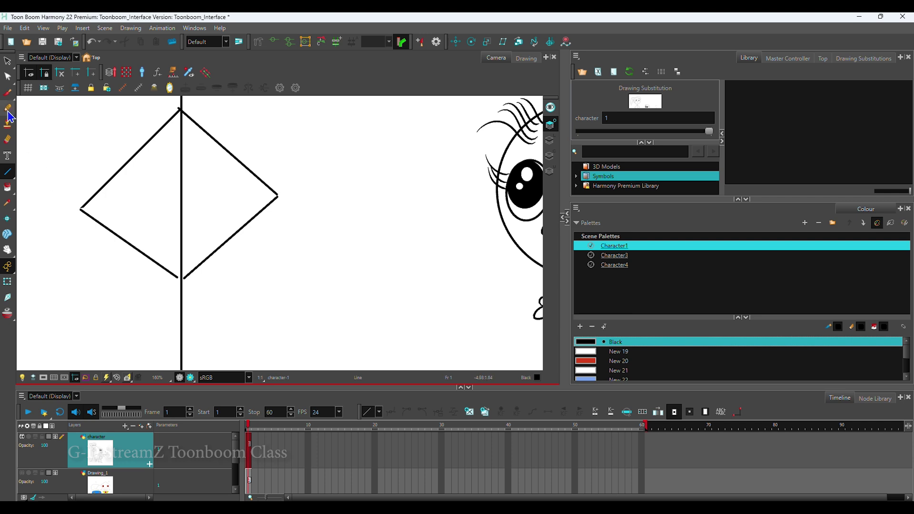
key(alt+x)
mouse_move(167, 282)
mouse_down()
mouse_move(176, 294)
mouse_move(189, 281)
mouse_move(188, 294)
mouse_up()
scroll(295, 224, down, 4)
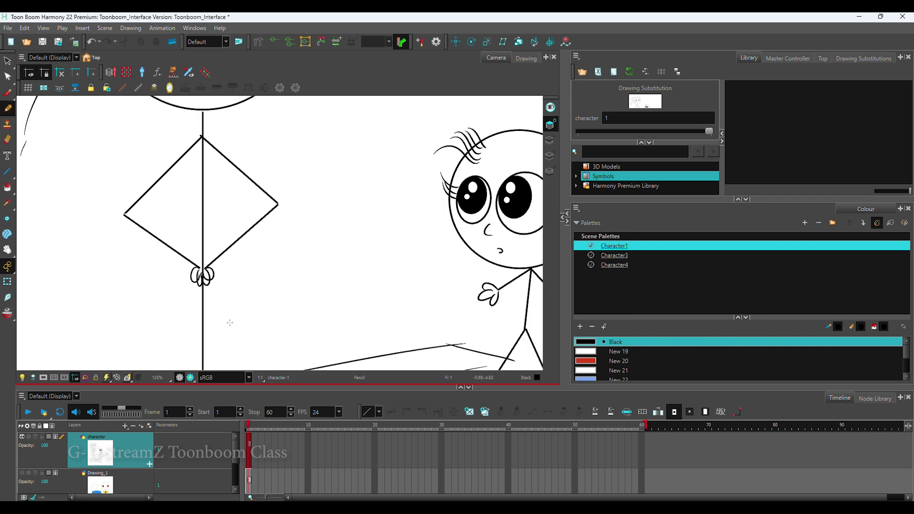
scroll(307, 317, down, 2)
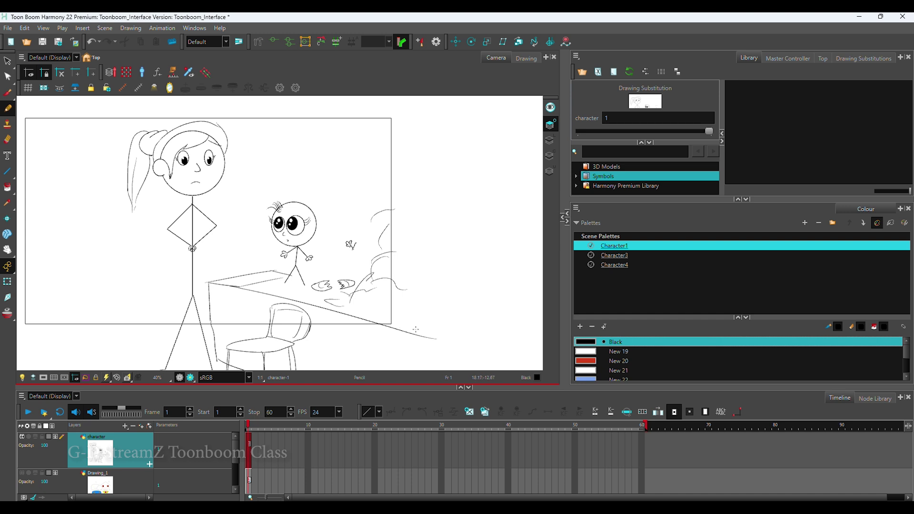
- Draw thick, slanted worried eyebrows above both of the ponytailed character's eyes
mouse_move(346, 300)
mouse_down()
mouse_move(341, 309)
mouse_move(365, 335)
mouse_up()
drag(289, 294, 301, 286)
drag(398, 316, 329, 312)
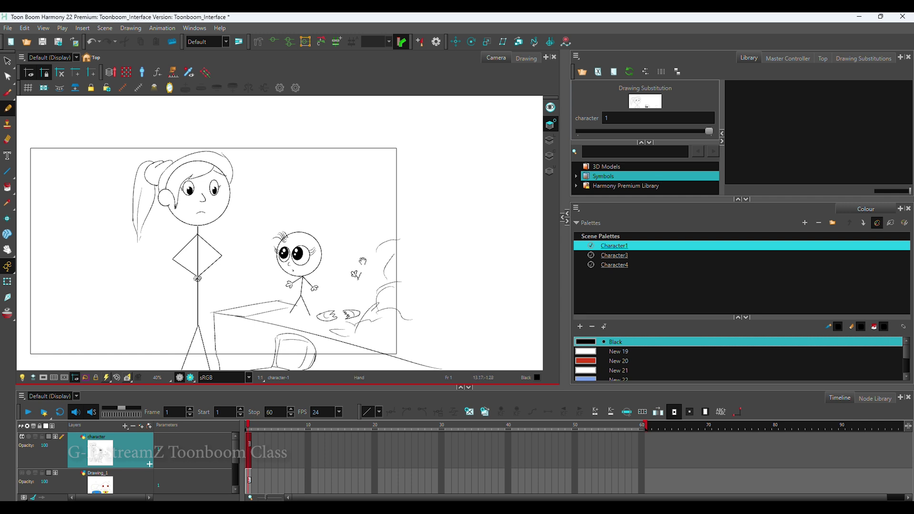
drag(362, 262, 353, 254)
scroll(236, 248, up, 4)
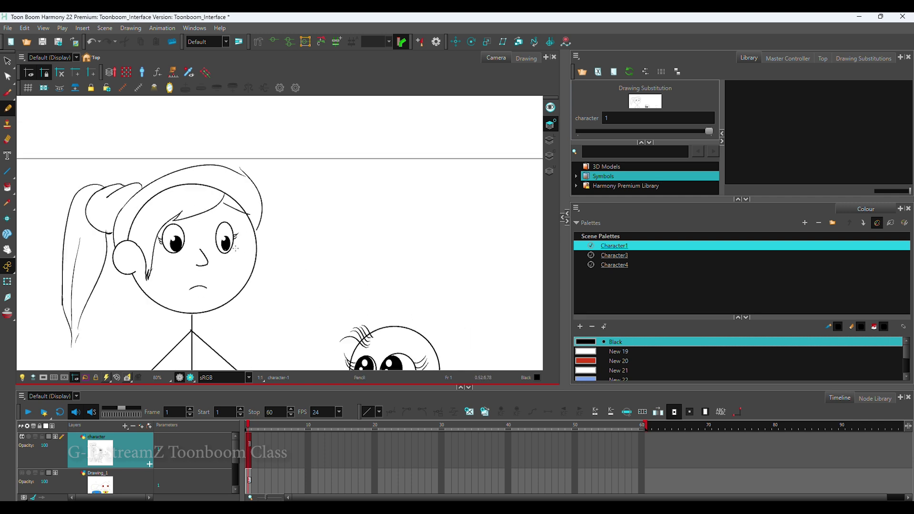
scroll(236, 248, up, 1)
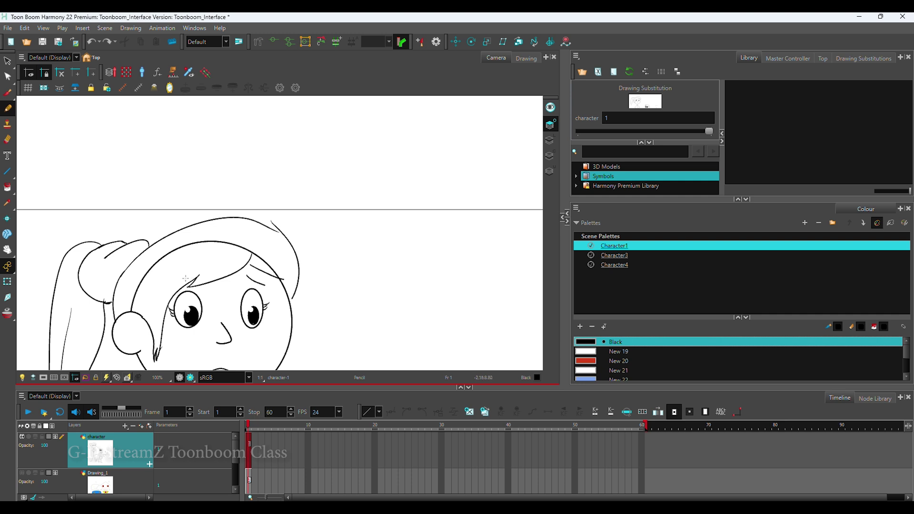
drag(194, 274, 179, 287)
key(ctrl+z)
- Draw short, softly curved eyebrows above the smaller character's eyes
scroll(418, 282, down, 4)
scroll(436, 327, up, 3)
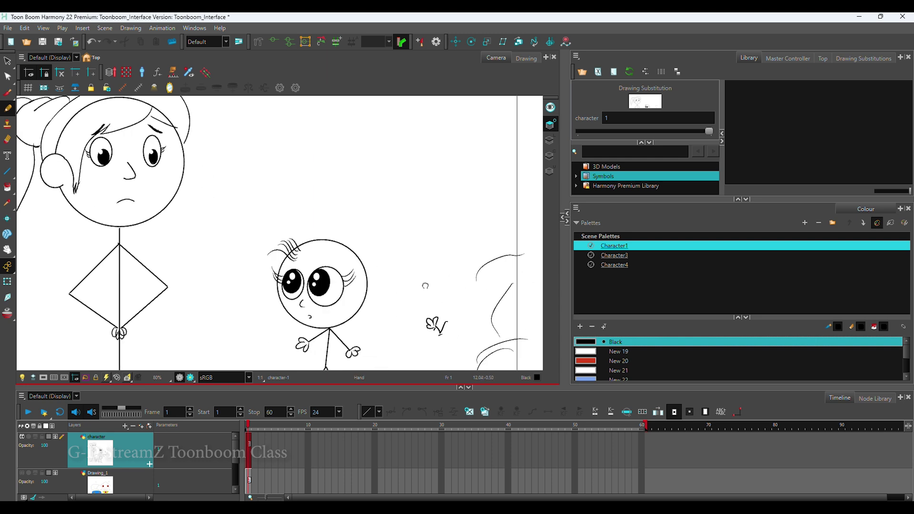
scroll(356, 297, up, 2)
drag(296, 233, 313, 235)
drag(245, 249, 263, 241)
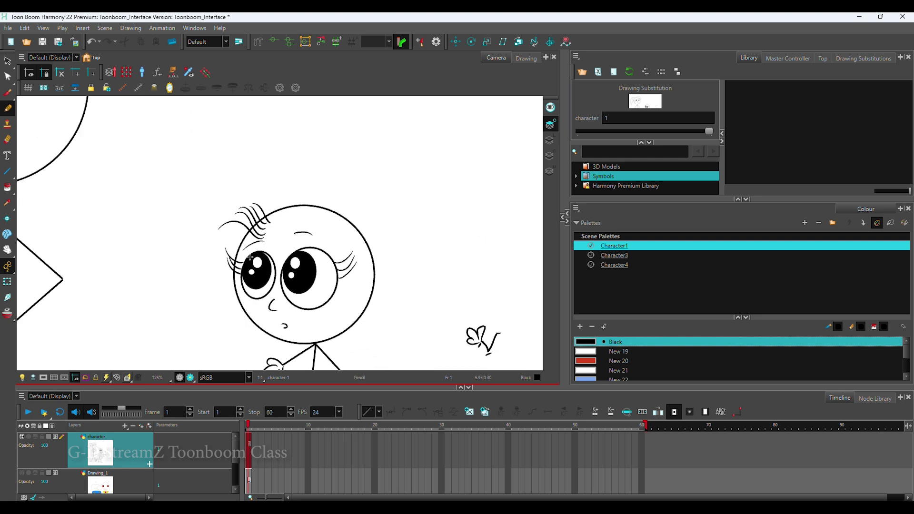
key(ctrl+z)
- Sketch a pair of angry eyes with flattened tops and shaded pupils in the empty space above the smaller character
scroll(278, 231, down, 3)
mouse_move(176, 291)
mouse_down()
mouse_move(326, 301)
mouse_move(211, 318)
mouse_move(154, 344)
mouse_up()
key(alt+z)
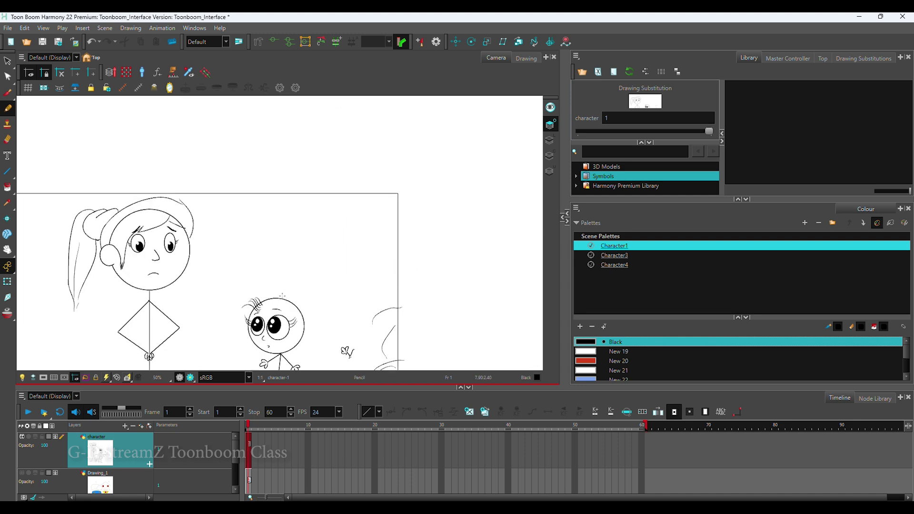
click(243, 236)
mouse_move(241, 233)
mouse_down()
mouse_move(284, 229)
mouse_move(276, 259)
mouse_move(222, 262)
mouse_move(271, 265)
mouse_move(234, 263)
mouse_up()
scroll(281, 233, up, 2)
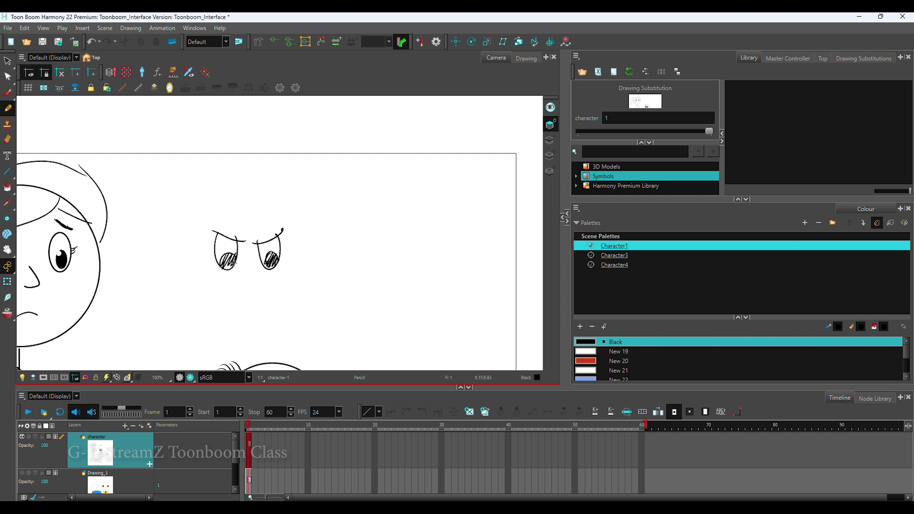
key(2)
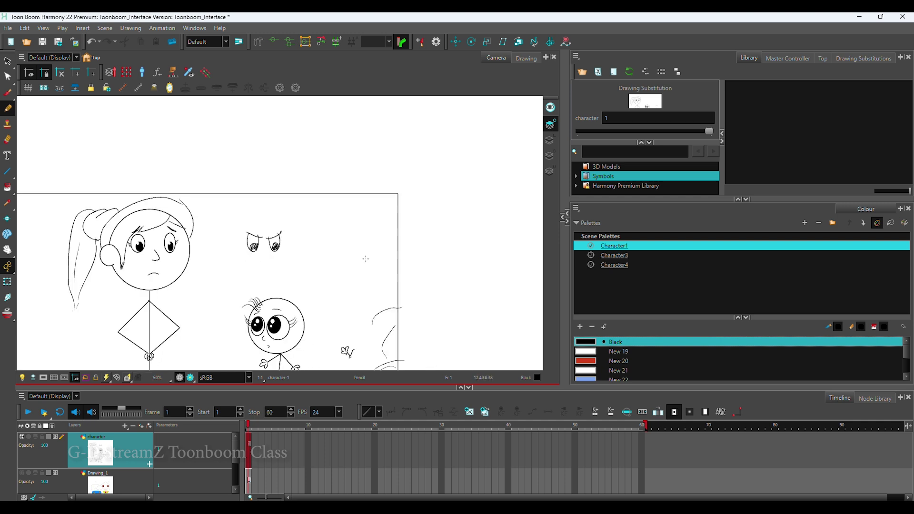
key(1)
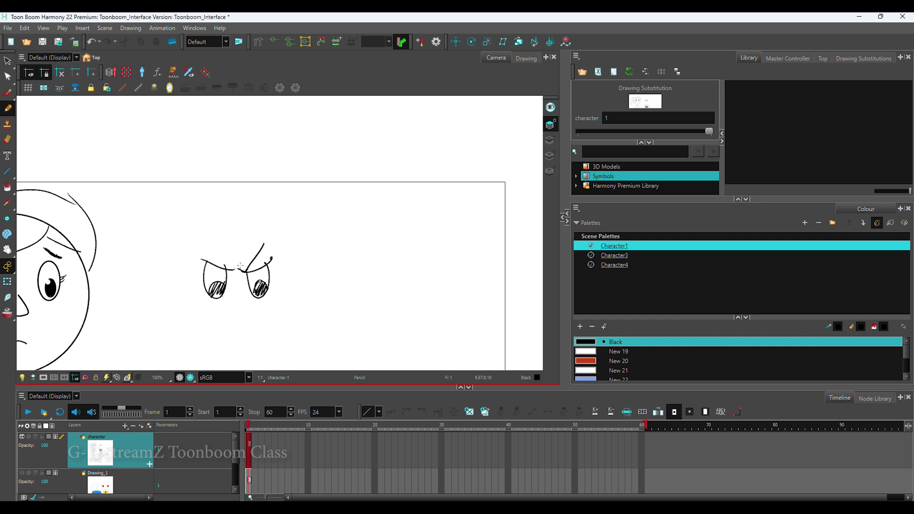
- Add steep, V-shaped eyebrows over the angry eyes and undo the rough zigzag stroke above them
mouse_move(231, 268)
mouse_down()
mouse_move(197, 243)
mouse_move(227, 180)
mouse_move(252, 162)
mouse_up()
key(ctrl+z)
key(2)
key(2)
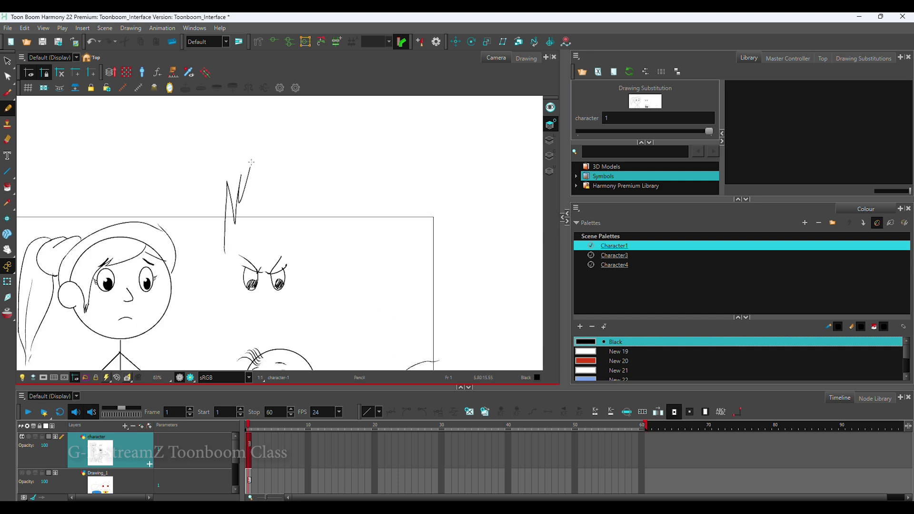
key(ctrl+z)
- Draw a flame-shaped head around the angry eyes with a jagged pointed top, small sparks and a rounded chin
mouse_move(218, 254)
mouse_down()
mouse_move(241, 166)
mouse_move(292, 179)
mouse_move(309, 240)
mouse_up()
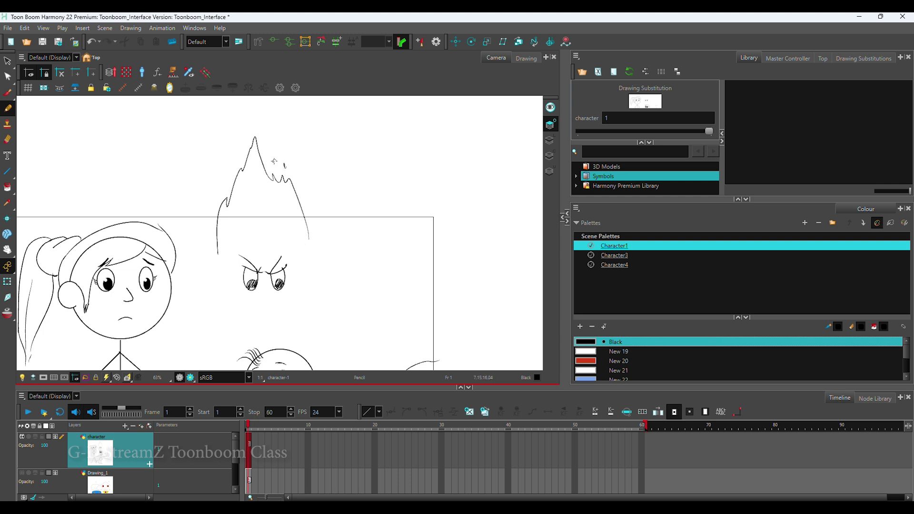
drag(225, 185, 242, 157)
drag(310, 241, 311, 268)
drag(221, 260, 280, 315)
mouse_move(305, 277)
mouse_down()
mouse_move(280, 314)
mouse_move(233, 274)
mouse_move(303, 312)
mouse_move(331, 278)
mouse_move(325, 288)
mouse_up()
- Give the flame-headed face a small nose and a wide, toothy evil grin
scroll(294, 286, up, 3)
key(ctrl+z)
scroll(322, 291, up, 1)
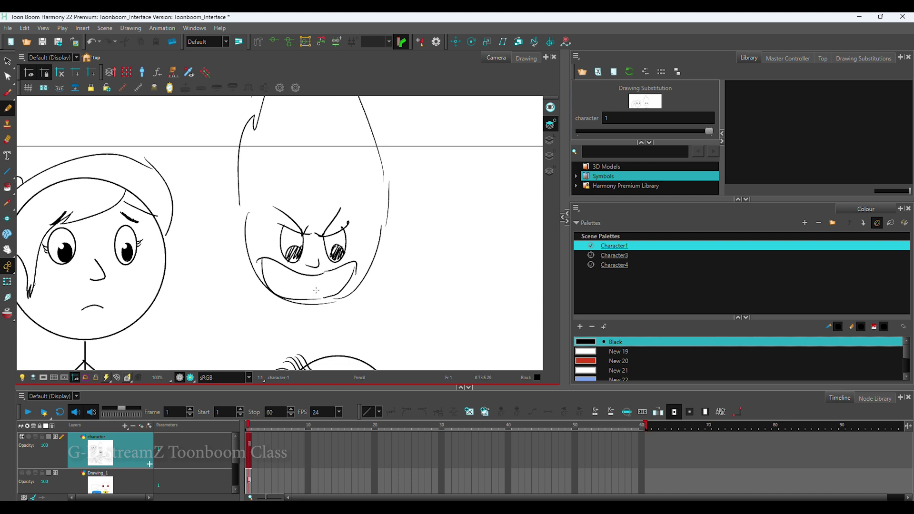
mouse_move(257, 285)
mouse_down()
mouse_move(354, 293)
mouse_move(370, 282)
mouse_up()
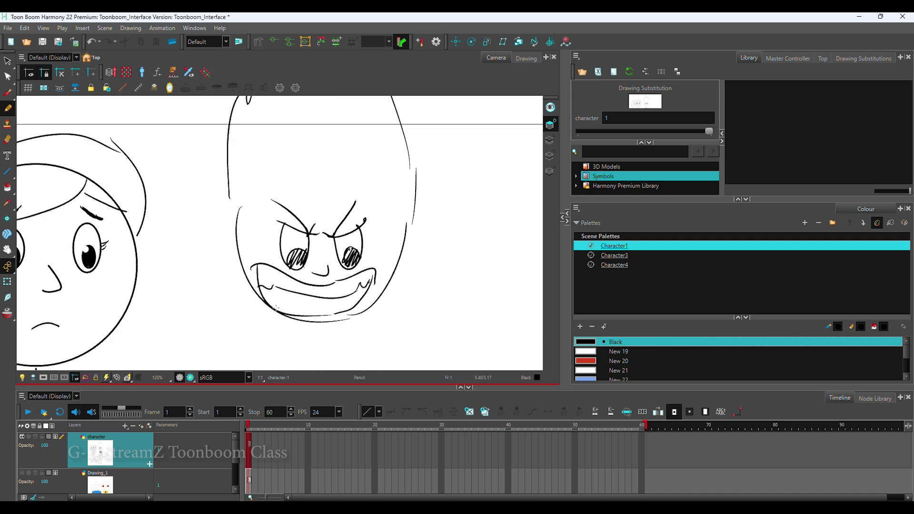
scroll(280, 280, down, 2)
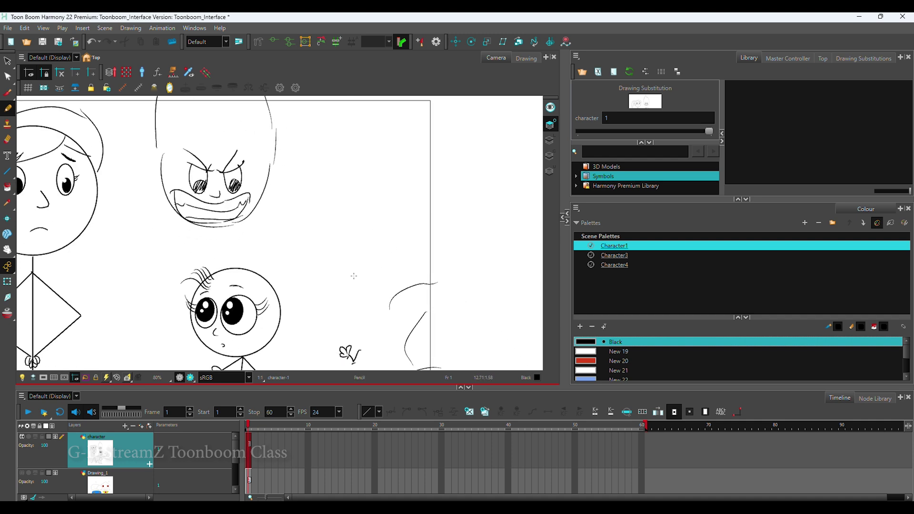
scroll(354, 276, down, 2)
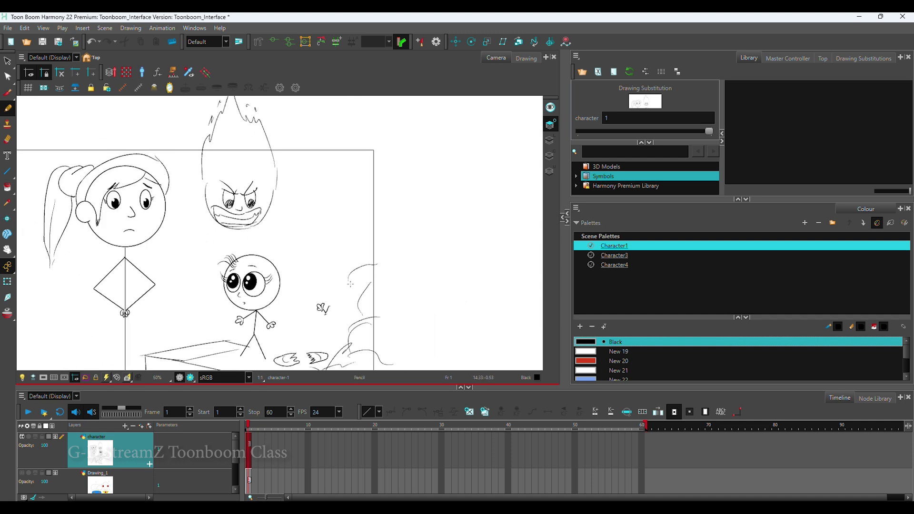
- Draw a tilted round head with two oval eyes between the smaller character and the edge of the camera frame
scroll(350, 285, up, 3)
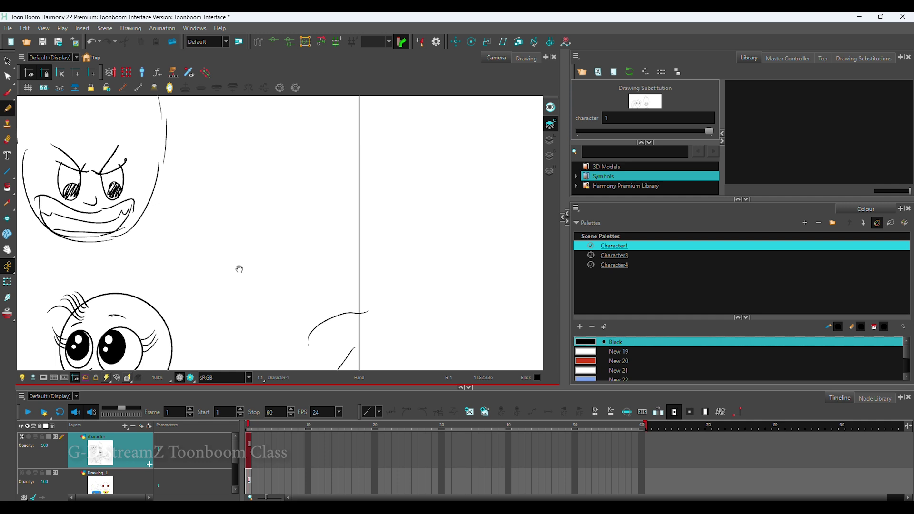
mouse_move(239, 270)
mouse_down()
mouse_move(276, 315)
mouse_move(223, 281)
mouse_move(171, 313)
mouse_move(292, 272)
mouse_move(250, 298)
mouse_move(254, 263)
mouse_move(230, 254)
mouse_move(300, 254)
mouse_move(318, 266)
mouse_up()
scroll(249, 296, up, 2)
scroll(230, 288, up, 3)
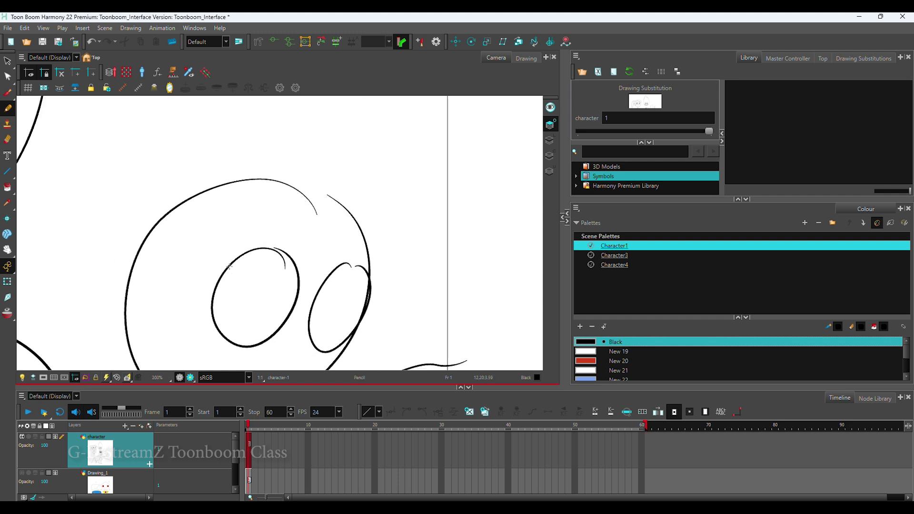
- Draw drooping eyelid lines and partial pupils inside both oval eyes of the tilted head for a half-closed look
drag(230, 266, 296, 311)
mouse_move(226, 280)
mouse_down()
mouse_move(265, 231)
mouse_move(299, 273)
mouse_move(228, 286)
mouse_up()
key(ctrl+z)
mouse_move(305, 275)
mouse_down()
mouse_move(375, 257)
mouse_move(313, 307)
mouse_up()
mouse_move(294, 316)
mouse_down()
mouse_move(322, 285)
mouse_move(312, 301)
mouse_move(320, 322)
mouse_up()
key(ctrl+z)
scroll(341, 288, down, 3)
scroll(341, 287, up, 2)
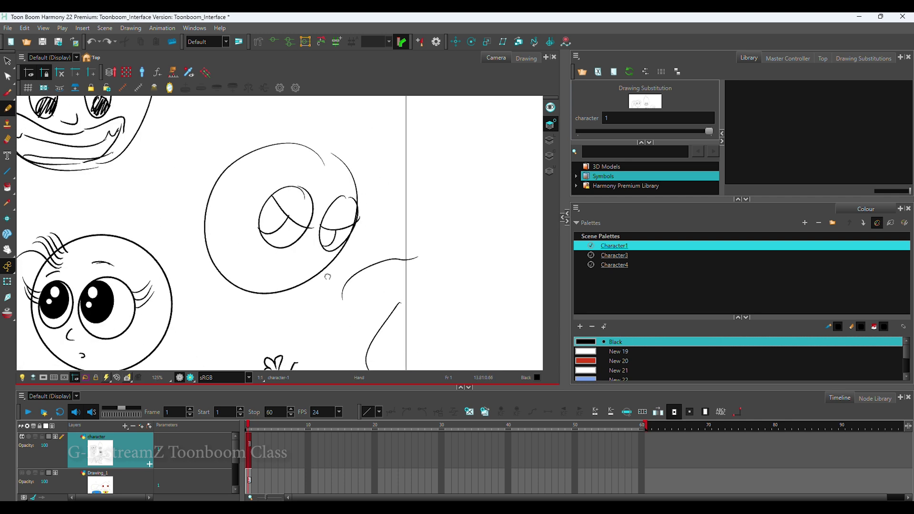
- Add a small nose and a long curved smile with a cheek crease to the tilted head, undoing and redrawing unwanted strokes
mouse_move(313, 260)
mouse_down()
mouse_move(287, 287)
mouse_move(228, 253)
mouse_move(215, 258)
mouse_up()
key(ctrl+z)
key(ctrl+z)
key(ctrl+z)
mouse_move(292, 288)
mouse_down()
mouse_move(210, 219)
mouse_move(239, 244)
mouse_move(219, 221)
mouse_move(229, 261)
mouse_up()
key(ctrl+z)
key(ctrl+z)
key(ctrl+z)
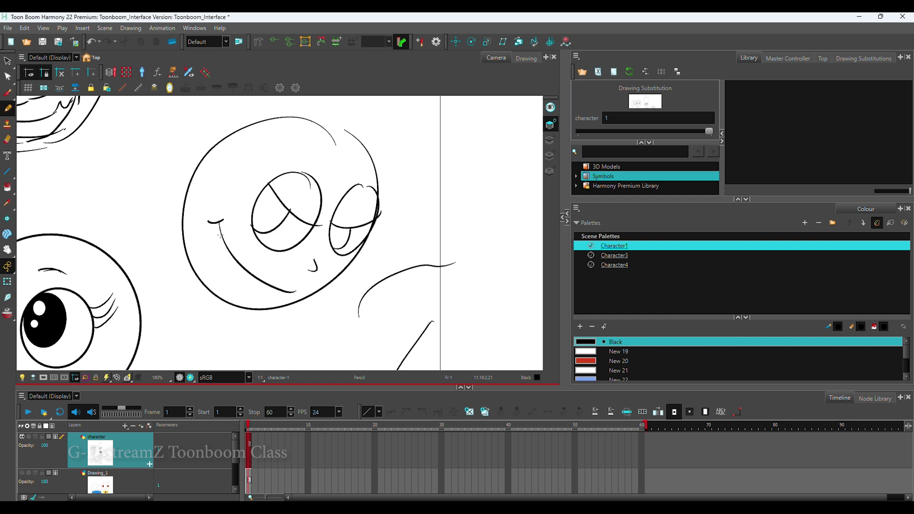
- Add a second curve inside the tilted head's smile and draw wispy, wavy hair strands across its forehead edge
mouse_move(219, 225)
mouse_down()
mouse_move(251, 292)
mouse_move(265, 294)
mouse_move(235, 275)
mouse_move(266, 293)
mouse_up()
key(ctrl+z)
scroll(329, 253, up, 3)
mouse_move(352, 226)
mouse_down()
mouse_move(424, 241)
mouse_move(425, 230)
mouse_up()
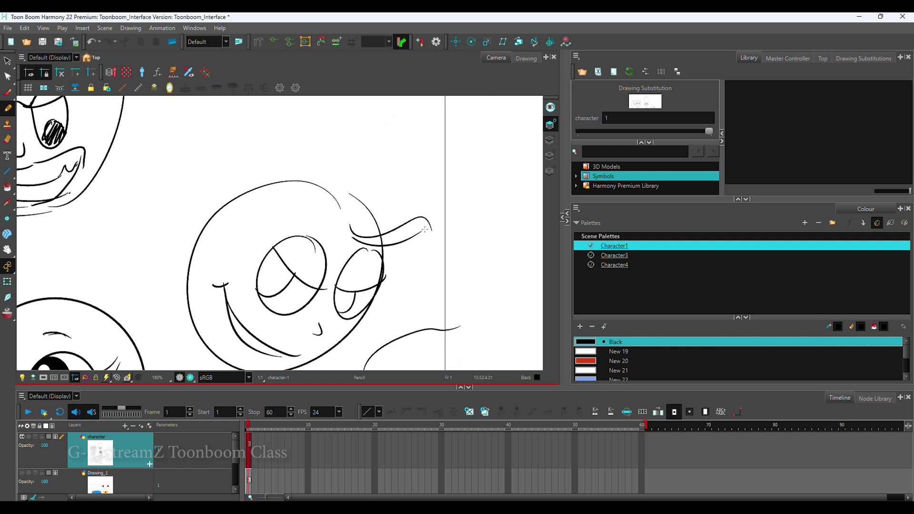
mouse_move(355, 228)
mouse_down()
mouse_move(419, 217)
mouse_move(403, 215)
mouse_up()
scroll(329, 238, up, 2)
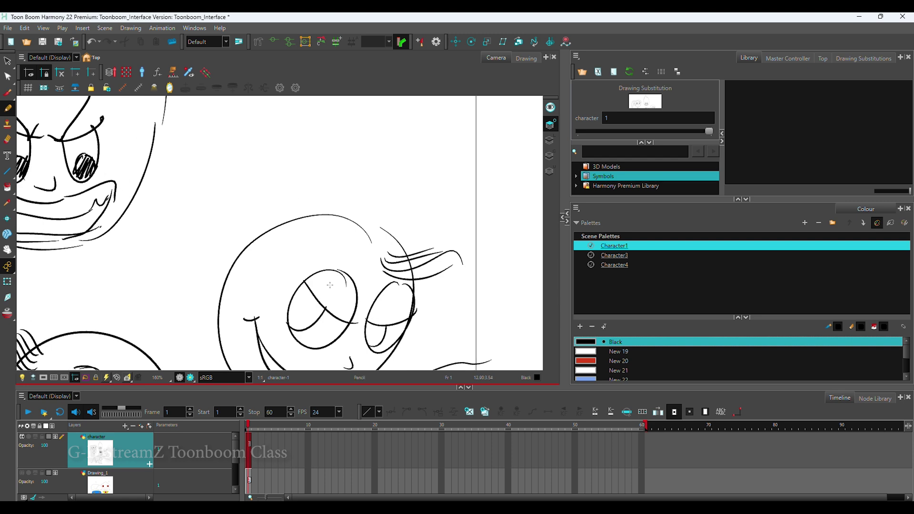
- Draw curved eyelashes at the outer sides of both half-closed eyes on the tilted head
mouse_move(296, 275)
mouse_down()
mouse_move(291, 246)
mouse_move(277, 273)
mouse_up()
scroll(340, 244, down, 3)
scroll(339, 247, down, 2)
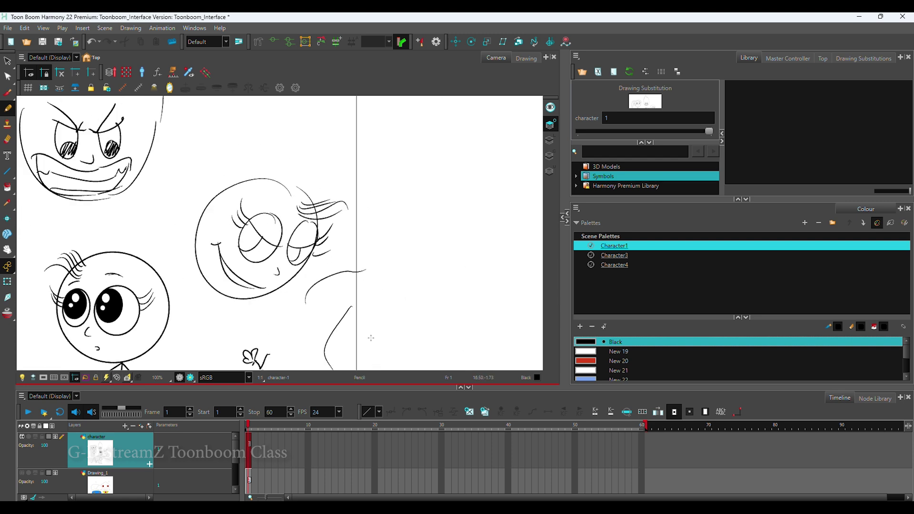
scroll(306, 306, up, 2)
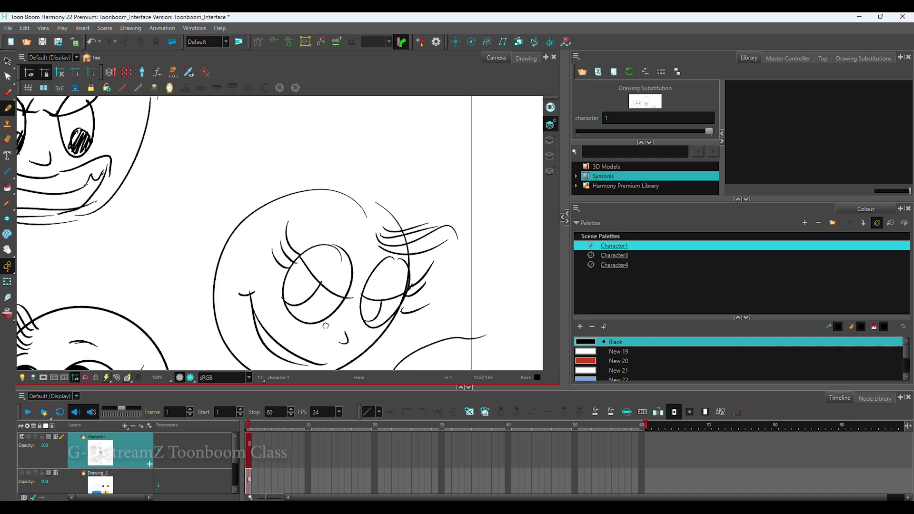
- Fill both partial pupils of the tilted head with the Black colour using the Paint tool
key(alt+i)
click(263, 282)
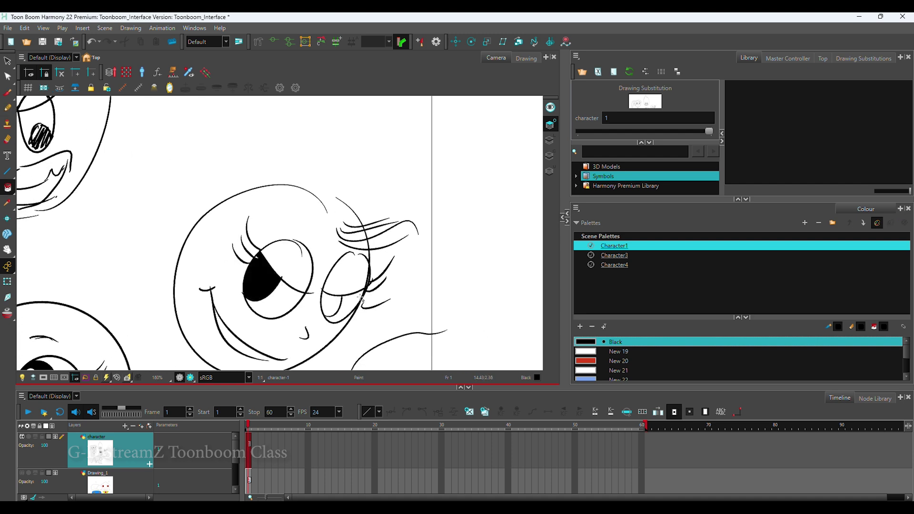
click(335, 305)
scroll(370, 327, down, 2)
scroll(369, 327, down, 2)
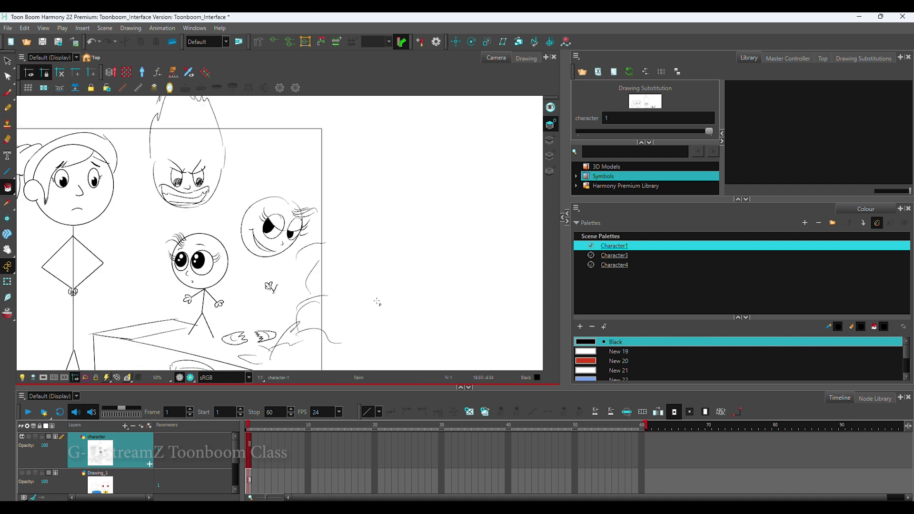
scroll(360, 305, up, 2)
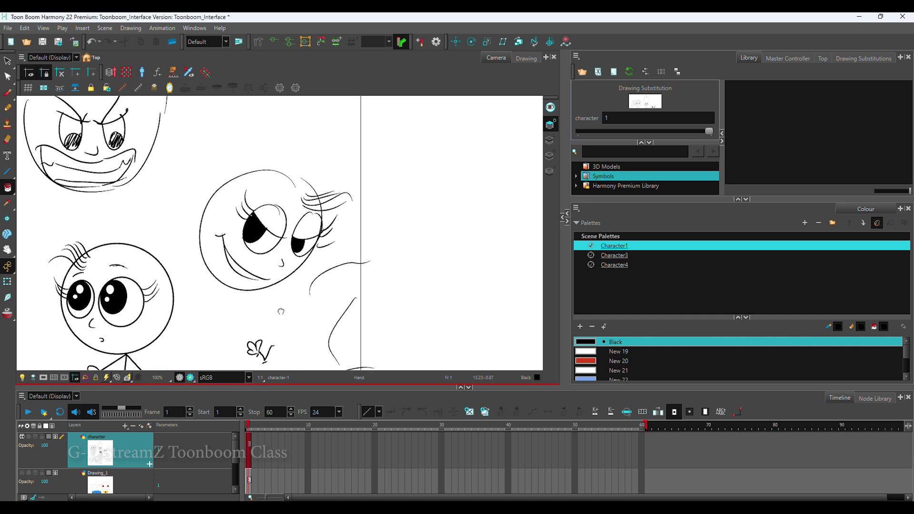
scroll(289, 303, down, 1)
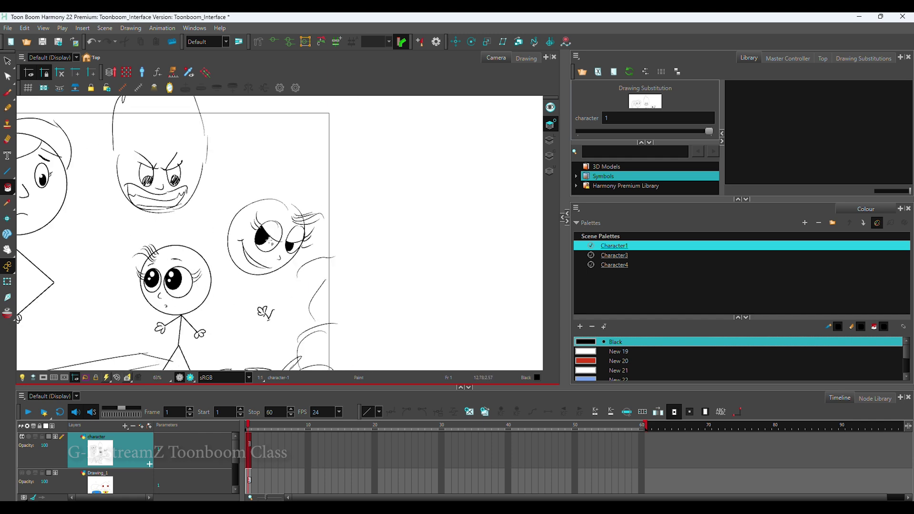
scroll(267, 241, up, 2)
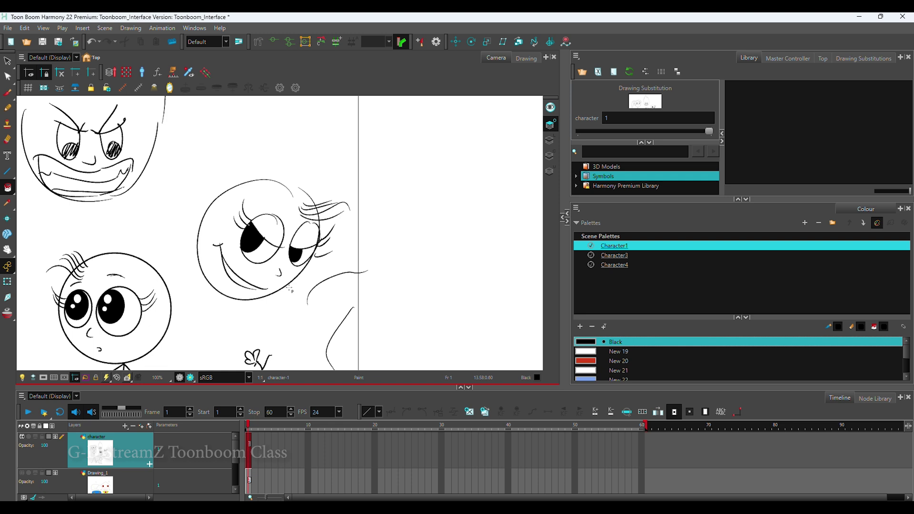
- Draw a circle, a small rectangle and a short straight line in the empty area beside the larger character with the shape tools
scroll(302, 301, down, 2)
drag(48, 305, 271, 273)
scroll(288, 164, up, 3)
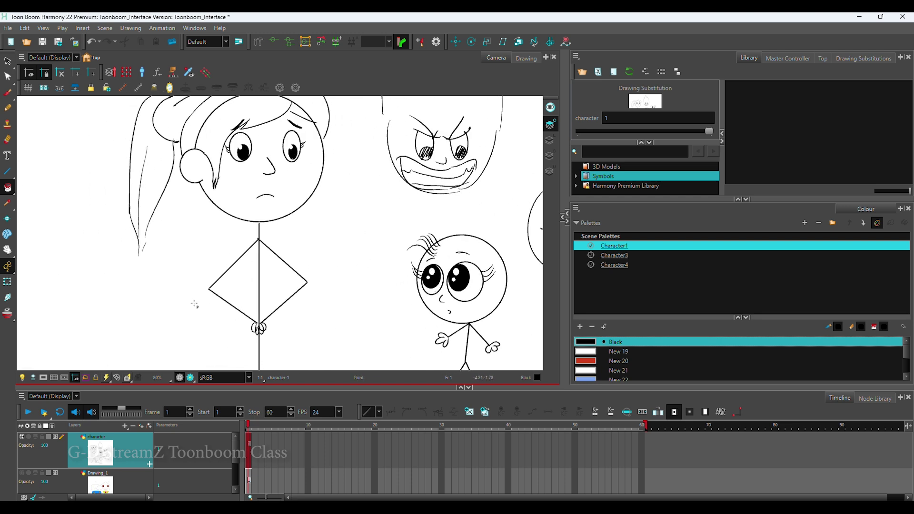
click(7, 139)
click(7, 172)
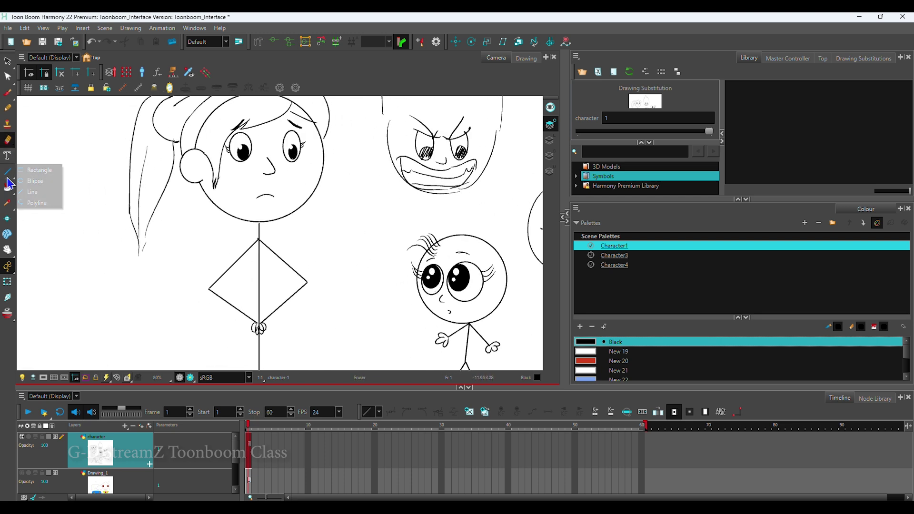
click(33, 181)
mouse_move(57, 225)
mouse_down()
mouse_move(129, 294)
mouse_move(113, 267)
mouse_move(141, 310)
mouse_up()
click(7, 172)
click(36, 170)
drag(7, 172, 33, 189)
drag(131, 215, 133, 247)
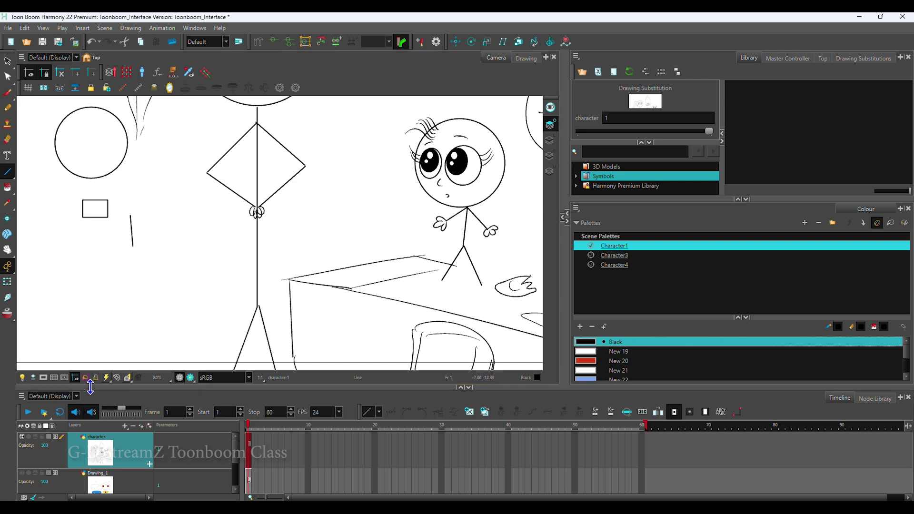
- Delete one corner point of the small rectangle with the Contour Editor, turning it into a triangle
drag(150, 305, 207, 316)
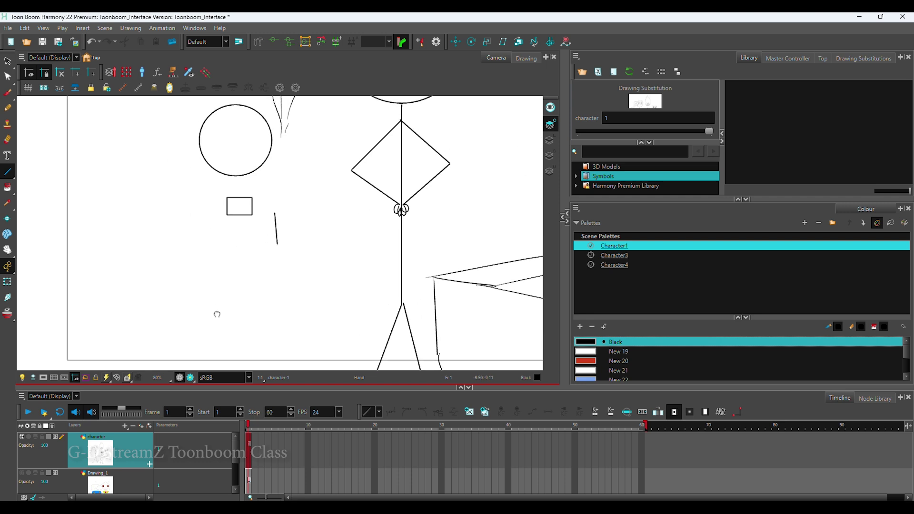
drag(251, 288, 212, 359)
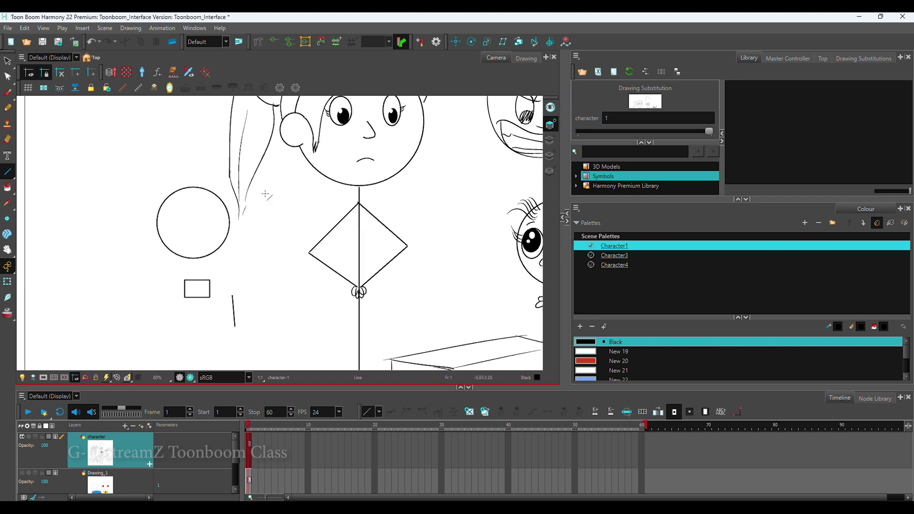
scroll(202, 244, up, 1)
key(alt+q)
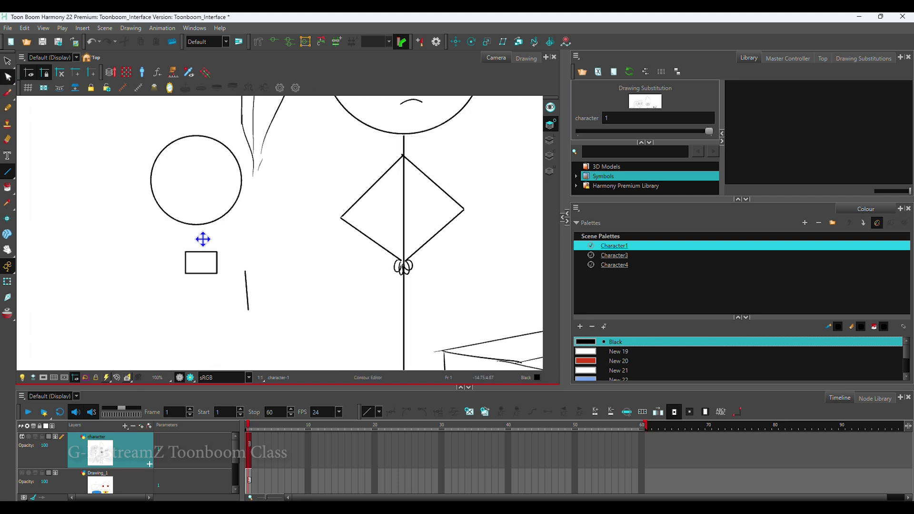
scroll(203, 239, up, 2)
drag(196, 269, 166, 242)
key(Delete)
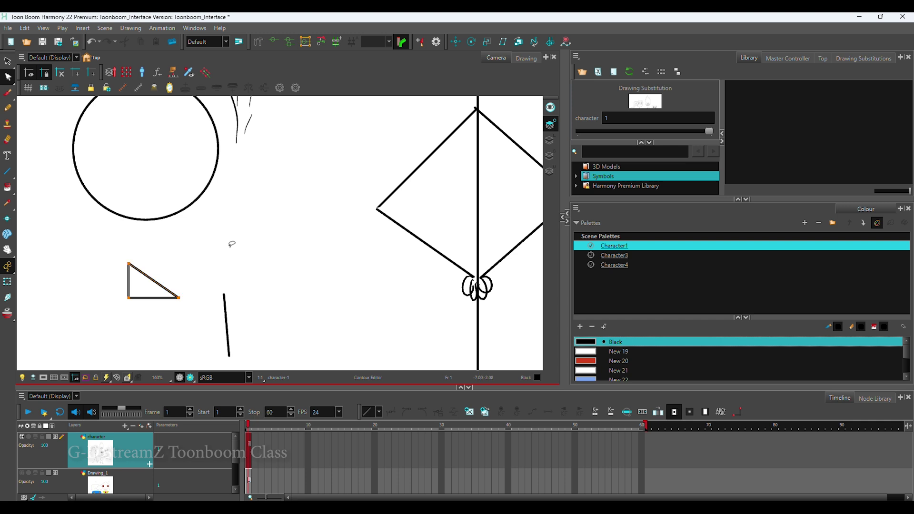
click(247, 249)
- Pull the circle's contour outward into a bulge and bend the short straight line into a curve
scroll(247, 249, down, 1)
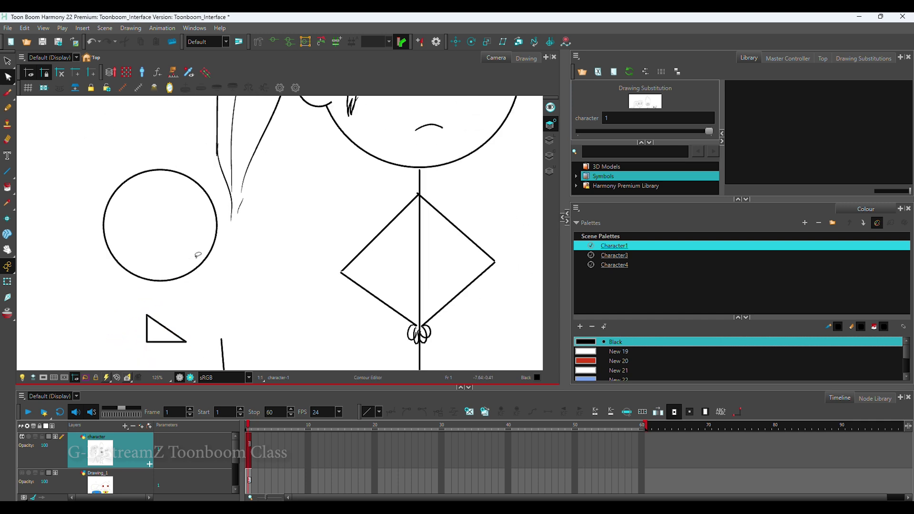
click(205, 265)
drag(204, 265, 221, 269)
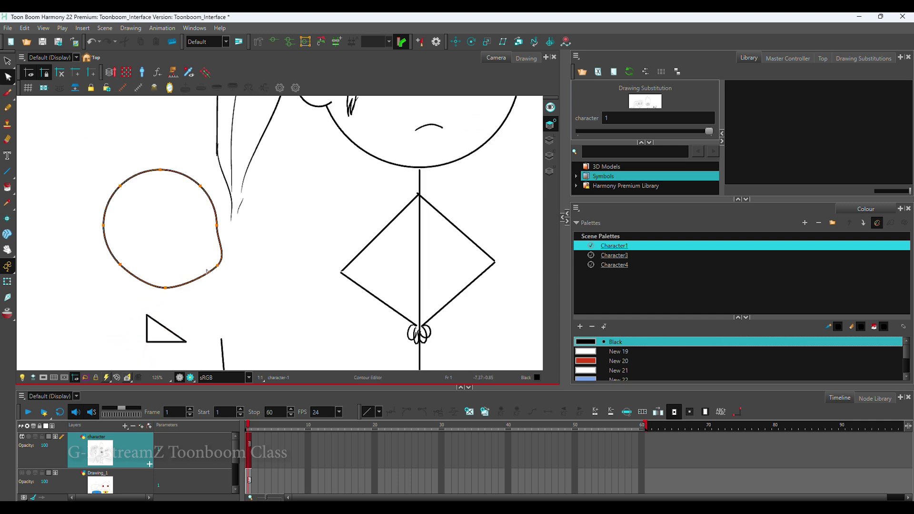
click(284, 228)
scroll(335, 232, down, 1)
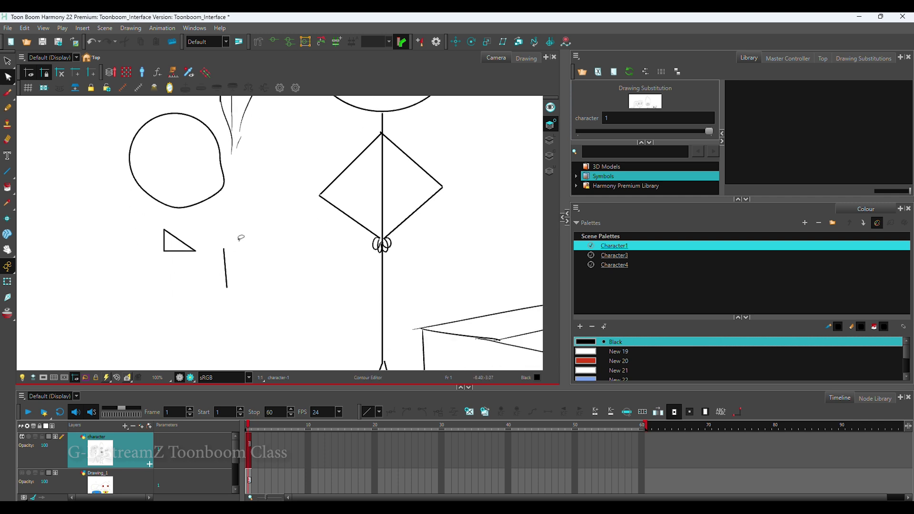
scroll(241, 238, up, 1)
click(213, 281)
mouse_move(213, 281)
mouse_down()
mouse_move(230, 284)
mouse_move(210, 287)
mouse_up()
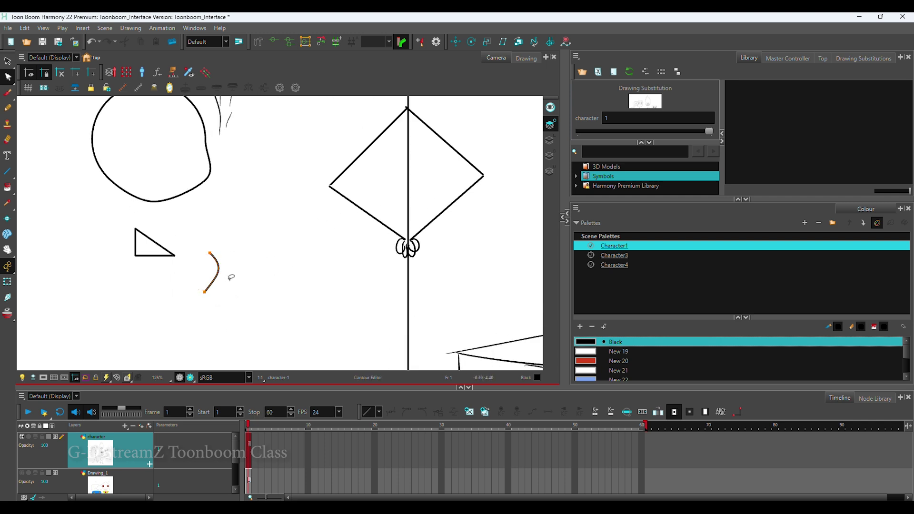
- Undo the contour edits on the line, the circle and the rectangle
key(ctrl+z)
key(ctrl+z)
key(ctrl+z)
key(2)
key(2)
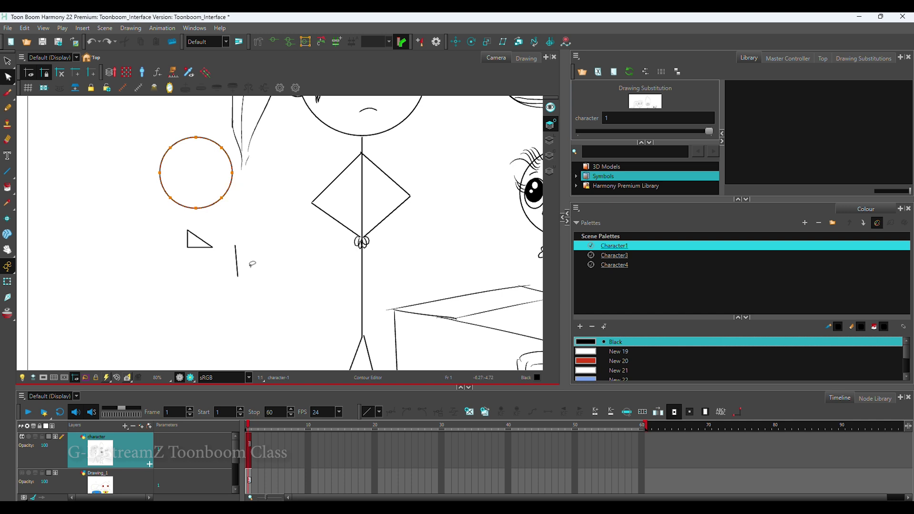
key(ctrl+z)
key(2)
key(2)
- Select the circle, rectangle and short line beside the larger character and delete them
key(alt+s)
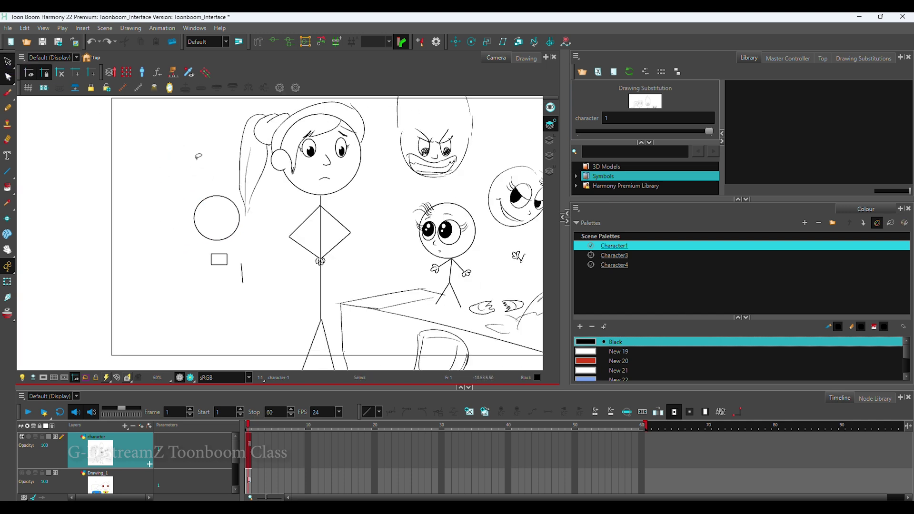
mouse_move(196, 148)
mouse_down()
mouse_move(194, 260)
mouse_move(247, 200)
mouse_up()
key(Delete)
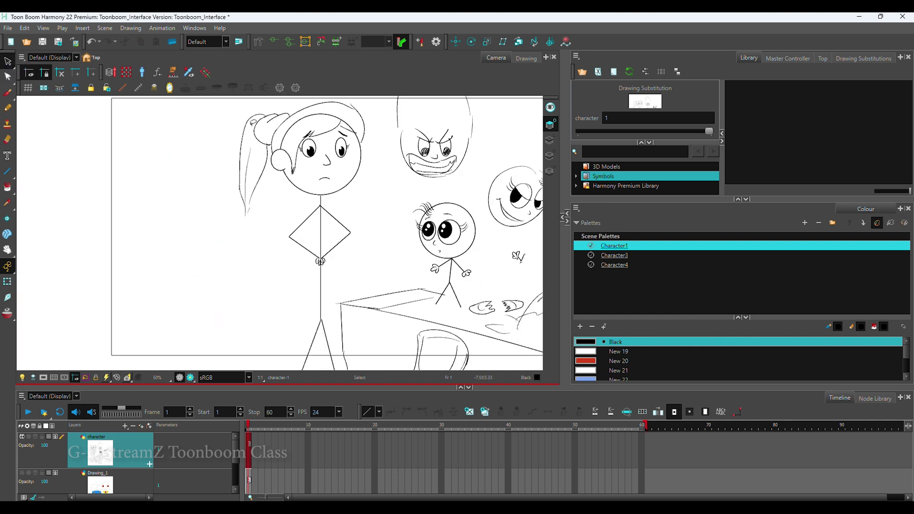
- Sketch a side-facing male head with the Pencil beside the ponytail: forehead, pointed nose, lips, chin, jaw, ear and neck, undoing unwanted strokes
click(8, 107)
scroll(149, 189, up, 2)
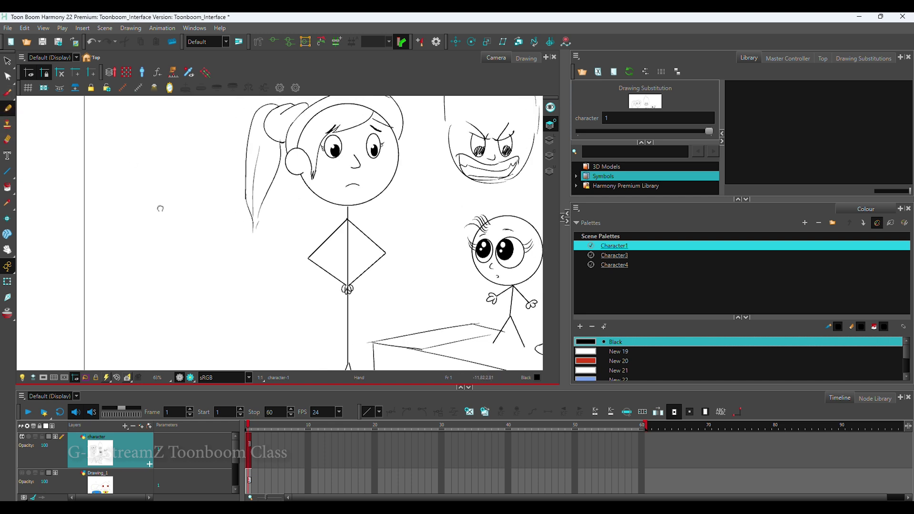
drag(137, 204, 132, 224)
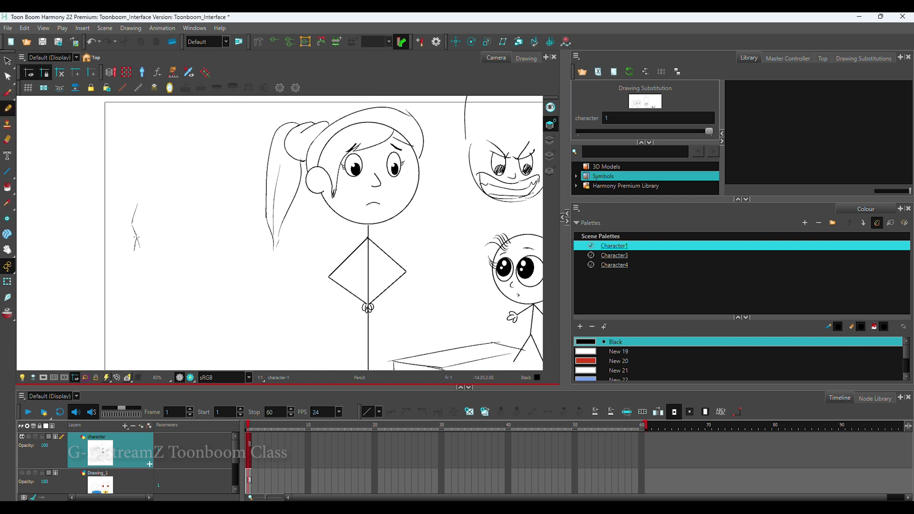
mouse_move(138, 248)
mouse_down()
mouse_move(140, 235)
mouse_move(138, 272)
mouse_move(121, 265)
mouse_move(137, 263)
mouse_up()
key(ctrl+z)
key(ctrl+z)
mouse_move(139, 277)
mouse_down()
mouse_move(148, 298)
mouse_move(163, 296)
mouse_move(189, 256)
mouse_up()
key(ctrl+z)
mouse_move(152, 298)
mouse_down()
mouse_move(197, 246)
mouse_move(205, 301)
mouse_up()
key(ctrl+z)
mouse_move(197, 247)
mouse_down()
mouse_move(211, 297)
mouse_move(170, 283)
mouse_up()
- Draw the profile head's eyebrow and half-closed eye with a shaded pupil, plus a small dark far eye at the brow line
scroll(170, 282, up, 2)
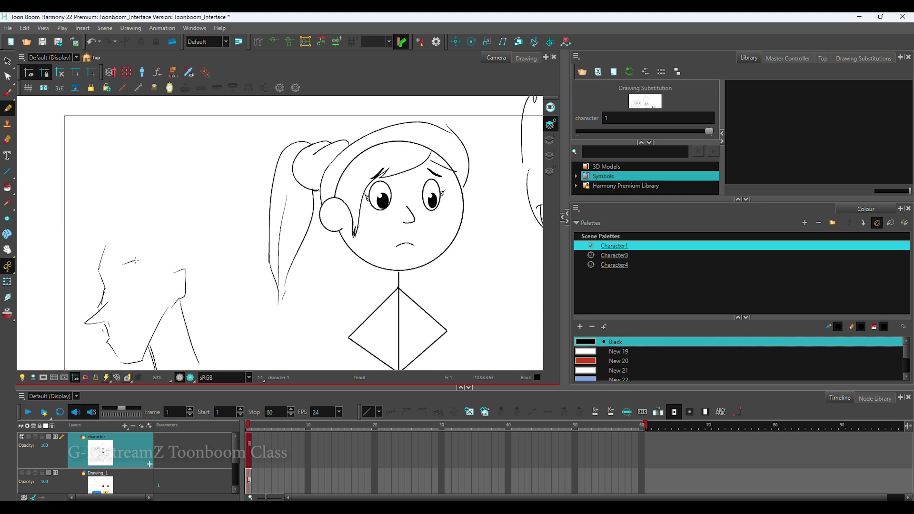
drag(140, 261, 141, 283)
scroll(96, 264, up, 2)
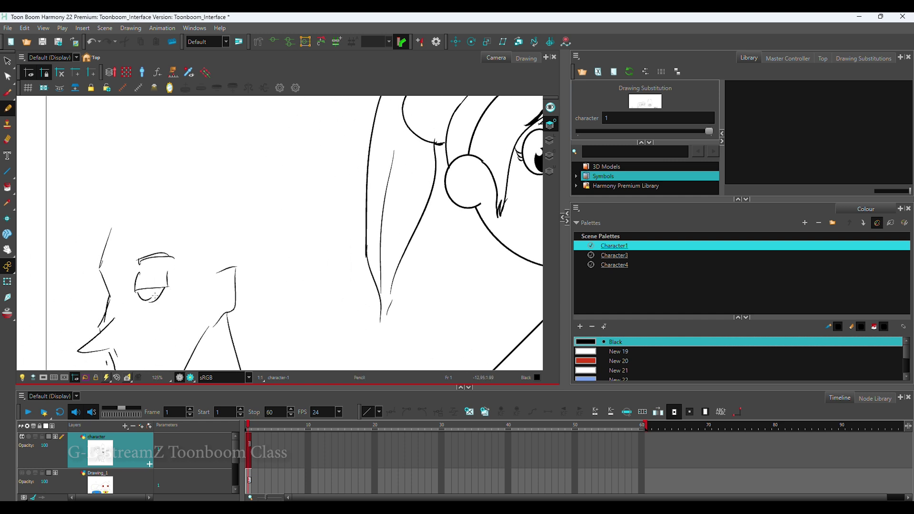
key(ctrl+z)
mouse_move(135, 291)
mouse_down()
mouse_move(168, 286)
mouse_move(157, 300)
mouse_move(167, 286)
mouse_move(137, 296)
mouse_move(143, 305)
mouse_up()
key(ctrl+z)
mouse_move(143, 293)
mouse_down()
mouse_move(185, 286)
mouse_move(150, 284)
mouse_up()
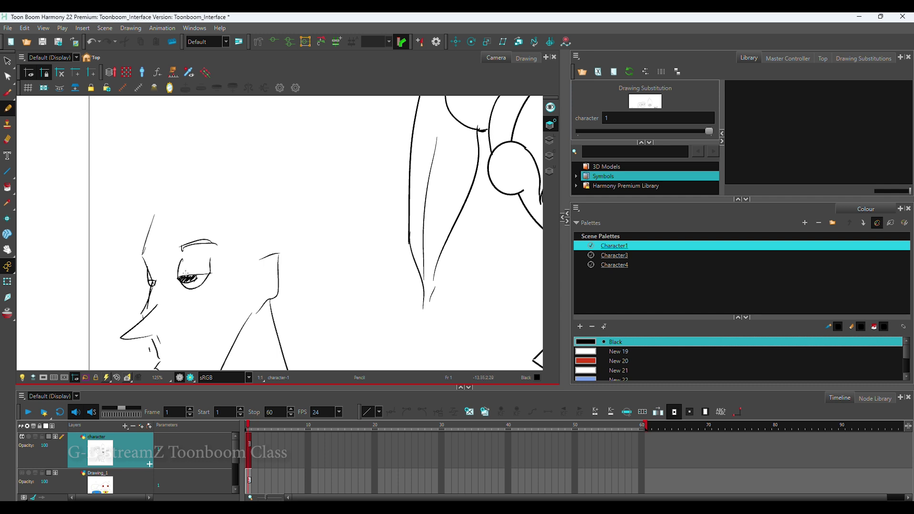
drag(164, 276, 181, 278)
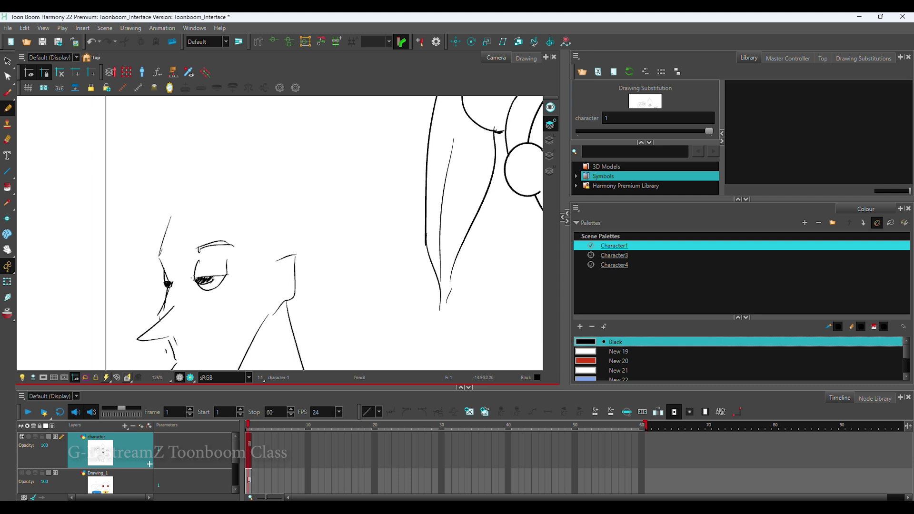
- Add a curved nostril to the profile head and a jagged beard line from below the nose to the jaw
mouse_move(232, 274)
mouse_down()
mouse_move(206, 237)
mouse_move(202, 257)
mouse_move(176, 214)
mouse_up()
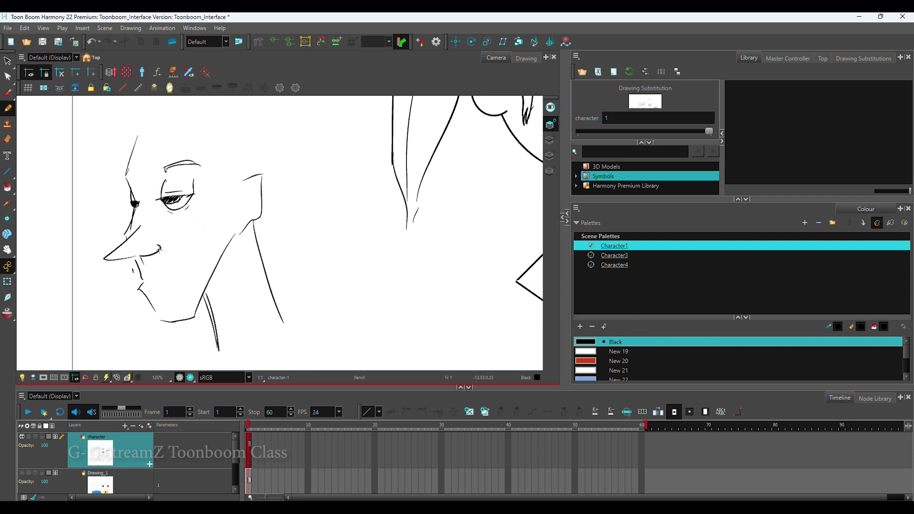
drag(212, 262, 221, 248)
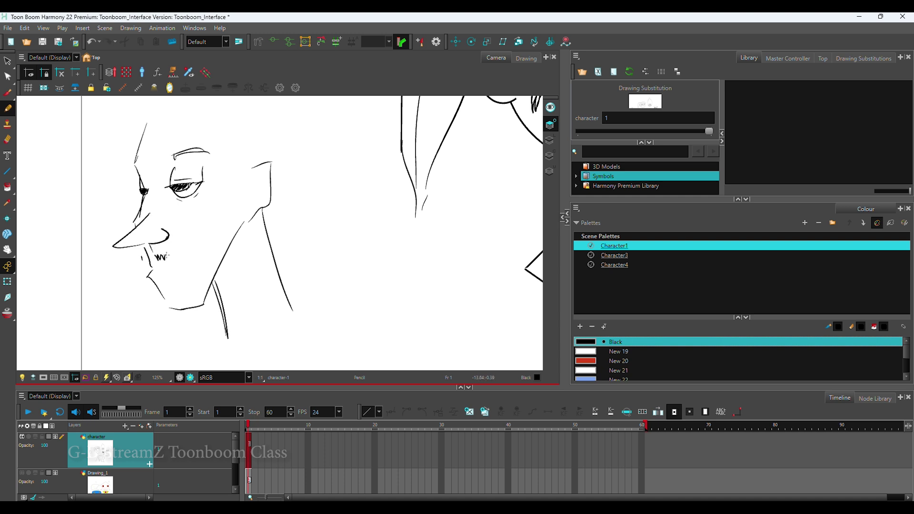
mouse_move(167, 256)
mouse_down()
mouse_move(190, 280)
mouse_move(197, 307)
mouse_up()
drag(229, 236, 193, 290)
- Draw the profile head's swept-up fringe, hair top and back-of-head line down to the neck, undoing an unwanted stroke
drag(206, 184, 189, 272)
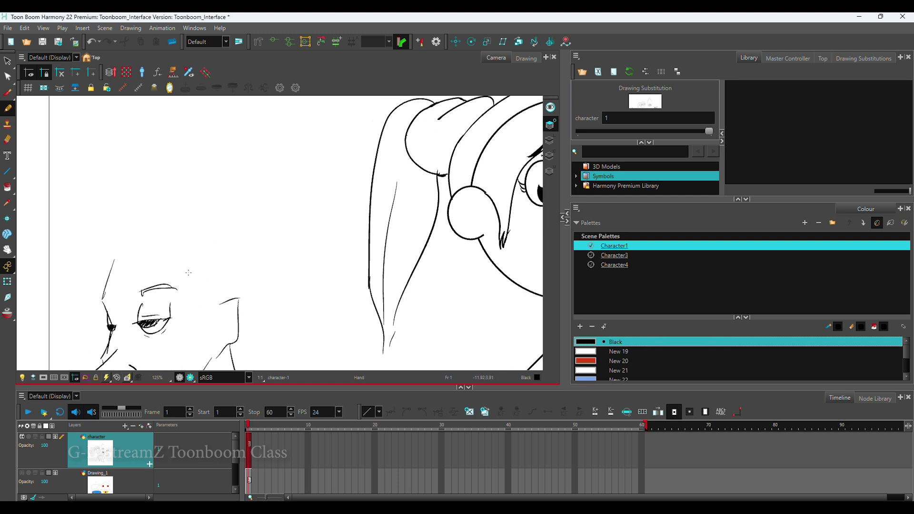
drag(117, 260, 185, 247)
mouse_move(114, 261)
mouse_down()
mouse_move(100, 214)
mouse_move(110, 228)
mouse_move(130, 207)
mouse_move(217, 191)
mouse_move(265, 227)
mouse_up()
scroll(255, 221, down, 1)
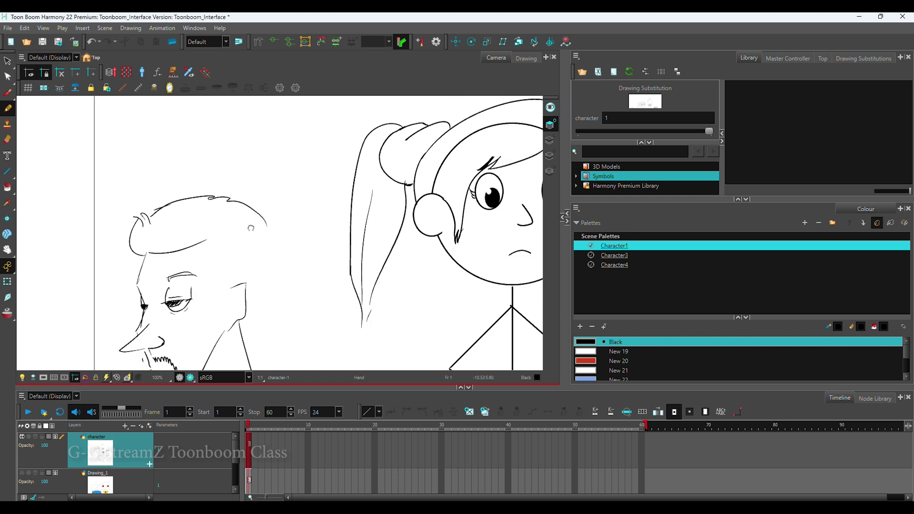
drag(269, 165, 261, 262)
mouse_move(273, 221)
mouse_down()
mouse_move(258, 259)
mouse_move(251, 316)
mouse_up()
key(ctrl+z)
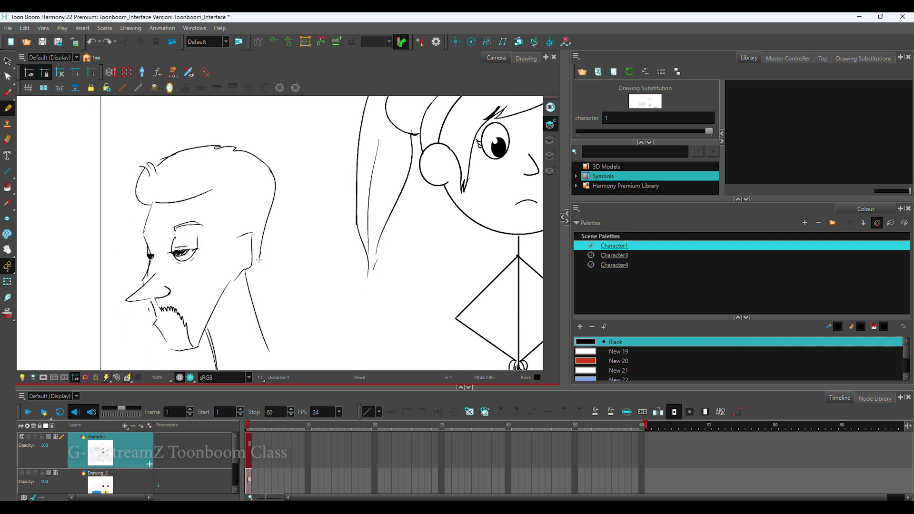
mouse_move(271, 260)
mouse_down()
mouse_move(255, 331)
mouse_move(234, 262)
mouse_up()
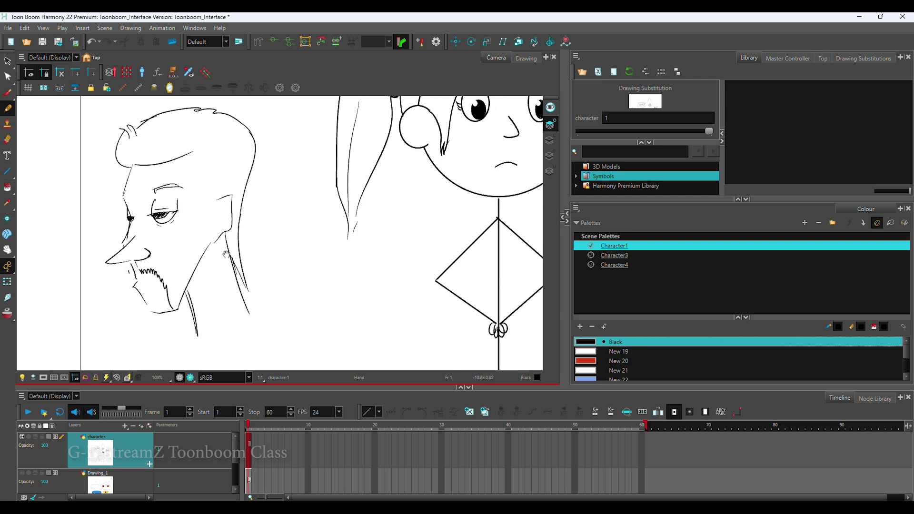
- Draw the profile head's hairline from temple to ear and hatch the side hair with slanted strokes, undoing unwanted strokes
scroll(225, 243, up, 5)
mouse_move(209, 205)
mouse_down()
mouse_move(206, 228)
mouse_move(224, 264)
mouse_up()
key(ctrl+z)
key(ctrl+z)
drag(211, 227, 219, 270)
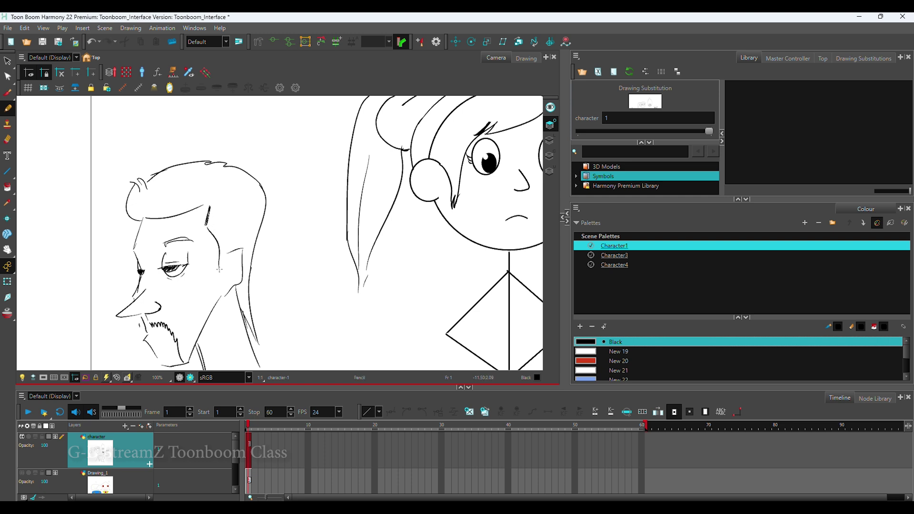
mouse_move(209, 205)
mouse_down()
mouse_move(206, 220)
mouse_move(229, 191)
mouse_up()
drag(214, 222, 238, 205)
mouse_move(225, 247)
mouse_down()
mouse_move(245, 234)
mouse_move(283, 260)
mouse_move(274, 178)
mouse_up()
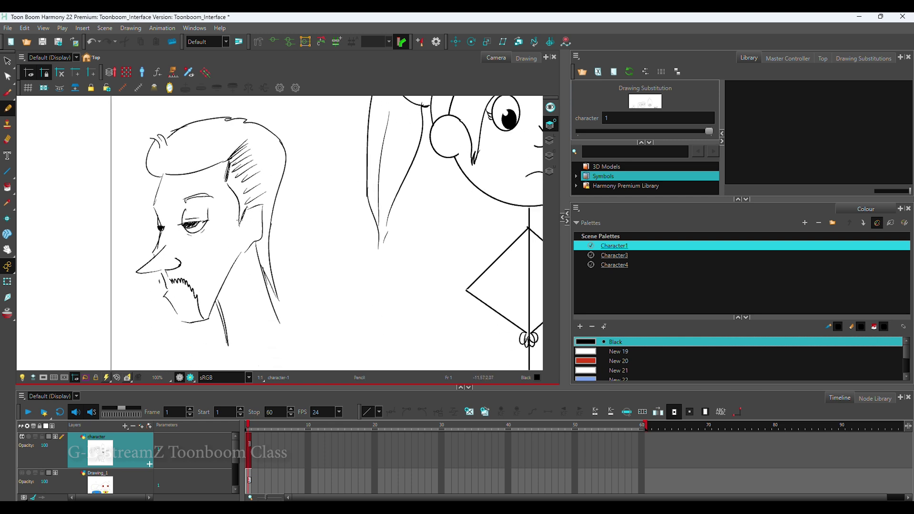
- Add shading strokes along the profile head's cheek and jaw, around the nostril and under the near eye
drag(241, 219, 197, 318)
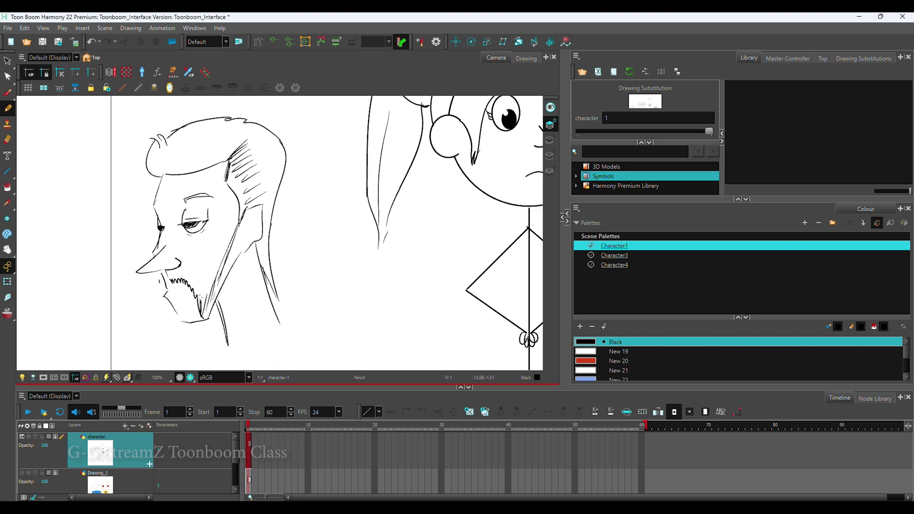
drag(267, 228, 244, 259)
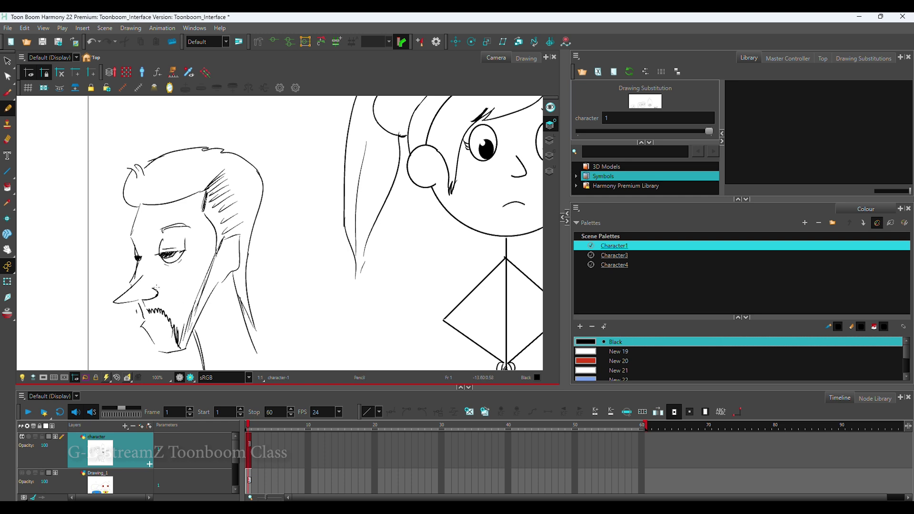
drag(149, 285, 172, 299)
mouse_move(230, 276)
mouse_down()
mouse_move(222, 242)
mouse_move(222, 279)
mouse_up()
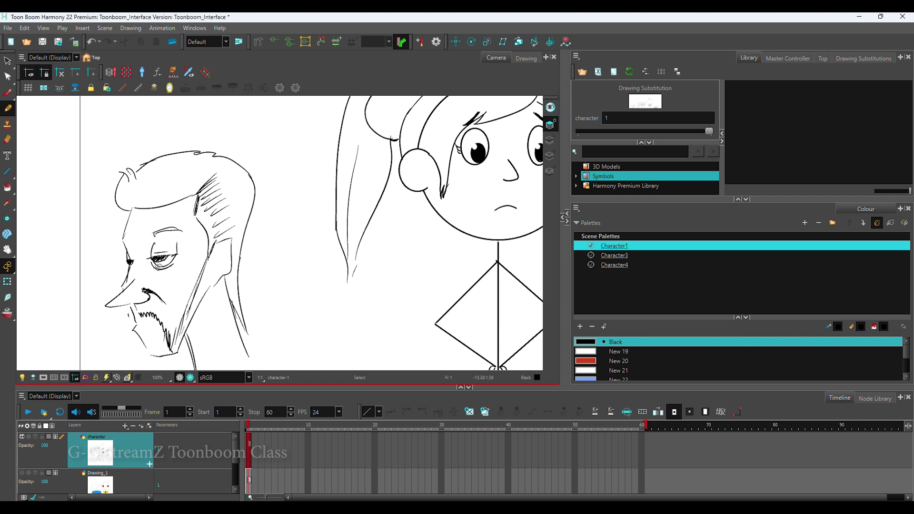
scroll(180, 271, left, 3)
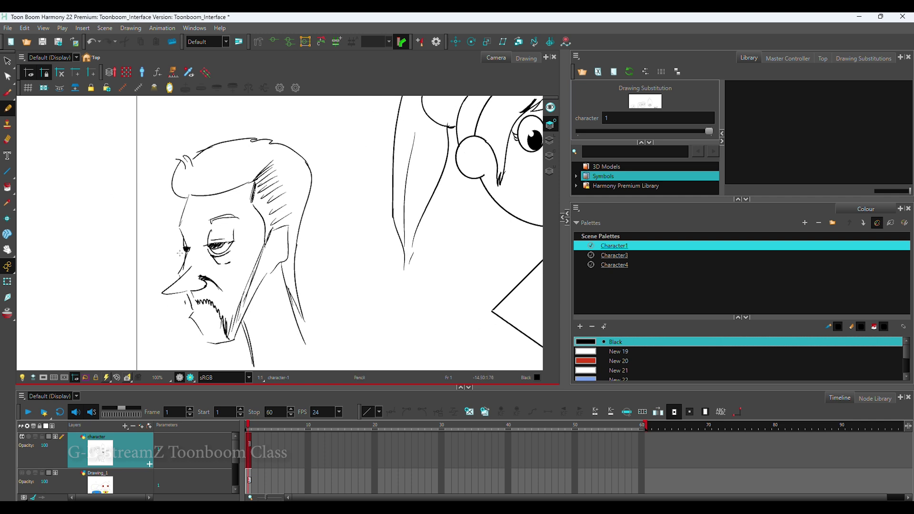
- Finish the profile head with socket lines beside the far eye, lip strokes and a closed-off neck base
drag(182, 234, 177, 274)
key(ctrl+z)
key(alt+/)
drag(177, 275, 185, 253)
scroll(299, 275, down, 3)
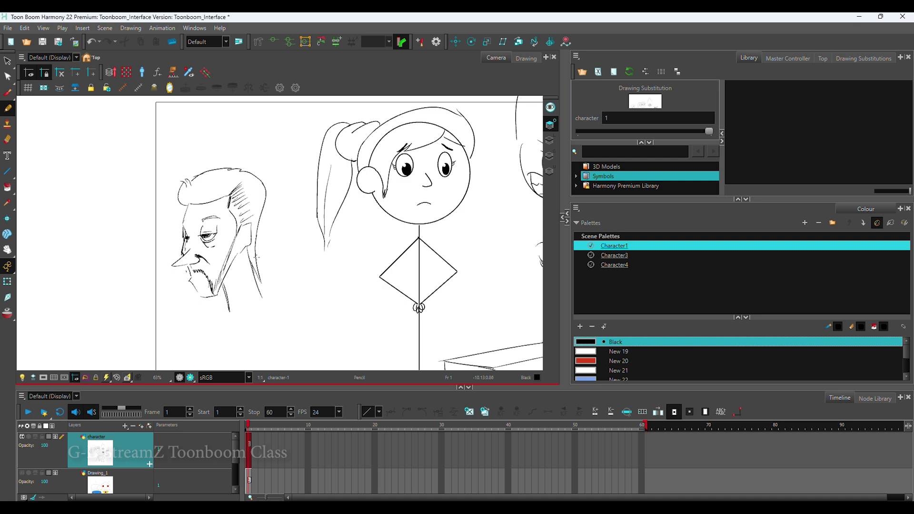
scroll(280, 233, up, 3)
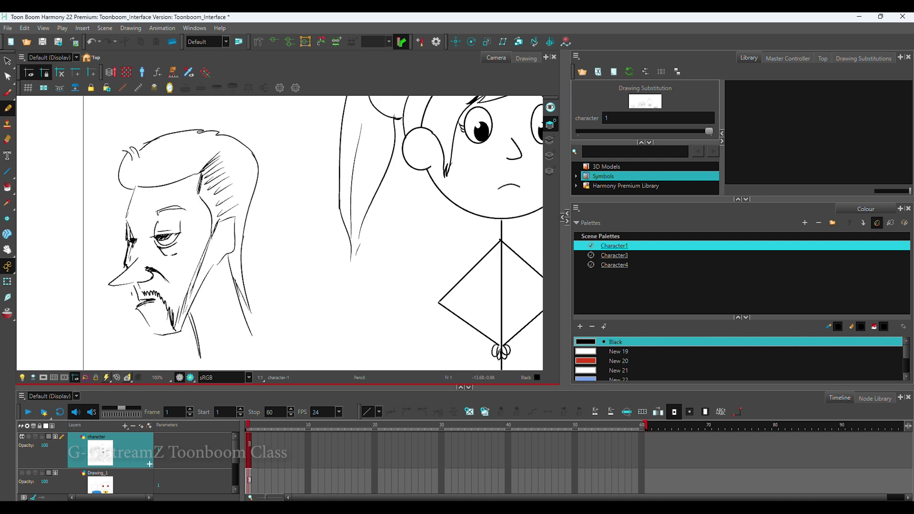
scroll(223, 294, down, 3)
mouse_move(223, 294)
mouse_down()
mouse_move(239, 275)
mouse_move(235, 289)
mouse_move(295, 271)
mouse_up()
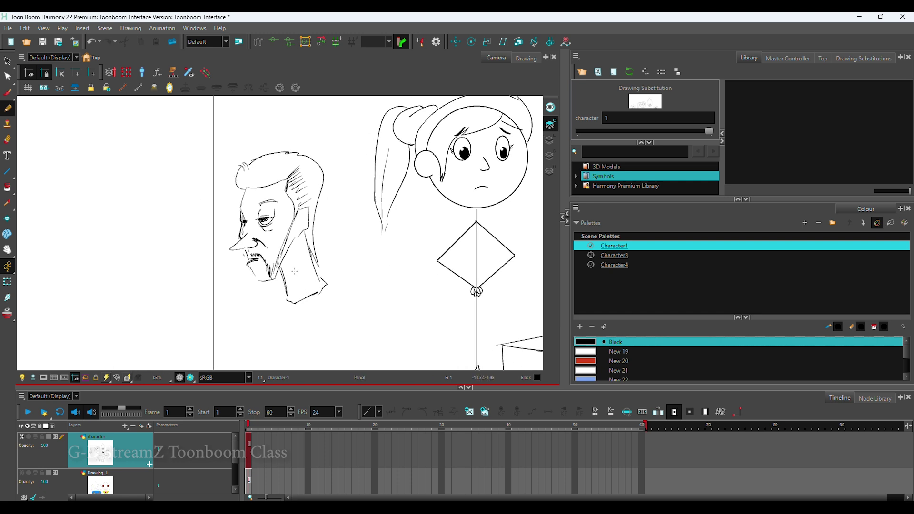
- Sketch a plain circle in front of the profile head as a skull construction shape, undoing unwanted strokes
mouse_move(165, 186)
mouse_down()
mouse_move(160, 228)
mouse_move(151, 198)
mouse_move(128, 223)
mouse_move(138, 179)
mouse_up()
key(ctrl+z)
drag(202, 272, 199, 227)
mouse_move(268, 229)
mouse_down()
mouse_move(234, 249)
mouse_move(277, 177)
mouse_up()
key(ctrl+z)
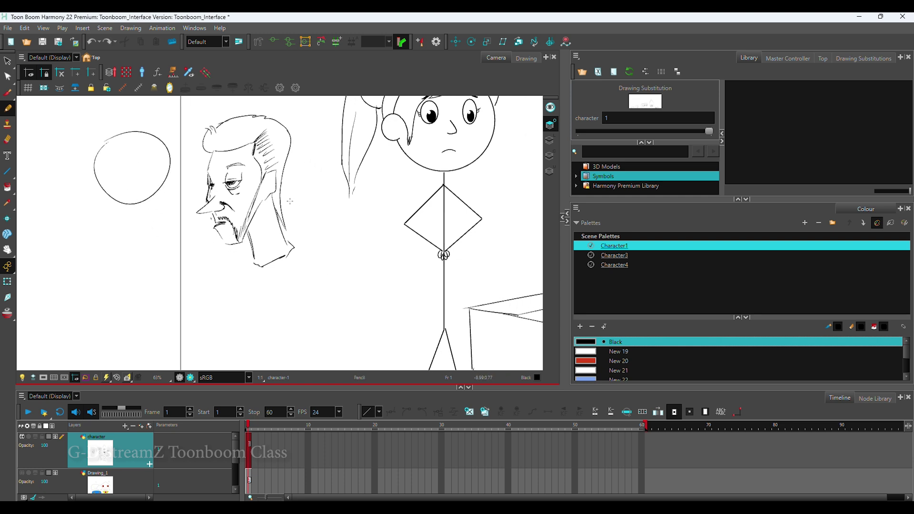
- Add a downward-pointing jaw wedge and slanted neck block to the circle, plus two short strokes linking it to the profile head
mouse_move(106, 196)
mouse_down()
mouse_move(132, 259)
mouse_move(166, 184)
mouse_up()
mouse_move(299, 204)
mouse_down()
mouse_move(266, 232)
mouse_move(298, 216)
mouse_up()
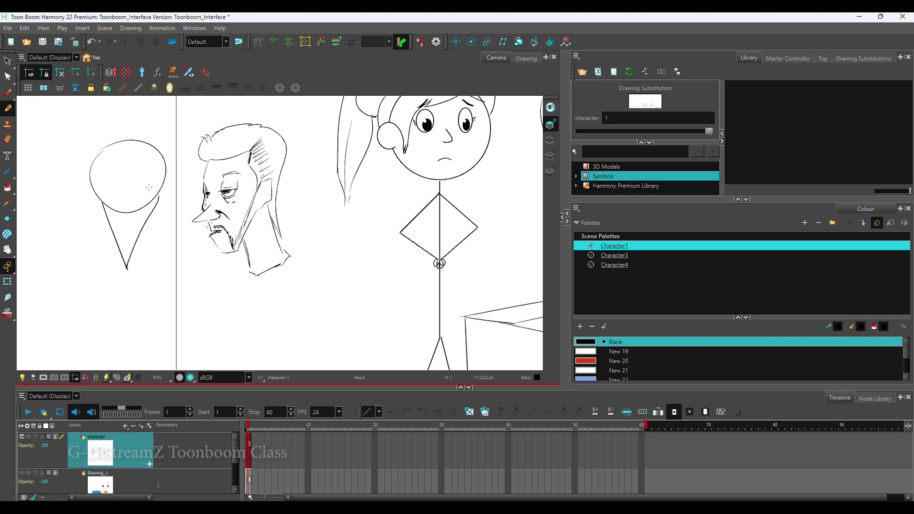
drag(158, 196, 181, 259)
key(ctrl+z)
mouse_move(141, 236)
mouse_down()
mouse_move(156, 276)
mouse_move(185, 260)
mouse_move(227, 278)
mouse_up()
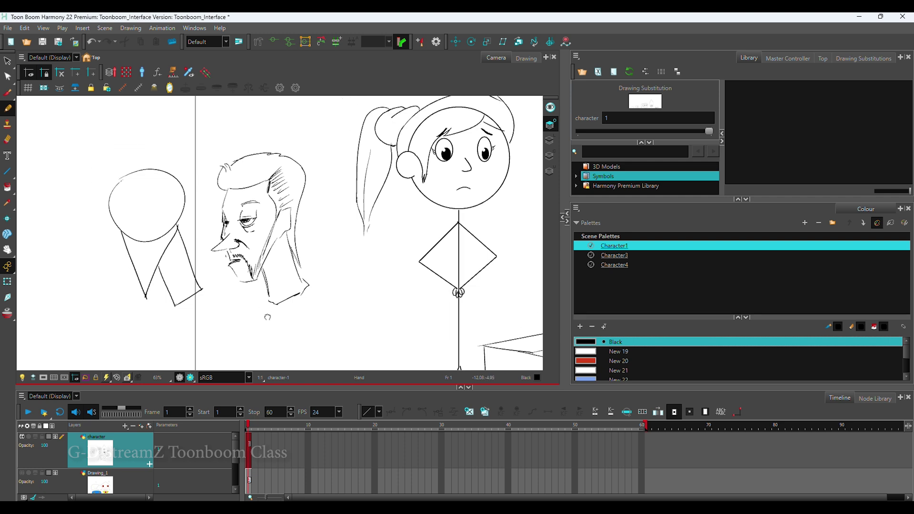
drag(193, 213, 226, 215)
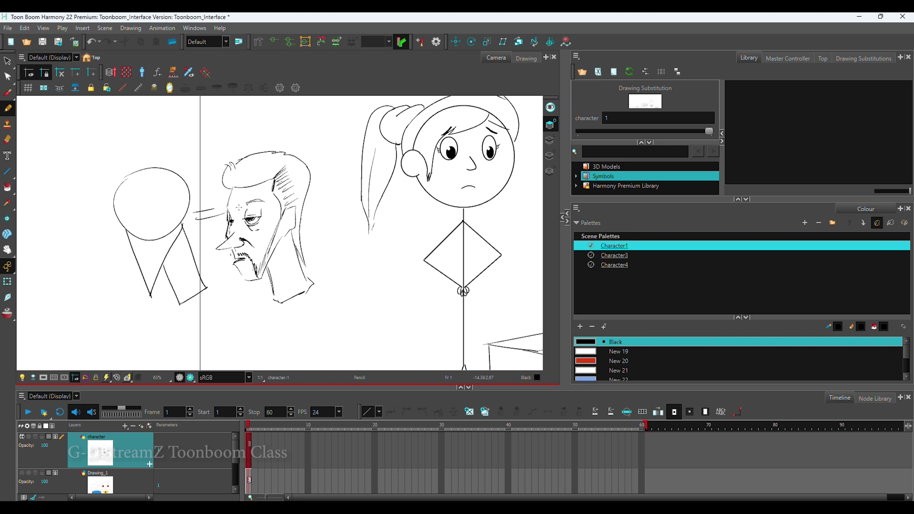
- Sketch a new blocky head beside the construction shapes: a square jaw on a base line with a circle overlapping its top
scroll(239, 206, left, 6)
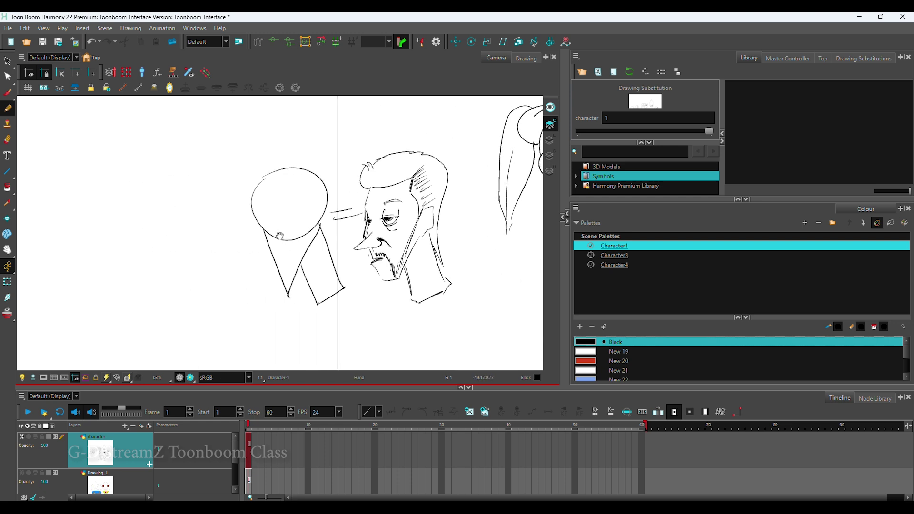
drag(142, 256, 206, 253)
drag(142, 256, 138, 327)
drag(206, 253, 206, 321)
drag(129, 325, 221, 319)
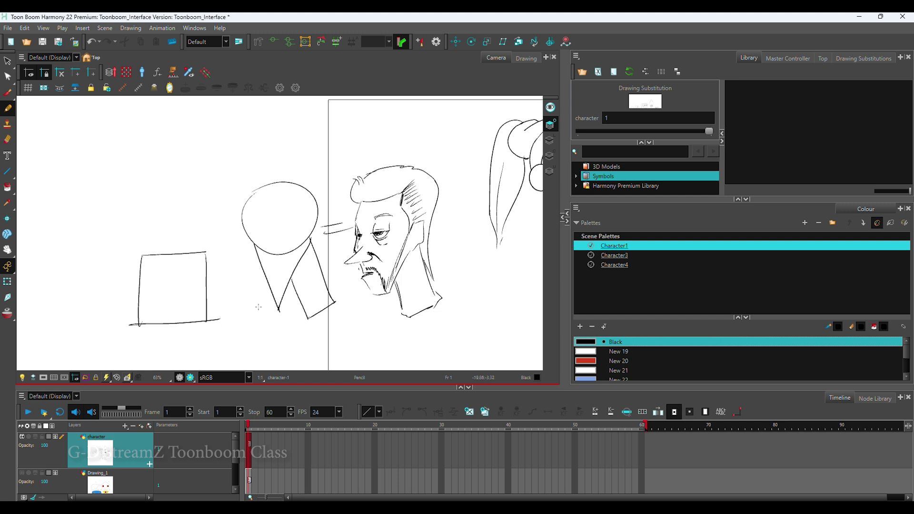
scroll(171, 301, up, 2)
drag(135, 275, 187, 213)
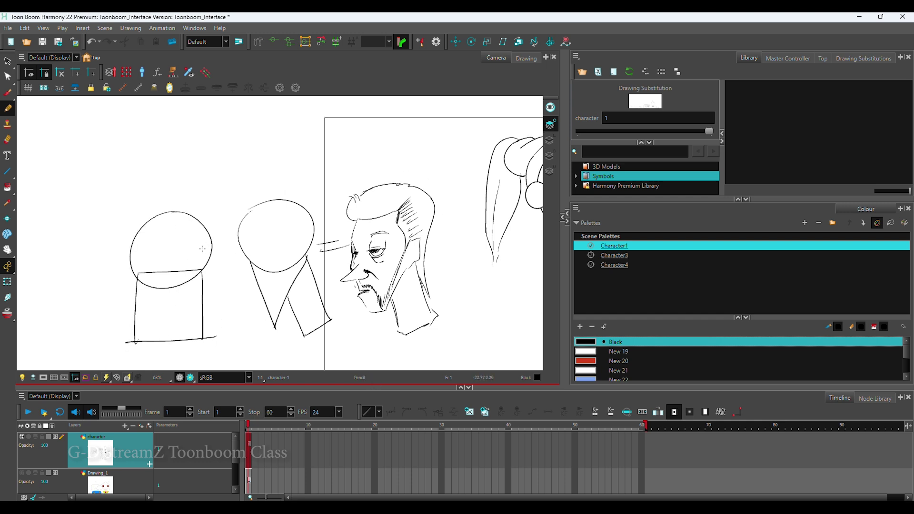
- Draw a thick flared neck with a curved base under the blocky head and sloping shoulder lines on both sides
scroll(203, 248, down, 5)
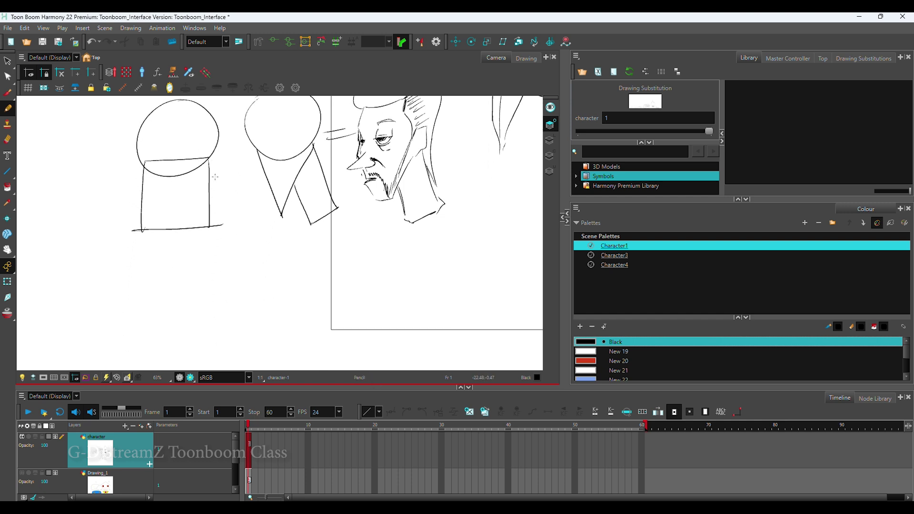
drag(208, 158, 235, 261)
mouse_move(139, 215)
mouse_down()
mouse_move(119, 270)
mouse_move(266, 260)
mouse_up()
key(space)
mouse_move(284, 343)
mouse_down()
mouse_move(317, 361)
mouse_move(362, 306)
mouse_up()
mouse_move(221, 238)
mouse_down()
mouse_move(217, 177)
mouse_move(128, 188)
mouse_up()
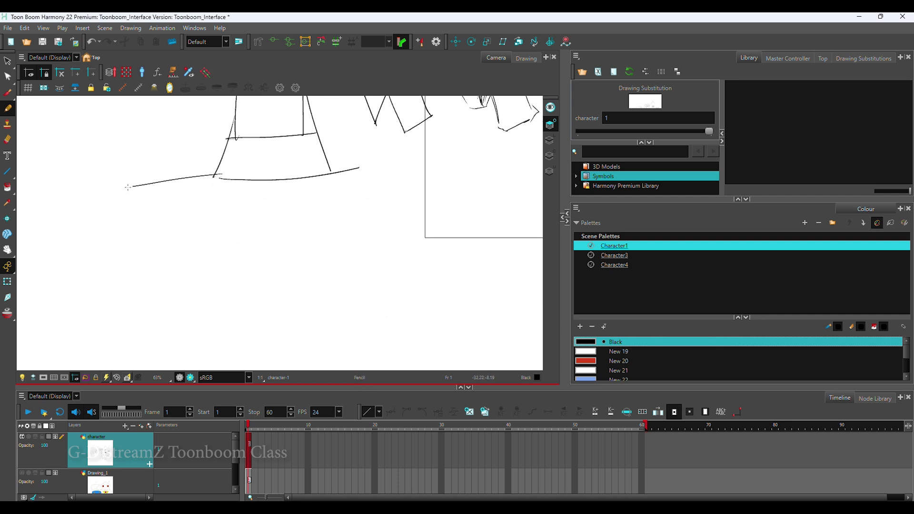
drag(339, 169, 448, 193)
- Draw the muscular figure's tapering torso sides, a horizontal line under the chest and two waist lines running down
drag(119, 192, 195, 372)
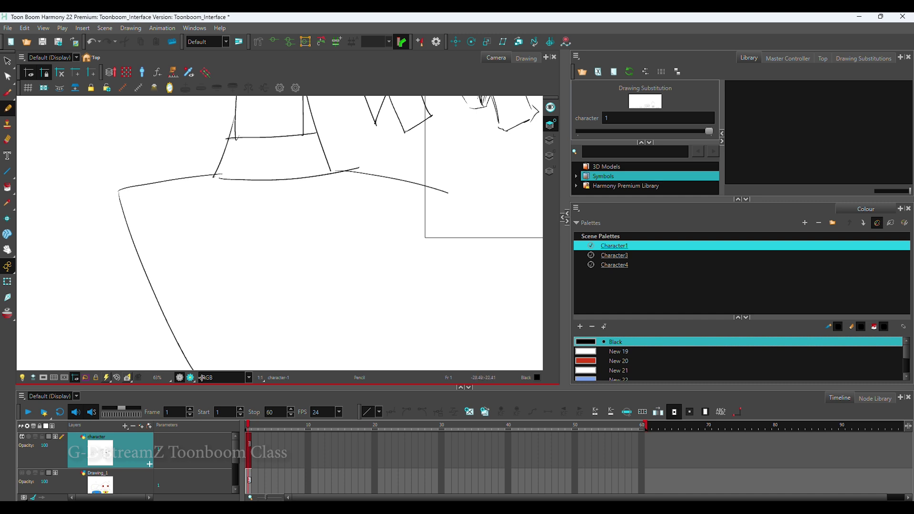
drag(446, 196, 357, 391)
drag(289, 318, 255, 245)
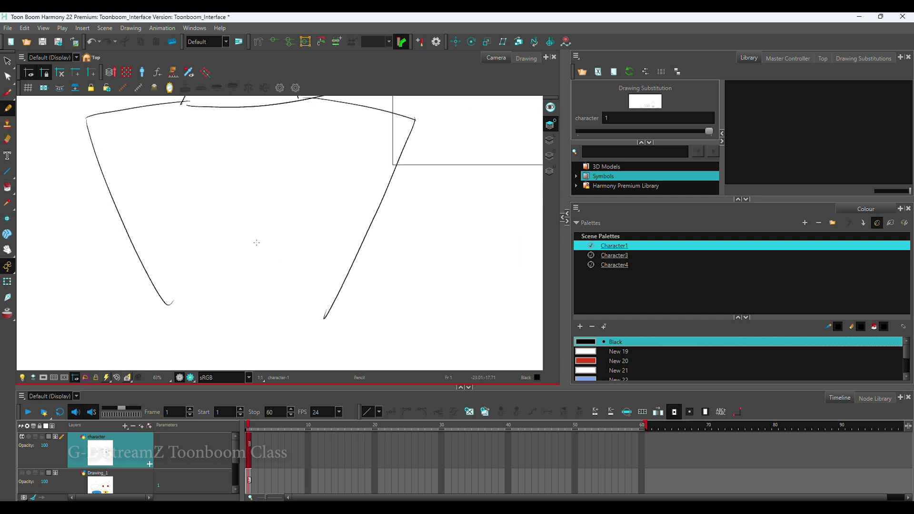
drag(126, 229, 424, 231)
drag(363, 229, 352, 371)
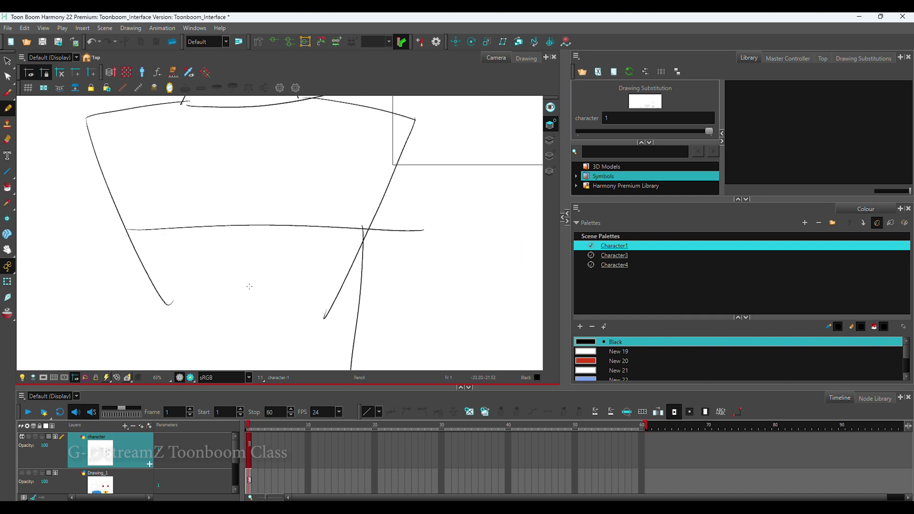
drag(134, 225, 137, 372)
- Draw two angry brows slanting toward the centre of the blocky head's circle, undoing an unwanted stroke
key(2)
key(2)
key(2)
drag(369, 287, 350, 354)
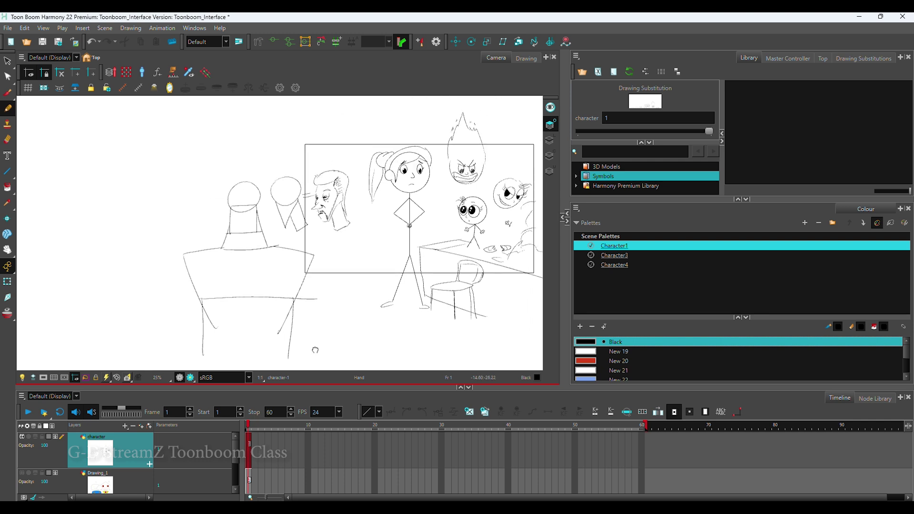
scroll(251, 286, up, 5)
mouse_move(218, 261)
mouse_down()
mouse_move(281, 256)
mouse_move(292, 229)
mouse_up()
key(ctrl+z)
mouse_move(247, 252)
mouse_down()
mouse_move(285, 238)
mouse_move(214, 238)
mouse_up()
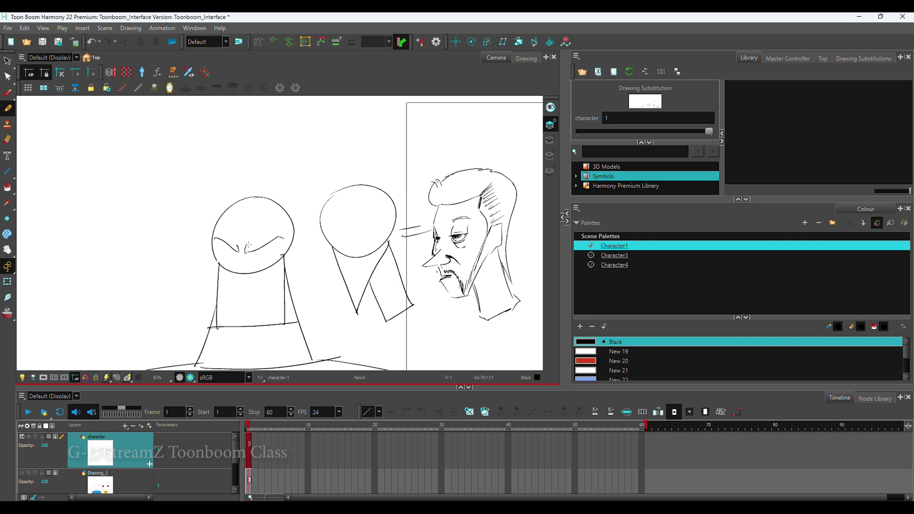
- Draw narrow eyes under the angry brows and an angular nose below them, undoing unwanted nose strokes
key(2)
key(2)
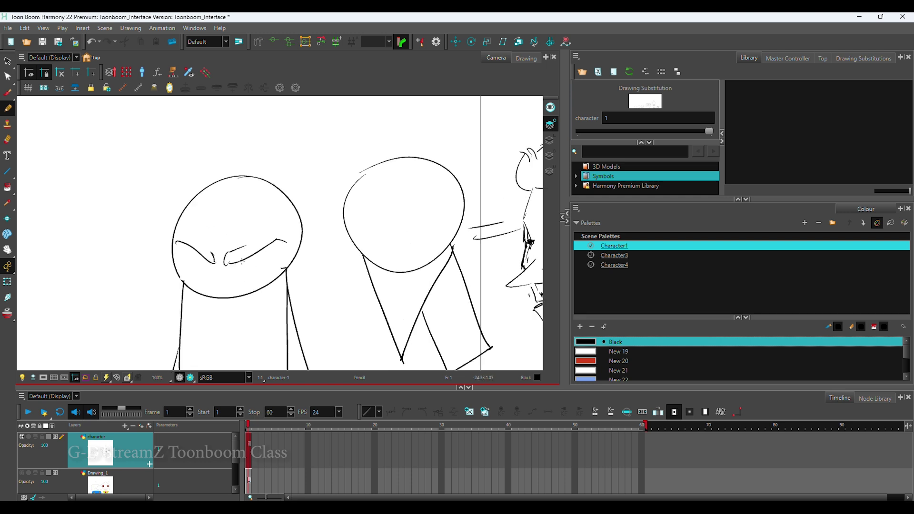
mouse_move(274, 254)
mouse_down()
mouse_move(248, 260)
mouse_move(229, 196)
mouse_move(245, 205)
mouse_up()
drag(350, 216, 378, 208)
drag(280, 198, 287, 238)
key(ctrl+z)
mouse_move(277, 199)
mouse_down()
mouse_move(274, 263)
mouse_move(267, 252)
mouse_up()
key(ctrl+z)
key(ctrl+z)
mouse_move(276, 202)
mouse_down()
mouse_move(270, 243)
mouse_move(284, 244)
mouse_up()
- Draw a wide mouth with wavy upper and full lower lip lines inside the square jaw, undoing unwanted strokes
mouse_move(263, 273)
mouse_down()
mouse_move(324, 271)
mouse_move(309, 285)
mouse_move(323, 274)
mouse_up()
key(ctrl+z)
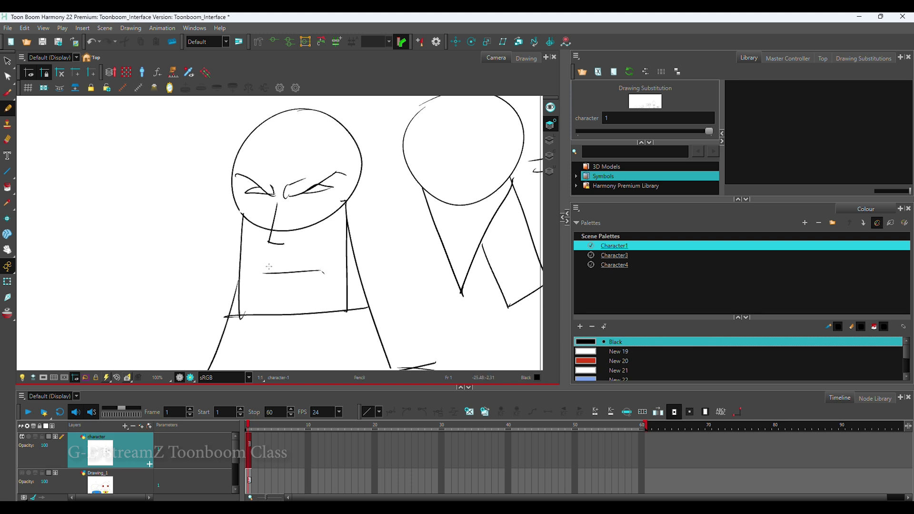
key(ctrl+z)
mouse_move(268, 268)
mouse_down()
mouse_move(286, 265)
mouse_move(258, 287)
mouse_move(281, 293)
mouse_move(331, 287)
mouse_move(321, 266)
mouse_up()
key(ctrl+z)
key(ctrl+z)
drag(376, 238, 295, 277)
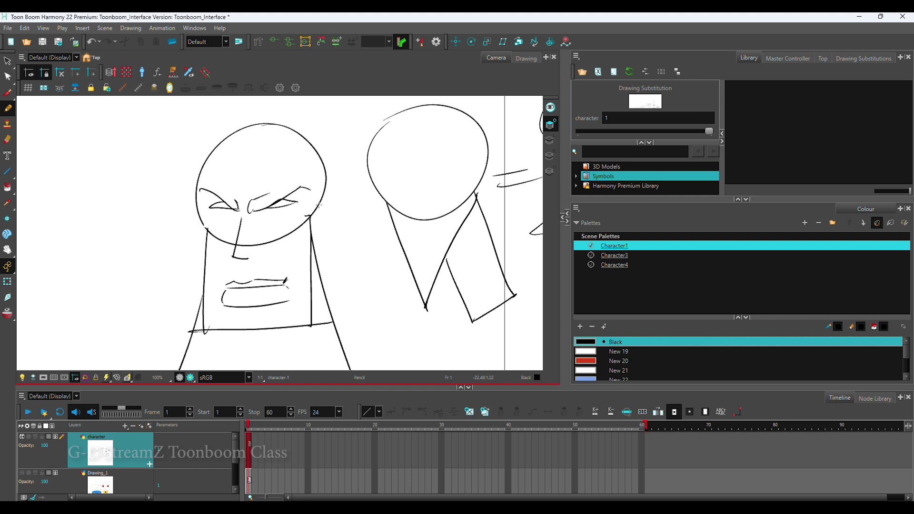
- Draw ears on both sides of the muscular figure's head and erase the circle lines near them
drag(318, 193, 321, 243)
key(ctrl+z)
drag(315, 191, 318, 252)
key(ctrl+z)
key(alt+z)
mouse_move(320, 203)
mouse_down()
mouse_move(314, 281)
mouse_move(306, 259)
mouse_move(304, 293)
mouse_move(313, 245)
mouse_move(305, 286)
mouse_move(305, 255)
mouse_up()
key(alt+e)
key(alt+slash)
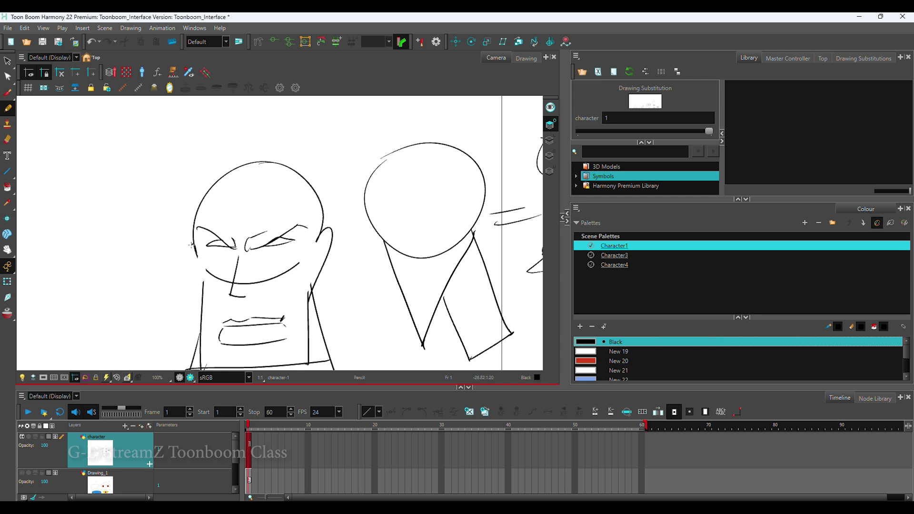
drag(191, 245, 200, 318)
key(ctrl+z)
drag(191, 244, 202, 297)
- Shade the inner ear and thicken both angry brows with dark hatched strokes
mouse_move(315, 239)
mouse_down()
mouse_move(265, 285)
mouse_move(316, 238)
mouse_move(247, 247)
mouse_up()
drag(297, 217, 271, 236)
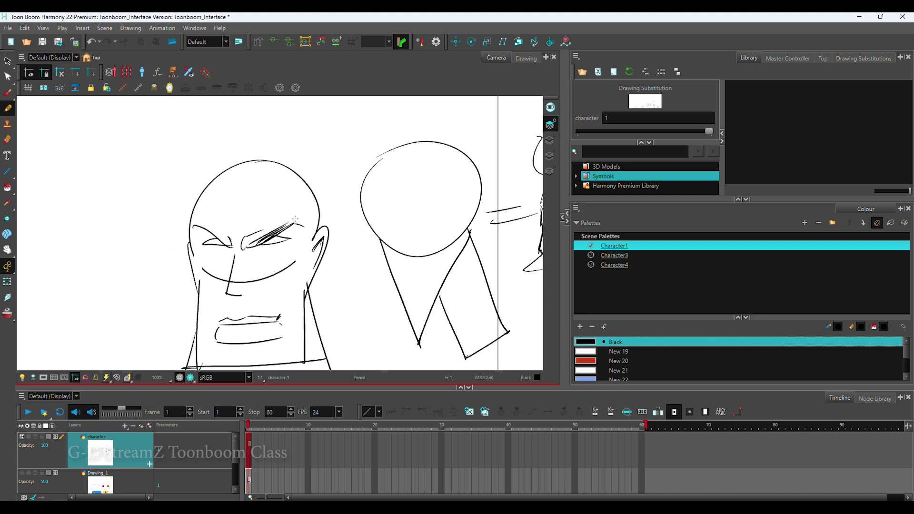
mouse_move(211, 231)
mouse_down()
mouse_move(229, 246)
mouse_move(213, 232)
mouse_up()
- Draw a curved hairline across the top of the muscular figure's head, undoing unwanted strokes
drag(311, 197, 300, 237)
mouse_move(193, 224)
mouse_down()
mouse_move(227, 241)
mouse_move(297, 218)
mouse_up()
key(ctrl+z)
drag(200, 222, 280, 219)
key(ctrl+z)
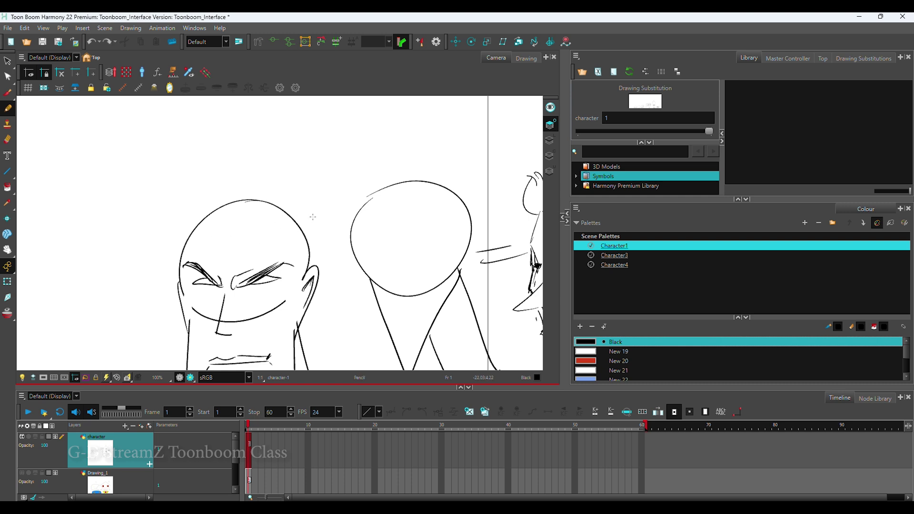
mouse_move(206, 216)
mouse_down()
mouse_move(289, 211)
mouse_move(302, 274)
mouse_up()
- Add two neck muscle lines, the chest's centre crease and a collarbone line on each side of the torso
scroll(300, 220, down, 3)
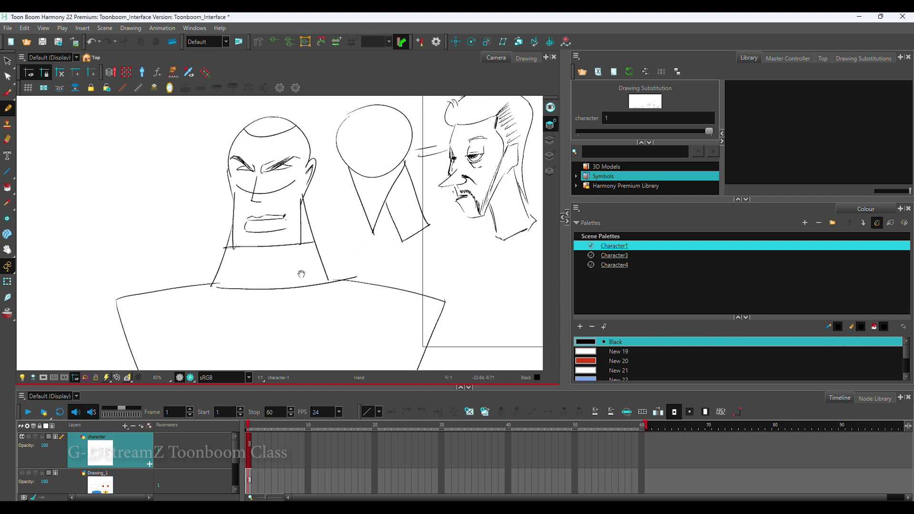
scroll(307, 248, down, 3)
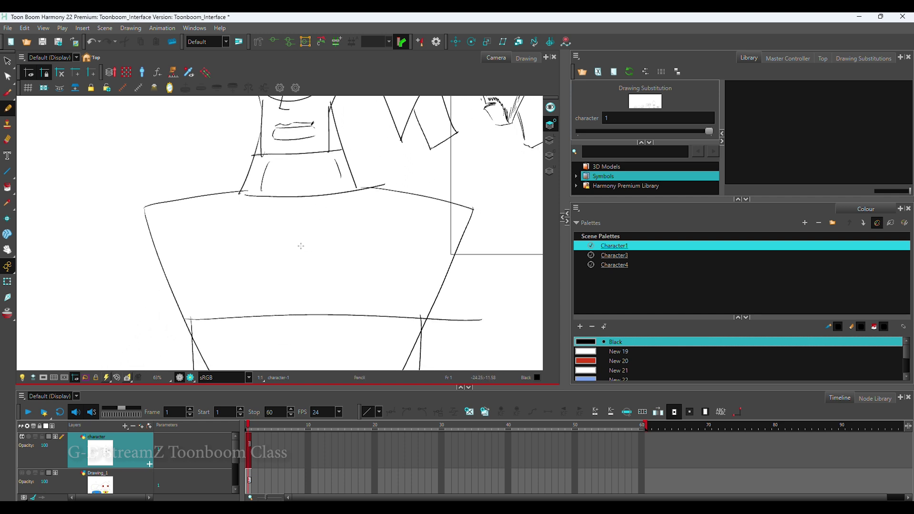
drag(308, 231, 308, 299)
key(ctrl+z)
mouse_move(304, 254)
mouse_down()
mouse_move(288, 315)
mouse_move(339, 310)
mouse_up()
drag(274, 217, 192, 215)
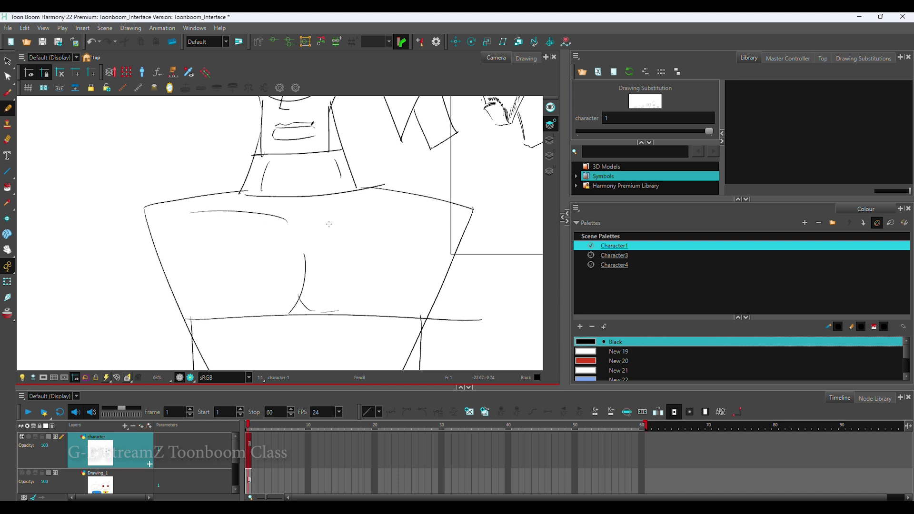
drag(318, 226, 424, 208)
- Draw outer arm lines down from both shoulders of the muscular figure and an inner line for the arm beside the torso
key(1)
key(1)
mouse_move(347, 324)
mouse_down()
mouse_move(352, 301)
mouse_move(374, 302)
mouse_up()
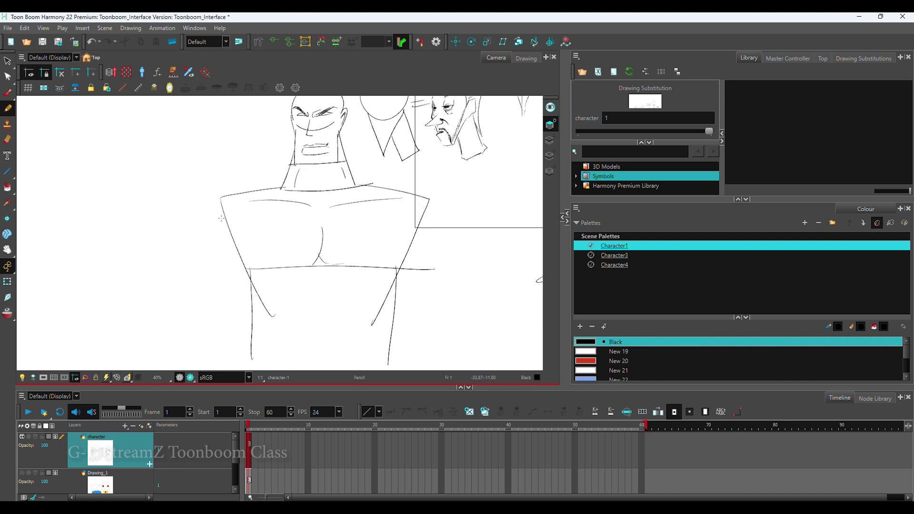
drag(220, 213, 209, 328)
key(ctrl+z)
drag(221, 210, 210, 324)
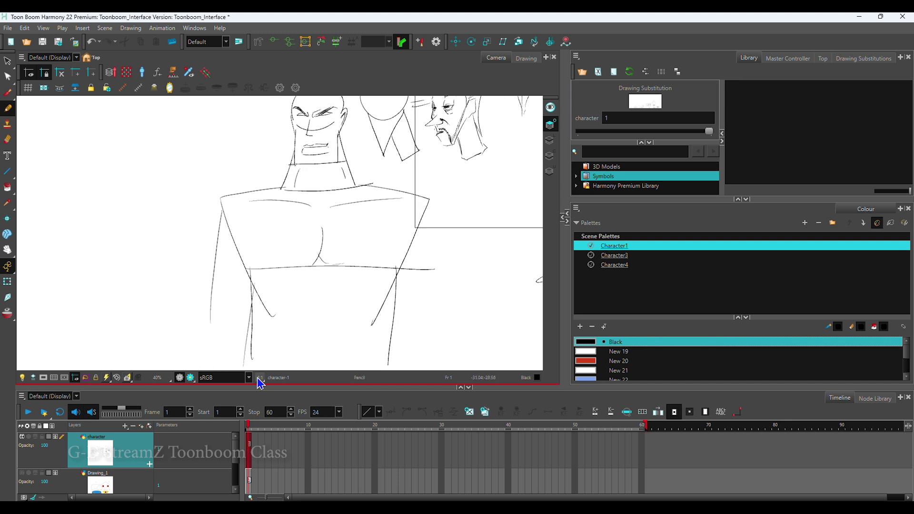
key(1)
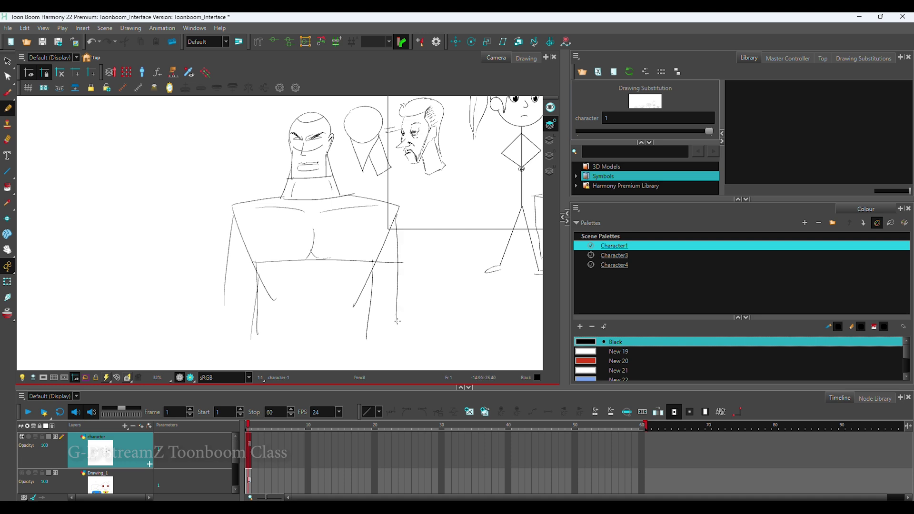
key(1)
- Erase the straight jaw line and its corners on the muscular head, and redraw the jaw with a rounded chin
scroll(344, 209, up, 5)
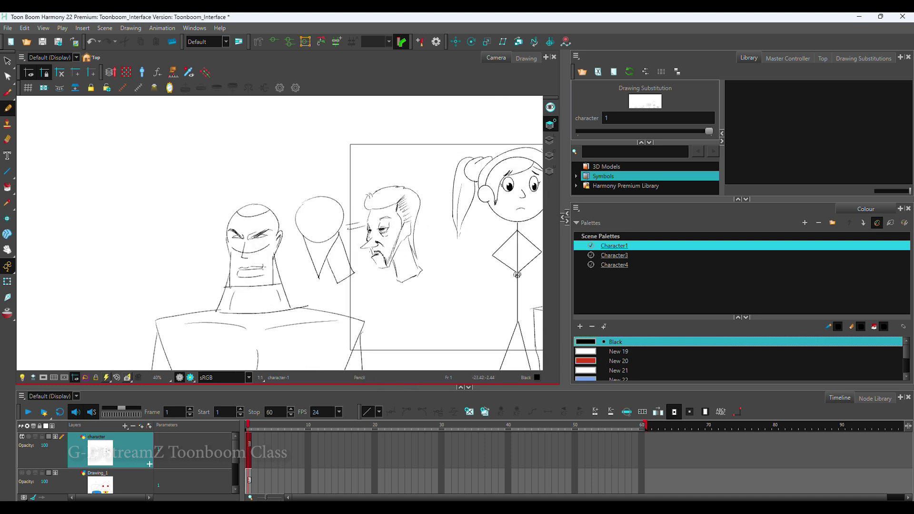
mouse_move(214, 308)
mouse_down()
mouse_move(288, 278)
mouse_move(244, 284)
mouse_up()
key(alt+/)
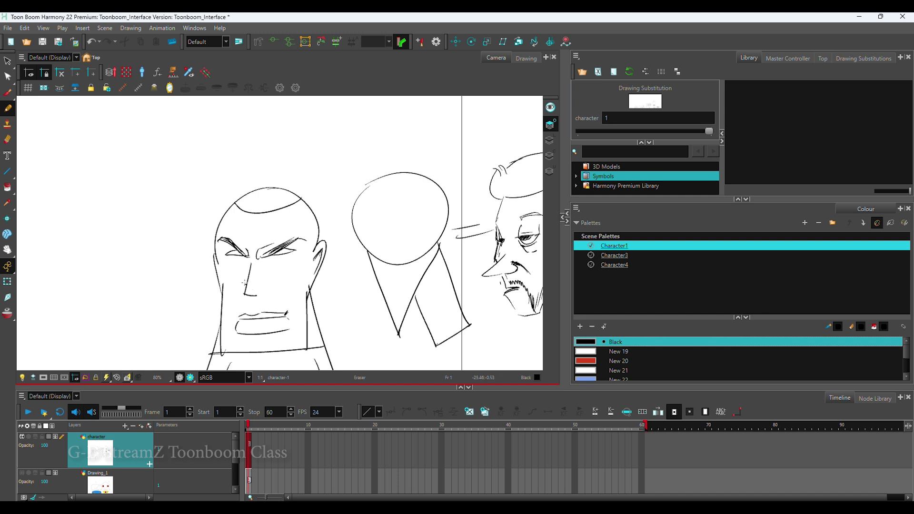
scroll(339, 272, down, 1)
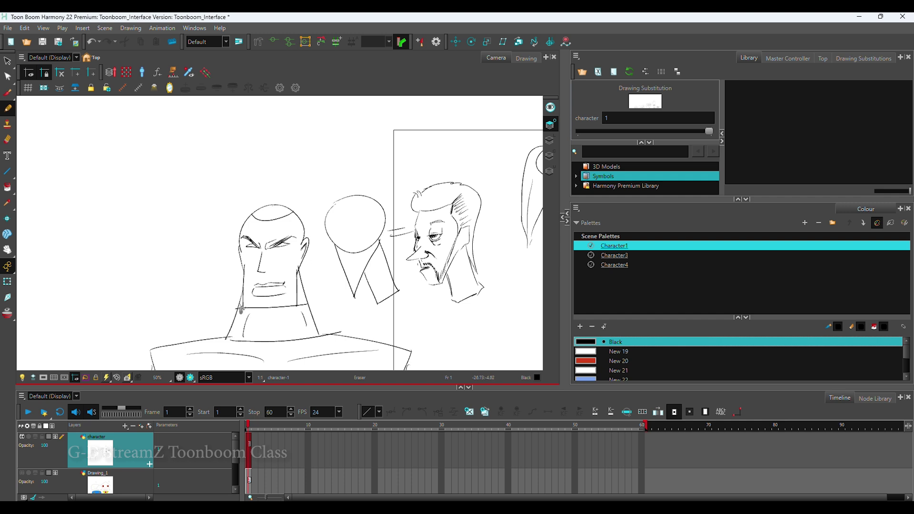
drag(302, 305, 305, 301)
scroll(327, 295, up, 2)
key(alt+e)
mouse_move(233, 353)
mouse_down()
mouse_move(307, 347)
mouse_move(223, 352)
mouse_move(286, 316)
mouse_move(216, 323)
mouse_move(240, 334)
mouse_move(322, 315)
mouse_up()
scroll(268, 297, up, 1)
key(alt+/)
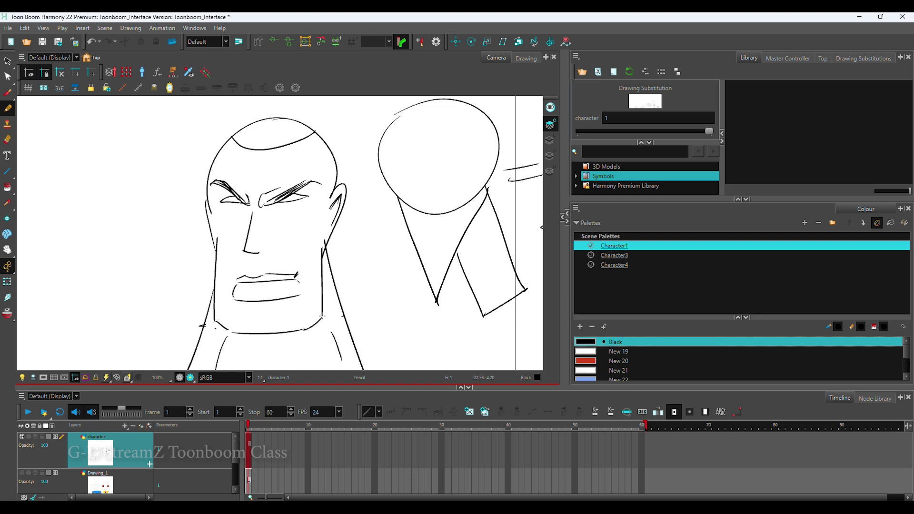
- Close the open end of the muscular figure's lips with a short connecting stroke at the mouth corner
scroll(298, 327, up, 1)
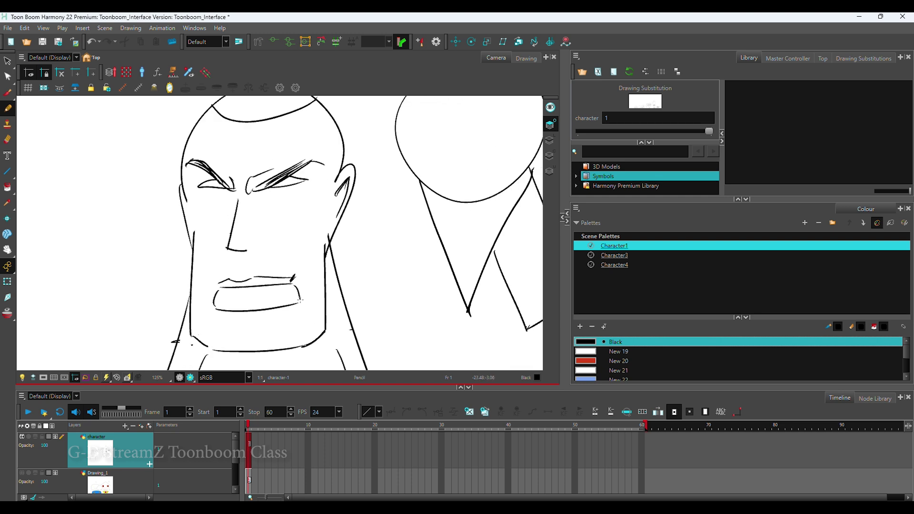
drag(291, 278, 299, 297)
scroll(299, 286, down, 2)
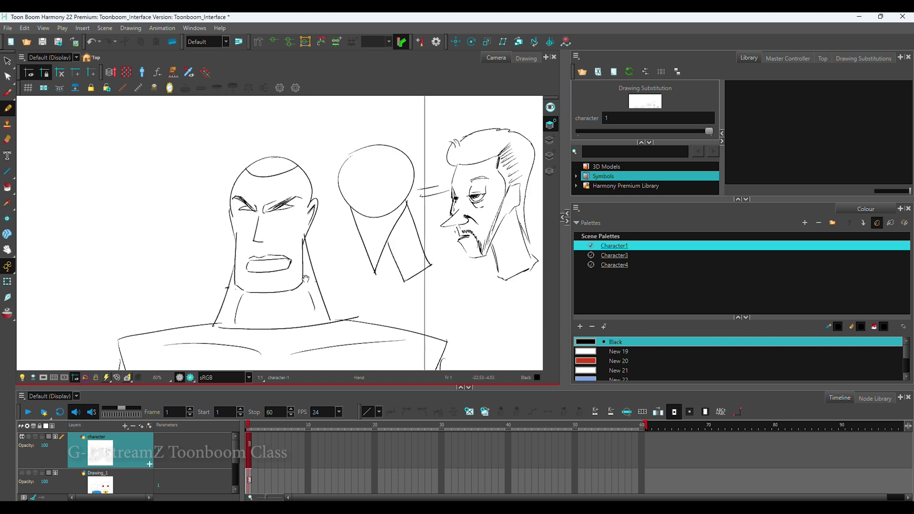
- Draw the nostril beside the nose and cheekbone lines on both sides of the muscular figure's face
scroll(280, 269, up, 1)
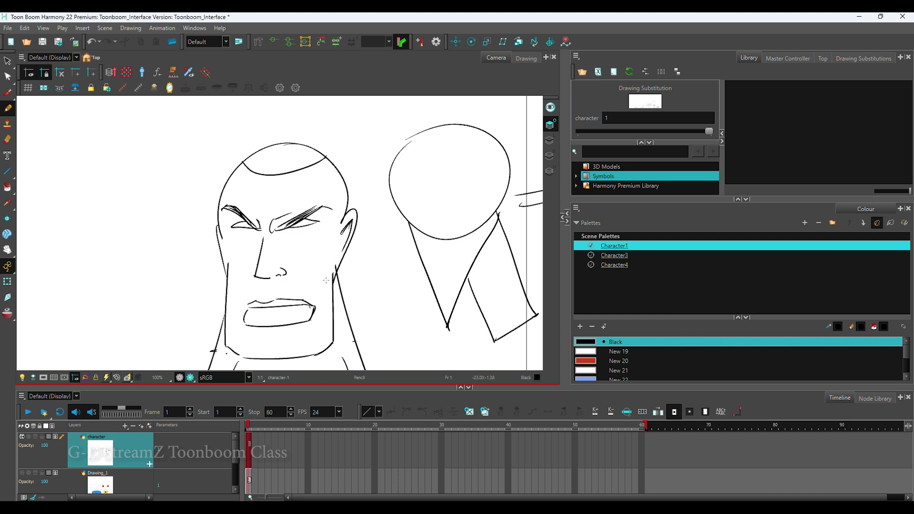
drag(360, 275, 296, 287)
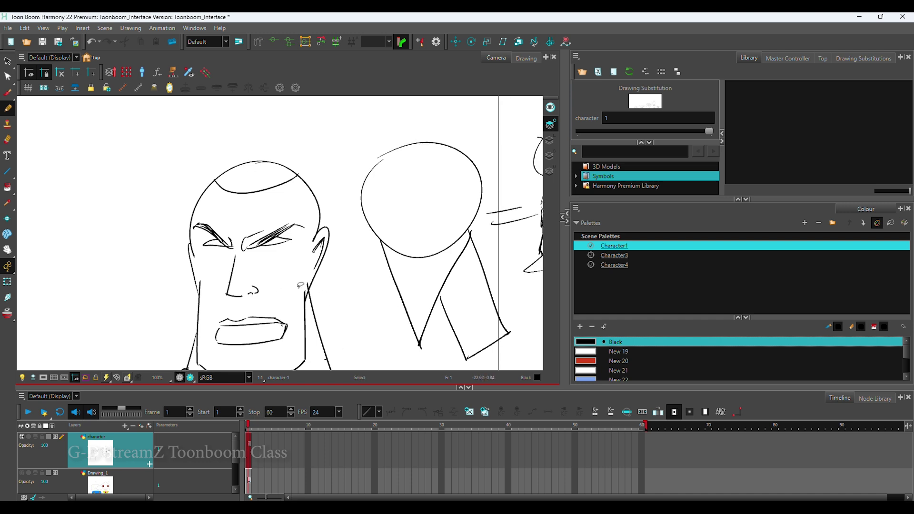
key(ctrl+z)
drag(292, 308, 296, 299)
key(ctrl+r)
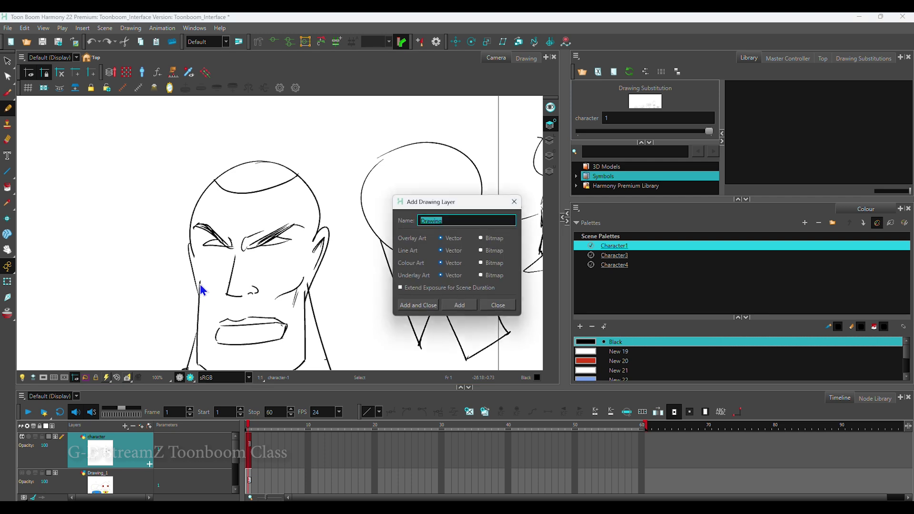
click(515, 202)
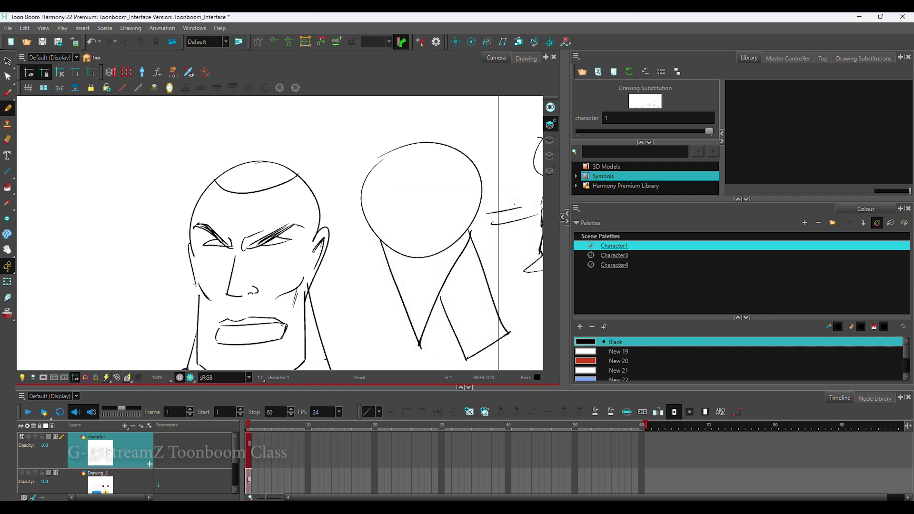
key(1)
key(1)
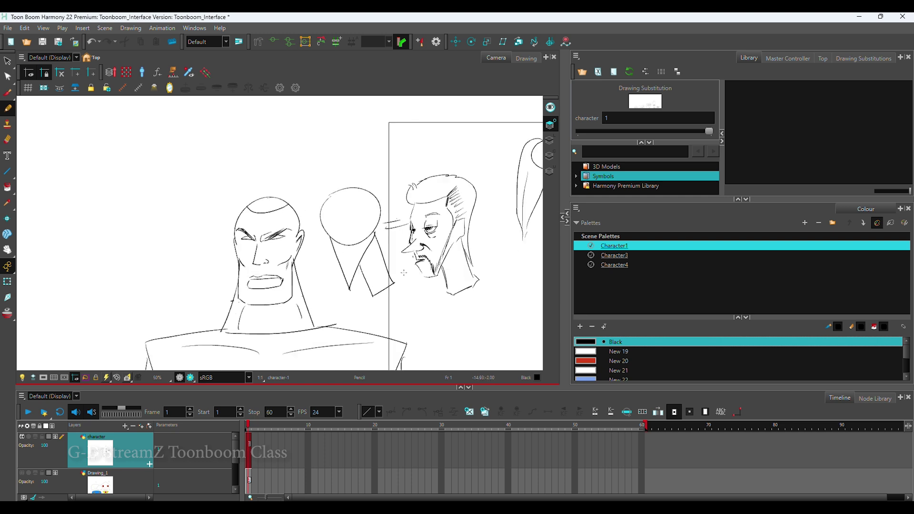
- Add hatched shading along the cheek and jaw side, under the nose and below the lower lip, and refine the eye lines
drag(318, 268, 315, 227)
scroll(314, 226, up, 3)
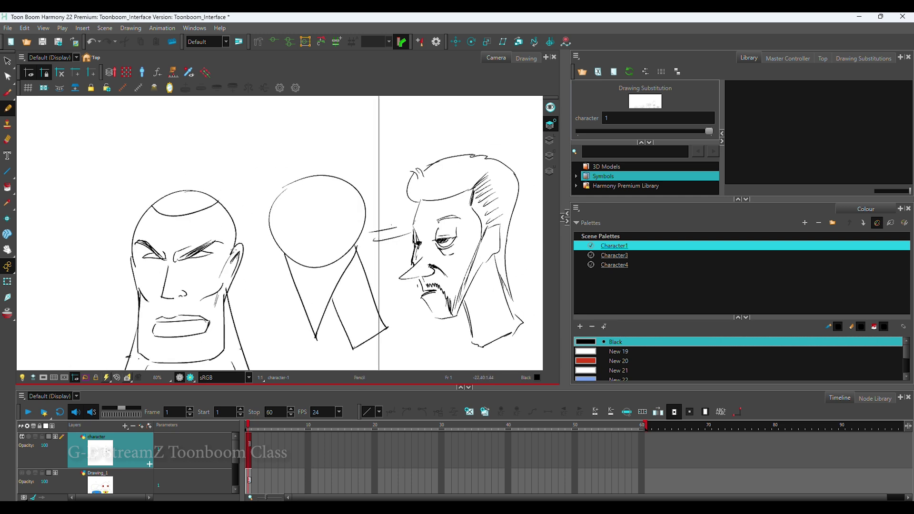
mouse_move(234, 249)
mouse_down()
mouse_move(215, 295)
mouse_move(215, 356)
mouse_move(247, 295)
mouse_up()
key(space)
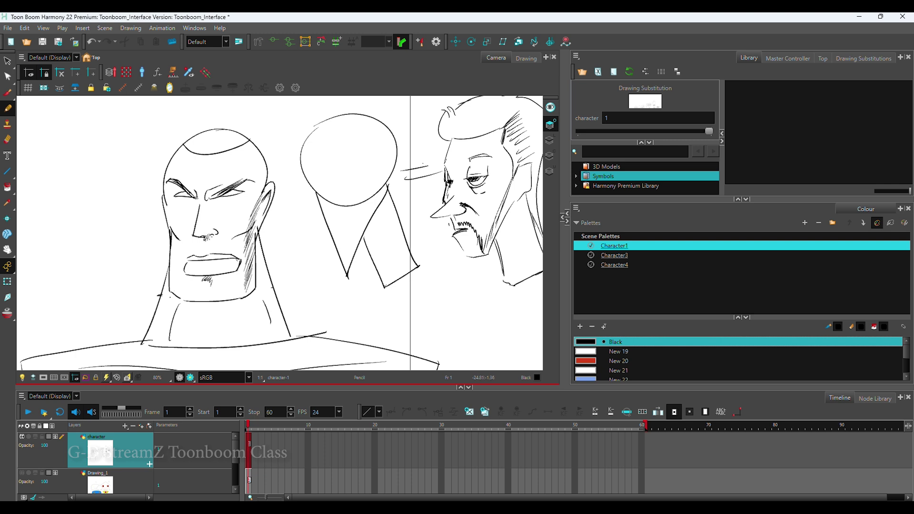
drag(212, 233, 209, 256)
drag(215, 199, 241, 195)
drag(179, 195, 199, 200)
scroll(299, 195, down, 4)
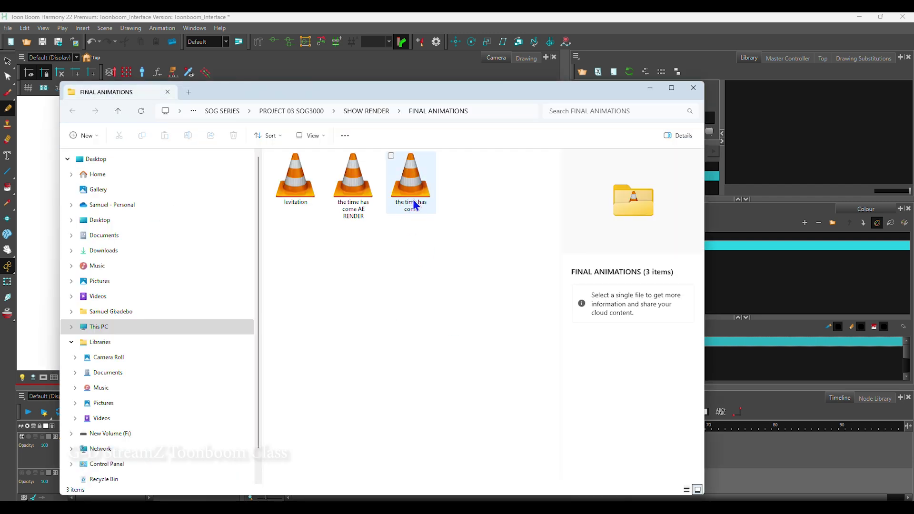
- Play the video "the time has come AE RENDER" from the FINAL ANIMATIONS folder in VLC media player
click(420, 191)
click(353, 177)
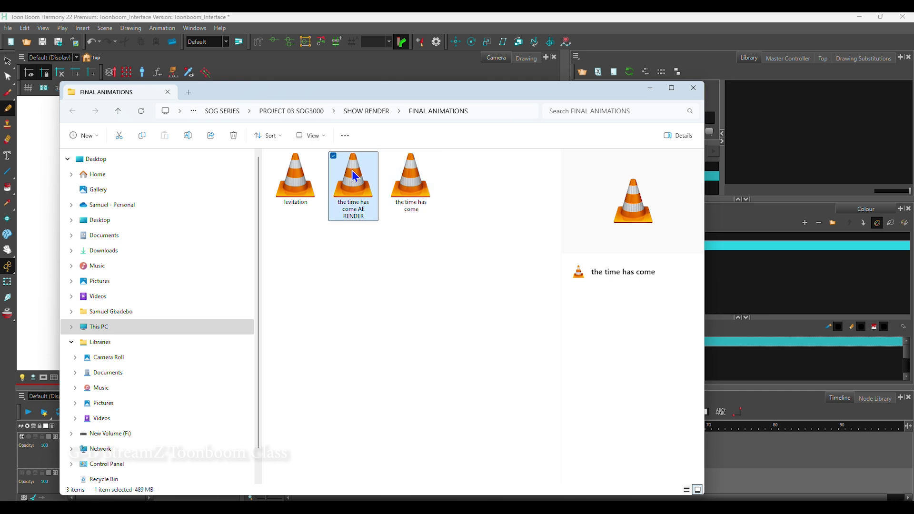
click(426, 190)
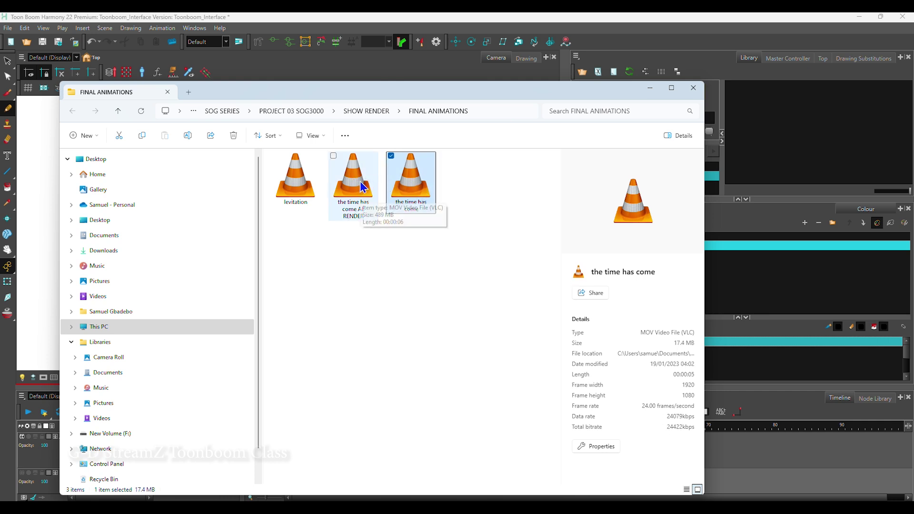
click(363, 185)
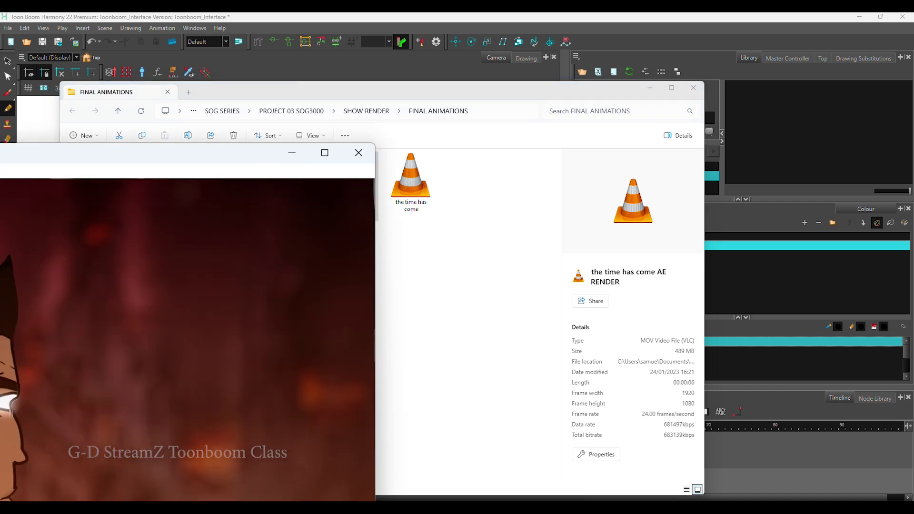
drag(119, 153, 589, 44)
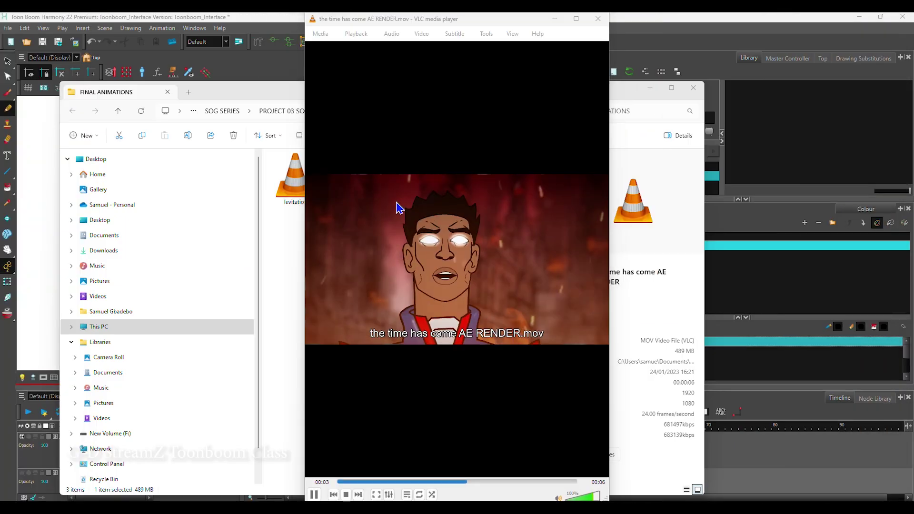
click(418, 236)
double_click(418, 236)
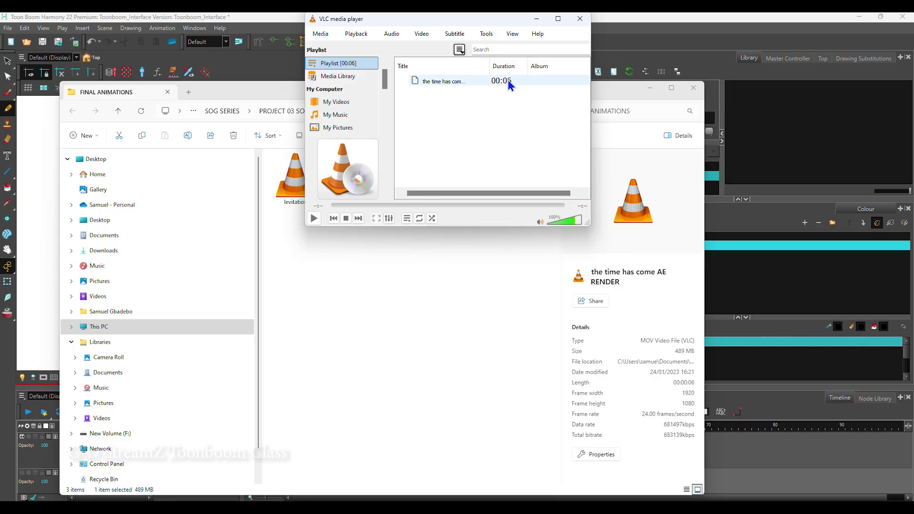
- Replay the rendered animation enlarged, pausing and scrubbing to near its end to examine how the character's face is built
click(558, 18)
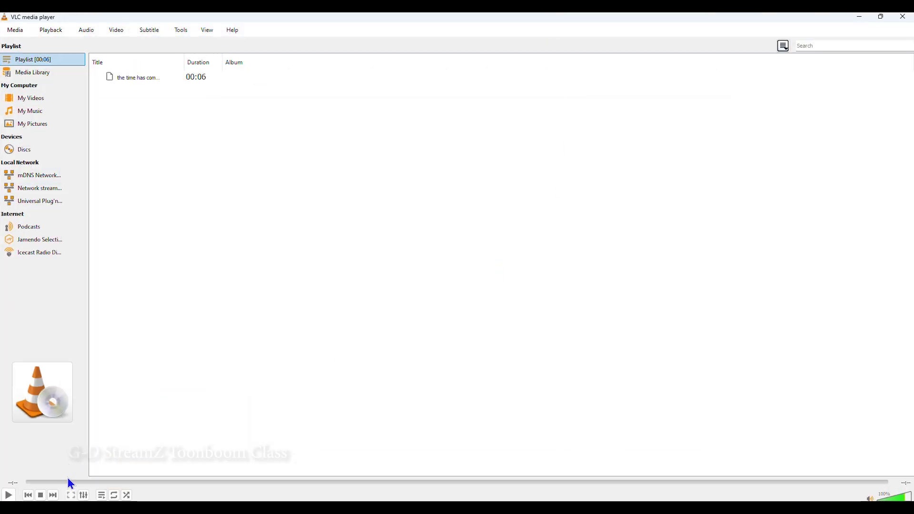
click(8, 495)
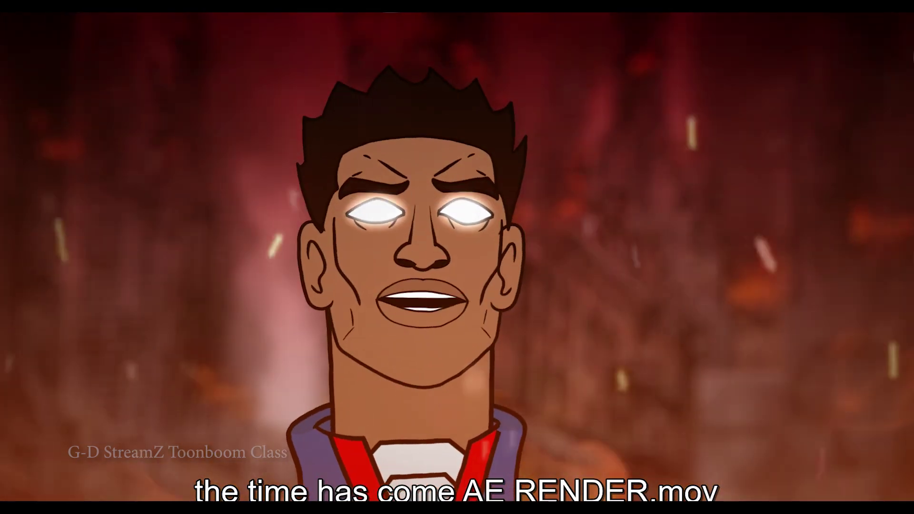
key(space)
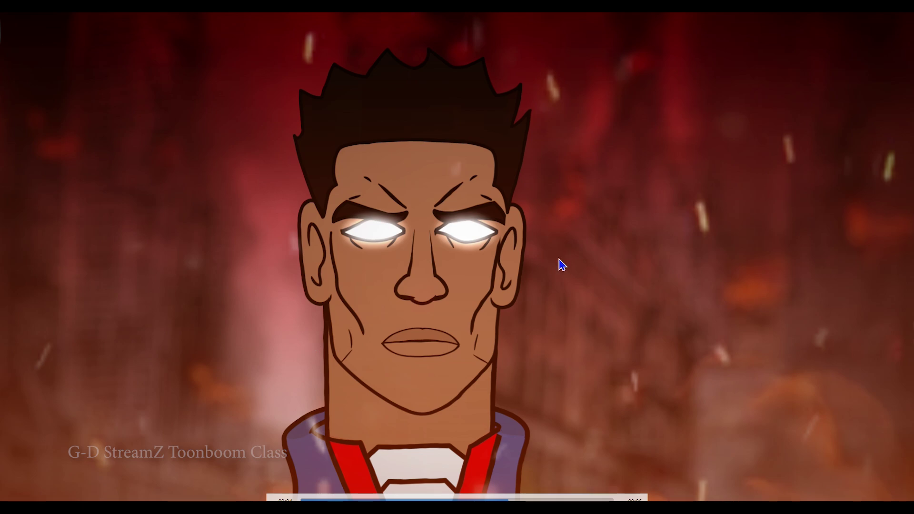
drag(423, 499, 600, 499)
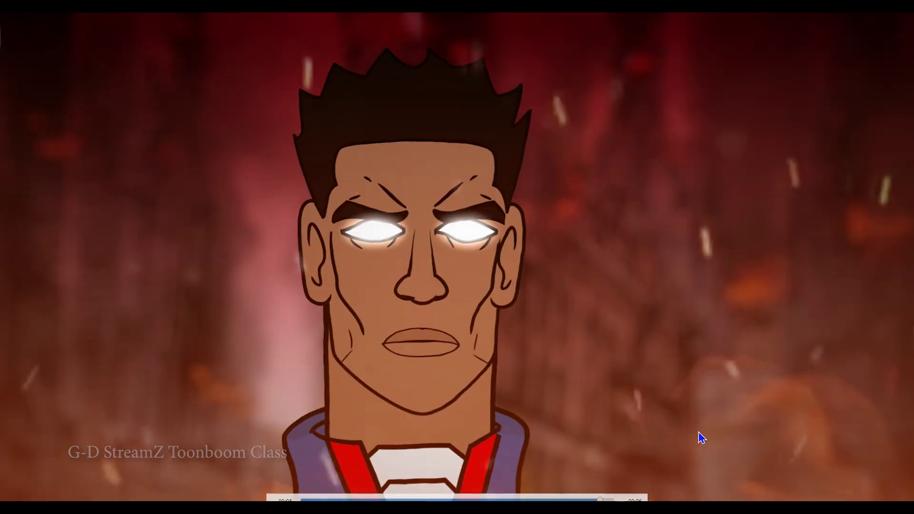
- Leave full screen, close the video player and minimise the FINAL ANIMATIONS folder to return to the Harmony drawing
double_click(894, 49)
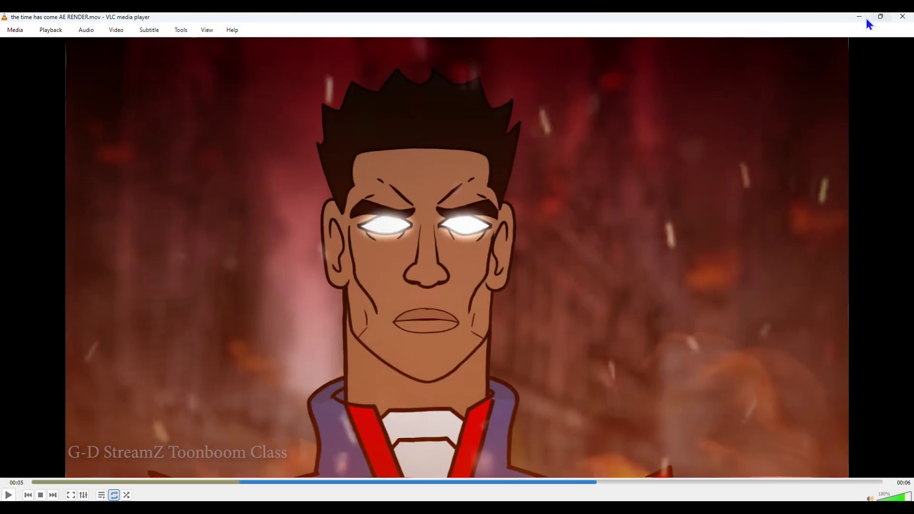
click(902, 19)
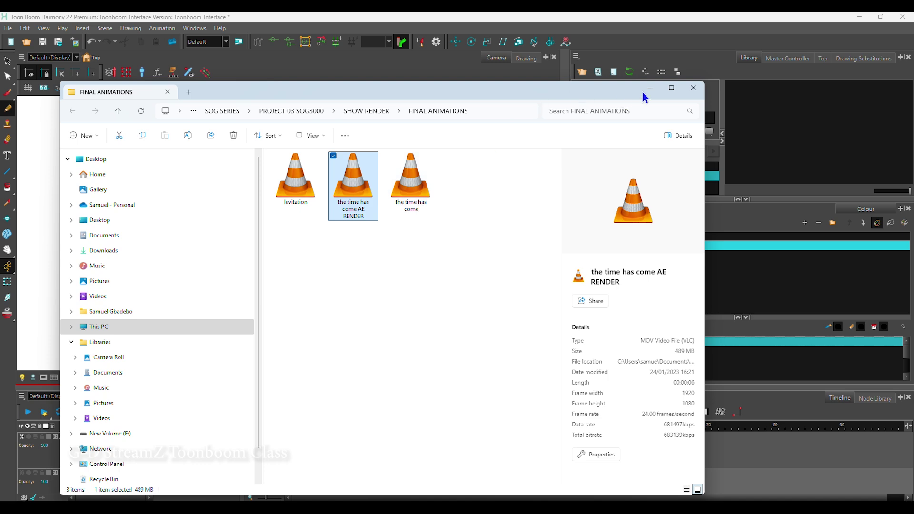
click(650, 89)
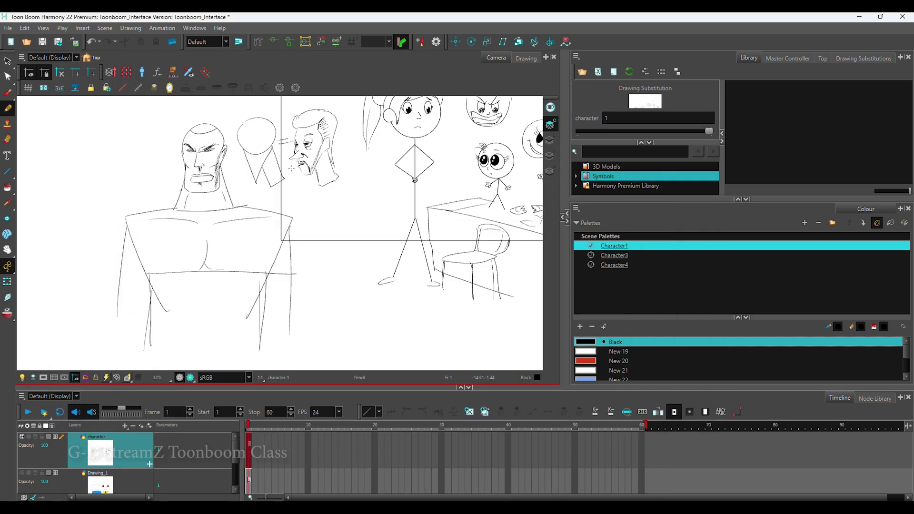